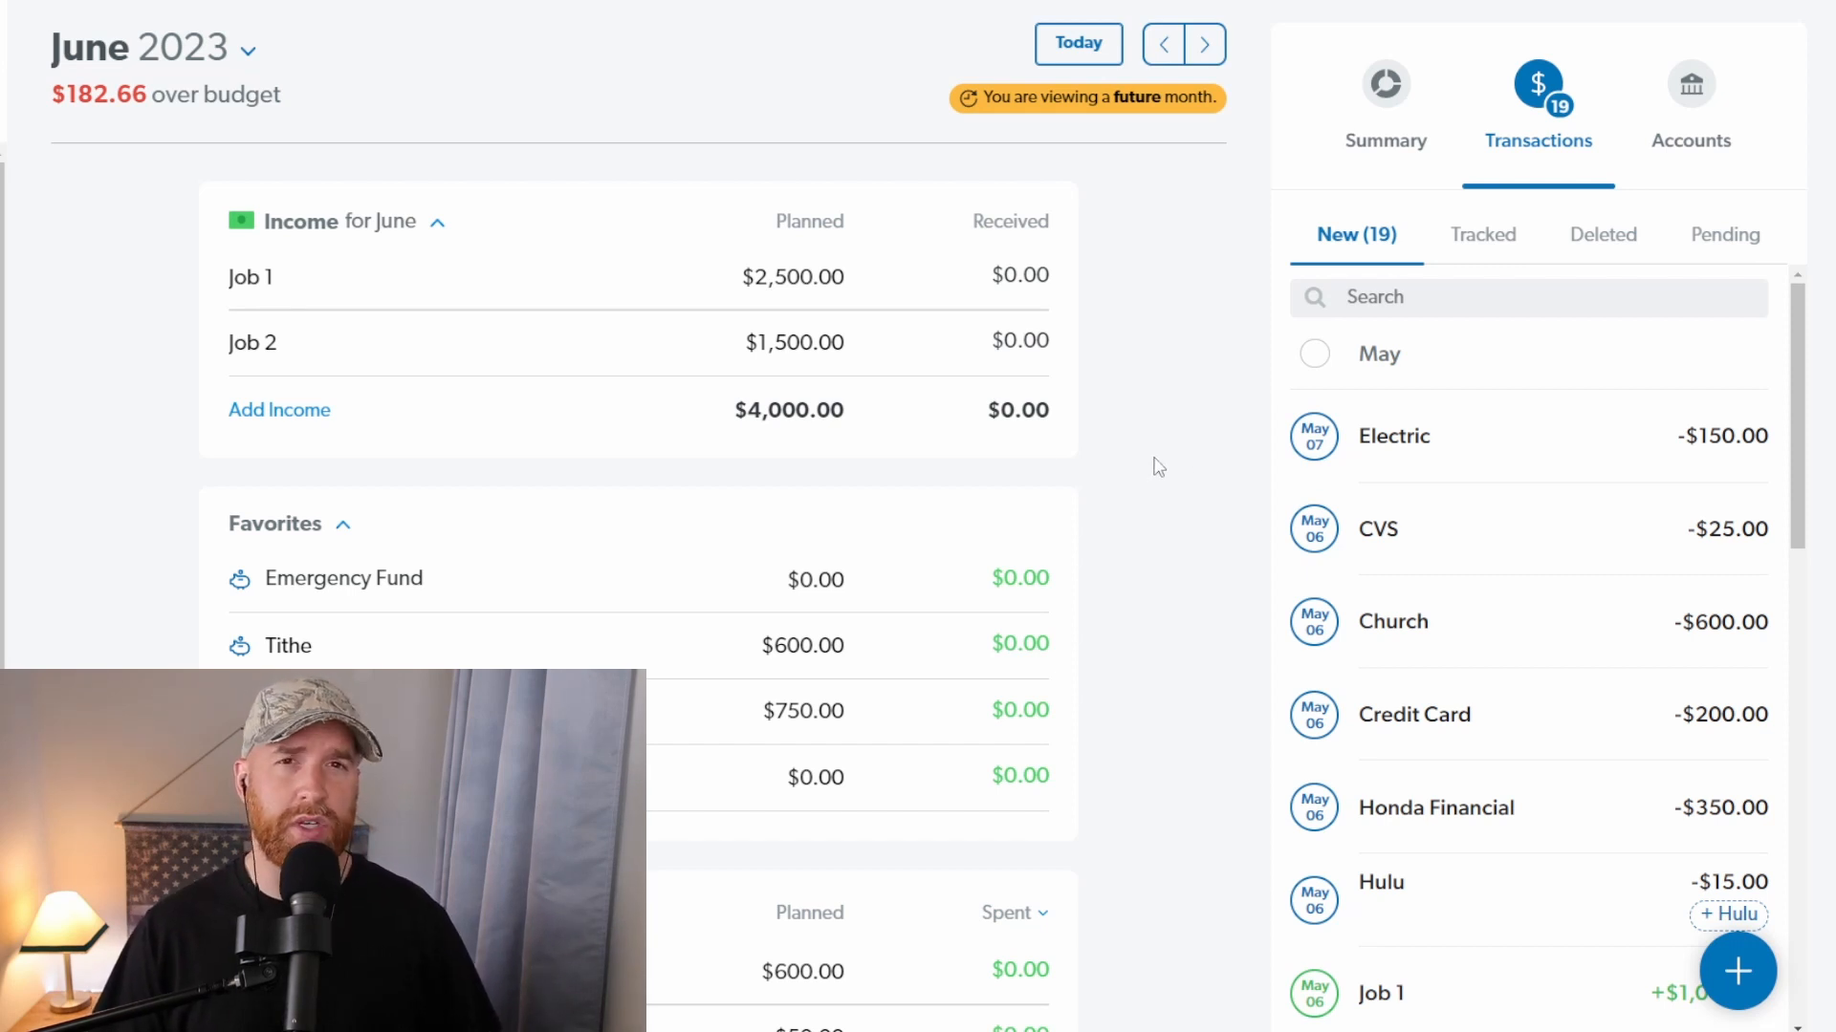
Step: Add a $100.00 expense for Wawa dated 05/07/23 without choosing a budget item
{"action": "left_click", "coordinate": [1740, 973]}
{"action": "type", "text": "1"}
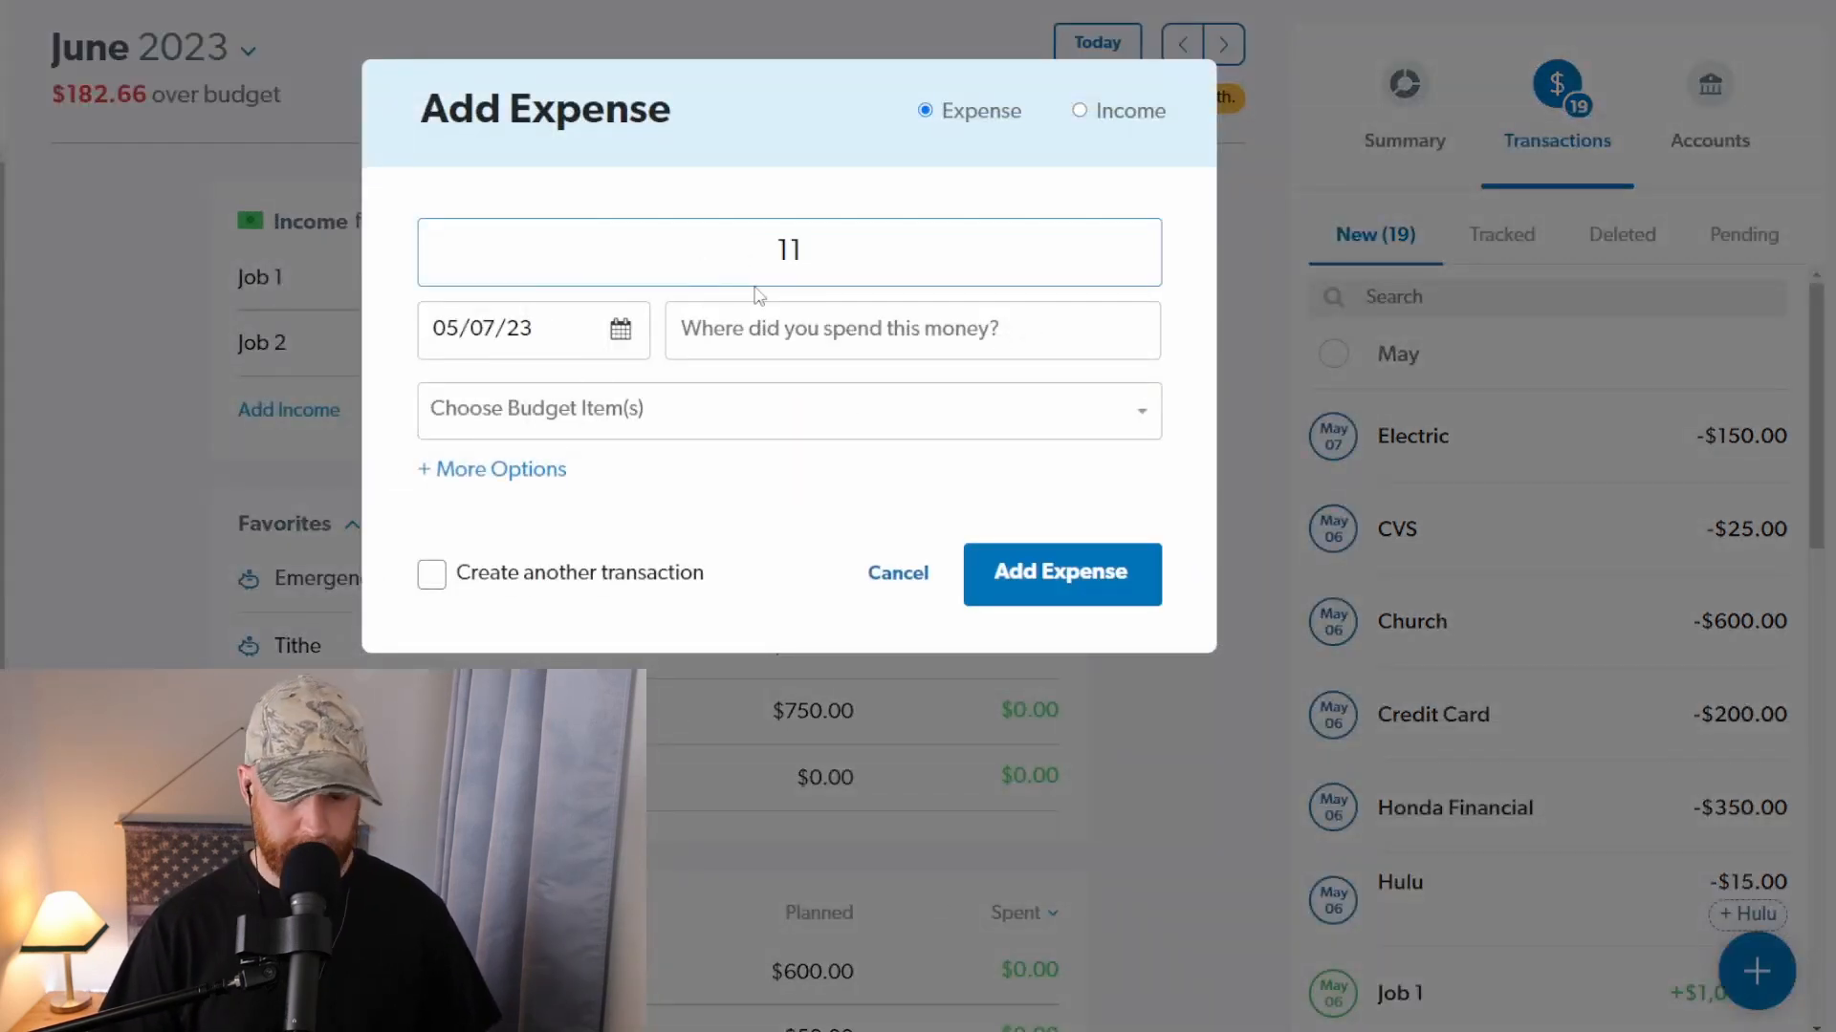
{"action": "type", "text": "00"}
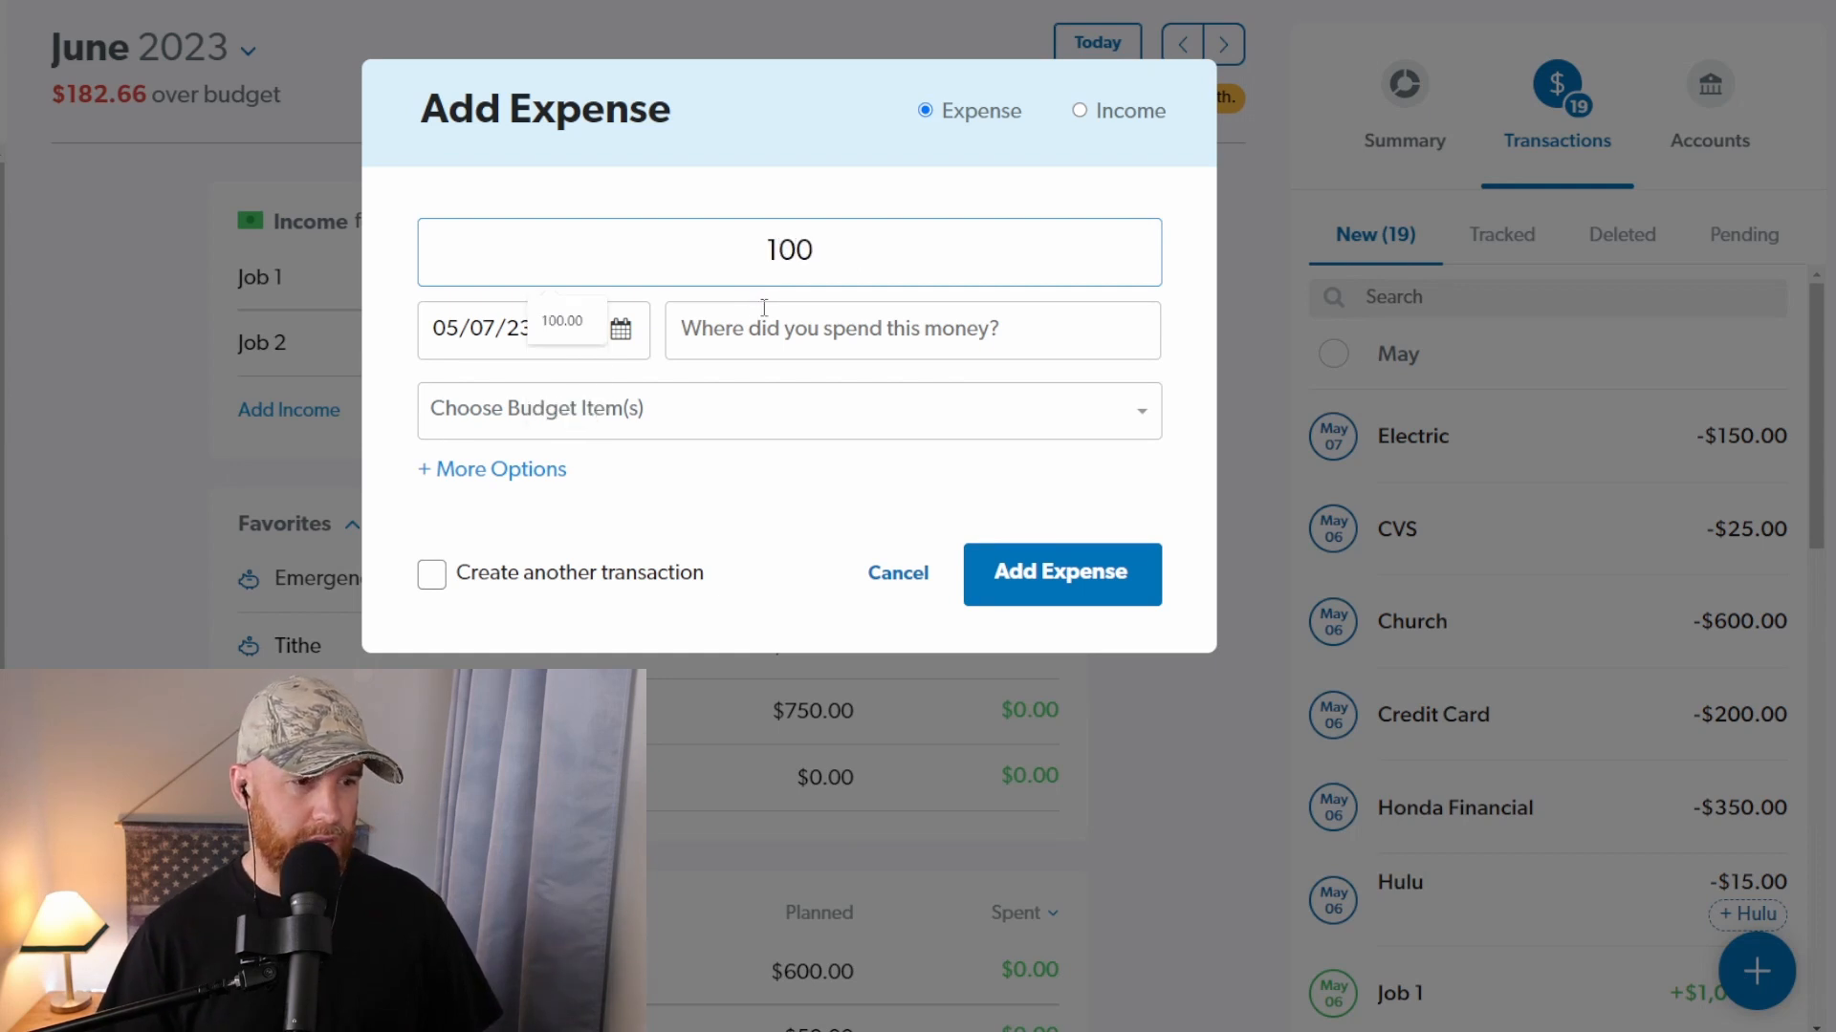
{"action": "left_click", "coordinate": [765, 317]}
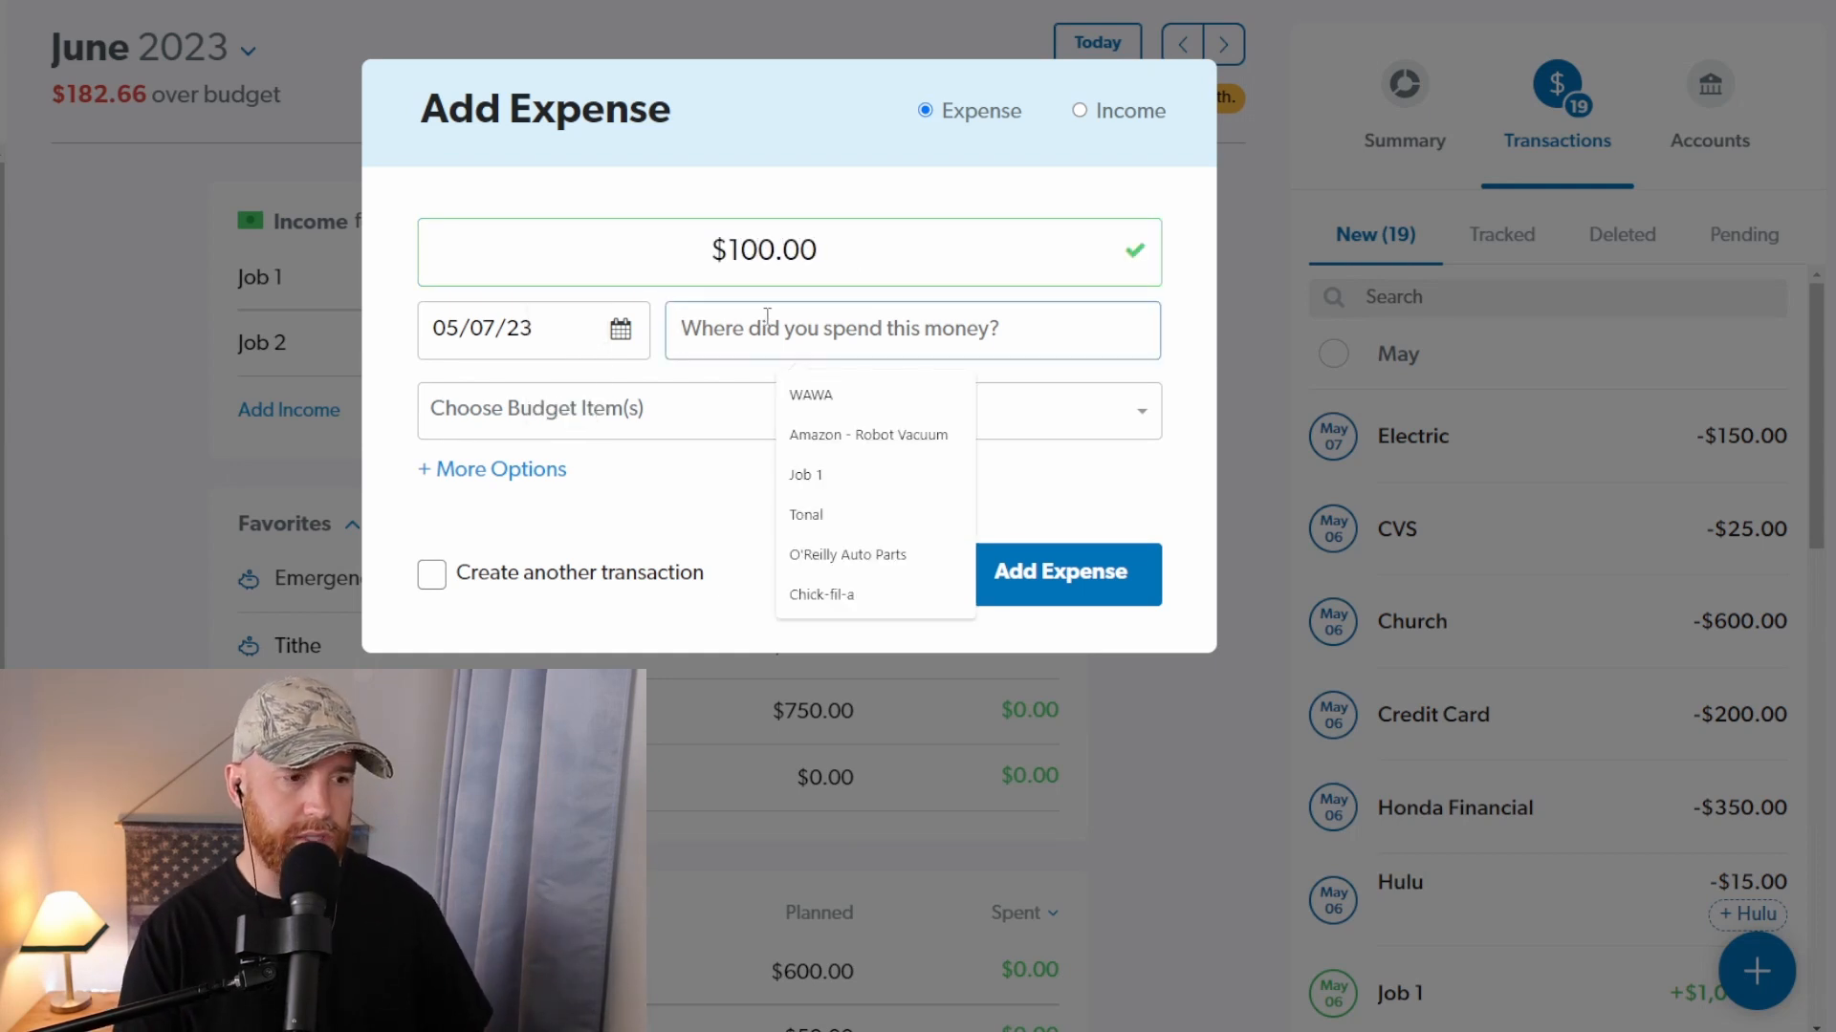
{"action": "type", "text": "Wawa"}
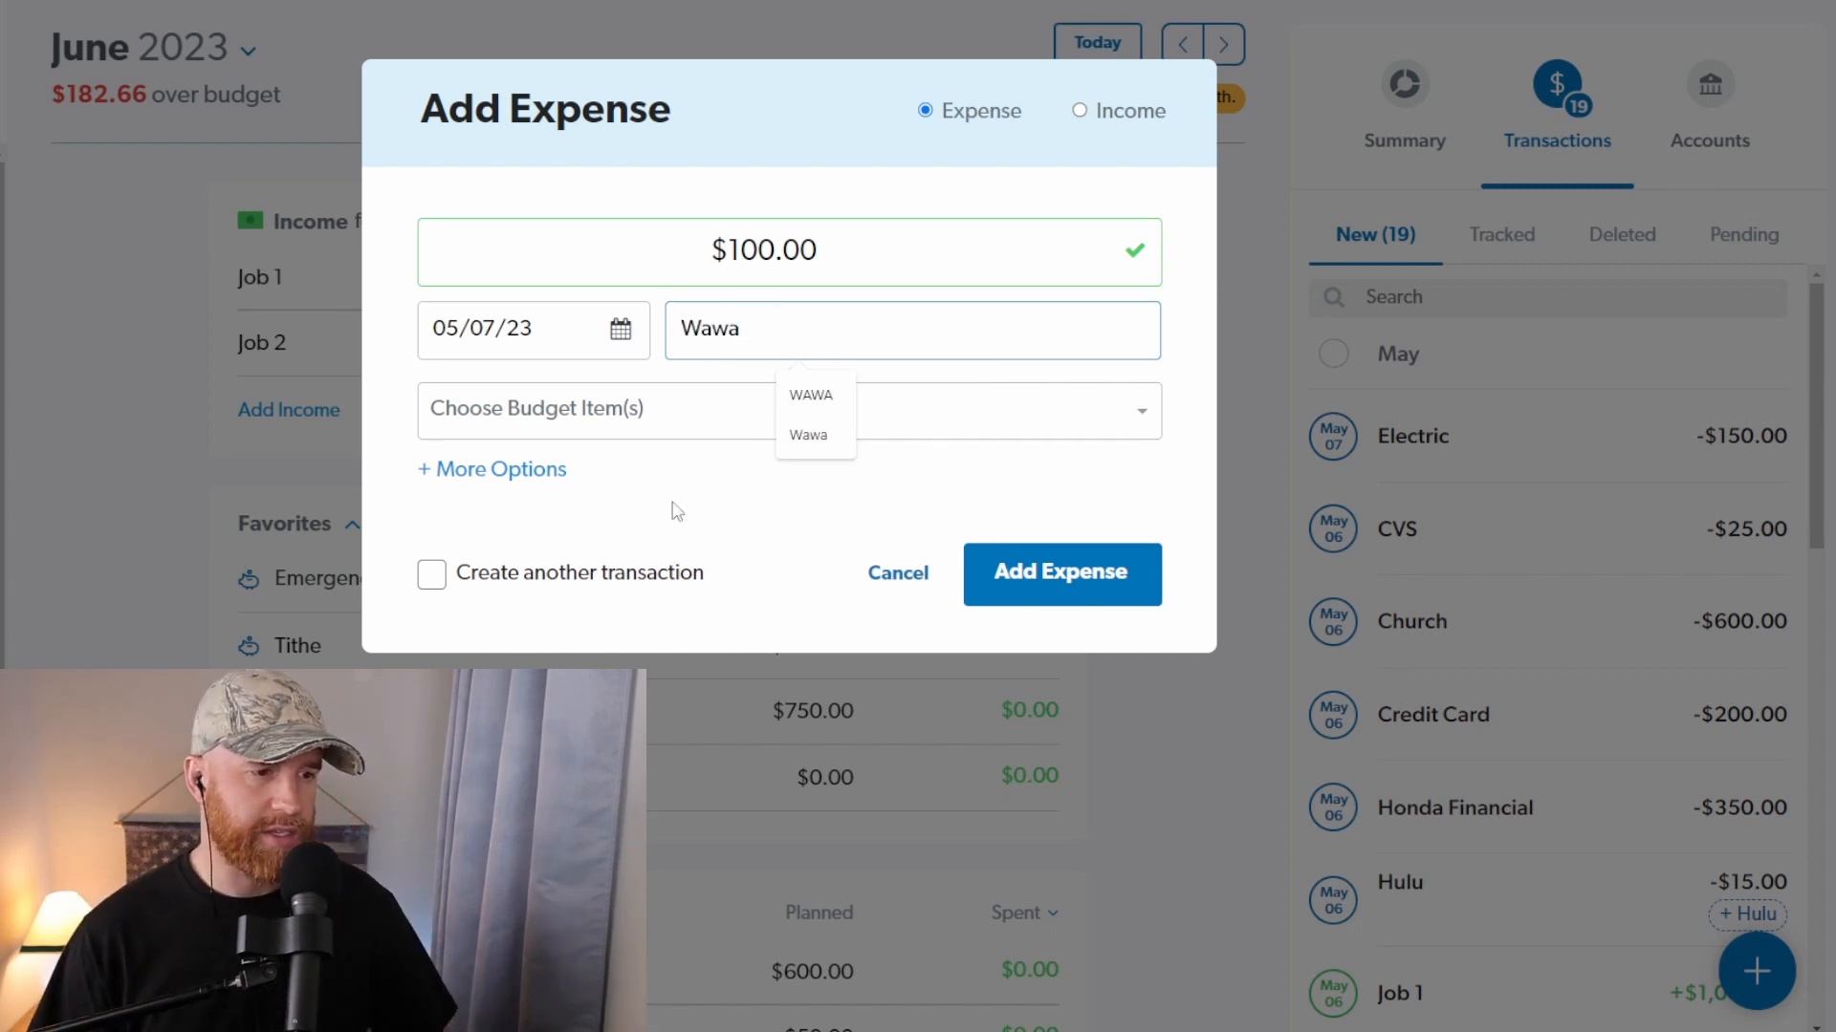
{"action": "left_click", "coordinate": [721, 508]}
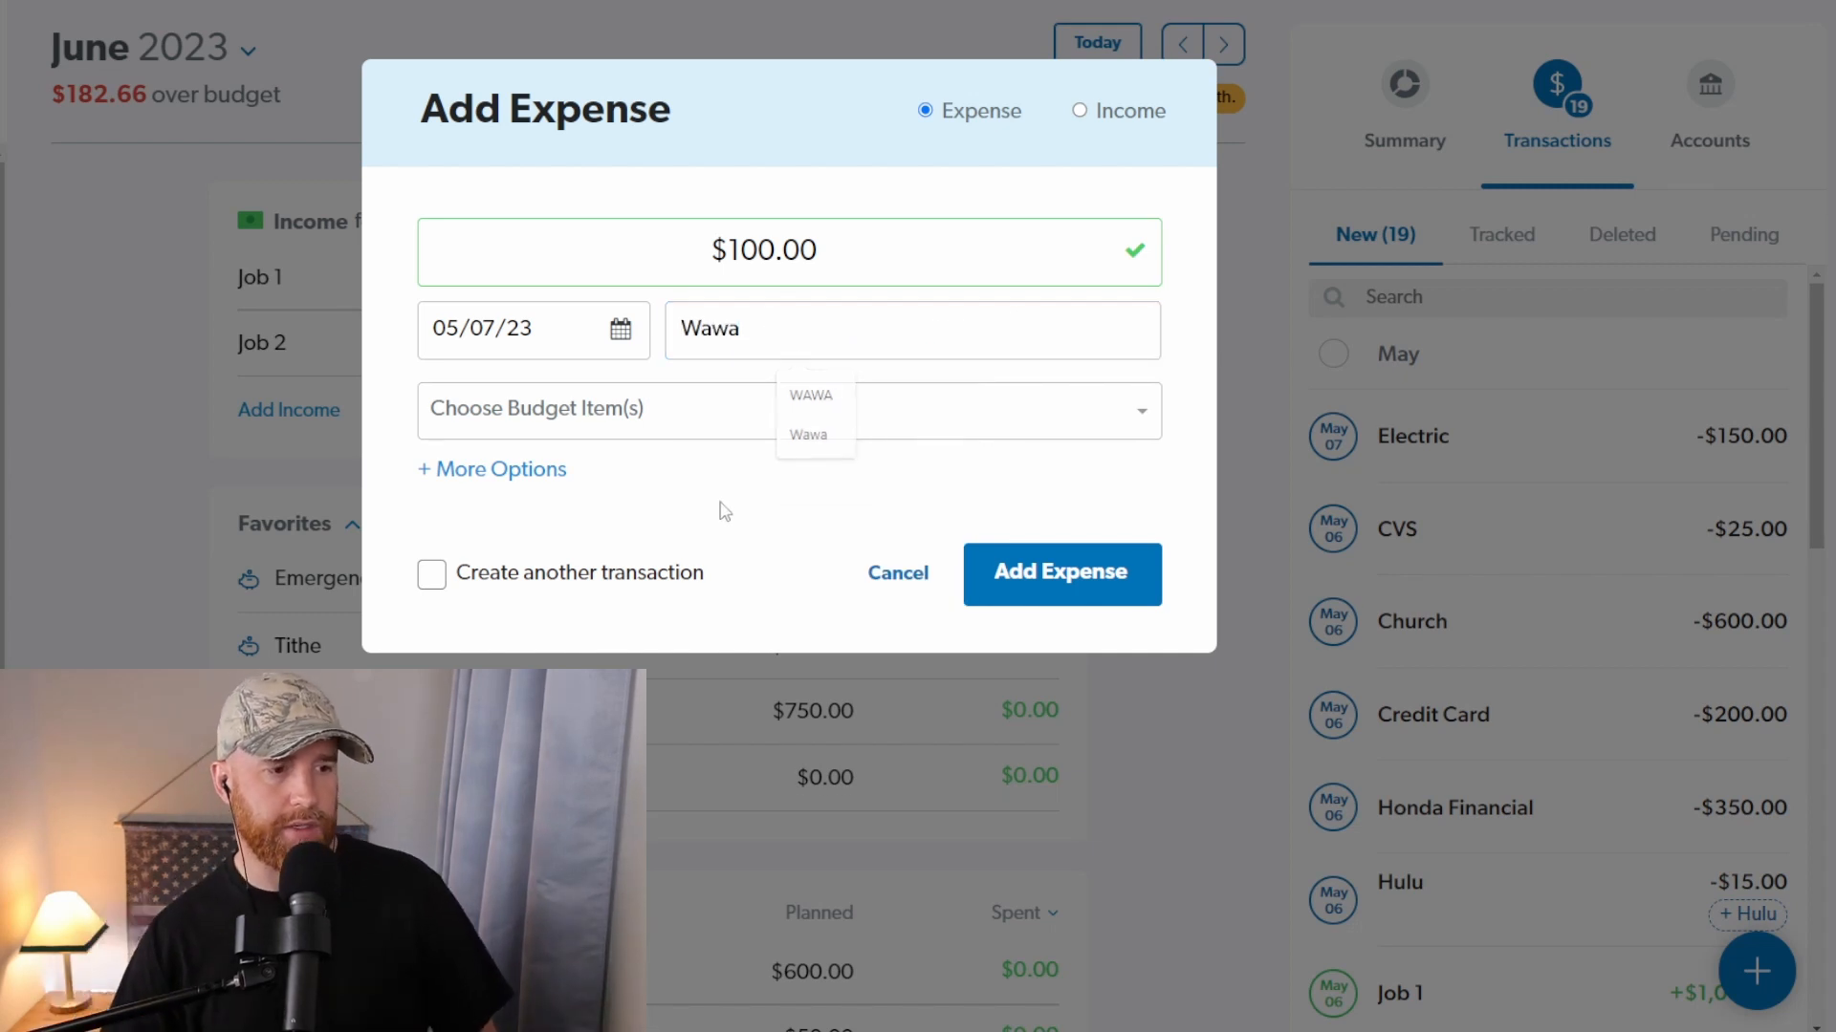
{"action": "left_click", "coordinate": [1015, 572]}
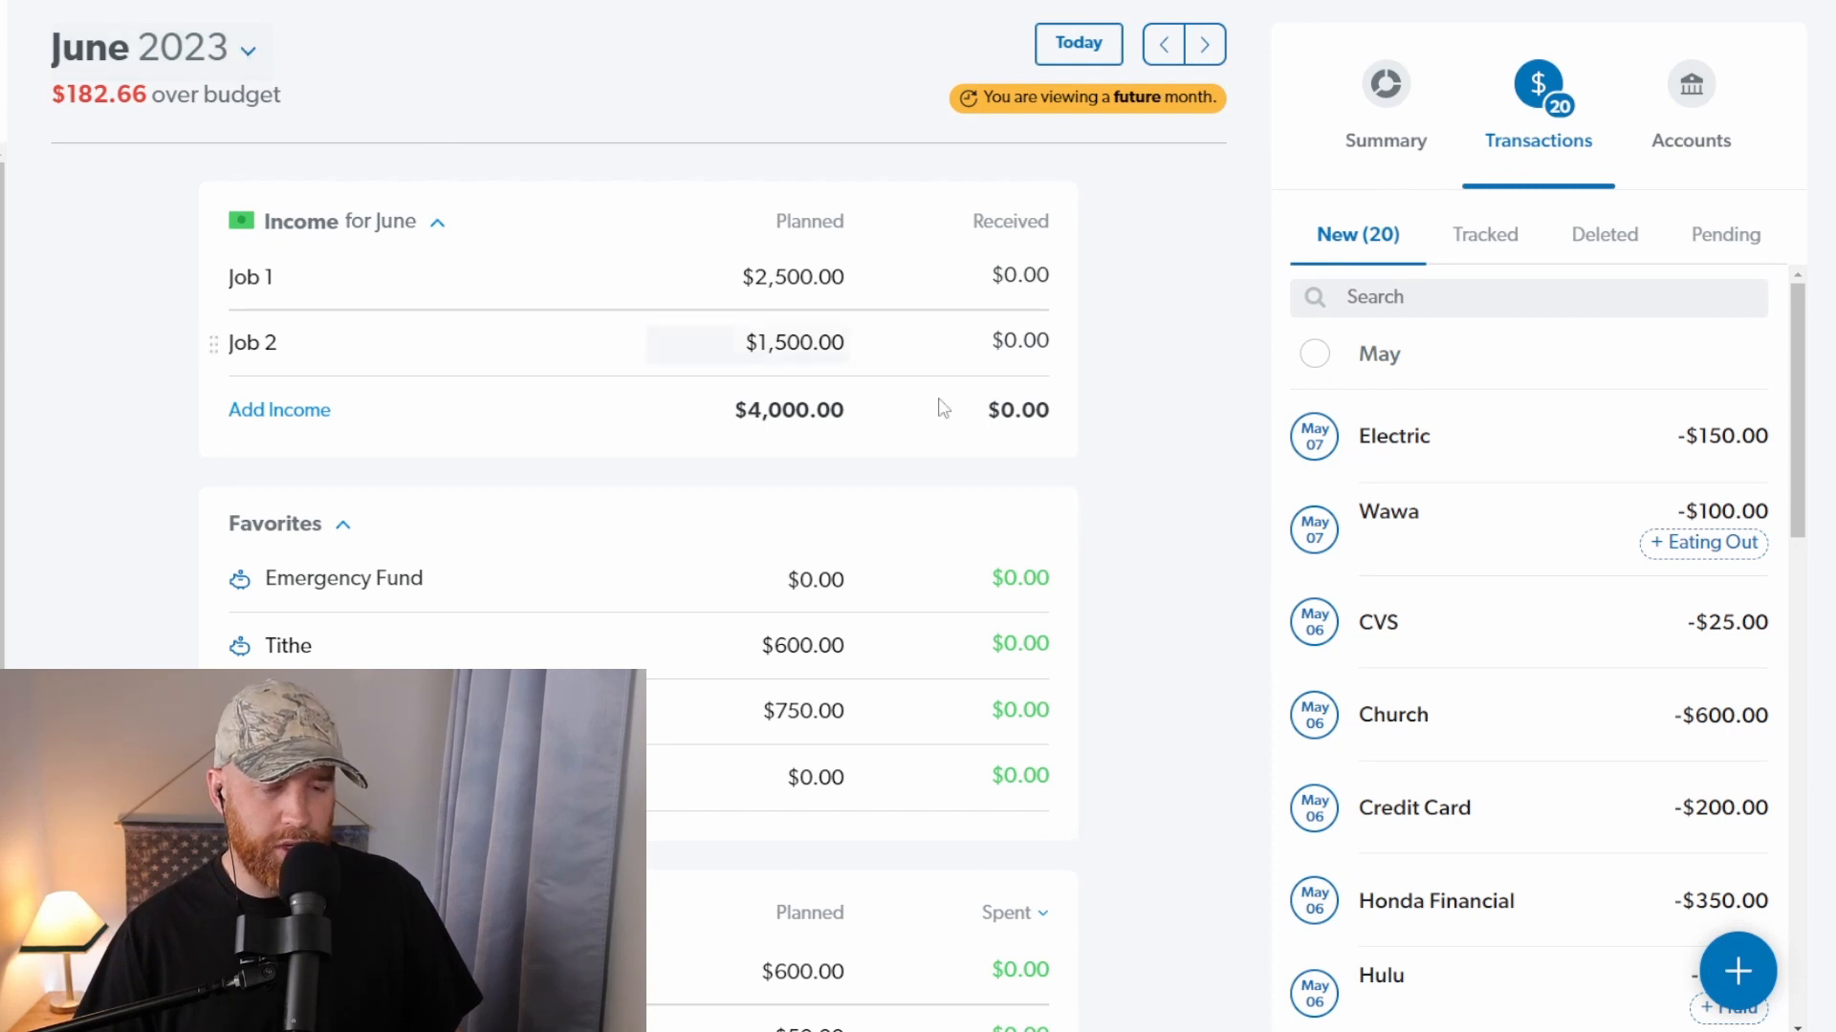
Step: Look over the budget, the selectable budget months and the list of new May transactions
{"action": "scroll", "coordinate": [1343, 573], "scroll_direction": "down", "scroll_amount": 6}
{"action": "scroll", "coordinate": [1365, 717], "scroll_direction": "up", "scroll_amount": 6}
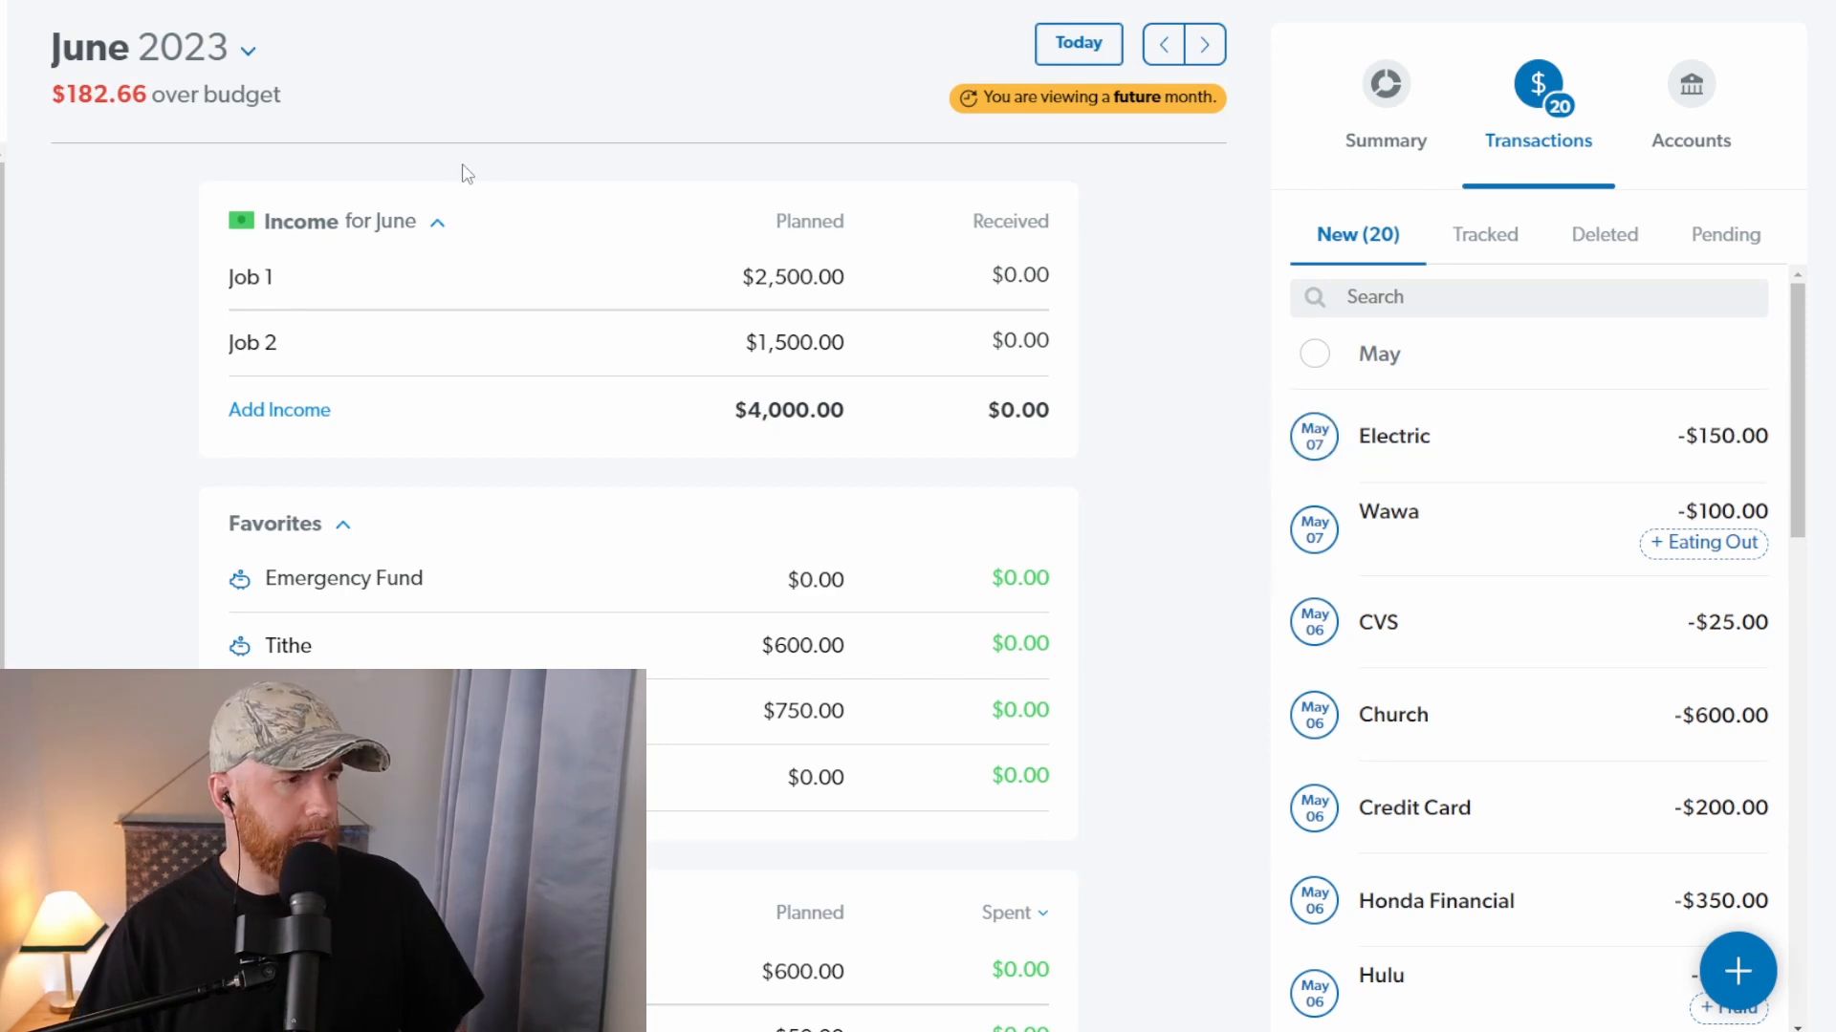
{"action": "left_click", "coordinate": [220, 63]}
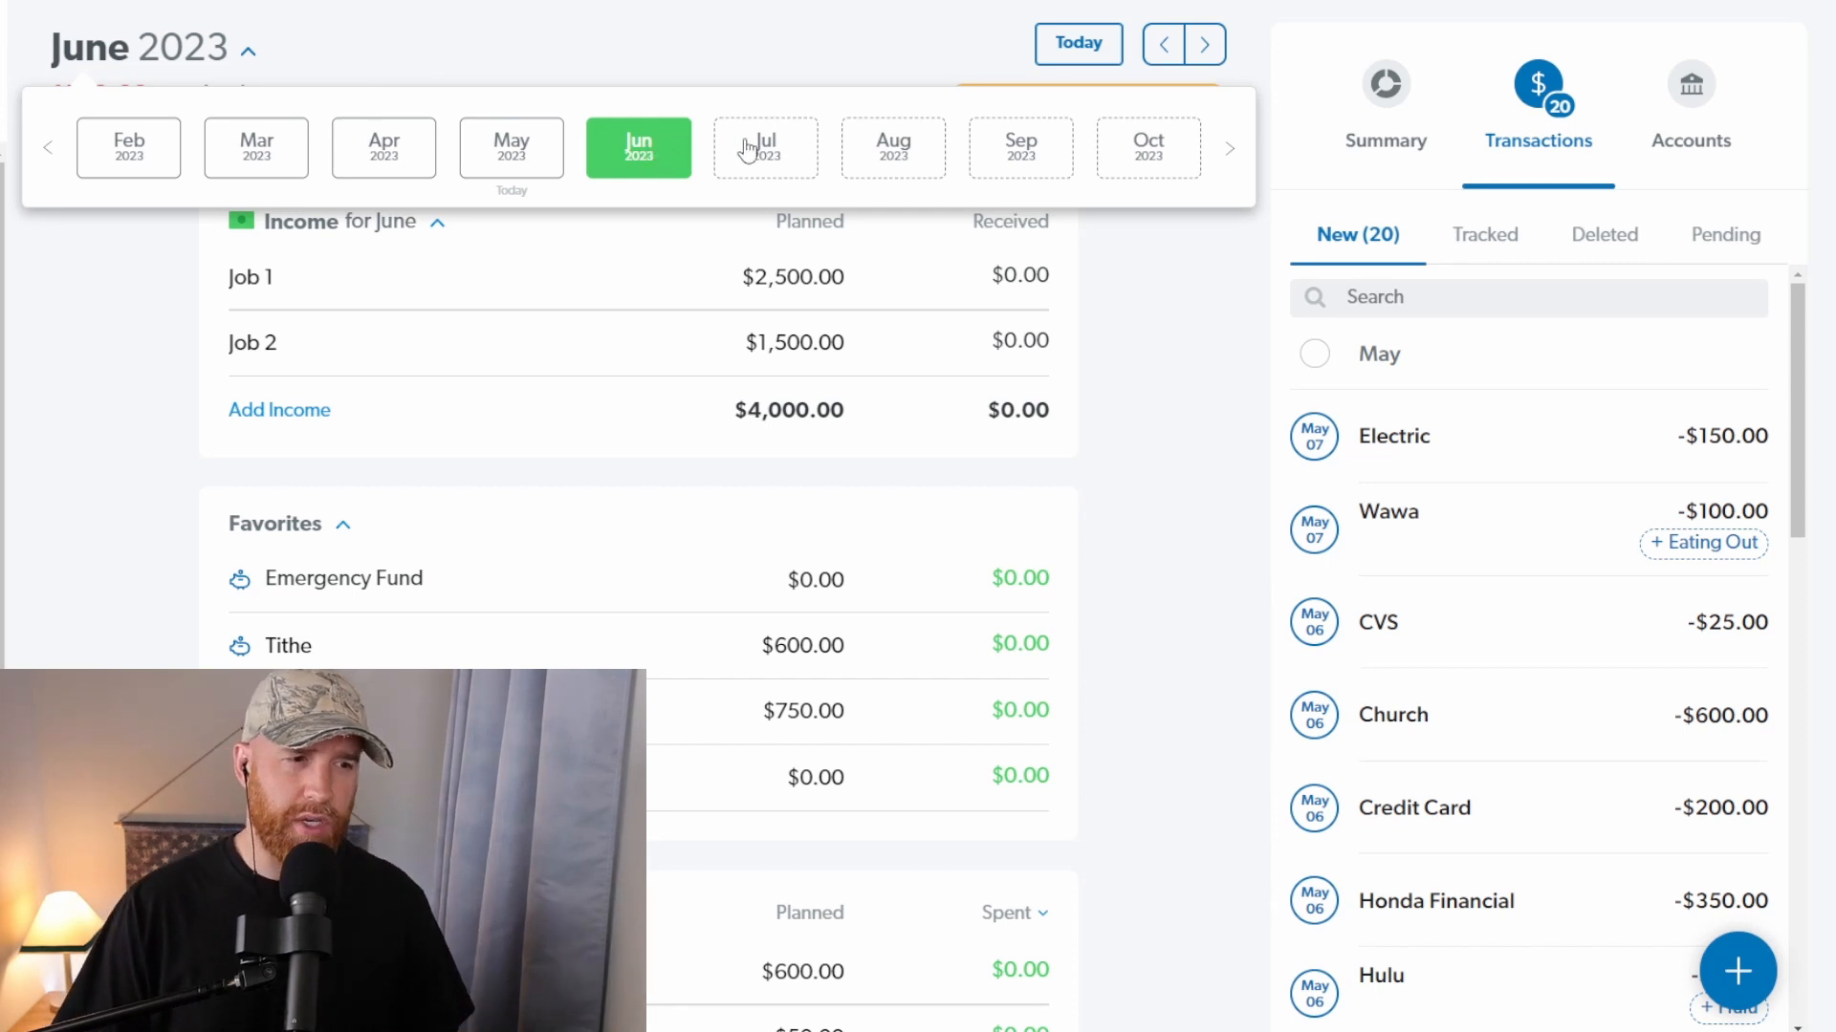
{"action": "left_click", "coordinate": [656, 167]}
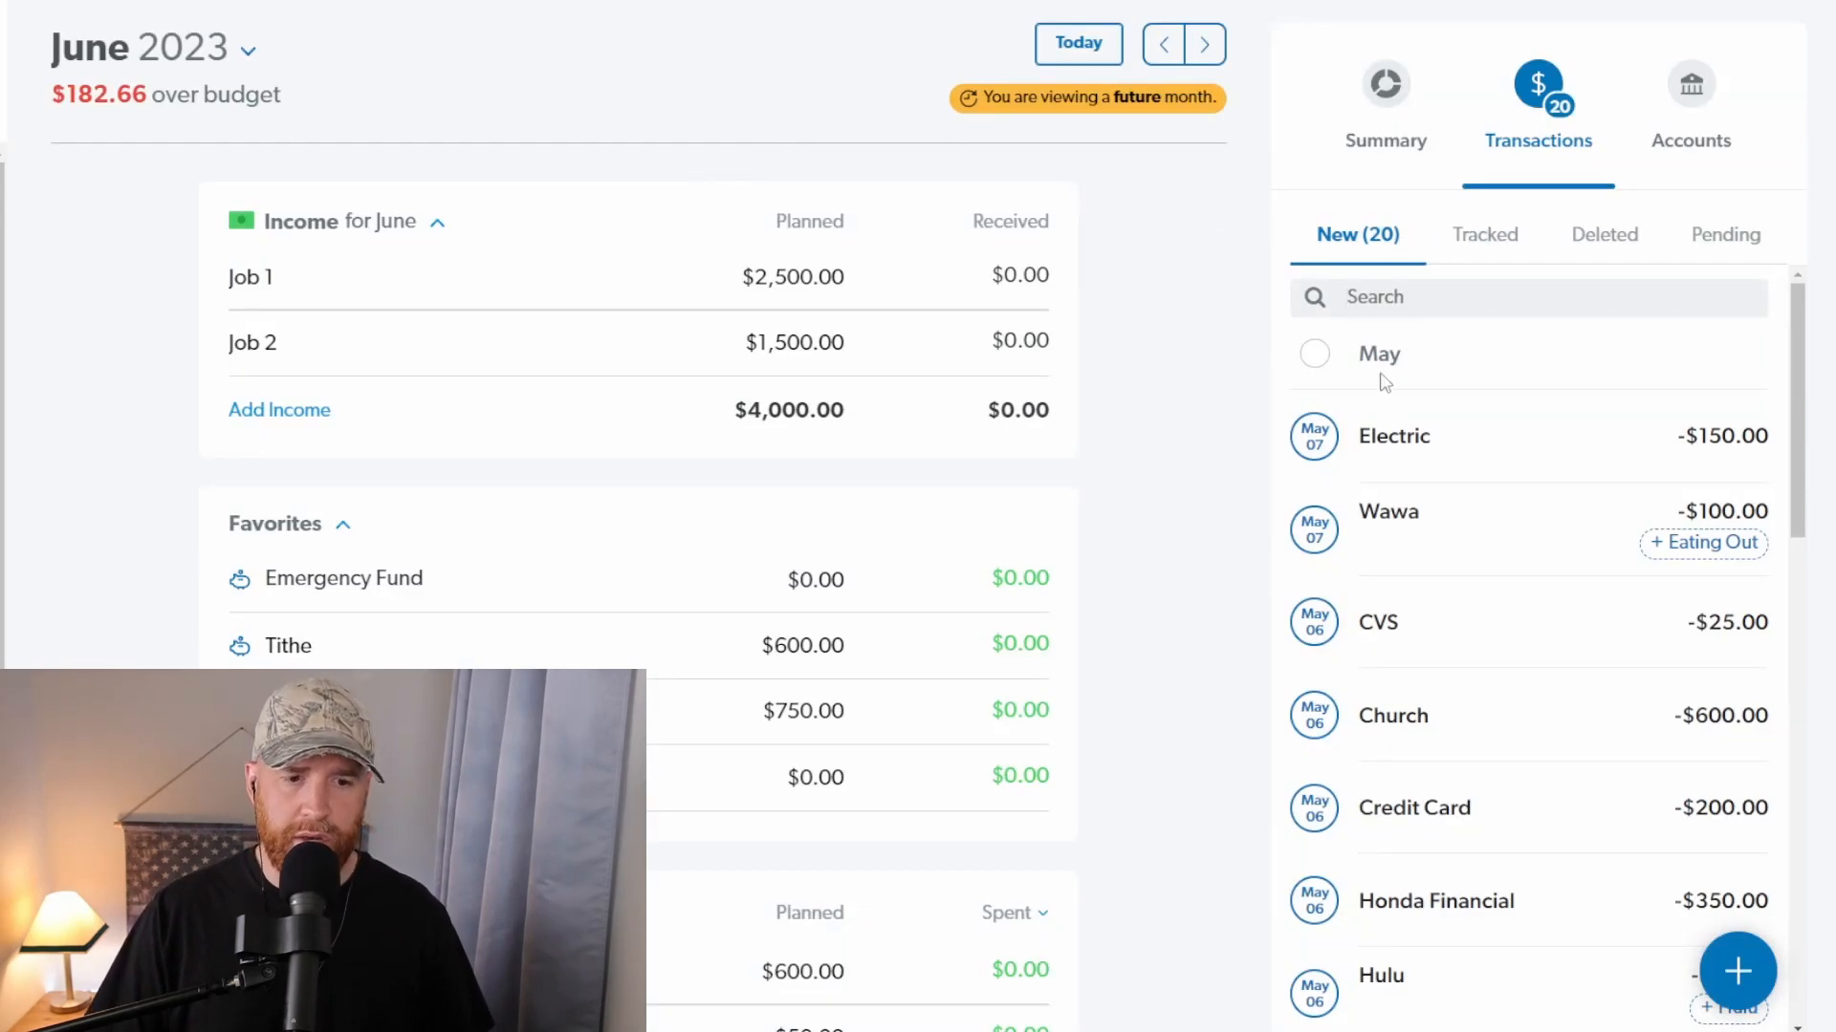
{"action": "scroll", "coordinate": [1410, 593], "scroll_direction": "down", "scroll_amount": 10}
{"action": "scroll", "coordinate": [1426, 602], "scroll_direction": "down", "scroll_amount": 8}
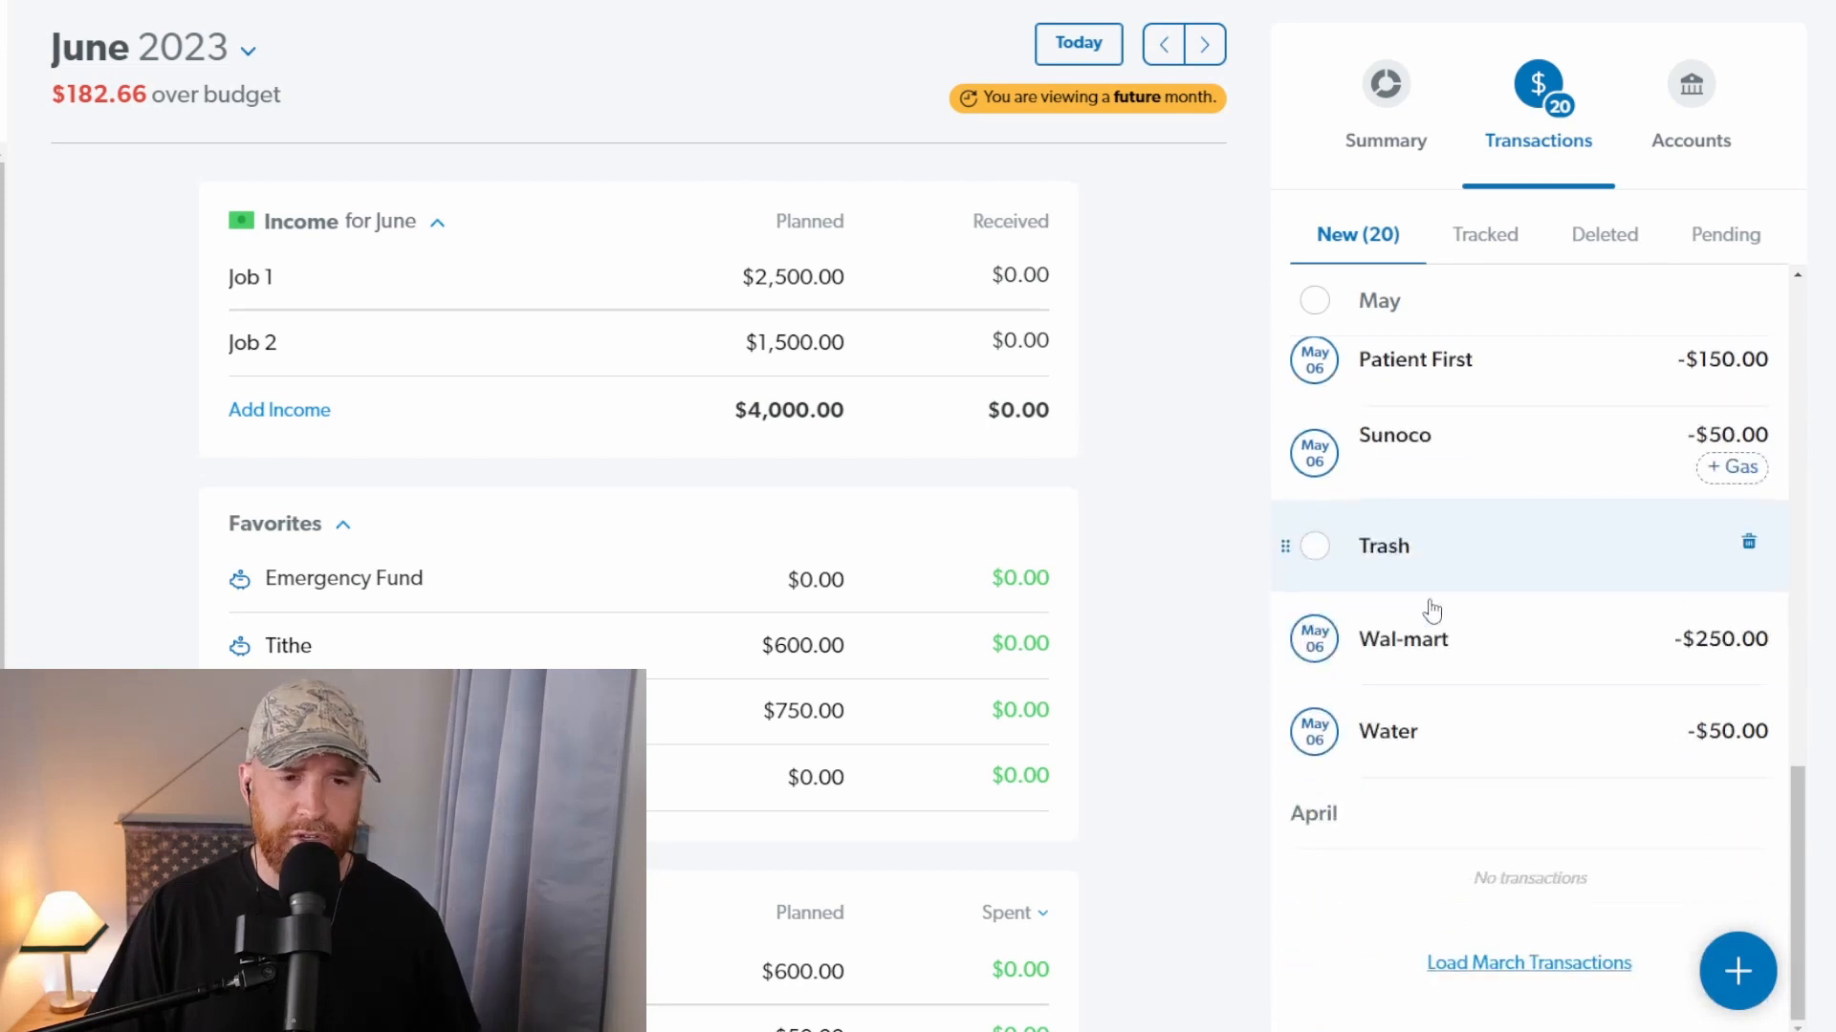
{"action": "scroll", "coordinate": [785, 471], "scroll_direction": "up", "scroll_amount": 1}
{"action": "scroll", "coordinate": [786, 470], "scroll_direction": "up", "scroll_amount": 5}
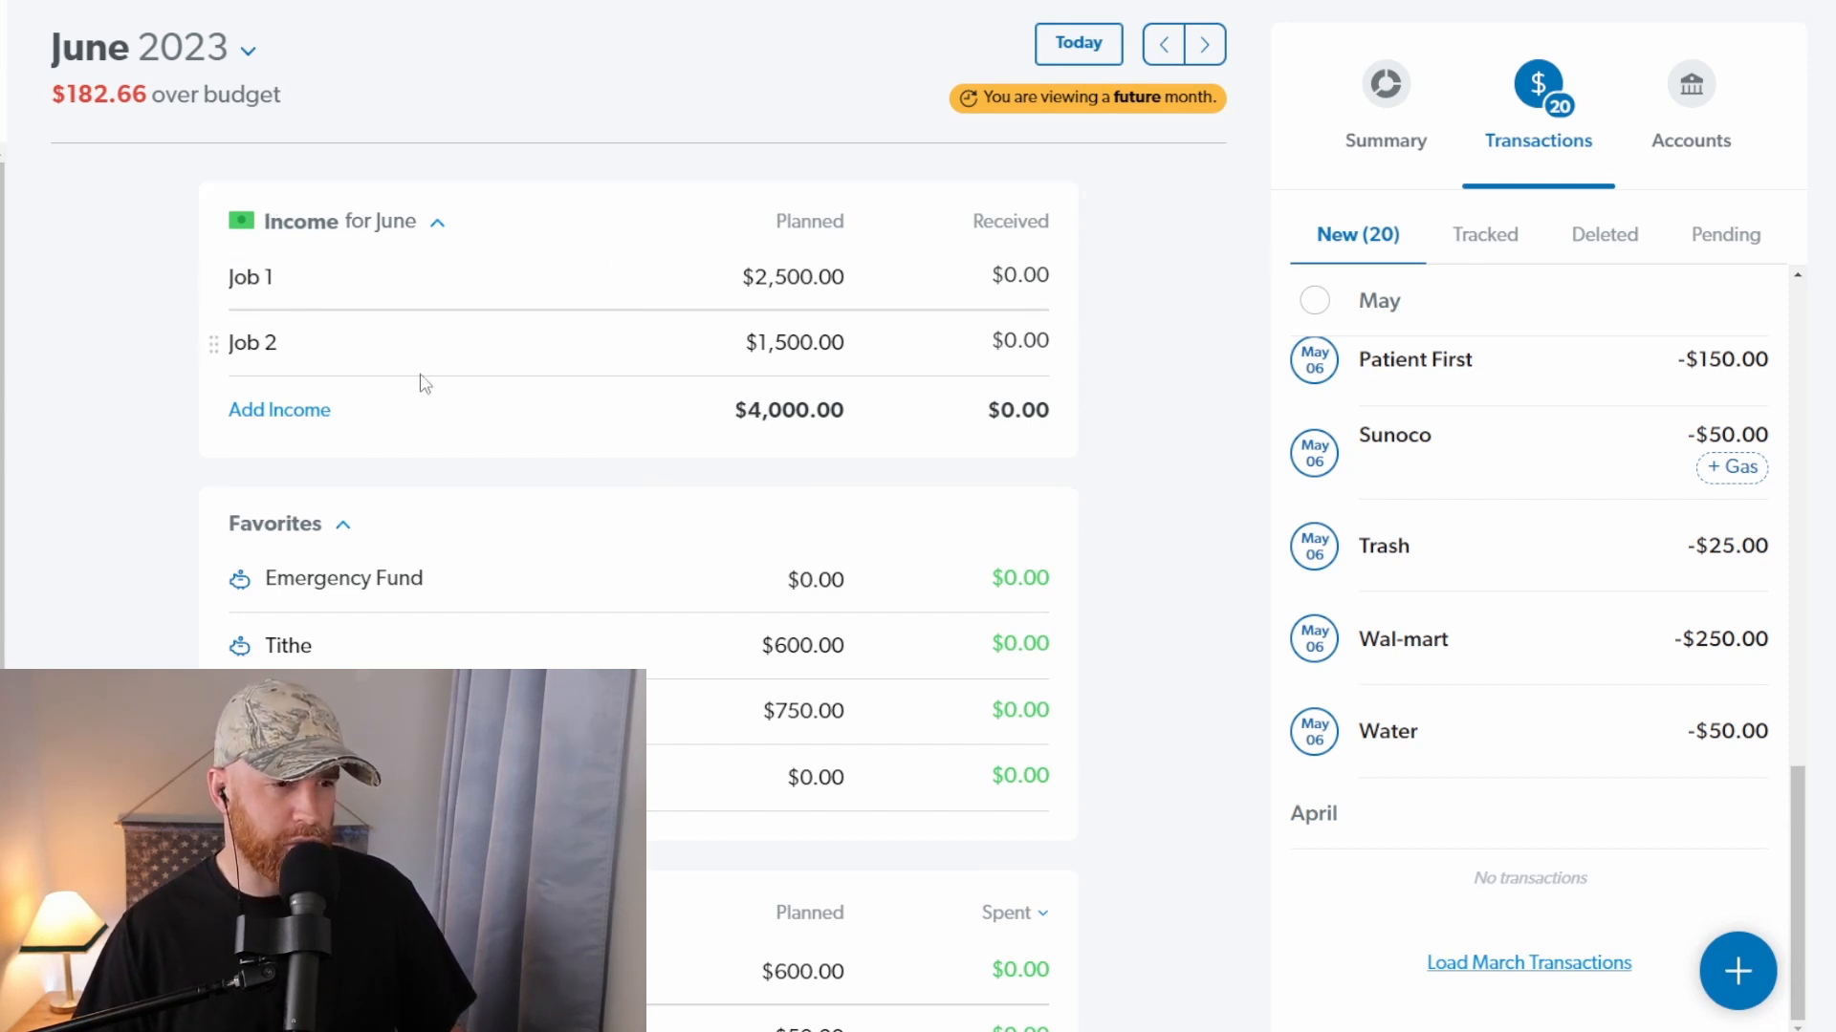
Step: Add a new budget group at the end of the June budget and collapse it
{"action": "scroll", "coordinate": [363, 278], "scroll_direction": "down", "scroll_amount": 2}
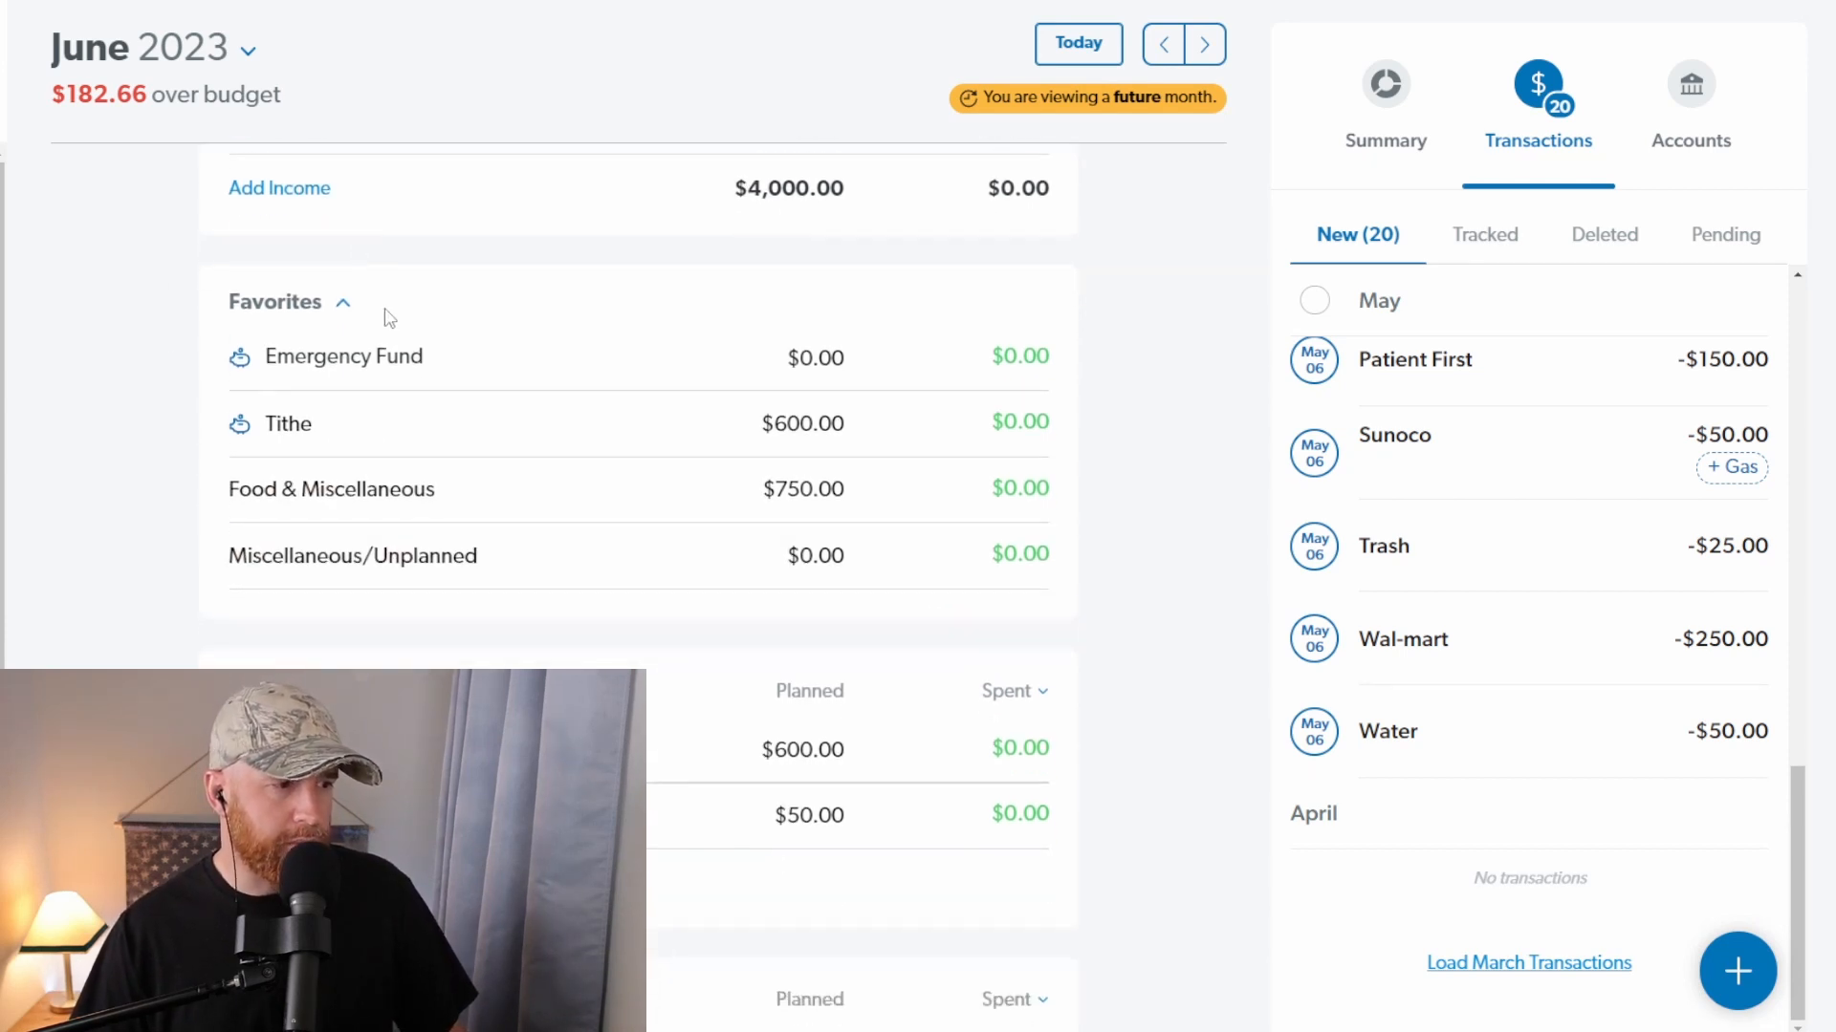
{"action": "scroll", "coordinate": [328, 385], "scroll_direction": "down", "scroll_amount": 2}
{"action": "scroll", "coordinate": [361, 520], "scroll_direction": "down", "scroll_amount": 5}
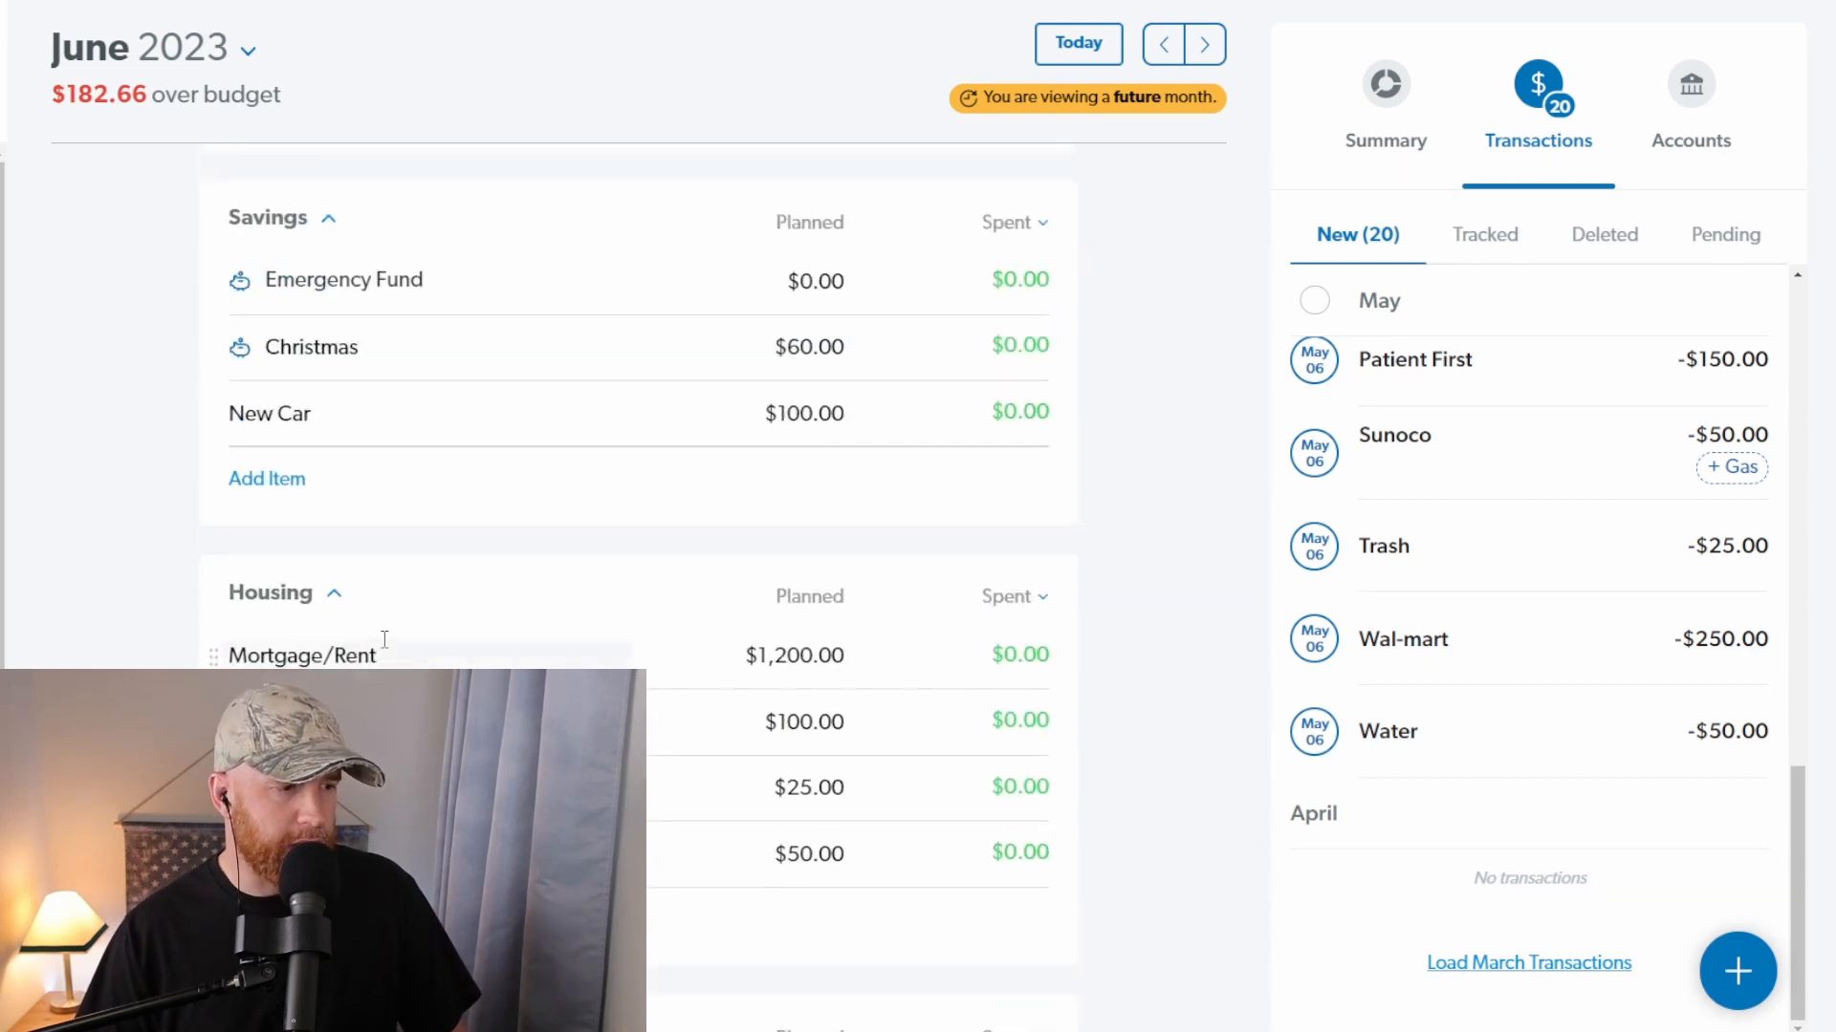
{"action": "scroll", "coordinate": [385, 638], "scroll_direction": "down", "scroll_amount": 15}
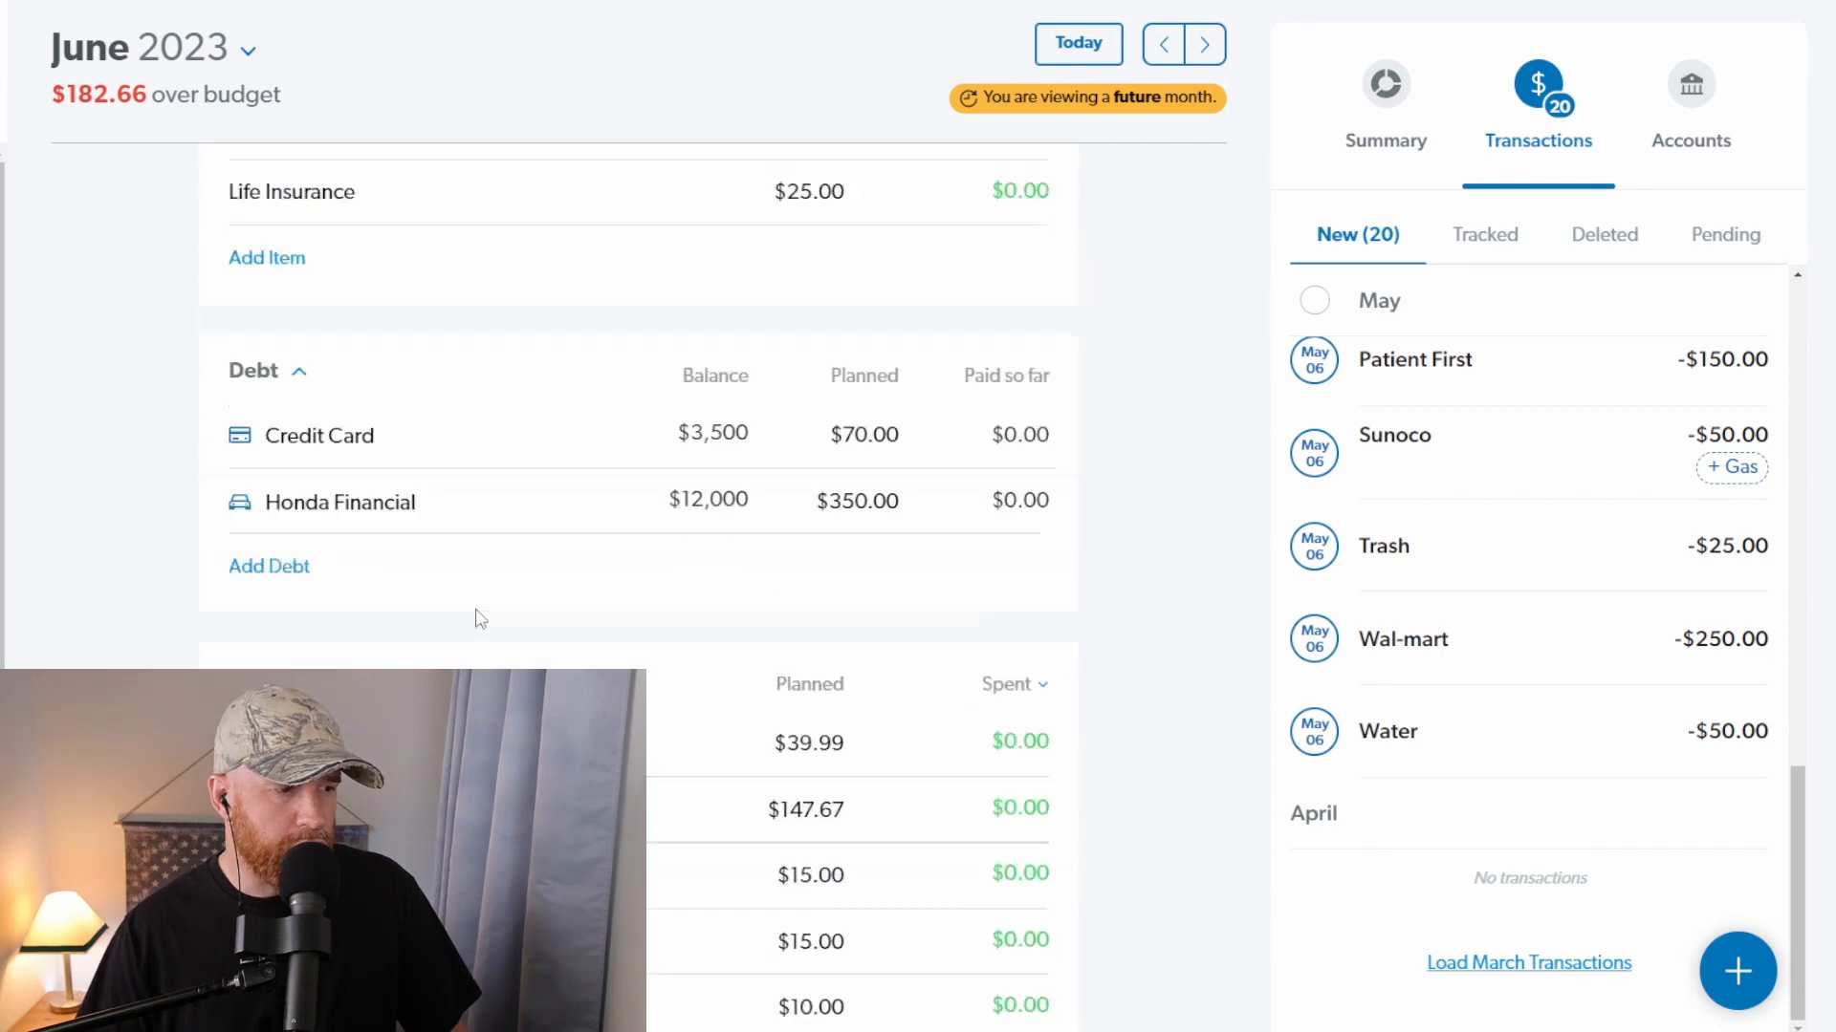
{"action": "scroll", "coordinate": [481, 619], "scroll_direction": "down", "scroll_amount": 5}
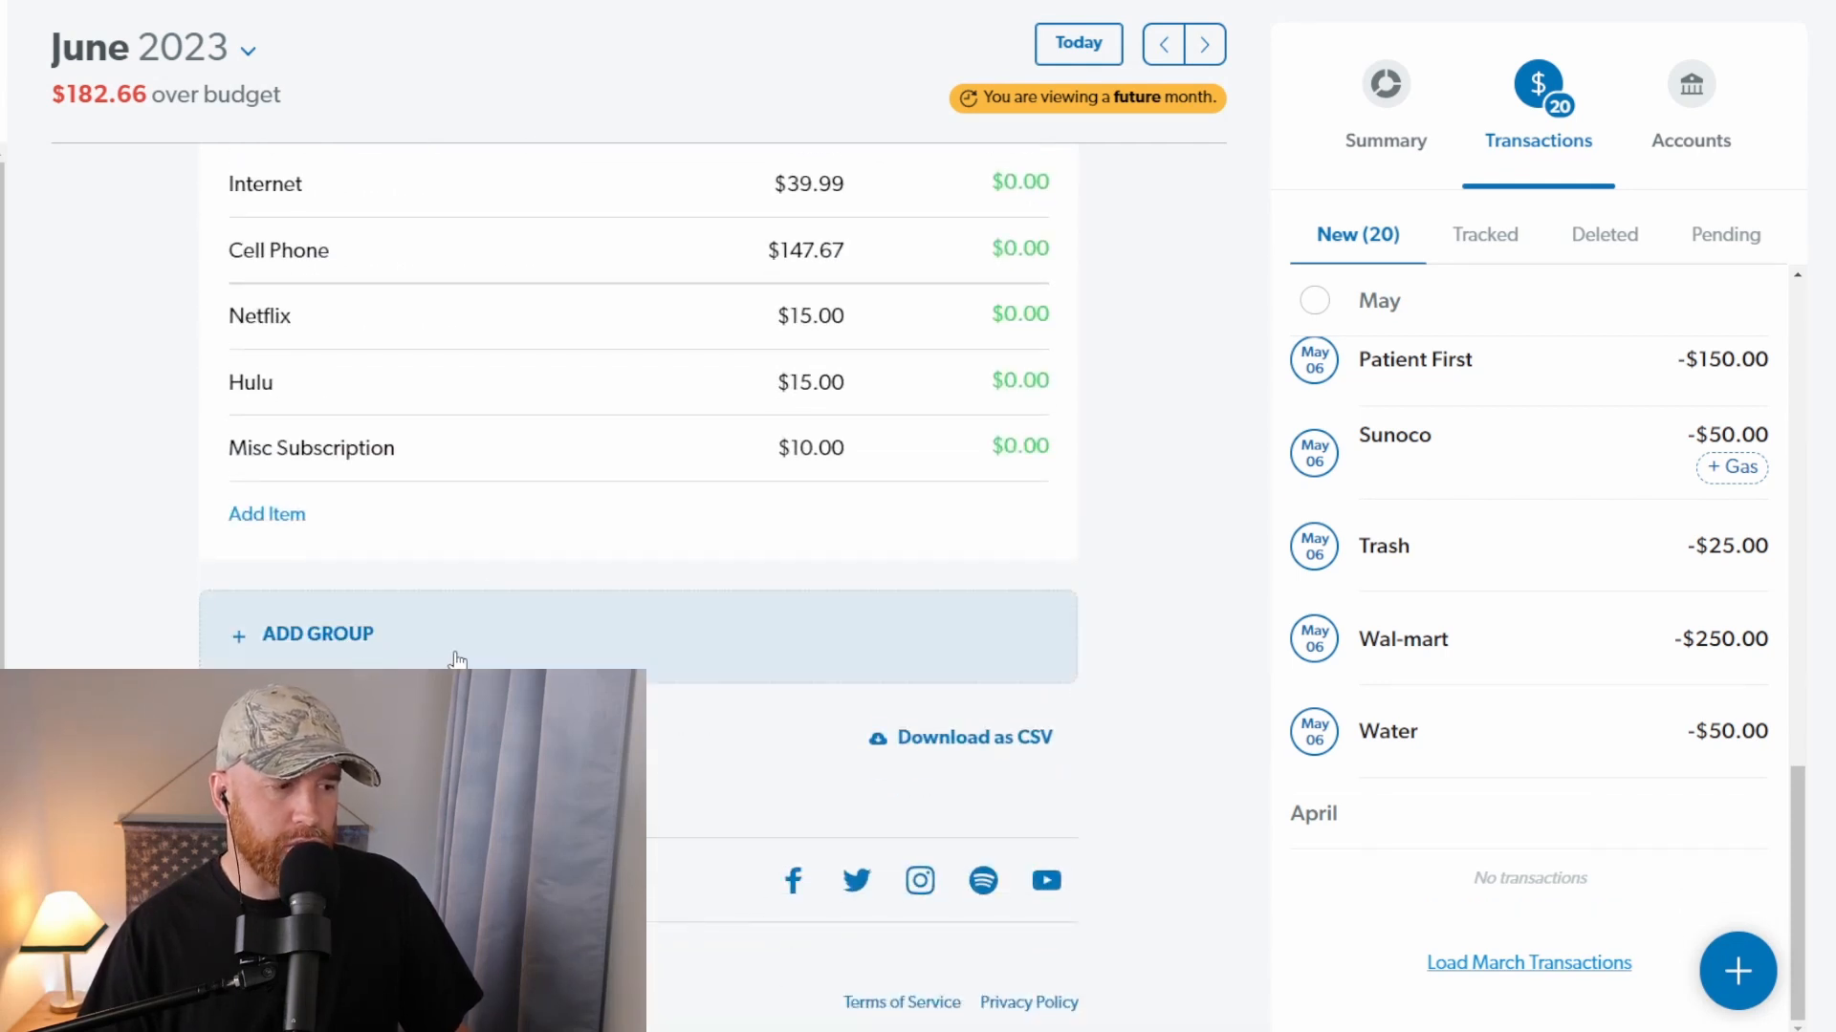
{"action": "left_click", "coordinate": [294, 645]}
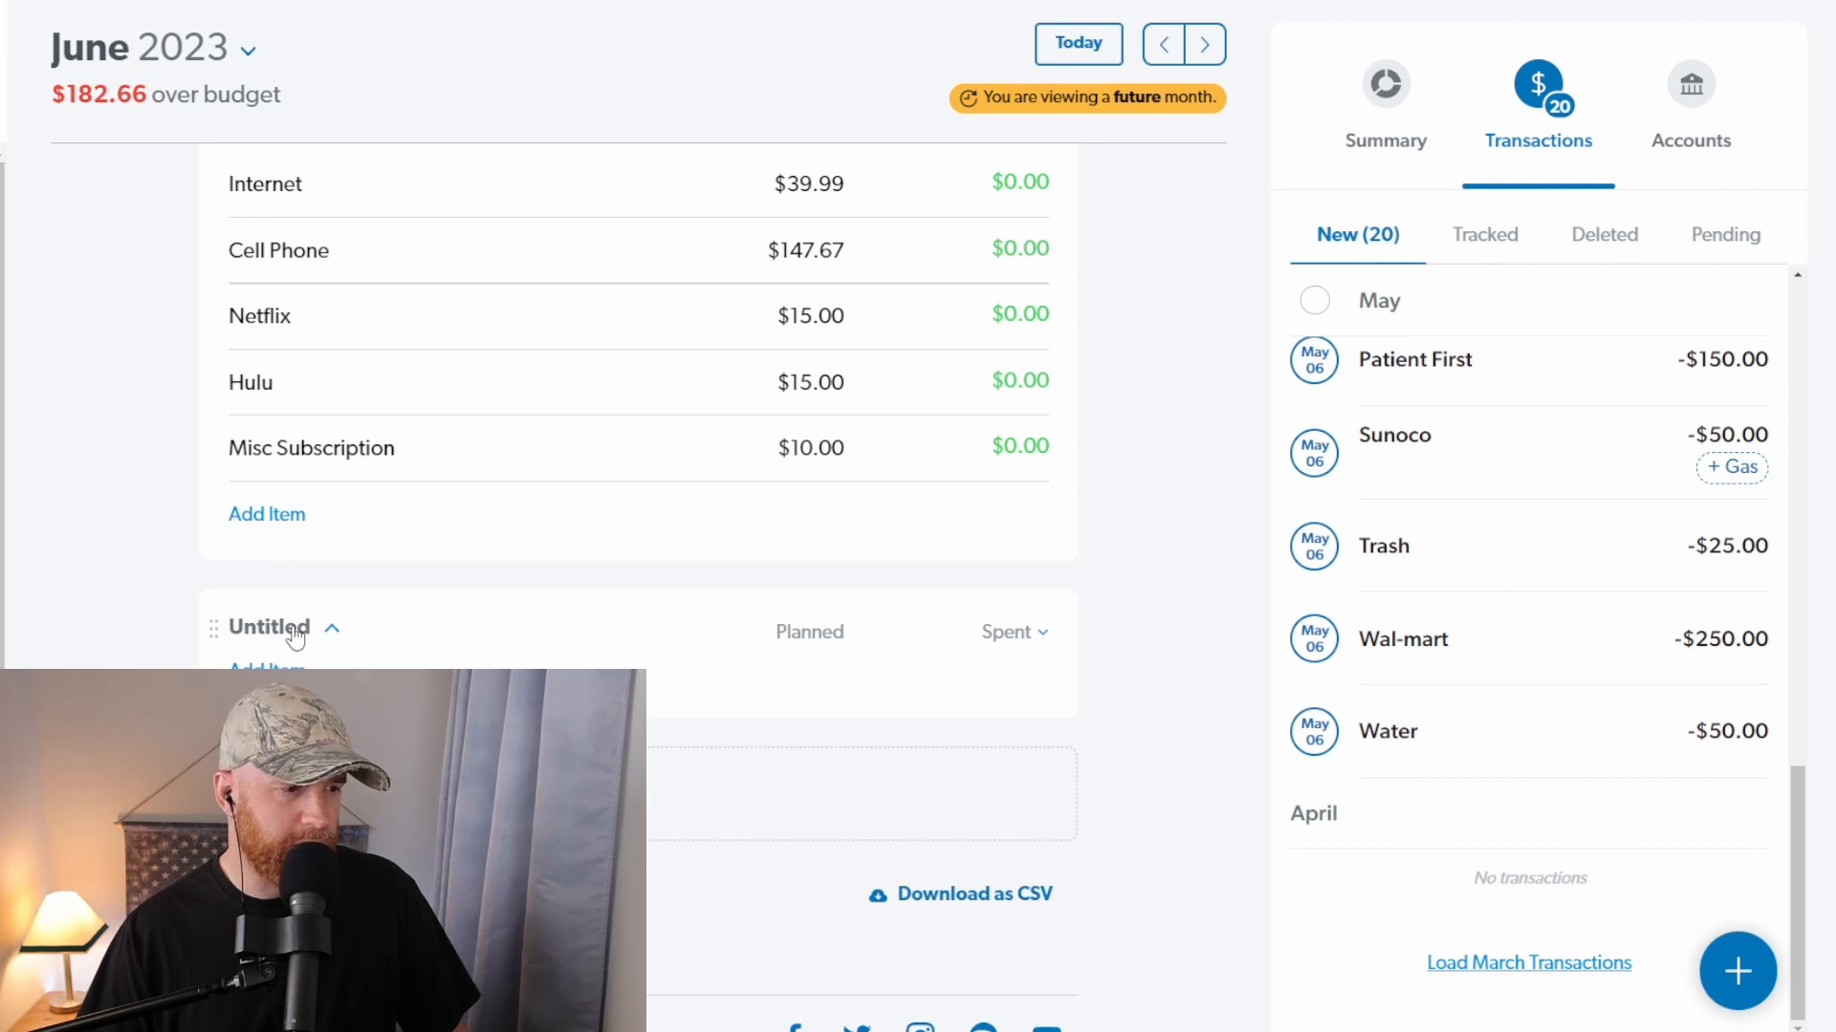
{"action": "left_click", "coordinate": [331, 628]}
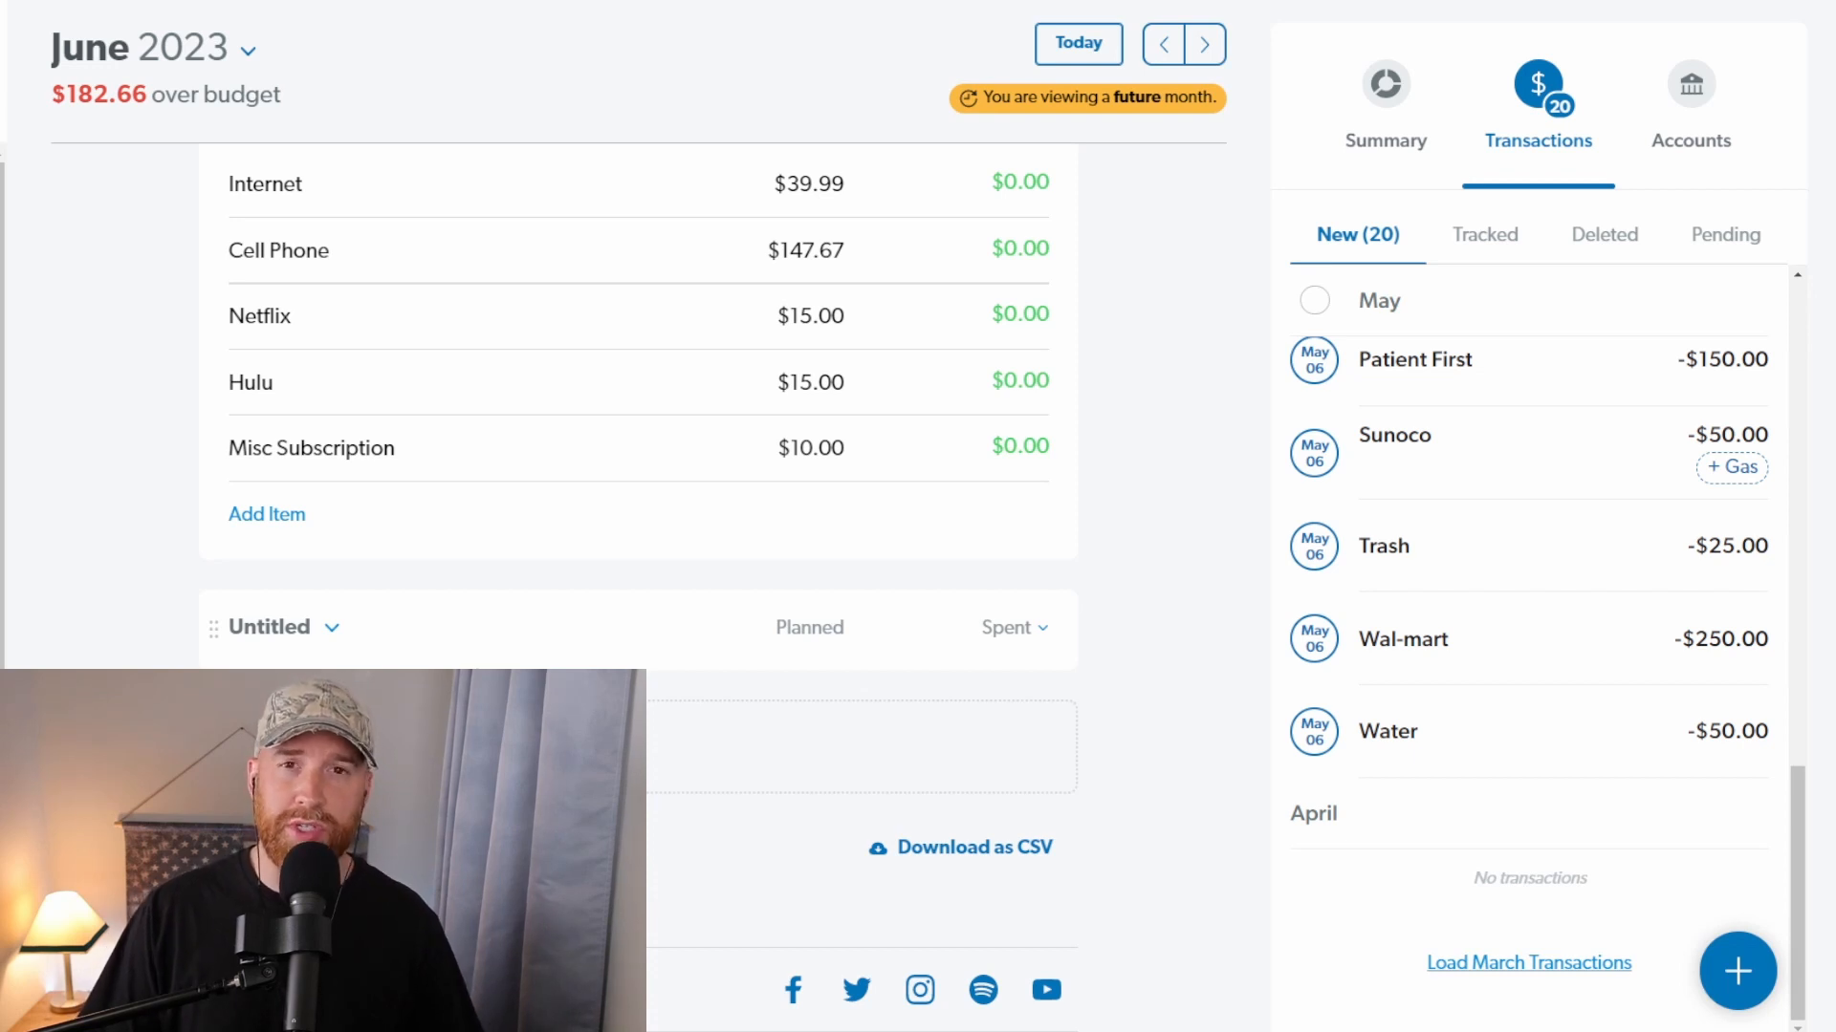
Step: Assign the new Electric transaction of $150.00 to the Electric item in the Housing group
{"action": "scroll", "coordinate": [413, 665], "scroll_direction": "up", "scroll_amount": 15}
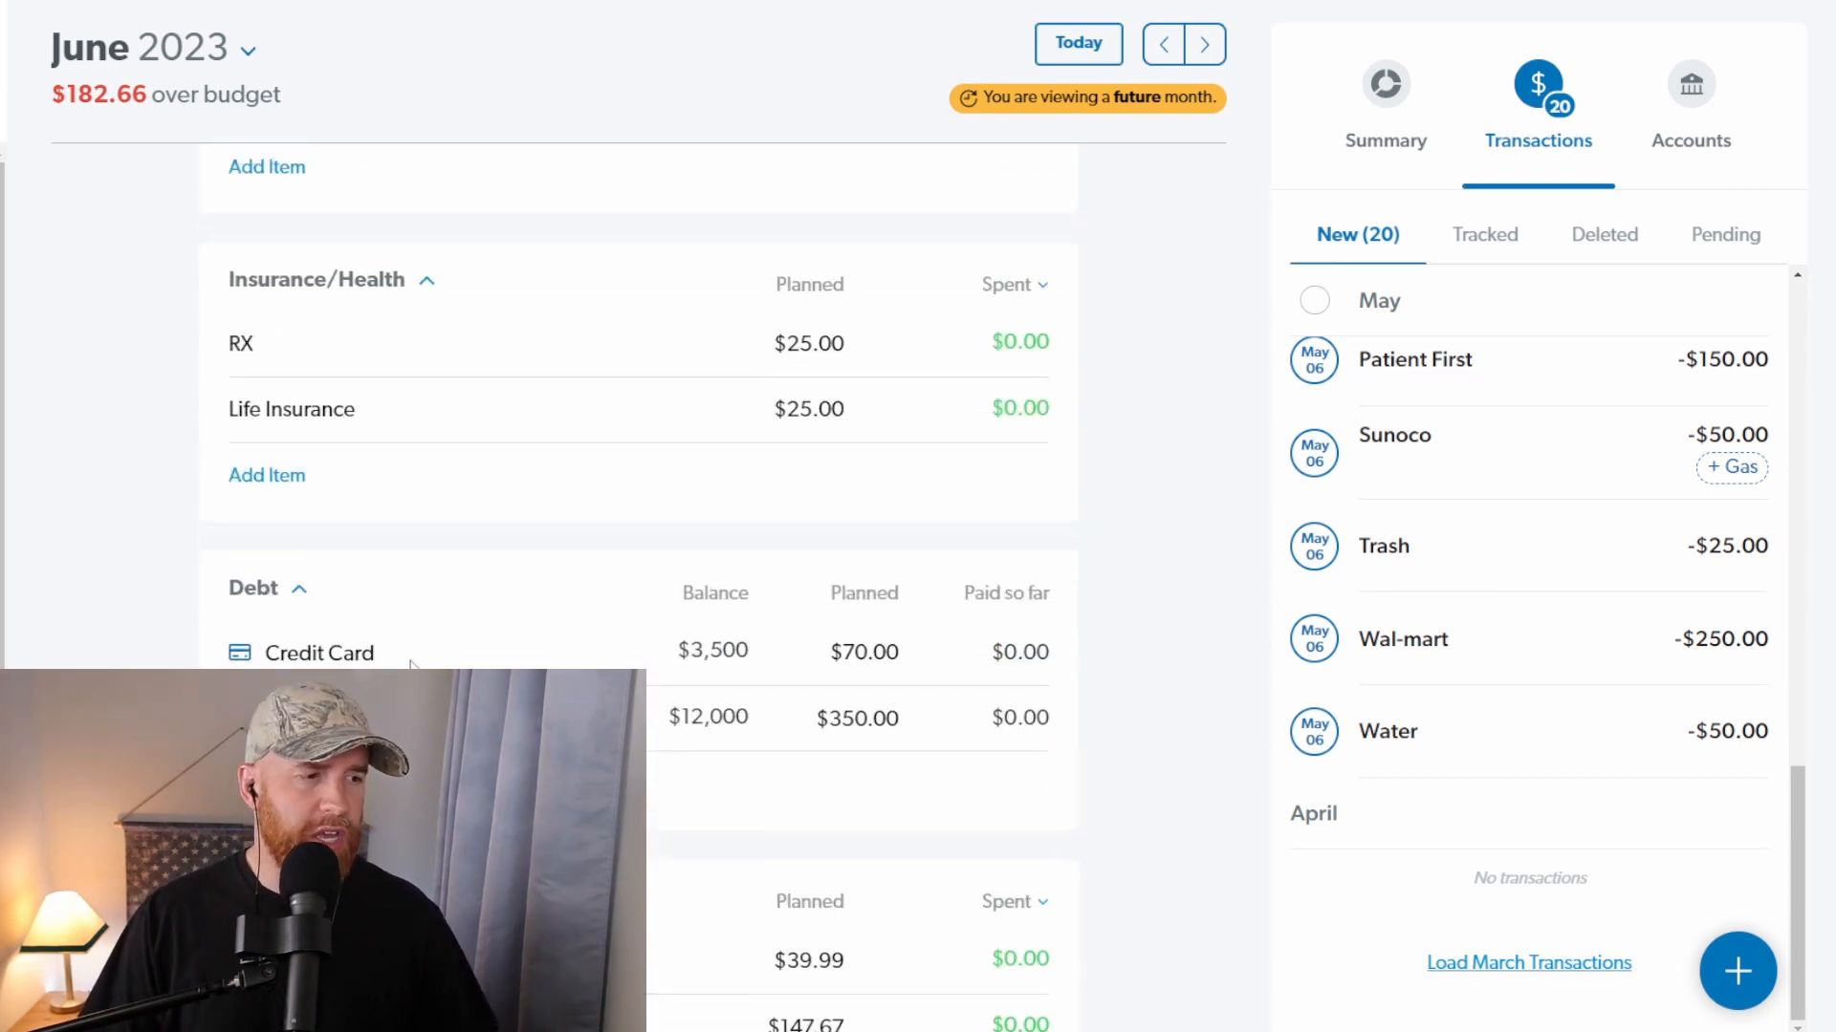
{"action": "scroll", "coordinate": [430, 574], "scroll_direction": "up", "scroll_amount": 3}
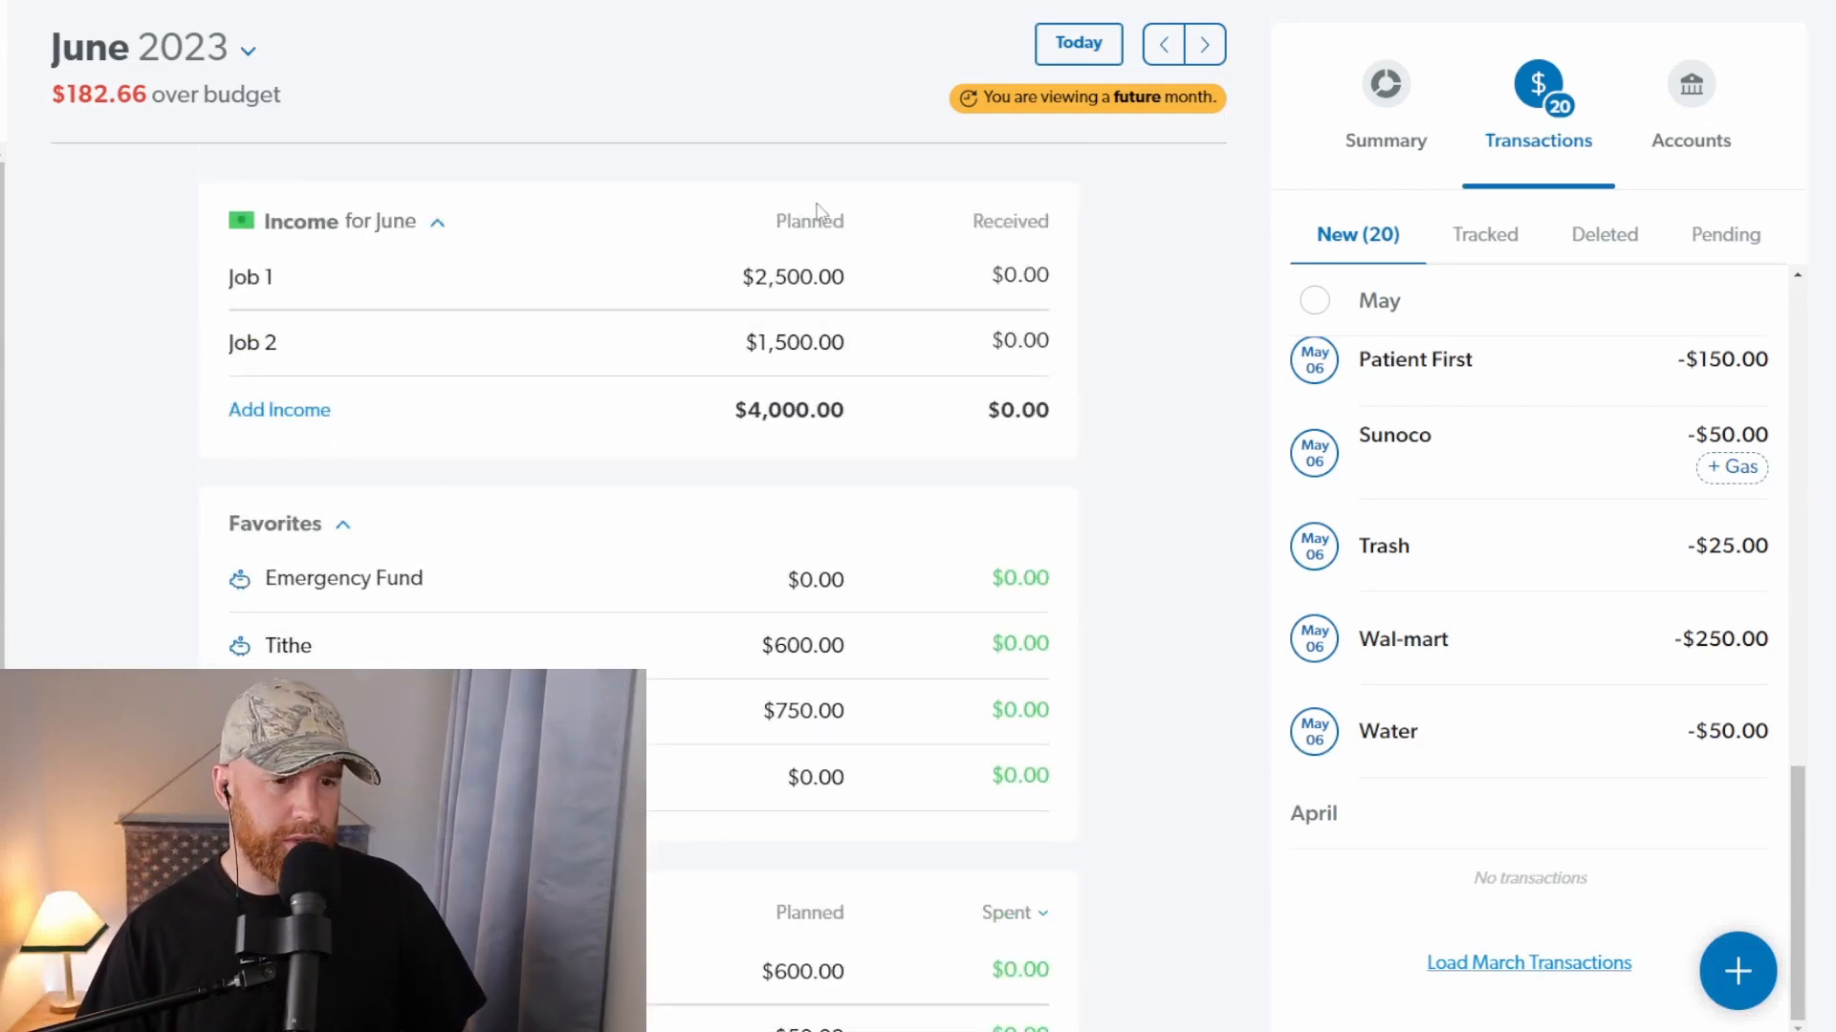
{"action": "scroll", "coordinate": [1520, 459], "scroll_direction": "up", "scroll_amount": 10}
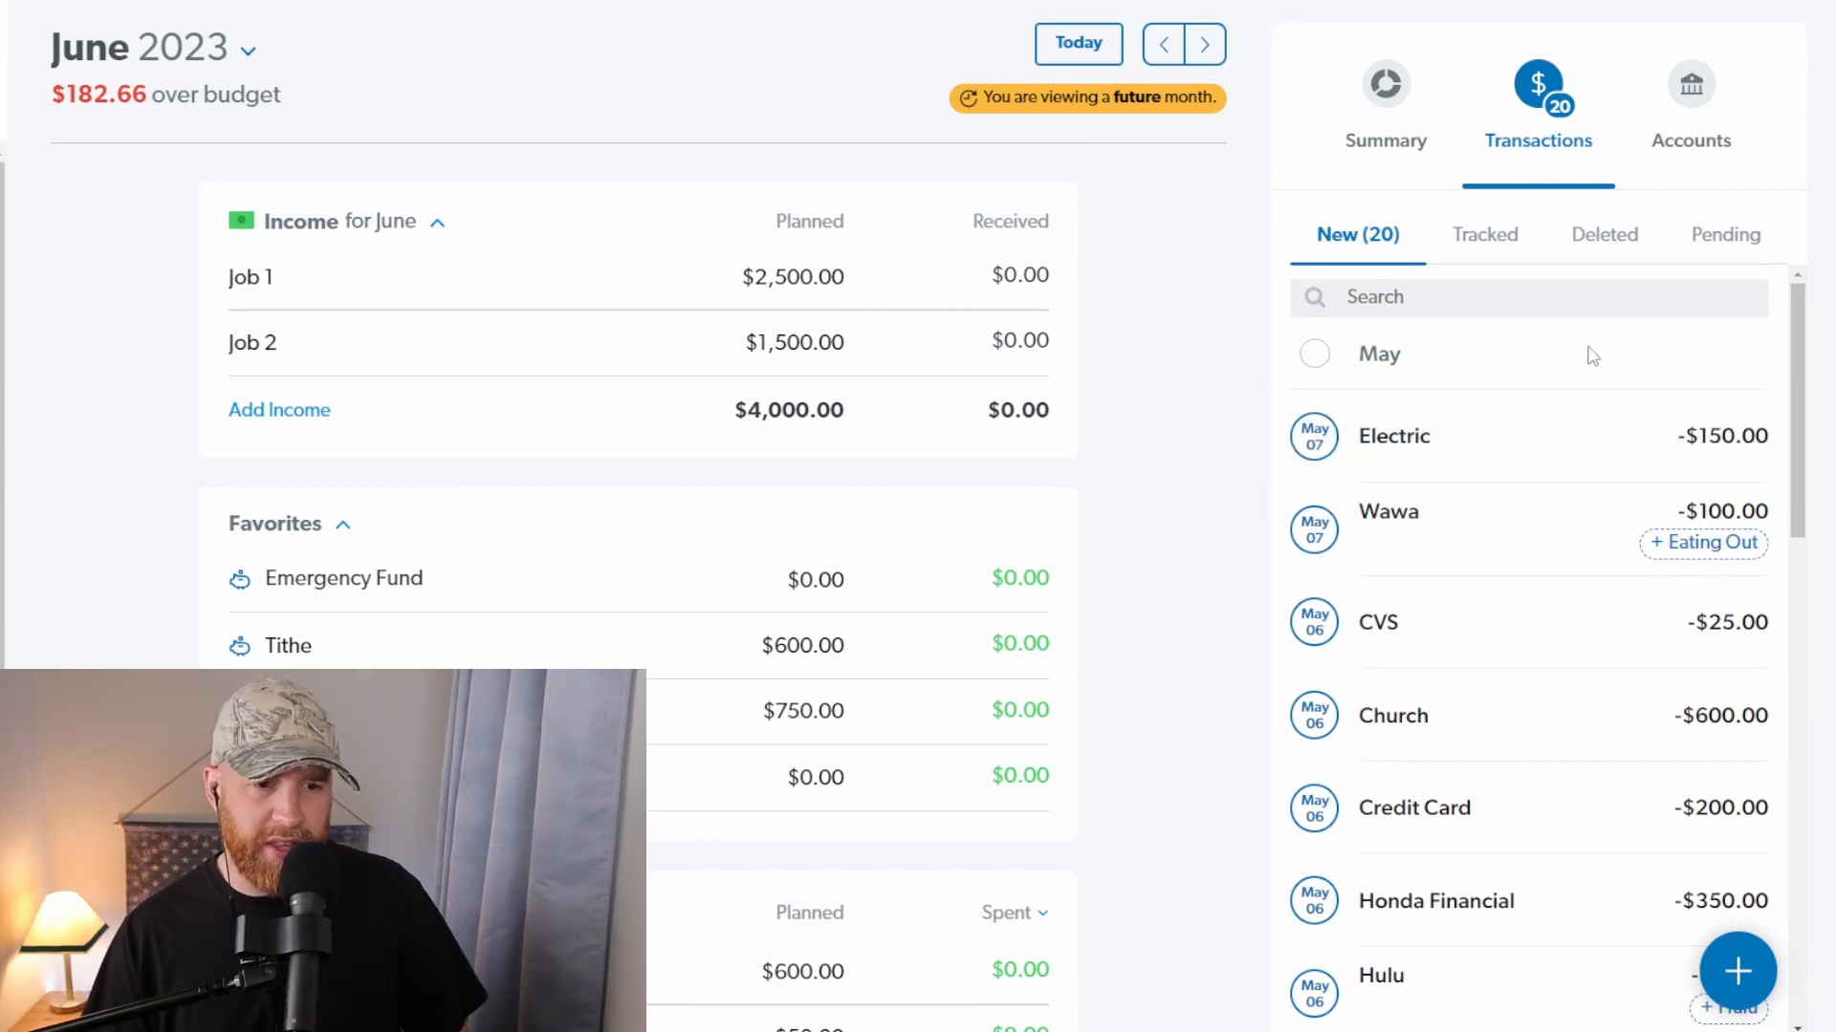
{"action": "scroll", "coordinate": [751, 511], "scroll_direction": "down", "scroll_amount": 1}
{"action": "scroll", "coordinate": [750, 511], "scroll_direction": "down", "scroll_amount": 10}
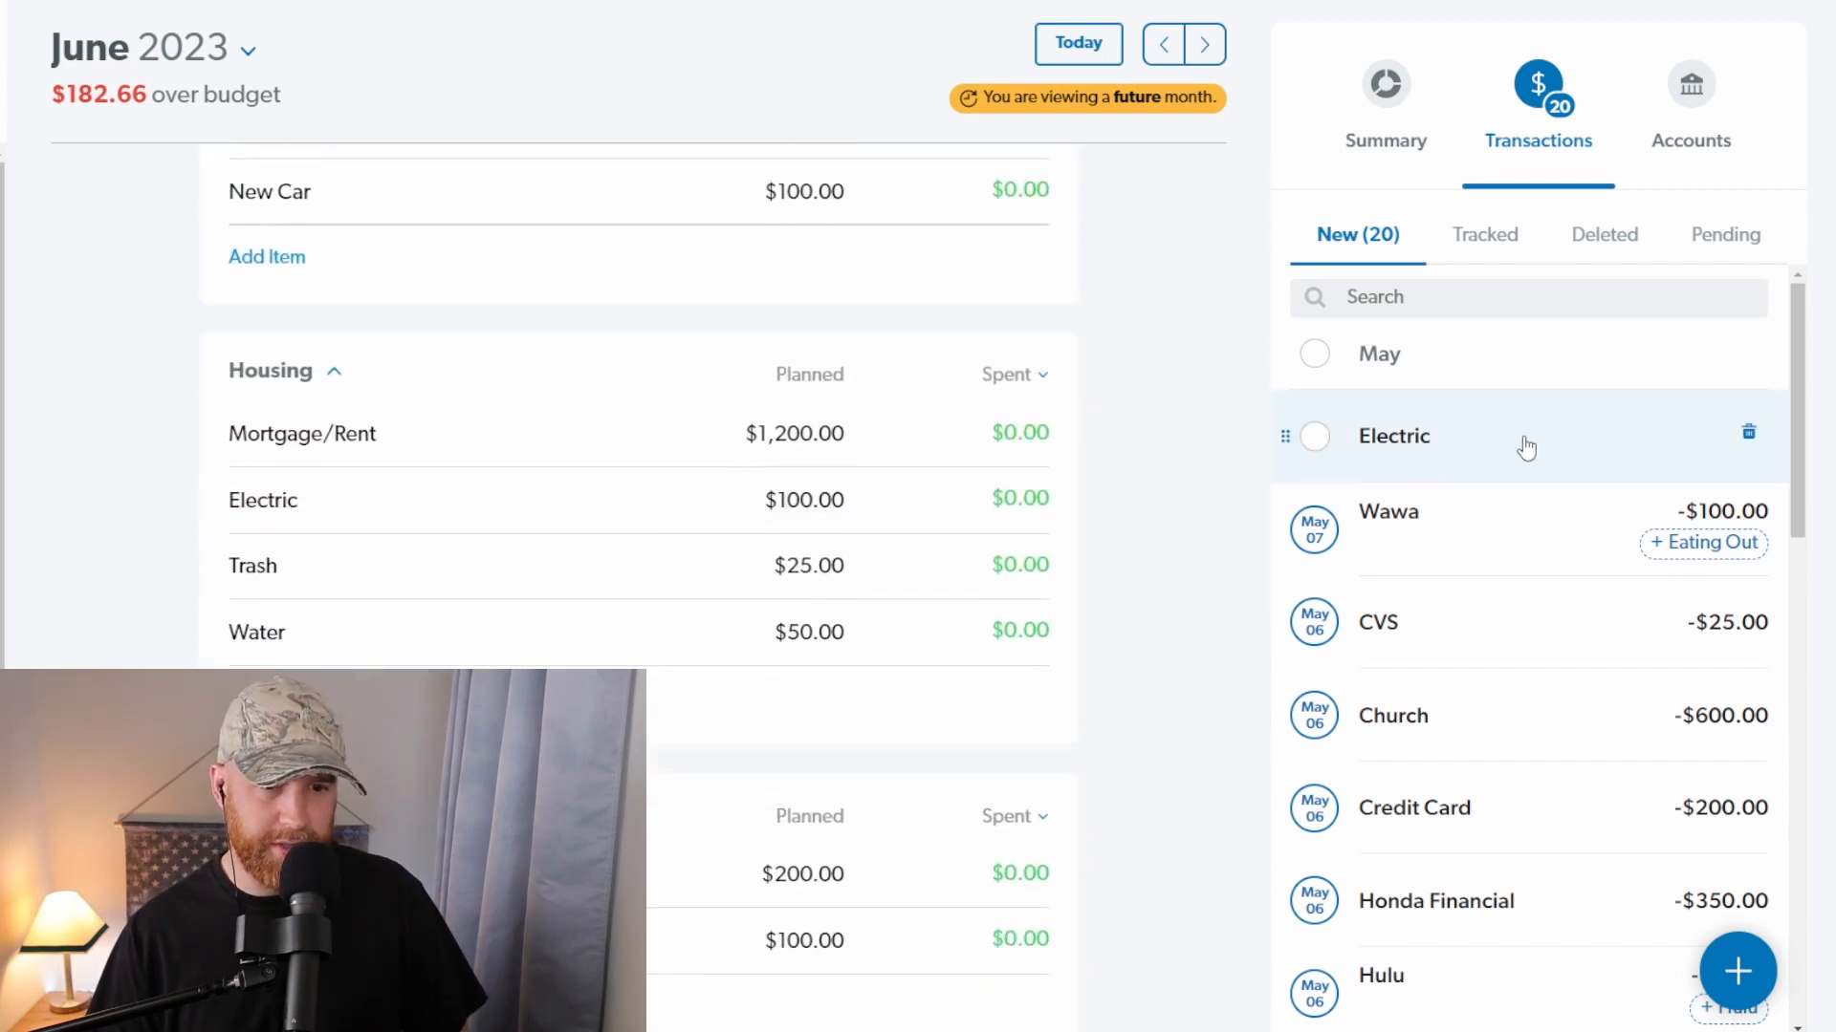
{"action": "left_click_drag", "start_coordinate": [1651, 455], "coordinate": [830, 525]}
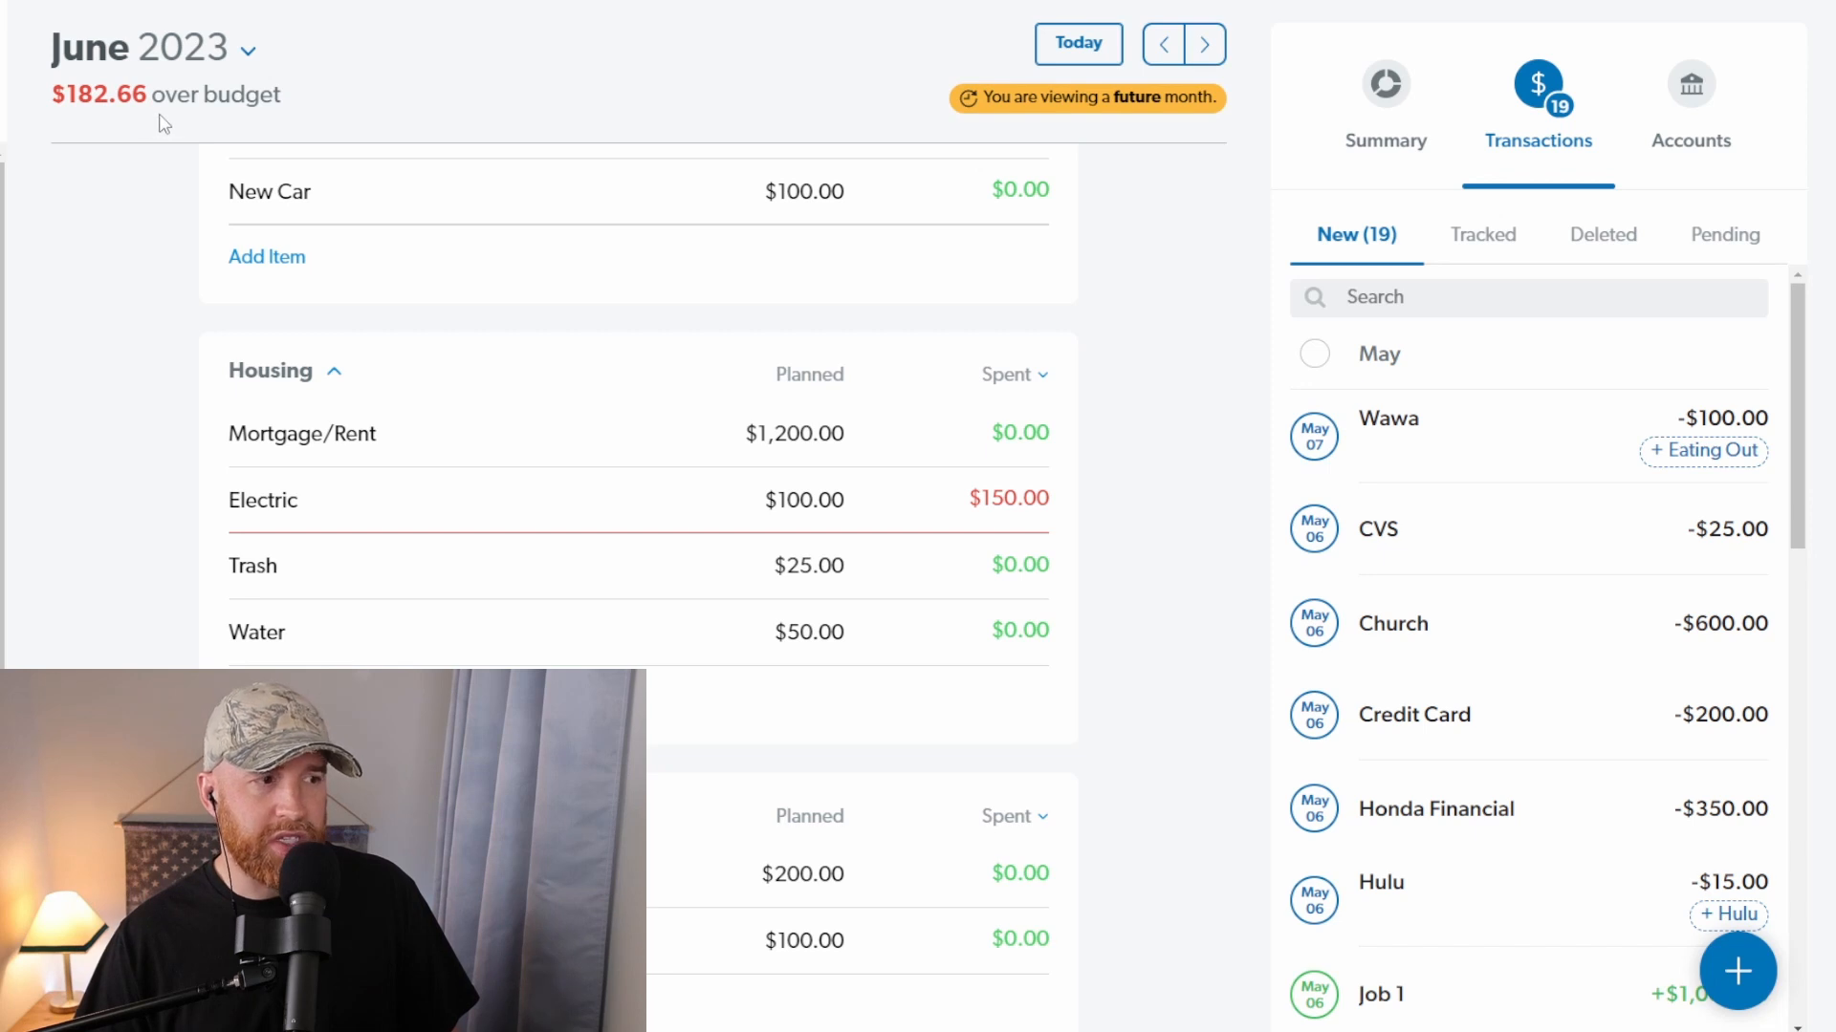
Step: Set the planned amount of the Electric item to $150.00 and close its details
{"action": "left_click", "coordinate": [829, 505]}
{"action": "type", "text": "150"}
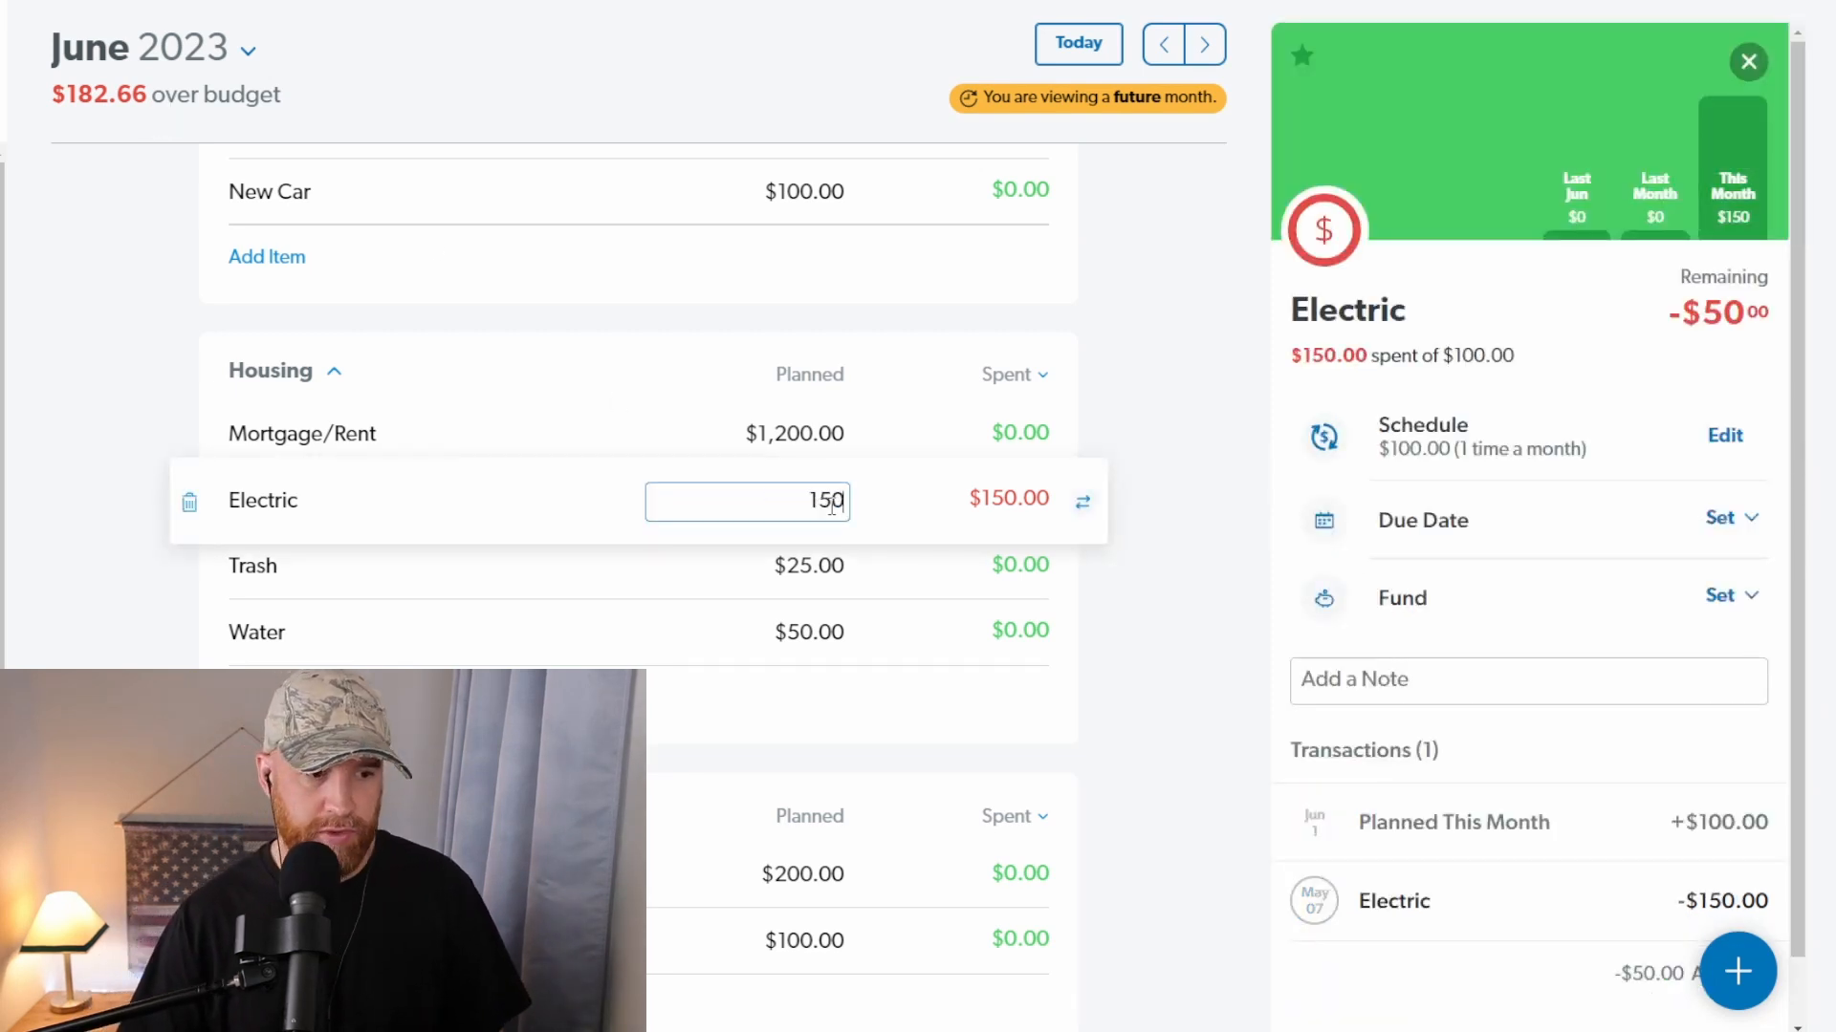
{"action": "key", "text": "Tab"}
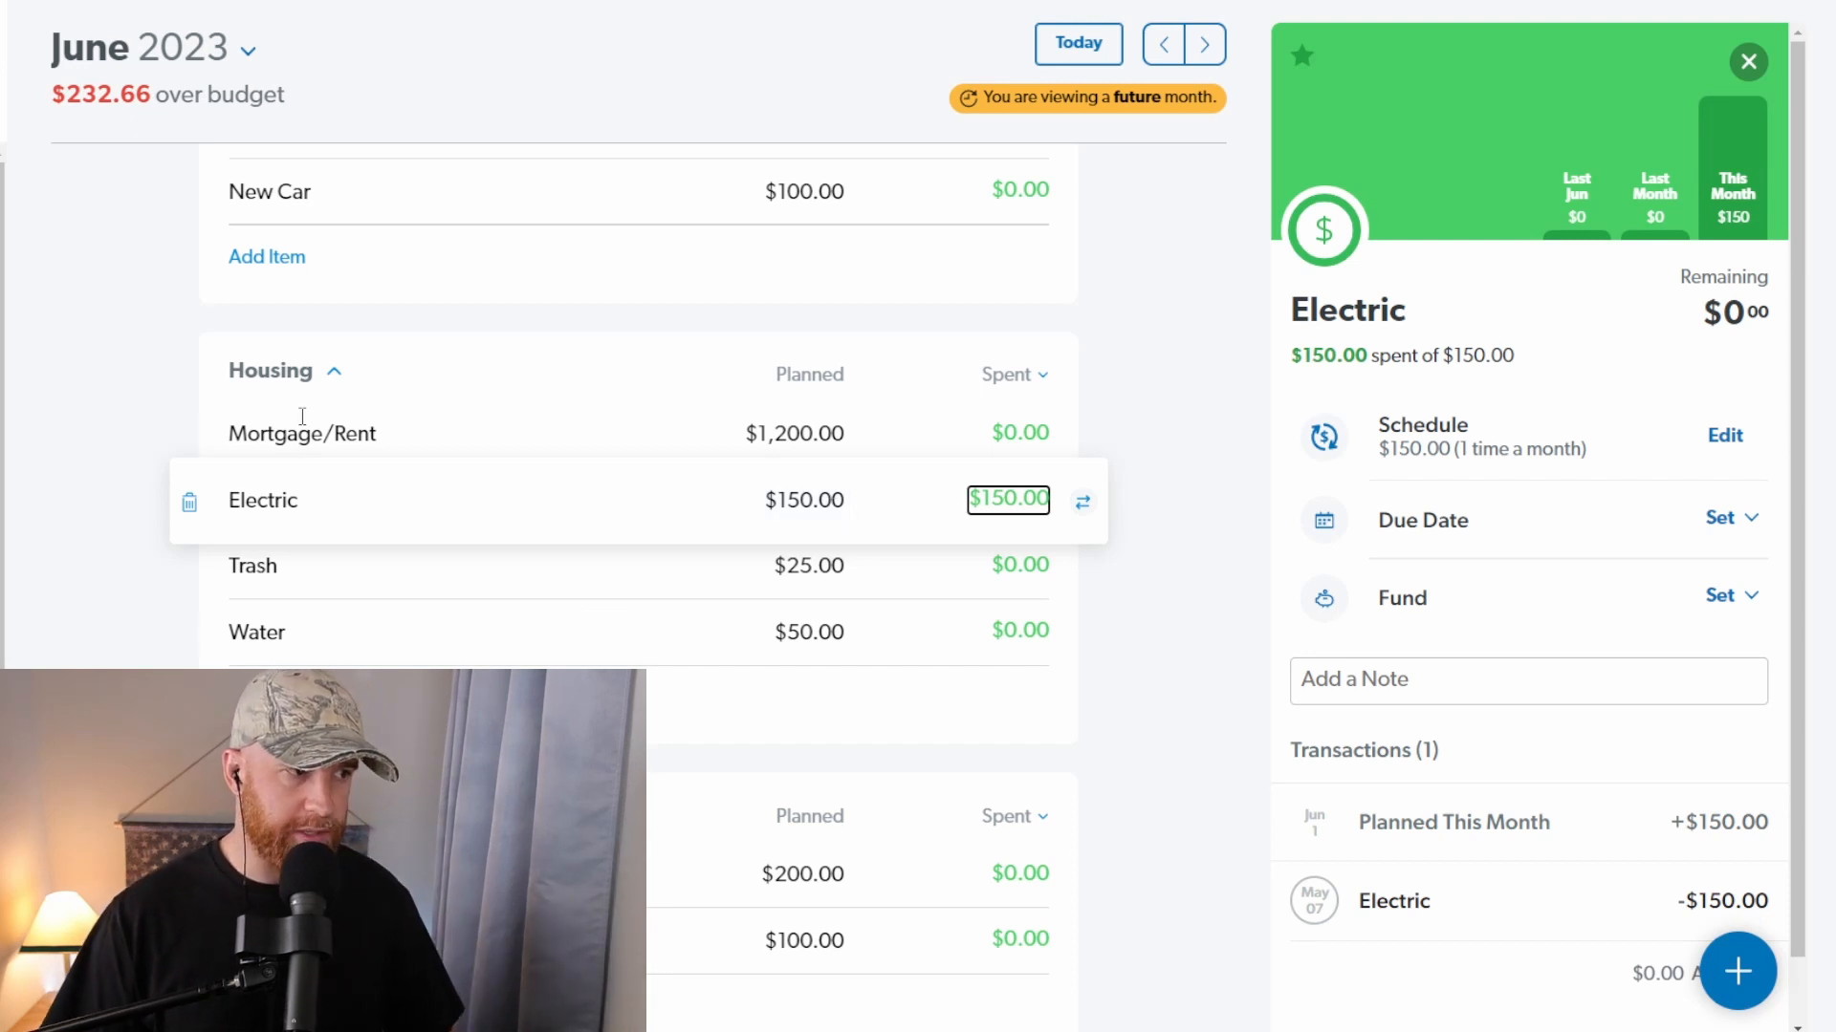
{"action": "left_click_drag", "start_coordinate": [72, 93], "coordinate": [151, 107]}
{"action": "left_click", "coordinate": [753, 95]}
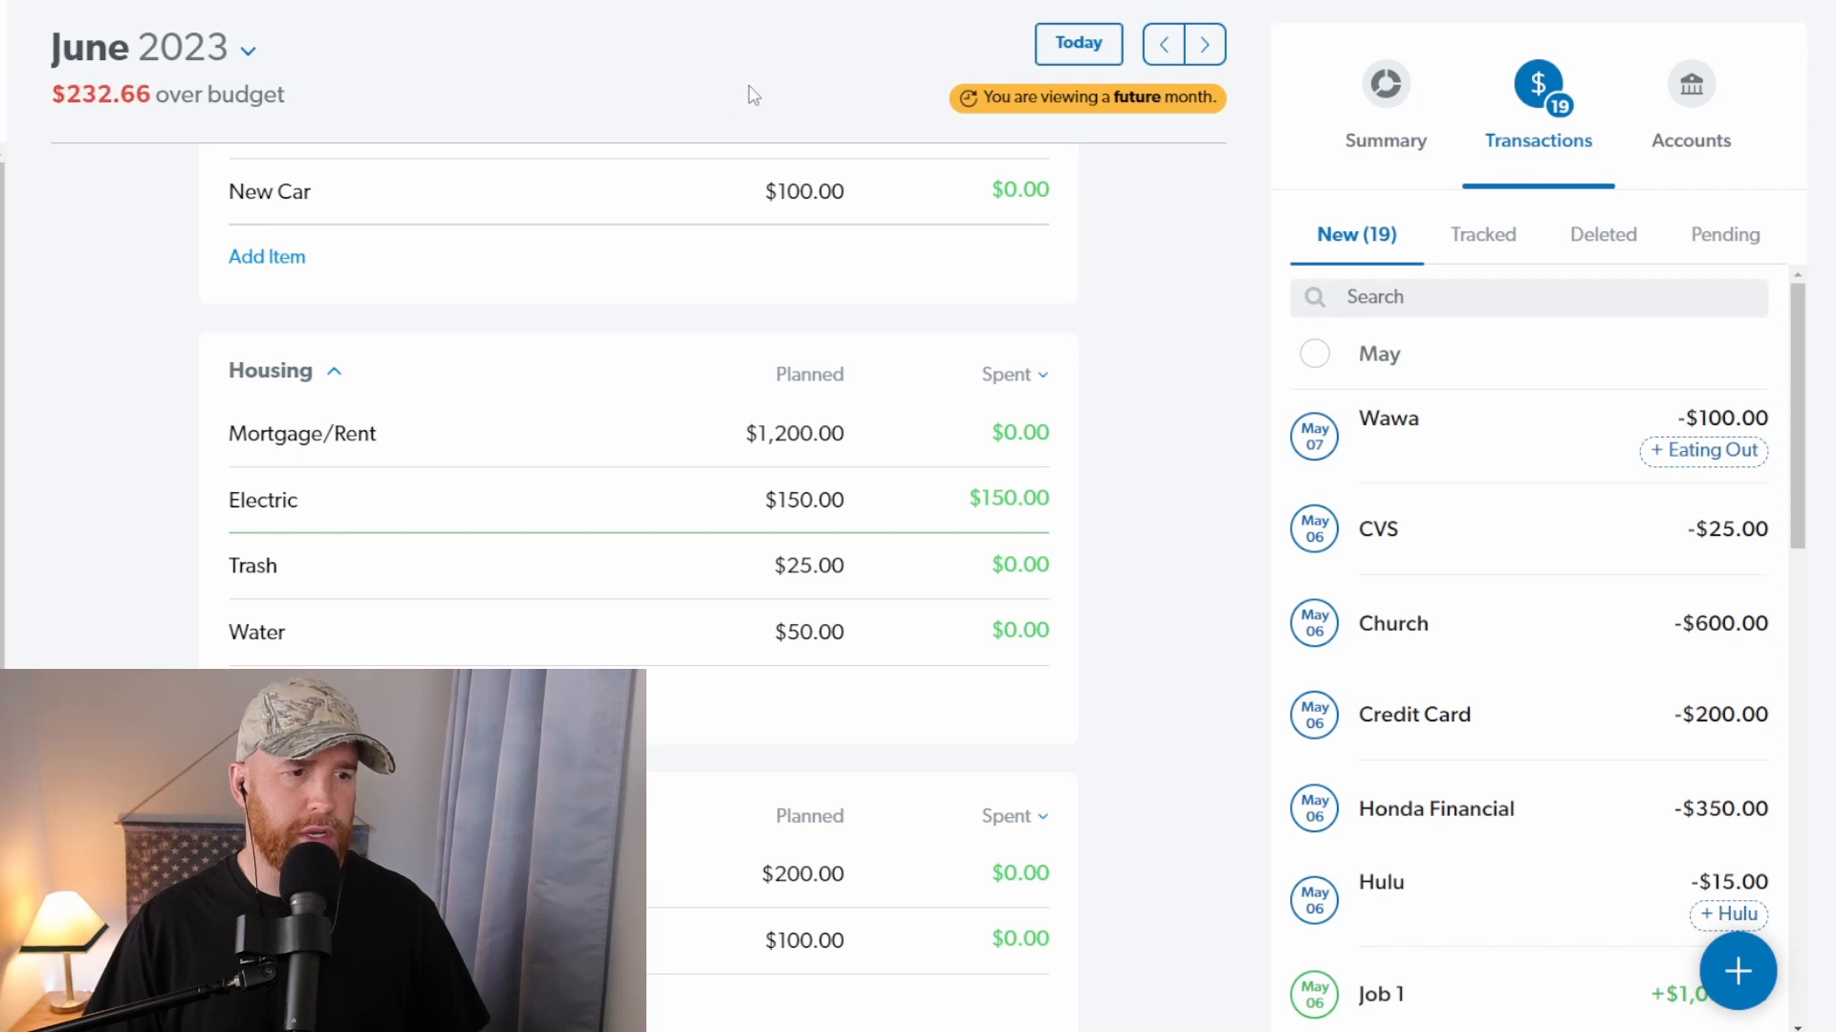
Step: Assign the Wawa transaction to the Gas item in the Transportation group
{"action": "mouse_move", "coordinate": [1415, 406]}
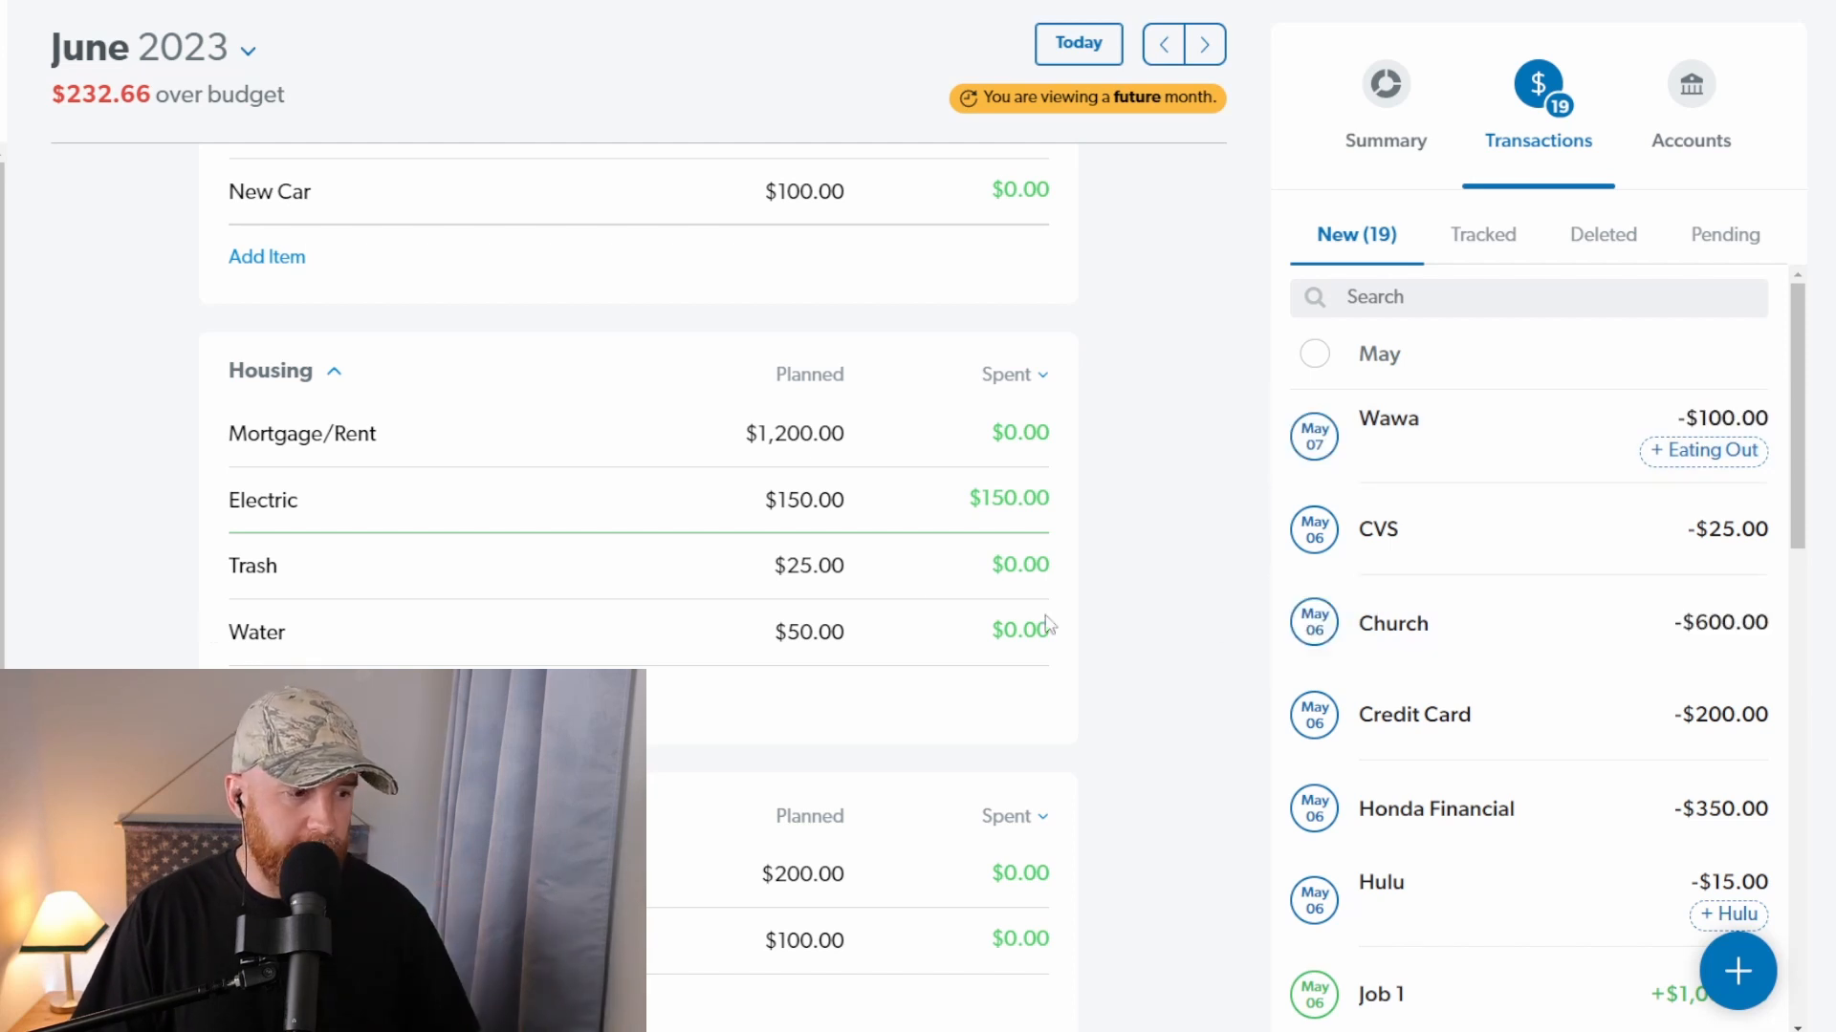
{"action": "scroll", "coordinate": [700, 586], "scroll_direction": "down", "scroll_amount": 2}
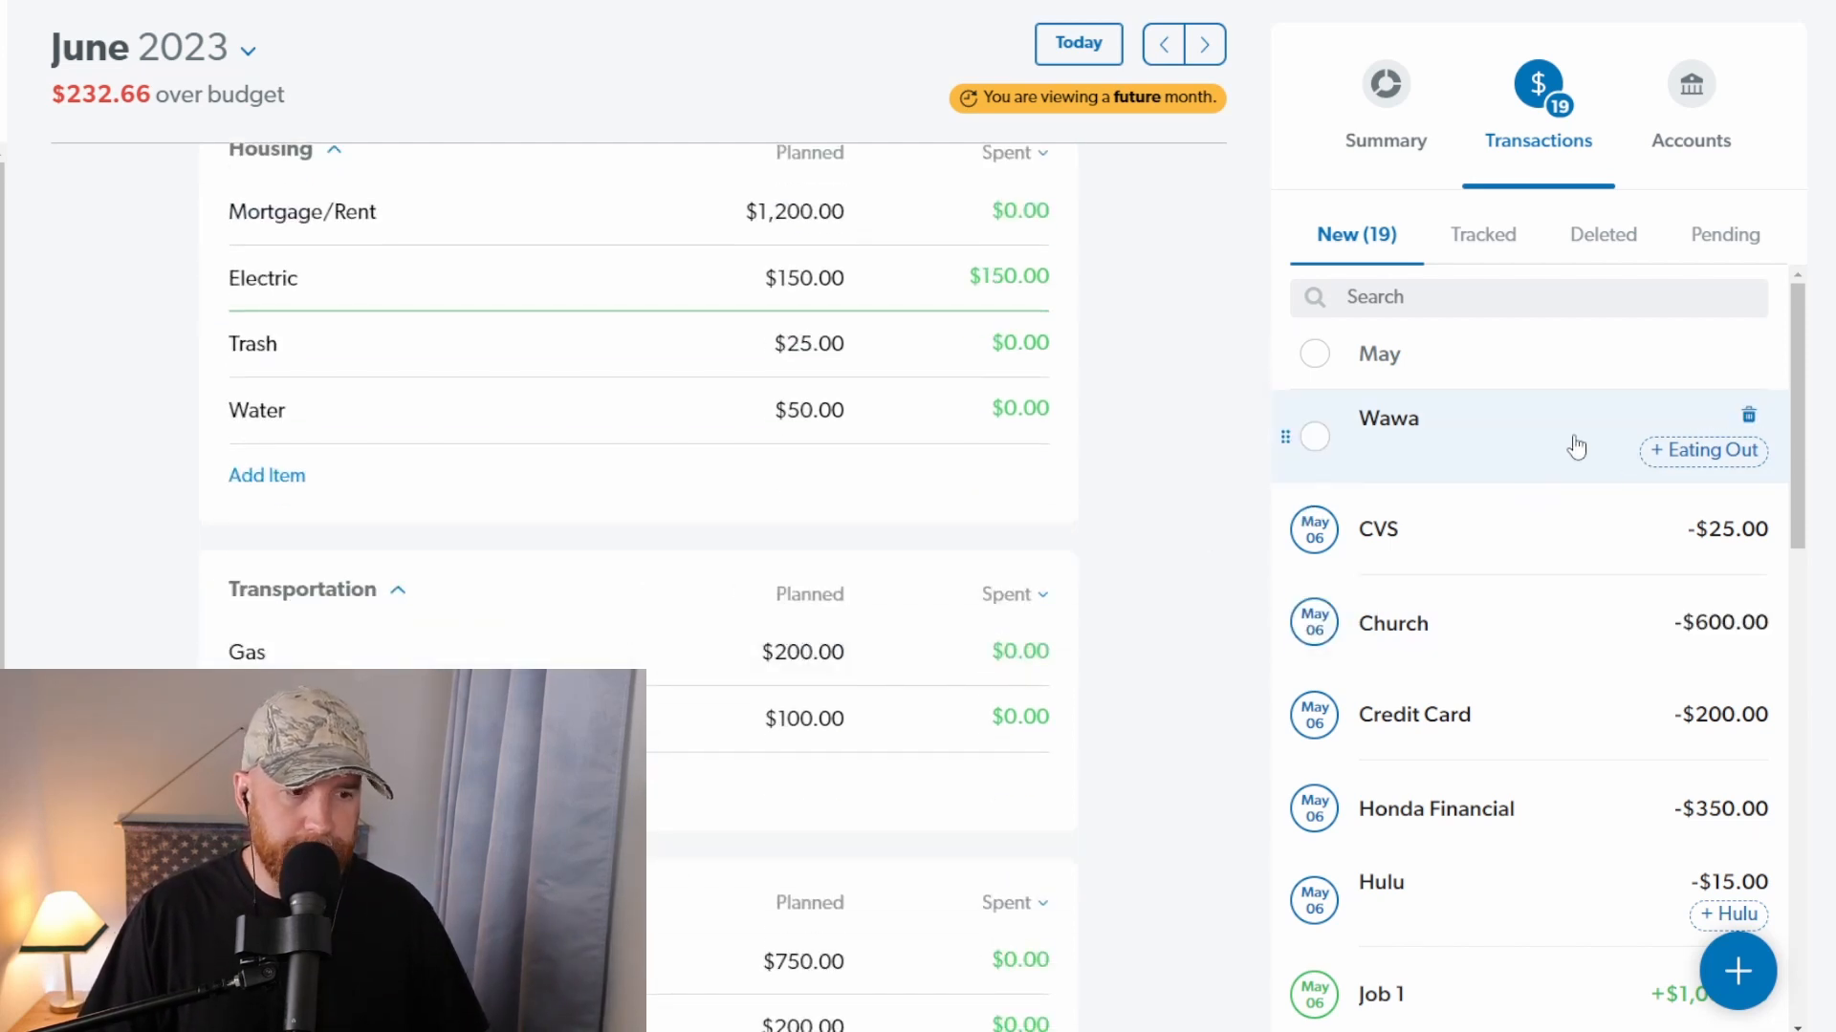
{"action": "left_click_drag", "start_coordinate": [1575, 446], "coordinate": [646, 662]}
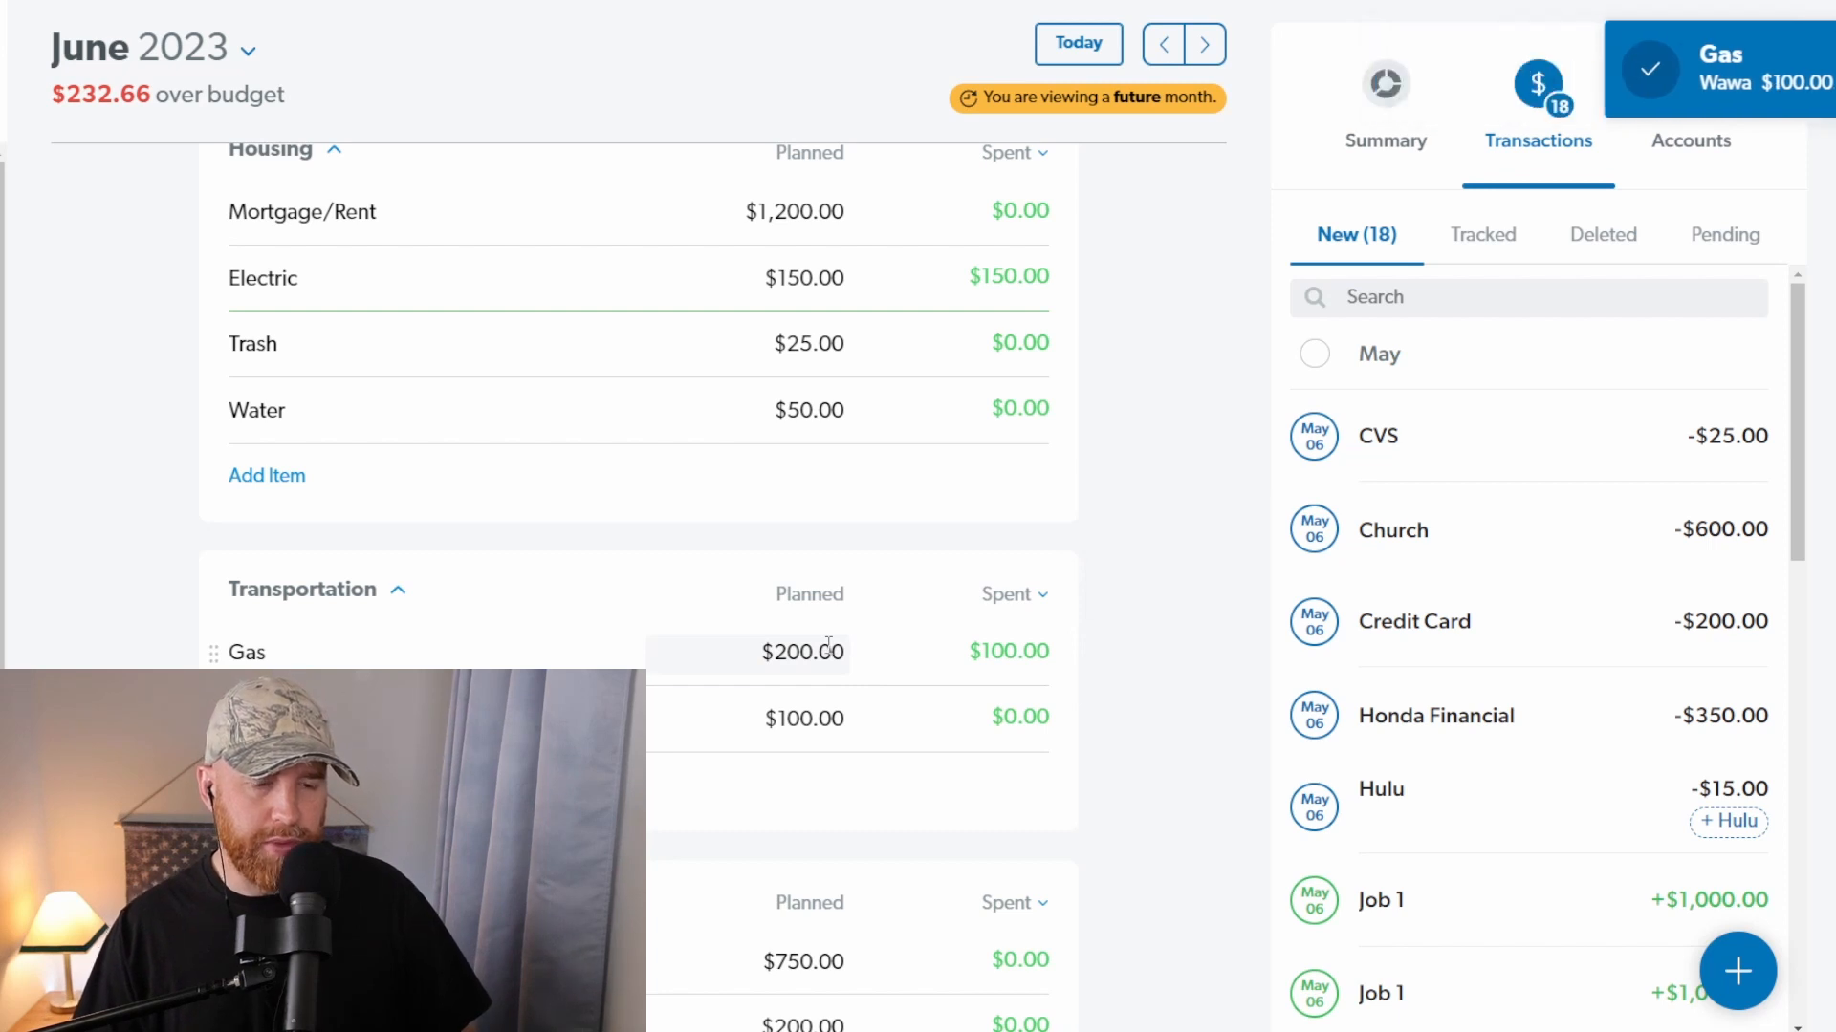
Step: Assign the CVS transaction to the RX item in the Insurance/Health group
{"action": "scroll", "coordinate": [478, 608], "scroll_direction": "down", "scroll_amount": 6}
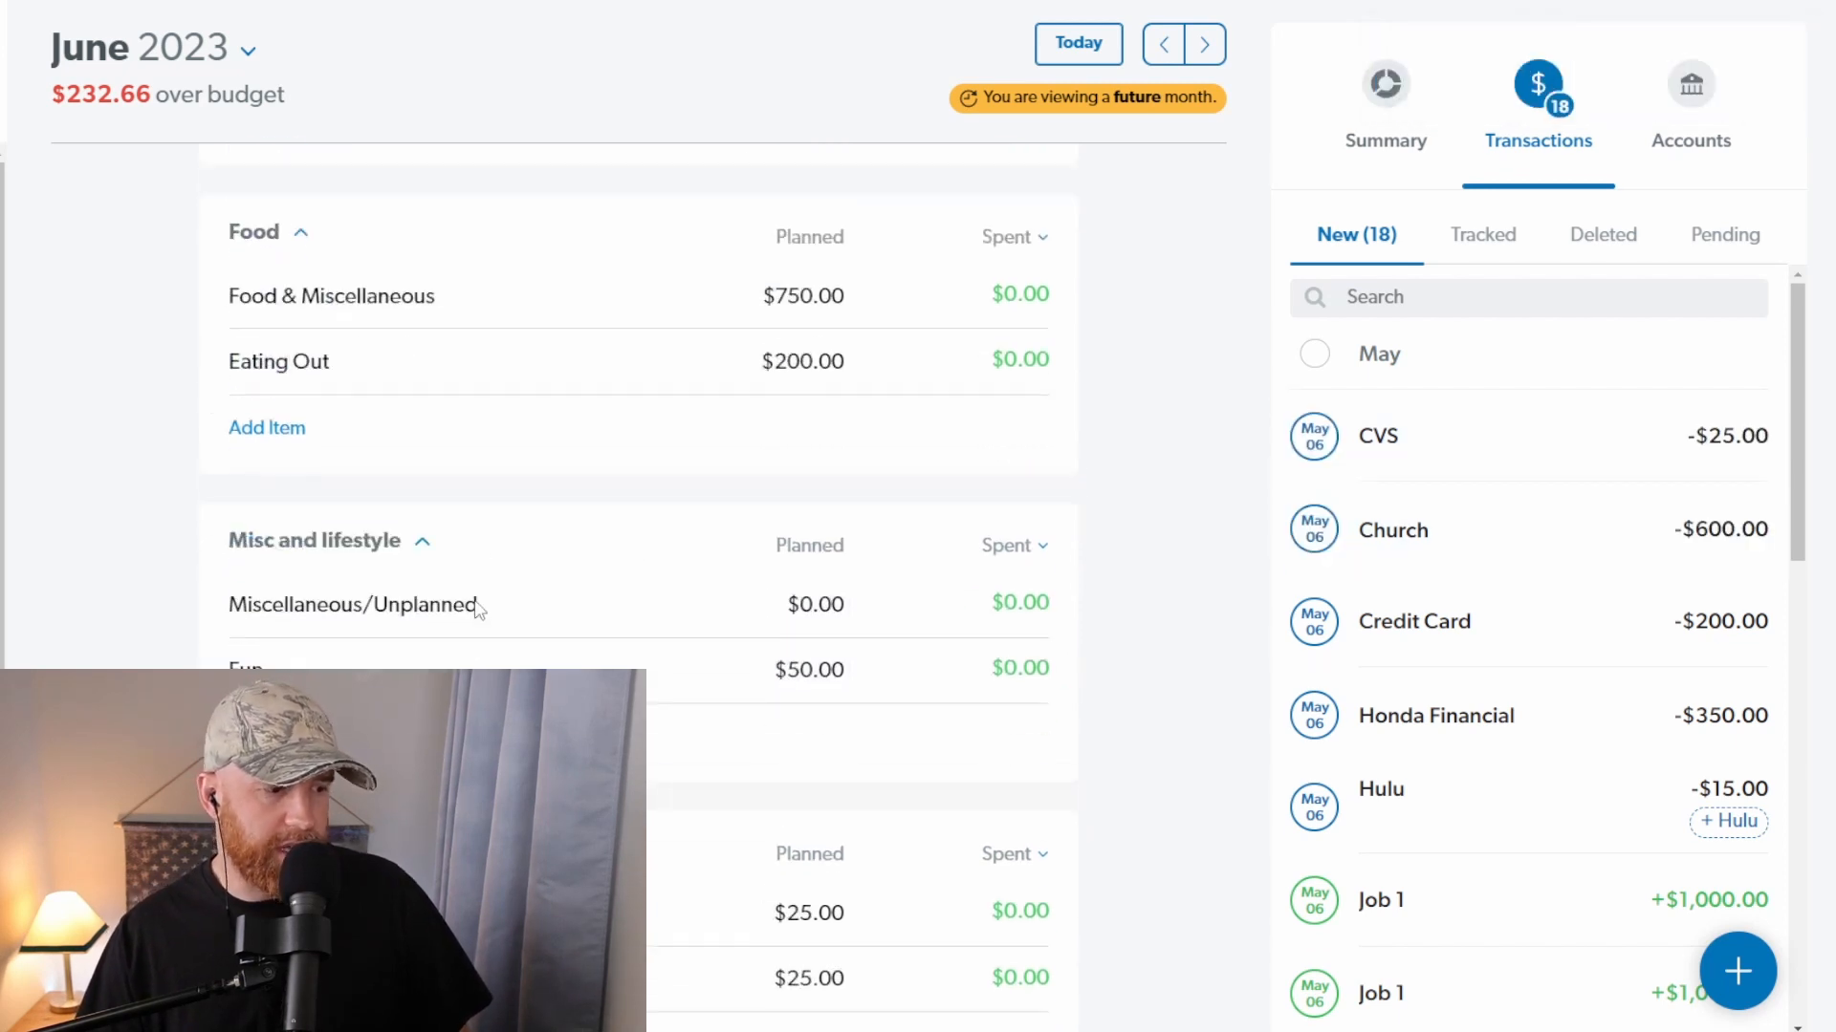
{"action": "scroll", "coordinate": [478, 608], "scroll_direction": "down", "scroll_amount": 7}
{"action": "scroll", "coordinate": [320, 348], "scroll_direction": "up", "scroll_amount": 2}
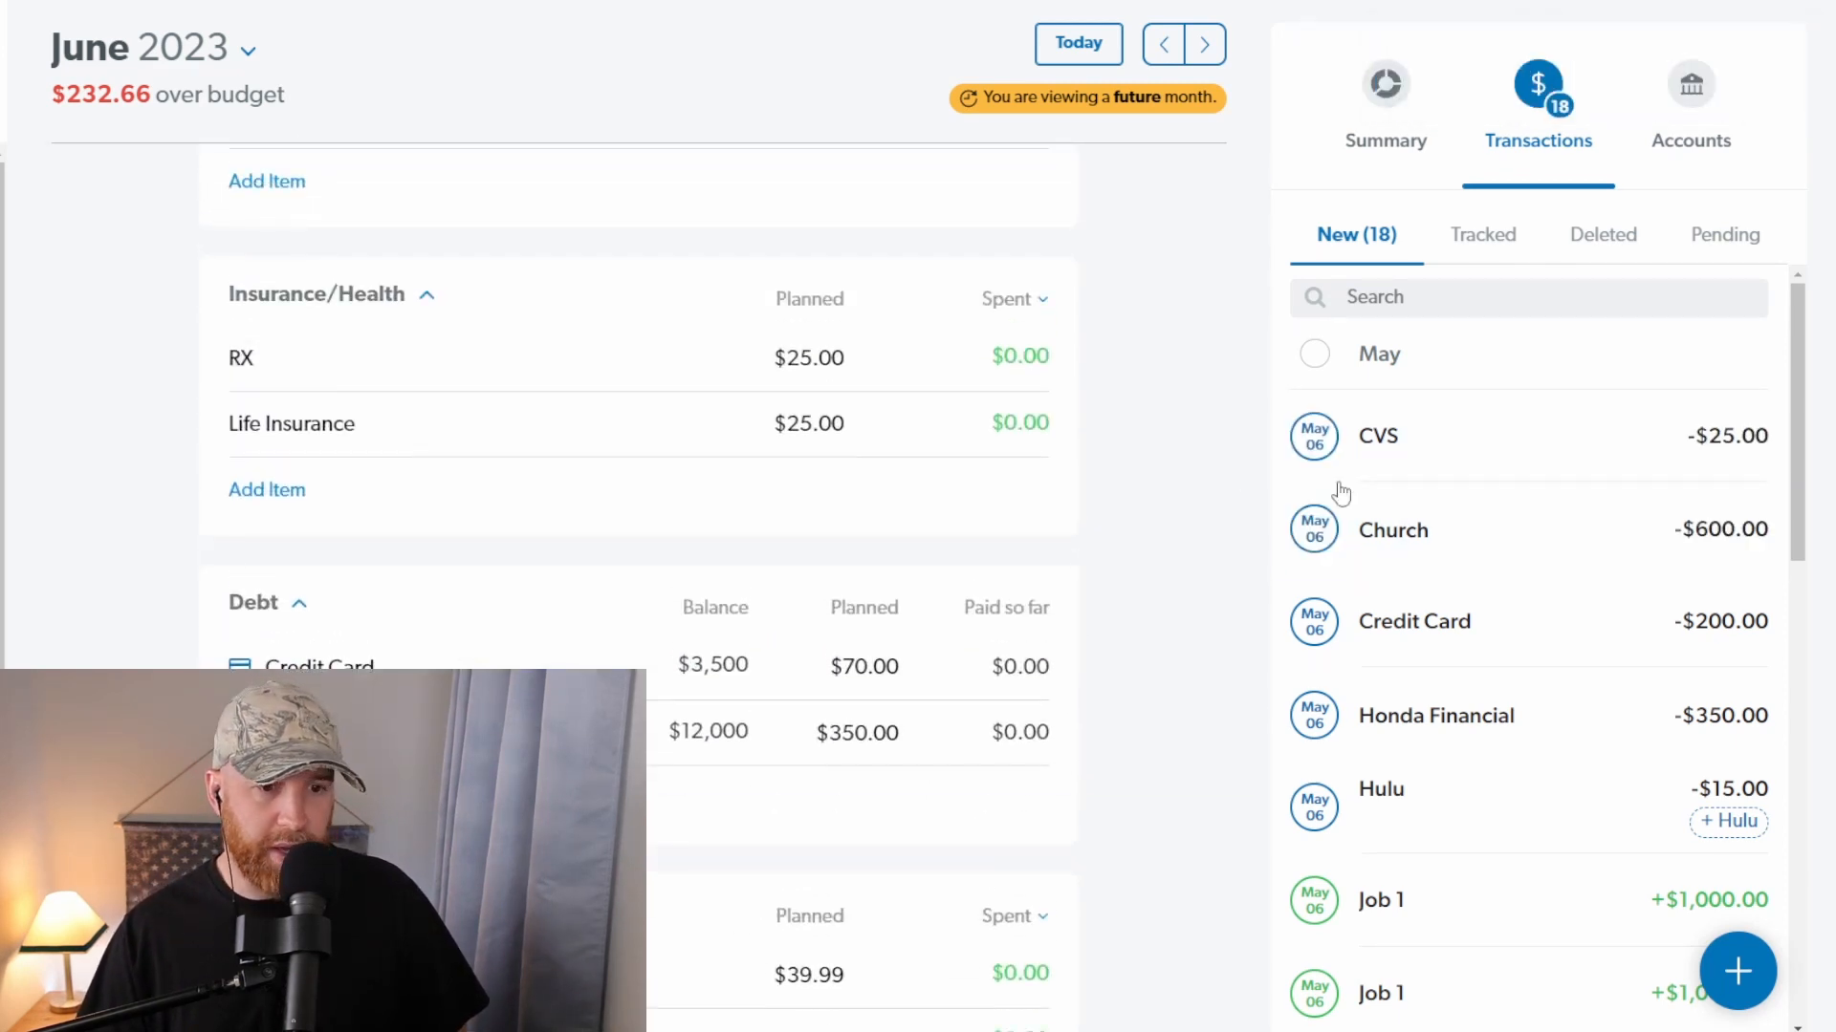
{"action": "left_click_drag", "start_coordinate": [1545, 455], "coordinate": [545, 373]}
Step: Assign the Church transaction to the Tithe item under Favorites
{"action": "scroll", "coordinate": [663, 420], "scroll_direction": "up", "scroll_amount": 3}
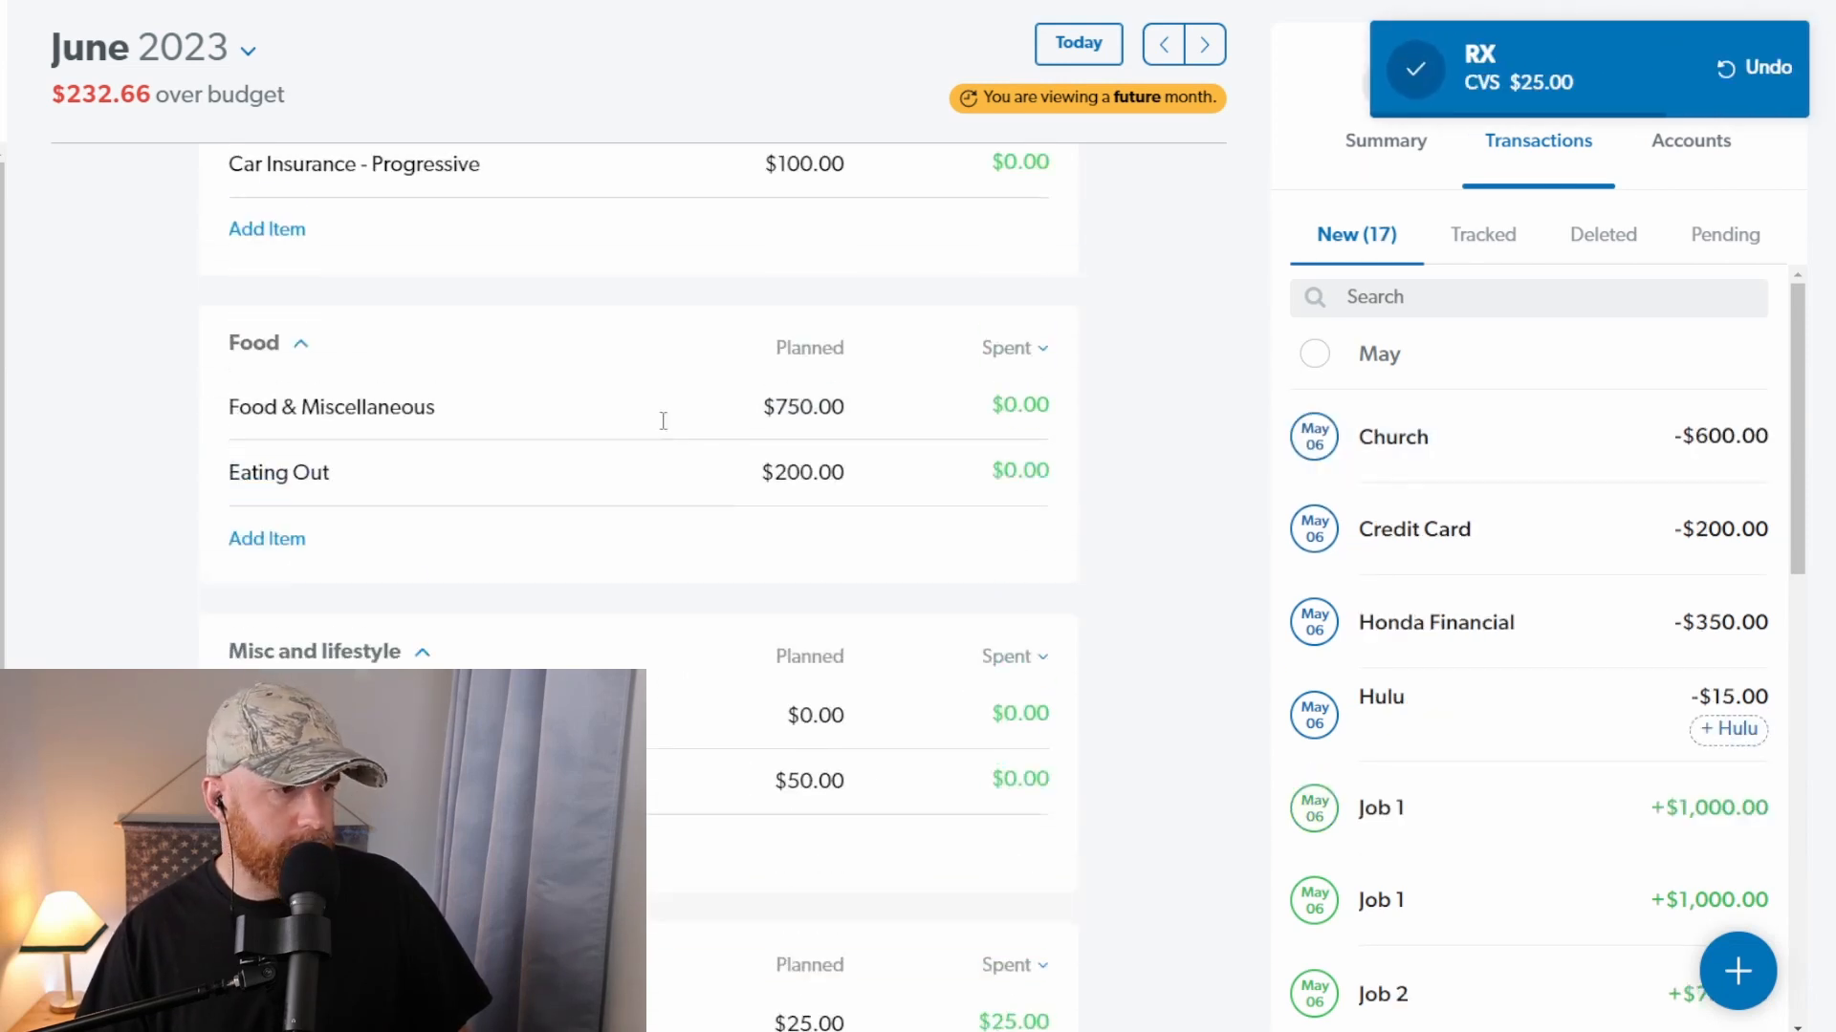
{"action": "scroll", "coordinate": [663, 421], "scroll_direction": "up", "scroll_amount": 10}
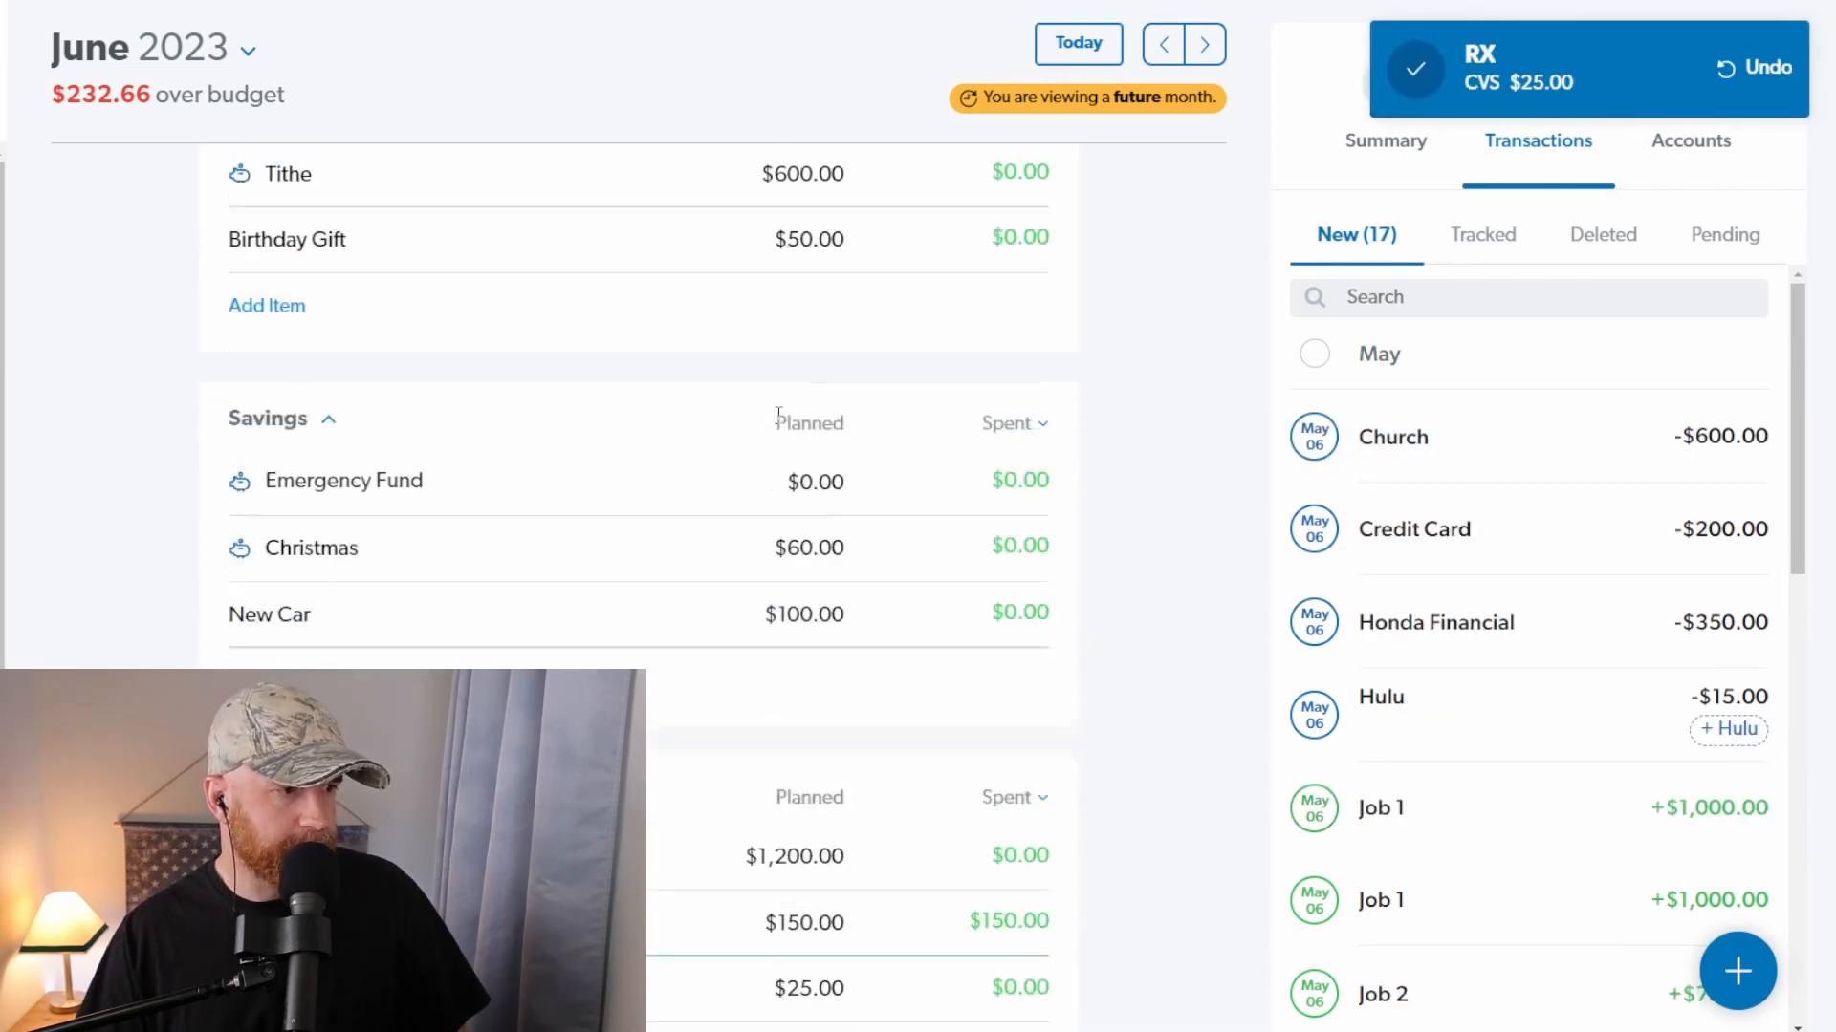
{"action": "scroll", "coordinate": [779, 416], "scroll_direction": "up", "scroll_amount": 5}
{"action": "mouse_move", "coordinate": [1360, 432]}
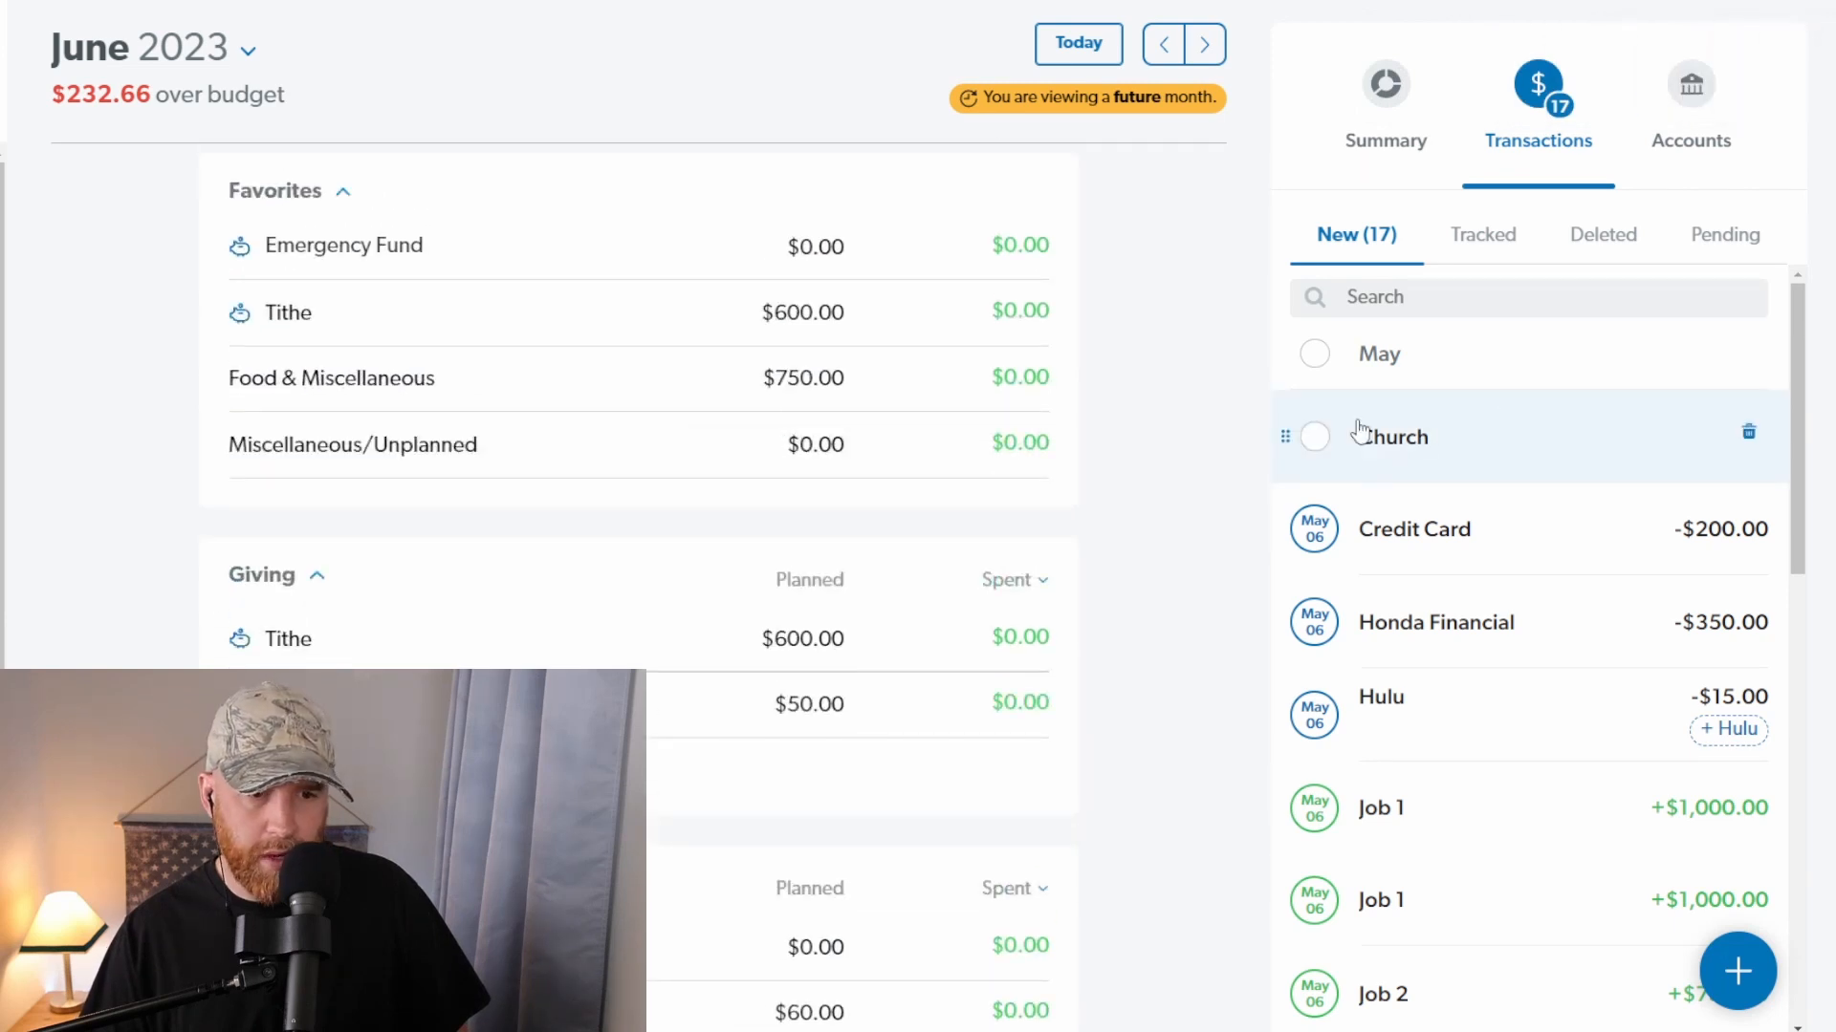
{"action": "left_click_drag", "start_coordinate": [1454, 450], "coordinate": [513, 320]}
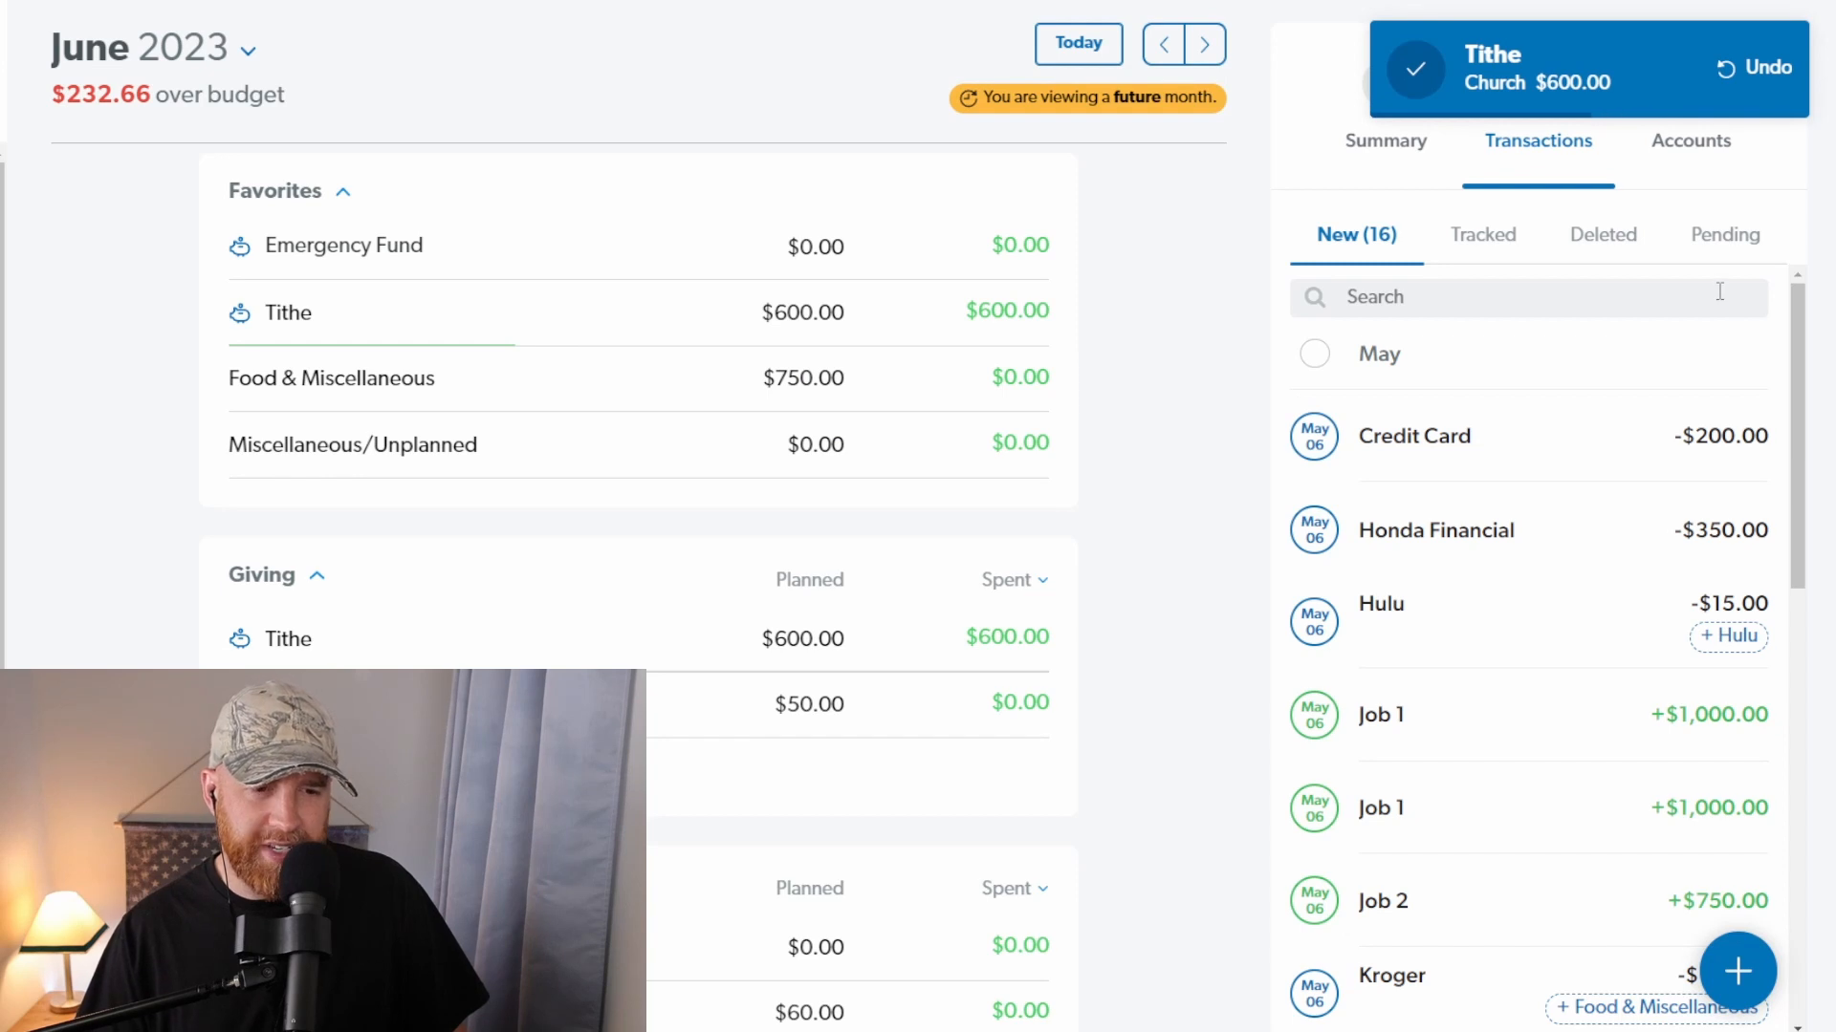
{"action": "mouse_move", "coordinate": [1495, 559]}
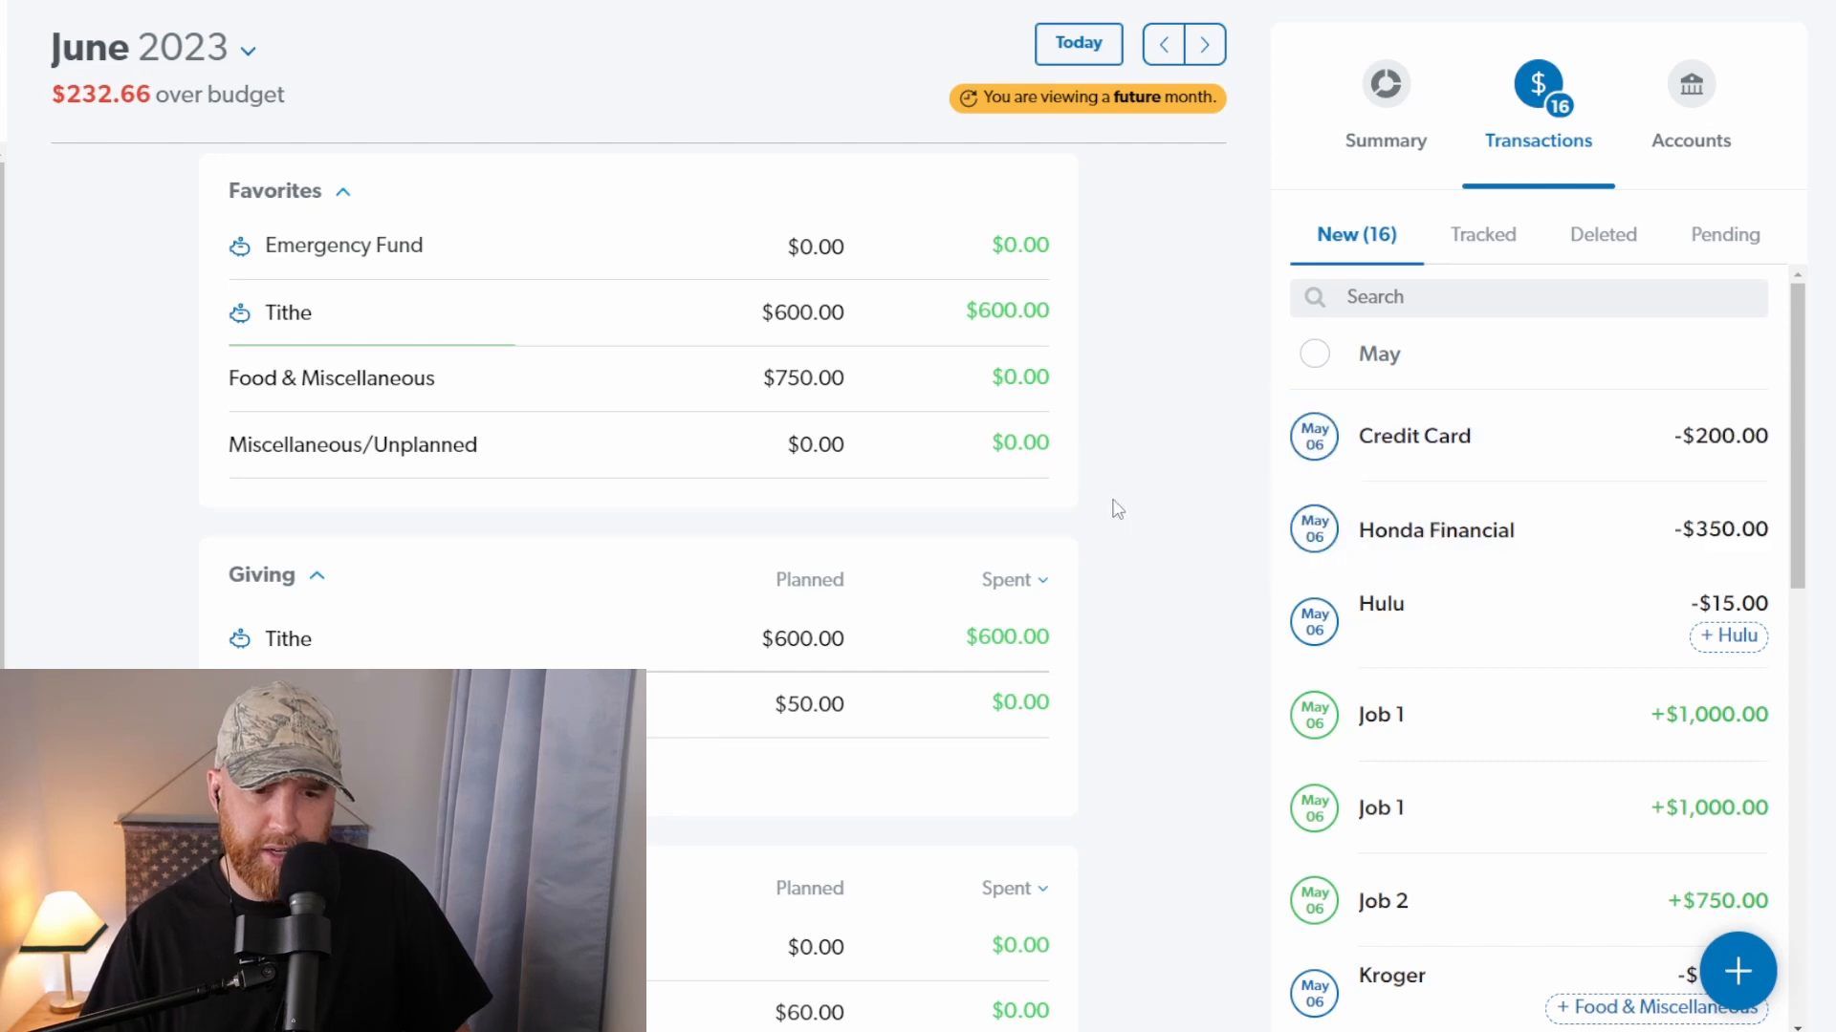
Step: Examine the form for adding a debt and its debt type options, and close it without saving
{"action": "scroll", "coordinate": [666, 532], "scroll_direction": "down", "scroll_amount": 10}
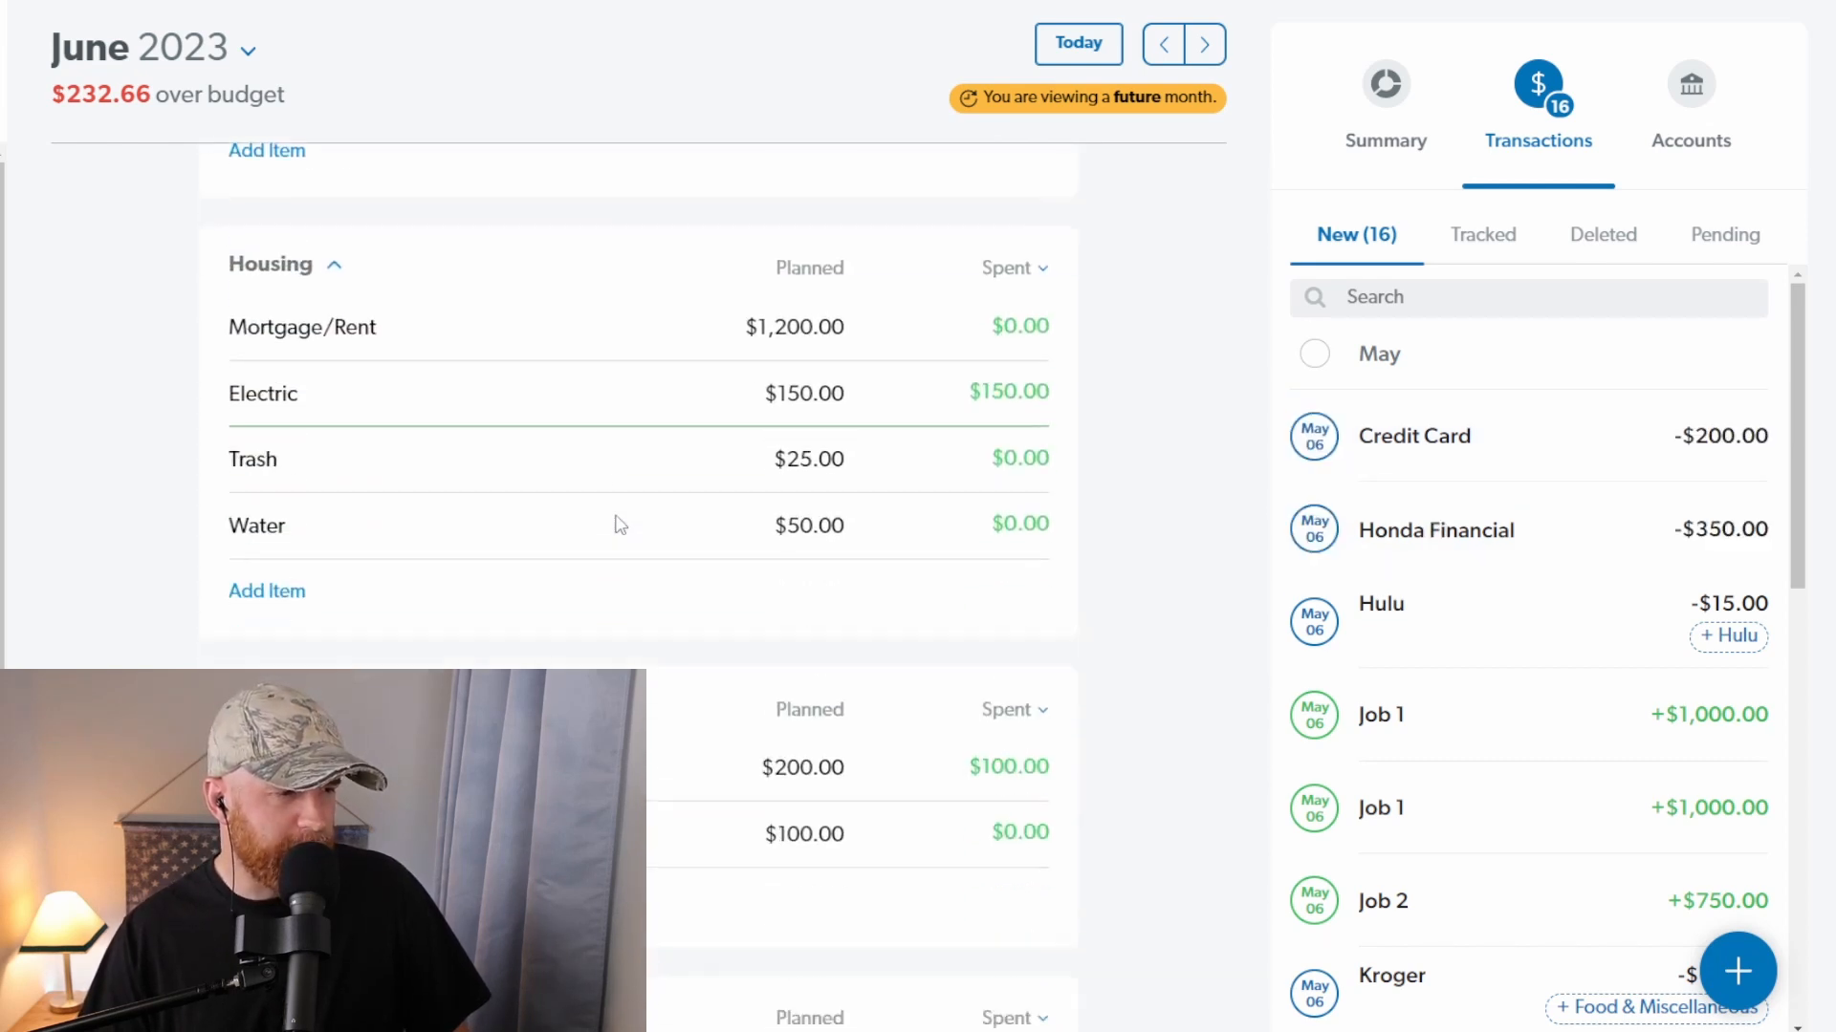
{"action": "scroll", "coordinate": [621, 520], "scroll_direction": "down", "scroll_amount": 10}
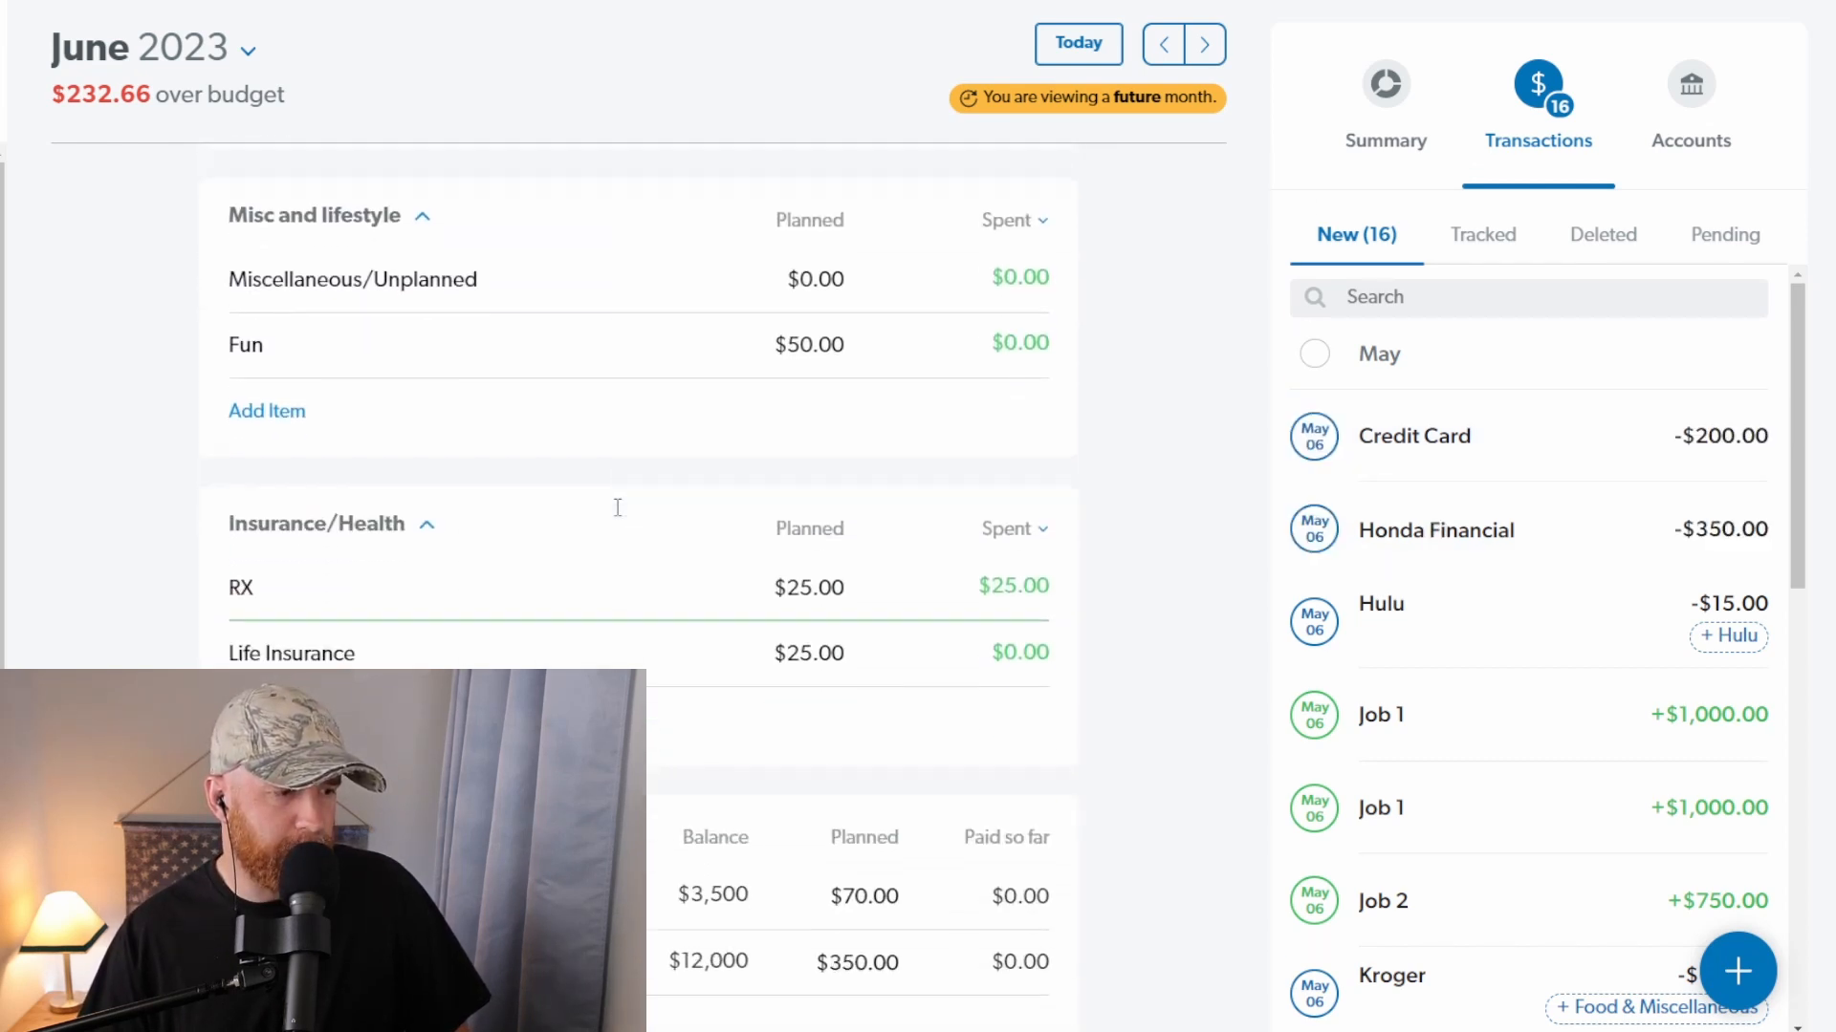
{"action": "scroll", "coordinate": [620, 513], "scroll_direction": "down", "scroll_amount": 2}
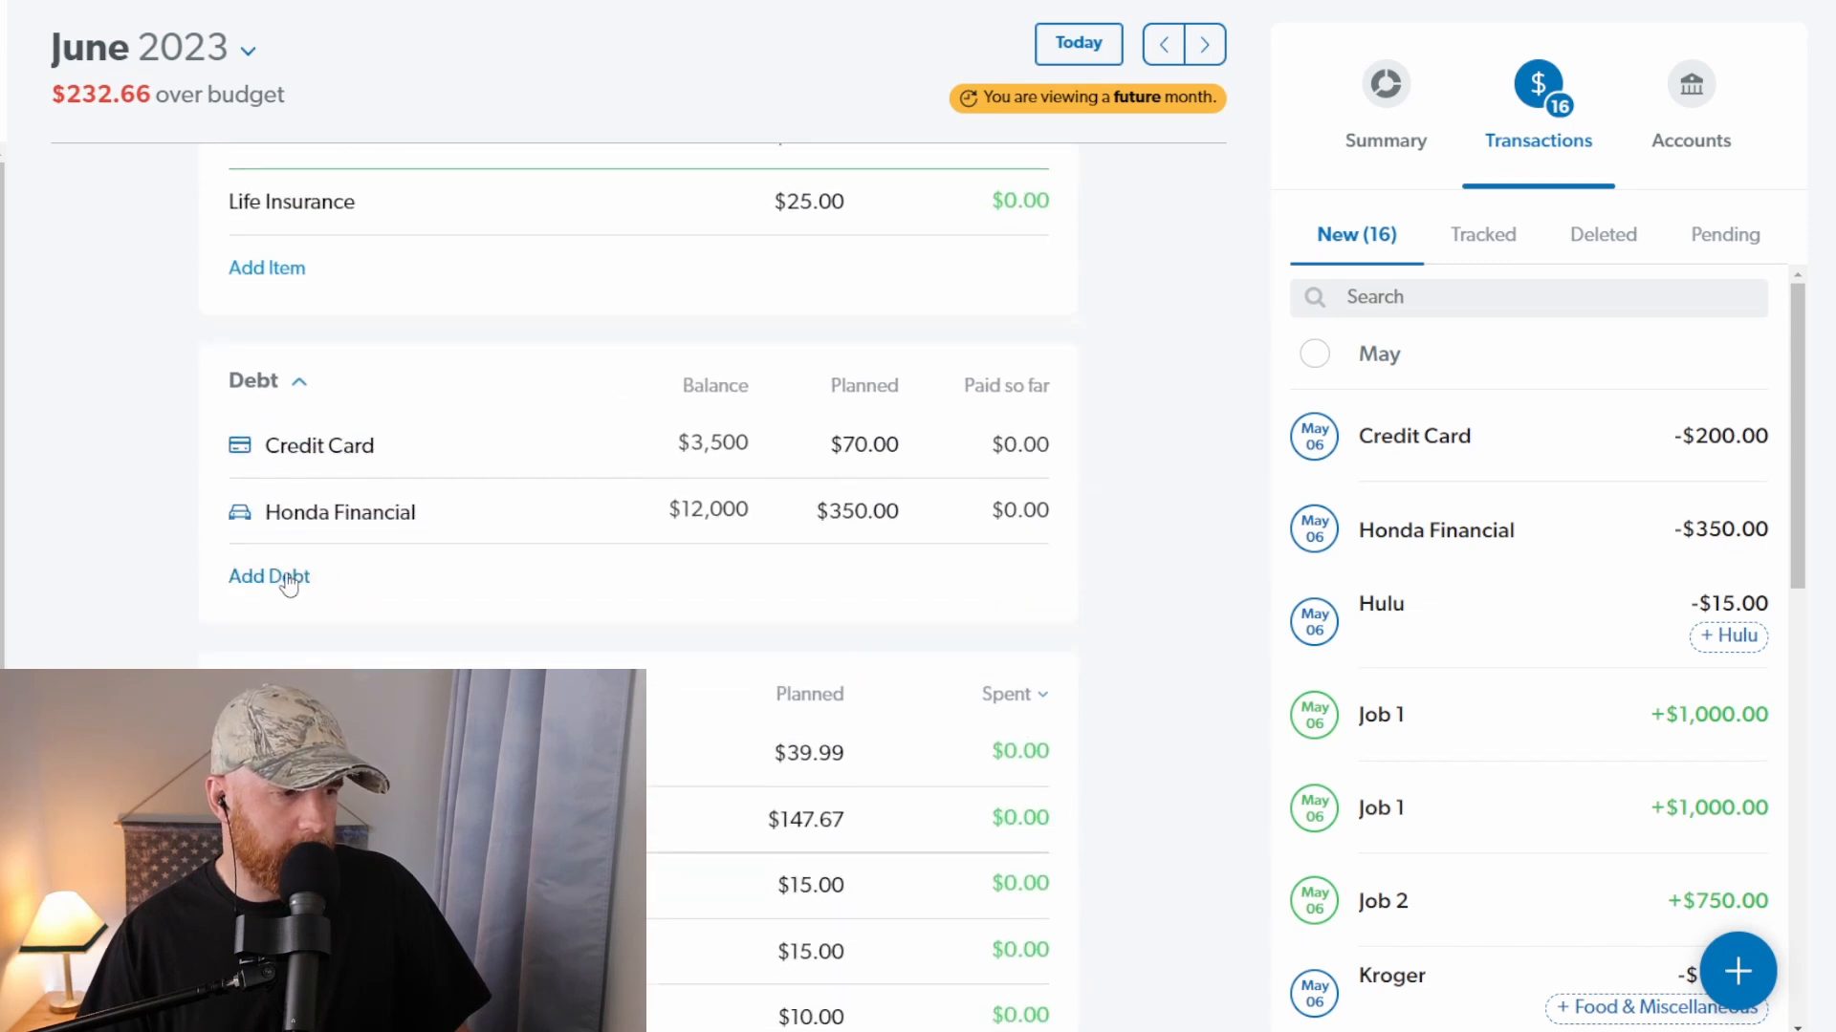
{"action": "left_click", "coordinate": [287, 581]}
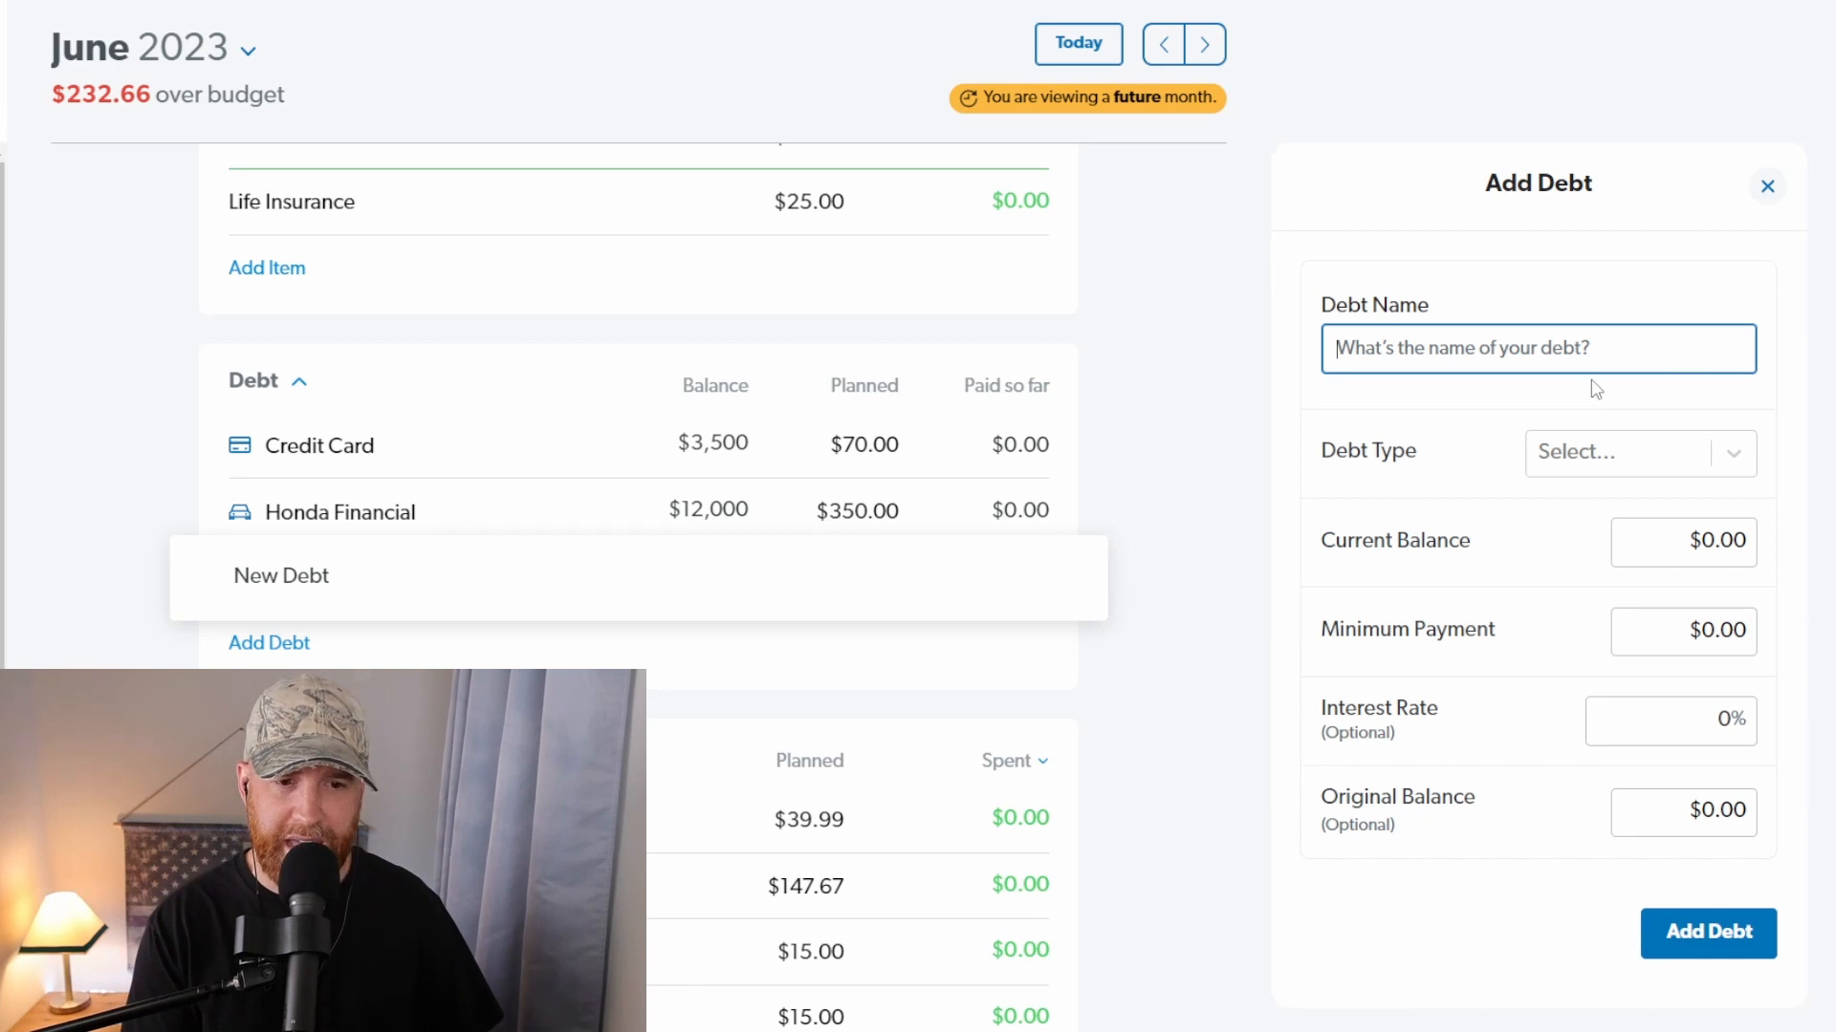
{"action": "left_click", "coordinate": [1677, 473]}
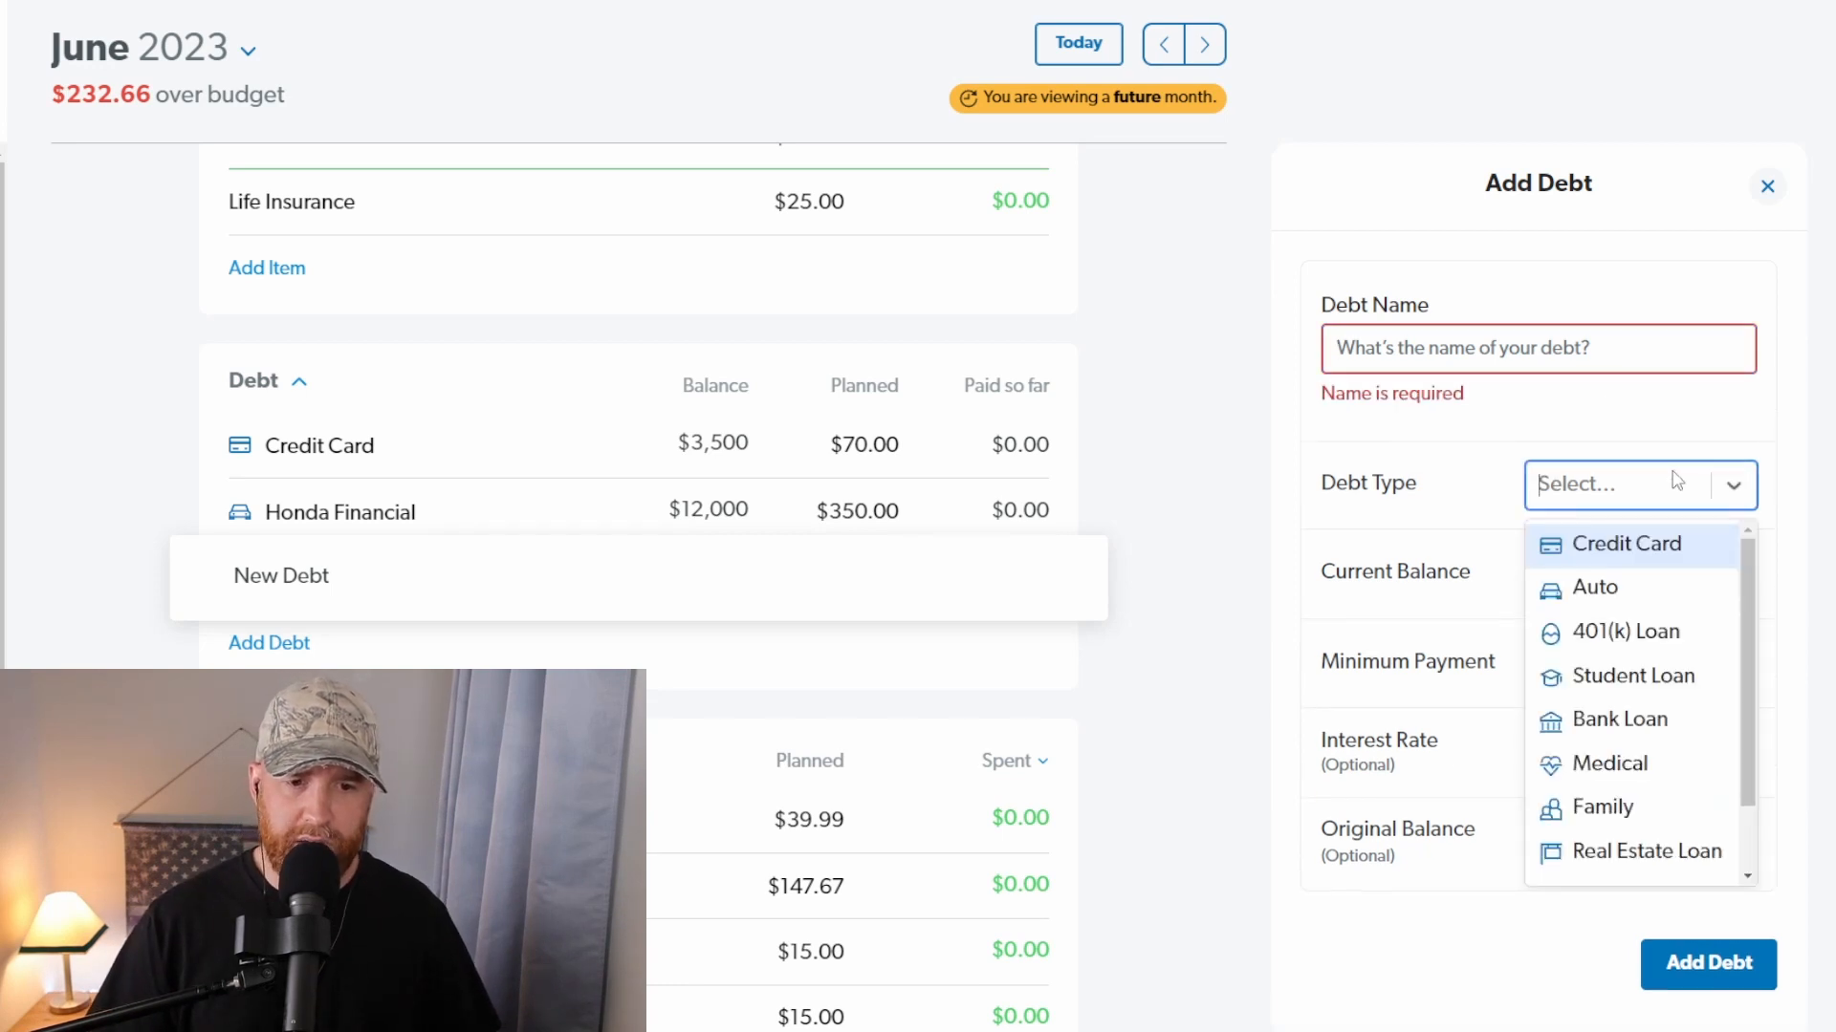
{"action": "left_click", "coordinate": [1434, 489]}
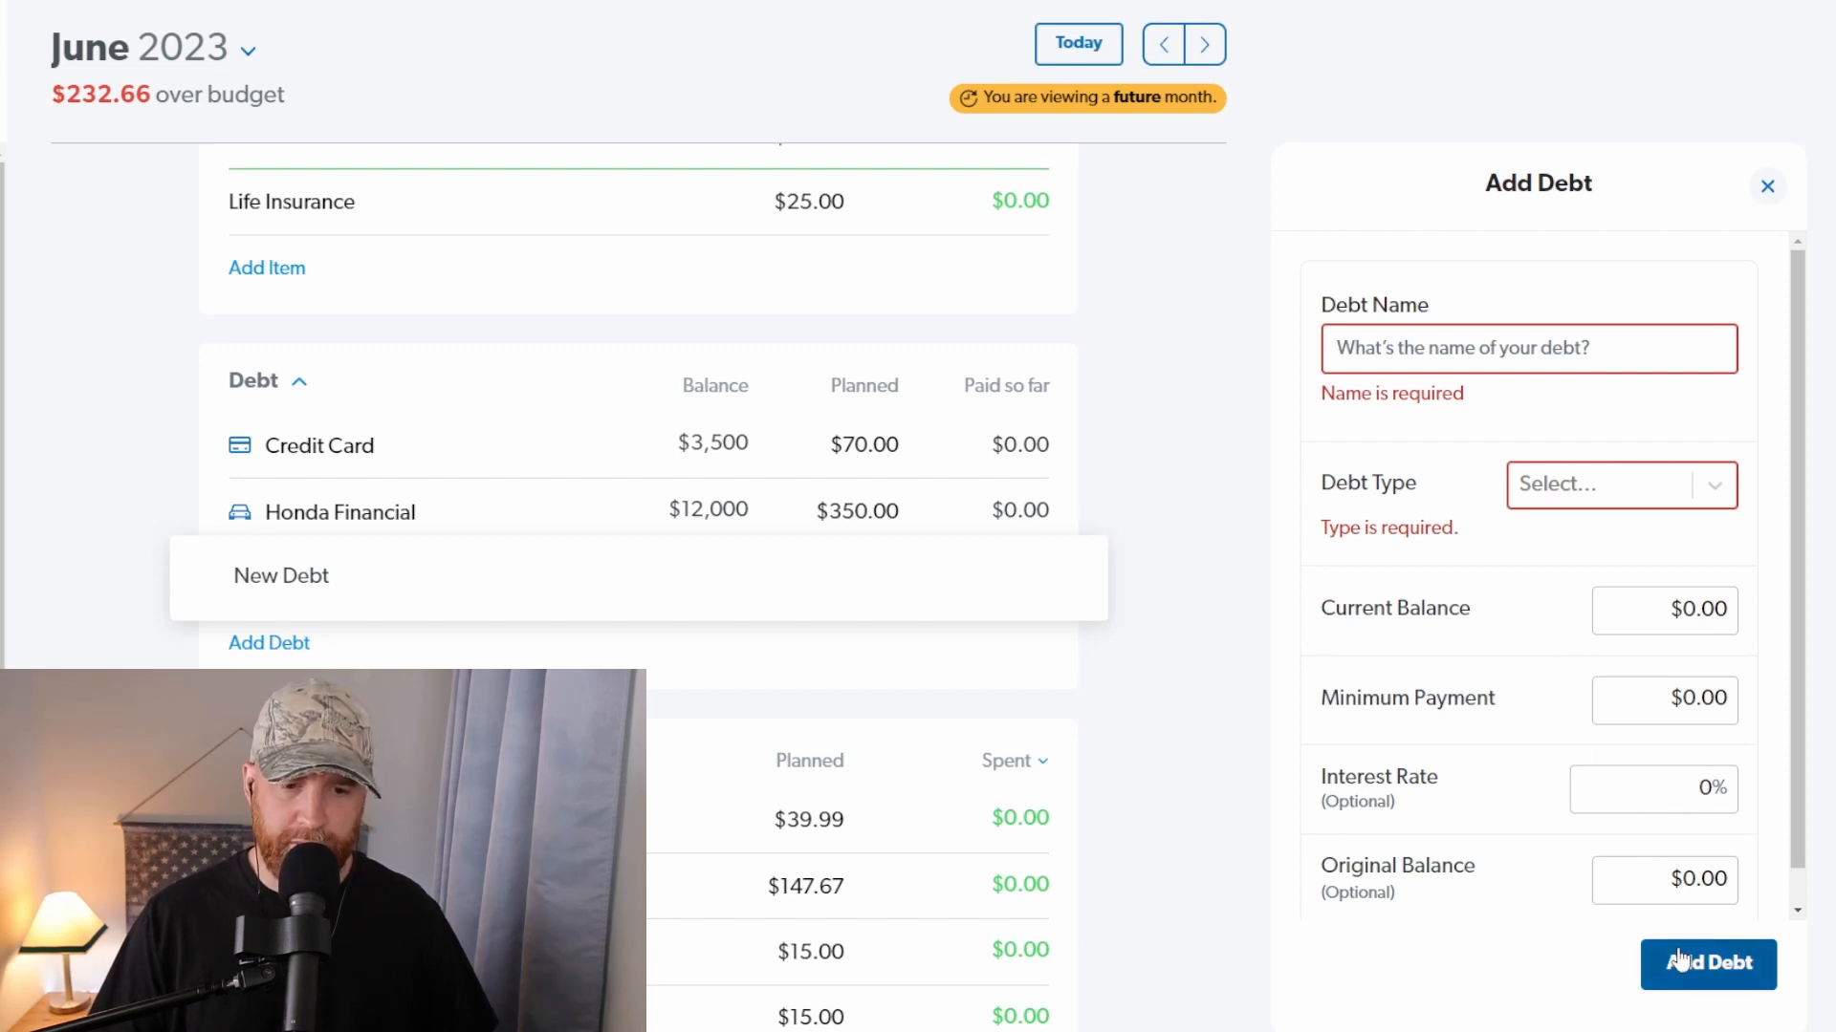
{"action": "left_click", "coordinate": [1086, 320]}
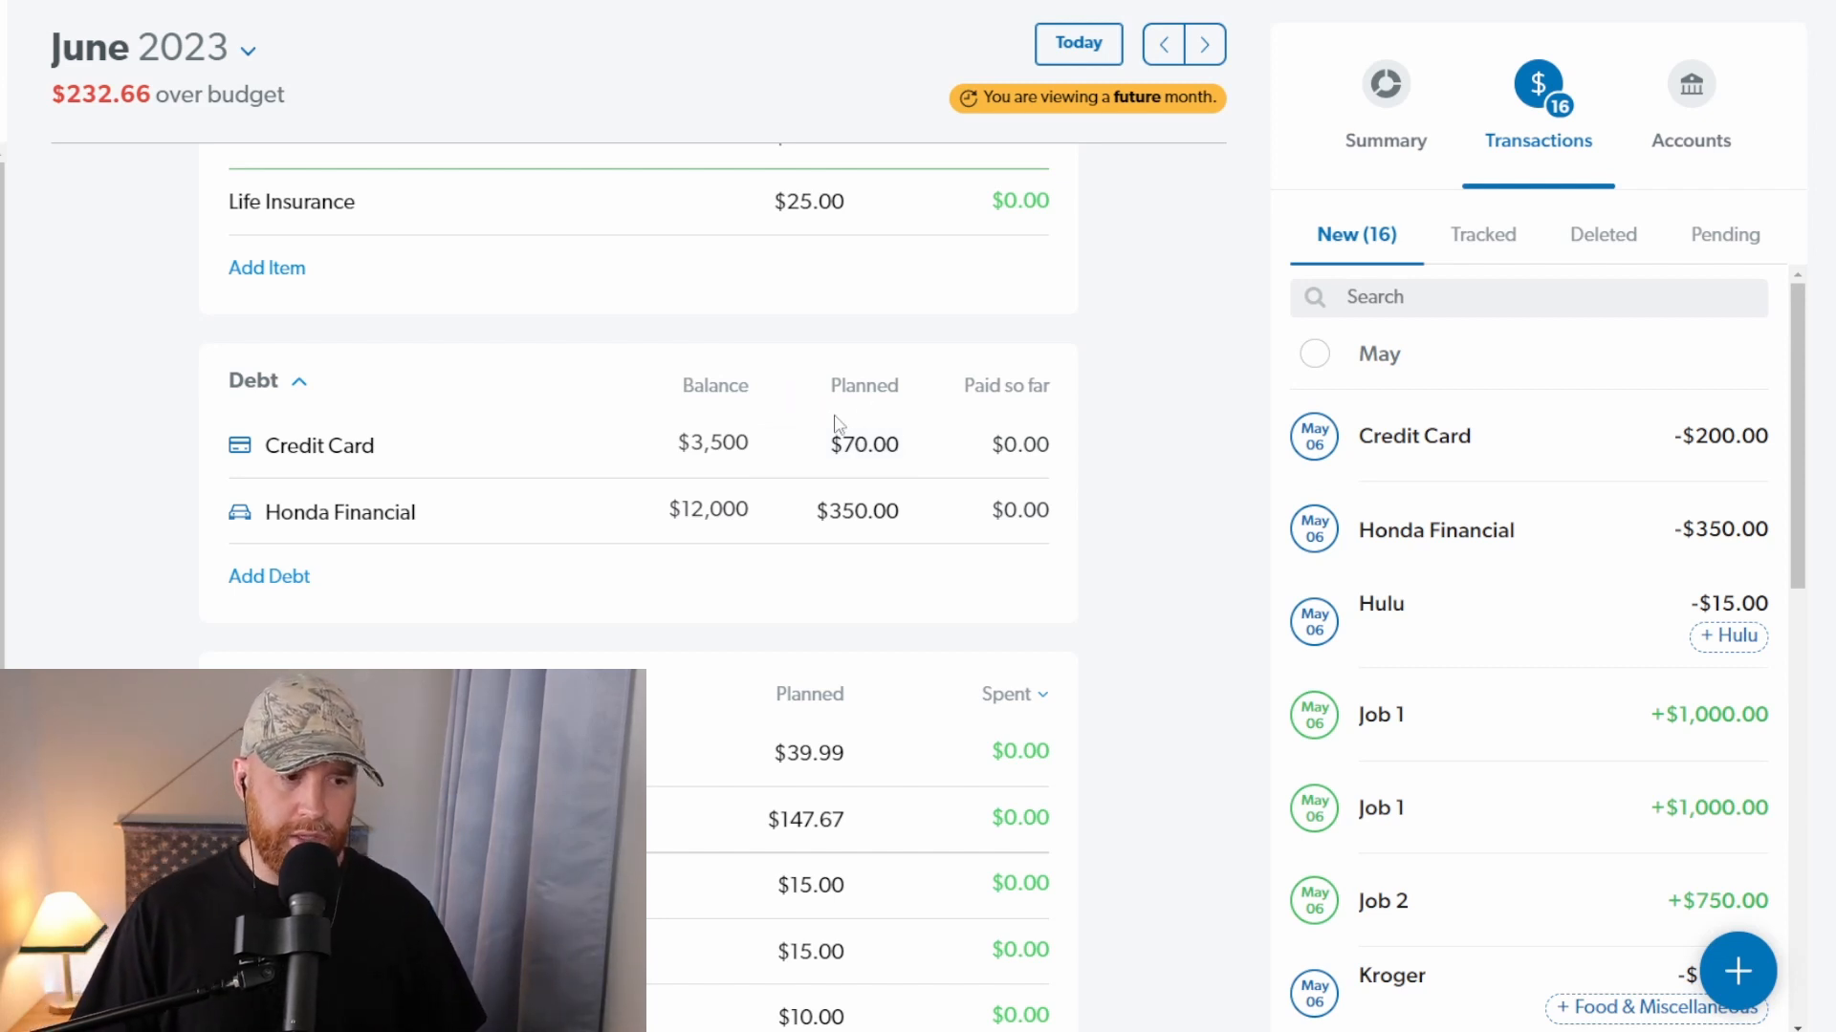
Step: Assign the Credit Card and Honda Financial transactions to their matching items in the Debt group
{"action": "left_click_drag", "start_coordinate": [1569, 467], "coordinate": [610, 459]}
{"action": "left_click_drag", "start_coordinate": [1508, 455], "coordinate": [622, 533]}
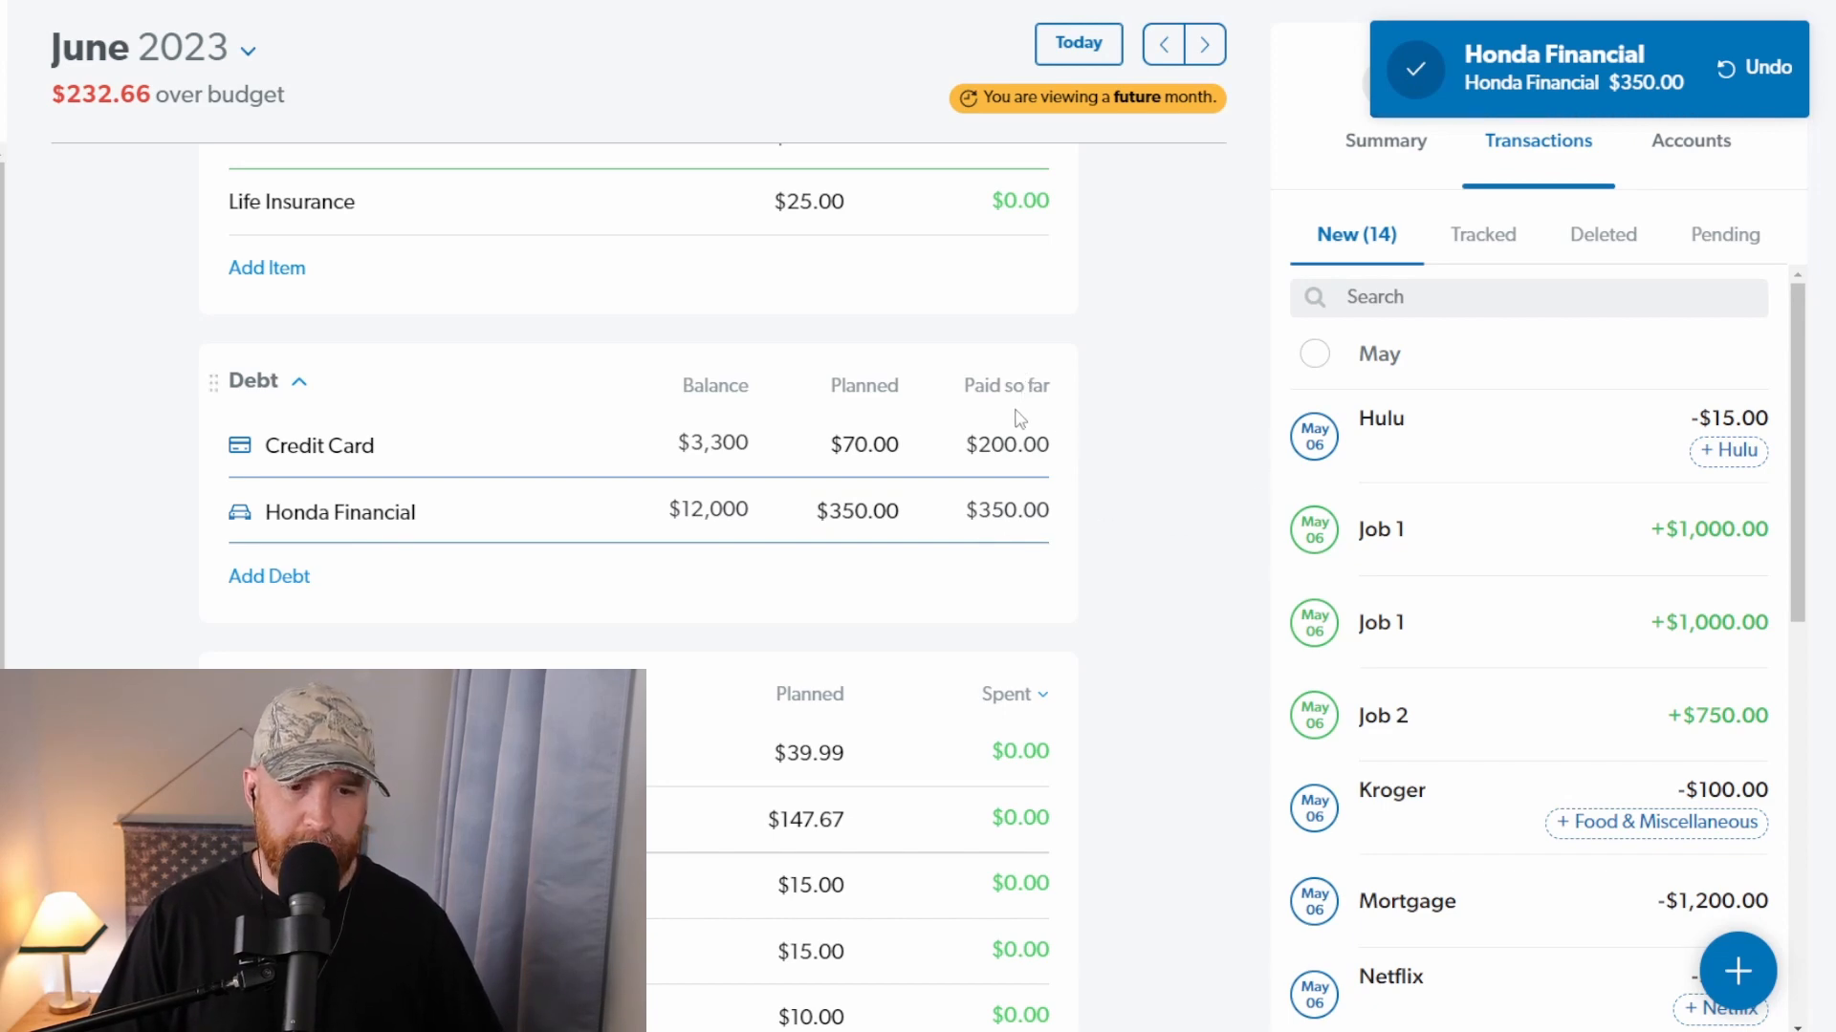
Step: Assign both Job 1 transactions and the Job 2 transaction to their matching items in the Income group
{"action": "scroll", "coordinate": [644, 447], "scroll_direction": "up", "scroll_amount": 20}
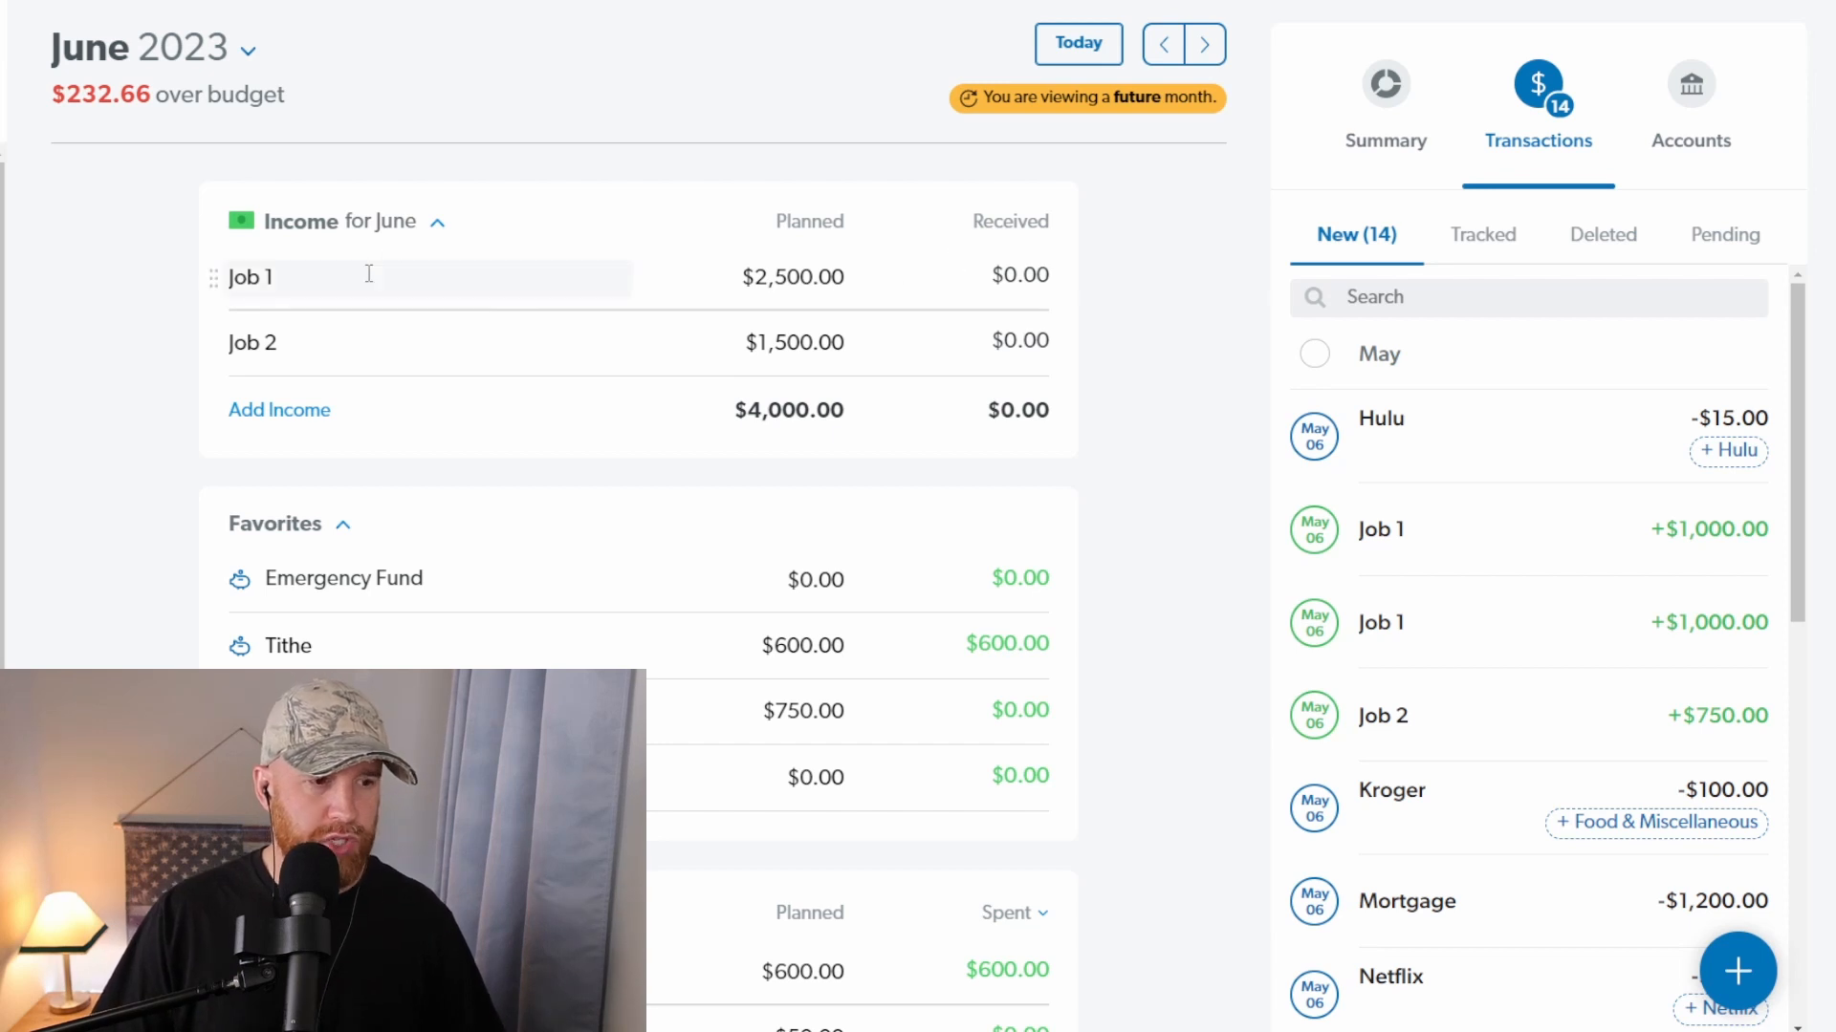
{"action": "left_click_drag", "start_coordinate": [1554, 547], "coordinate": [586, 293]}
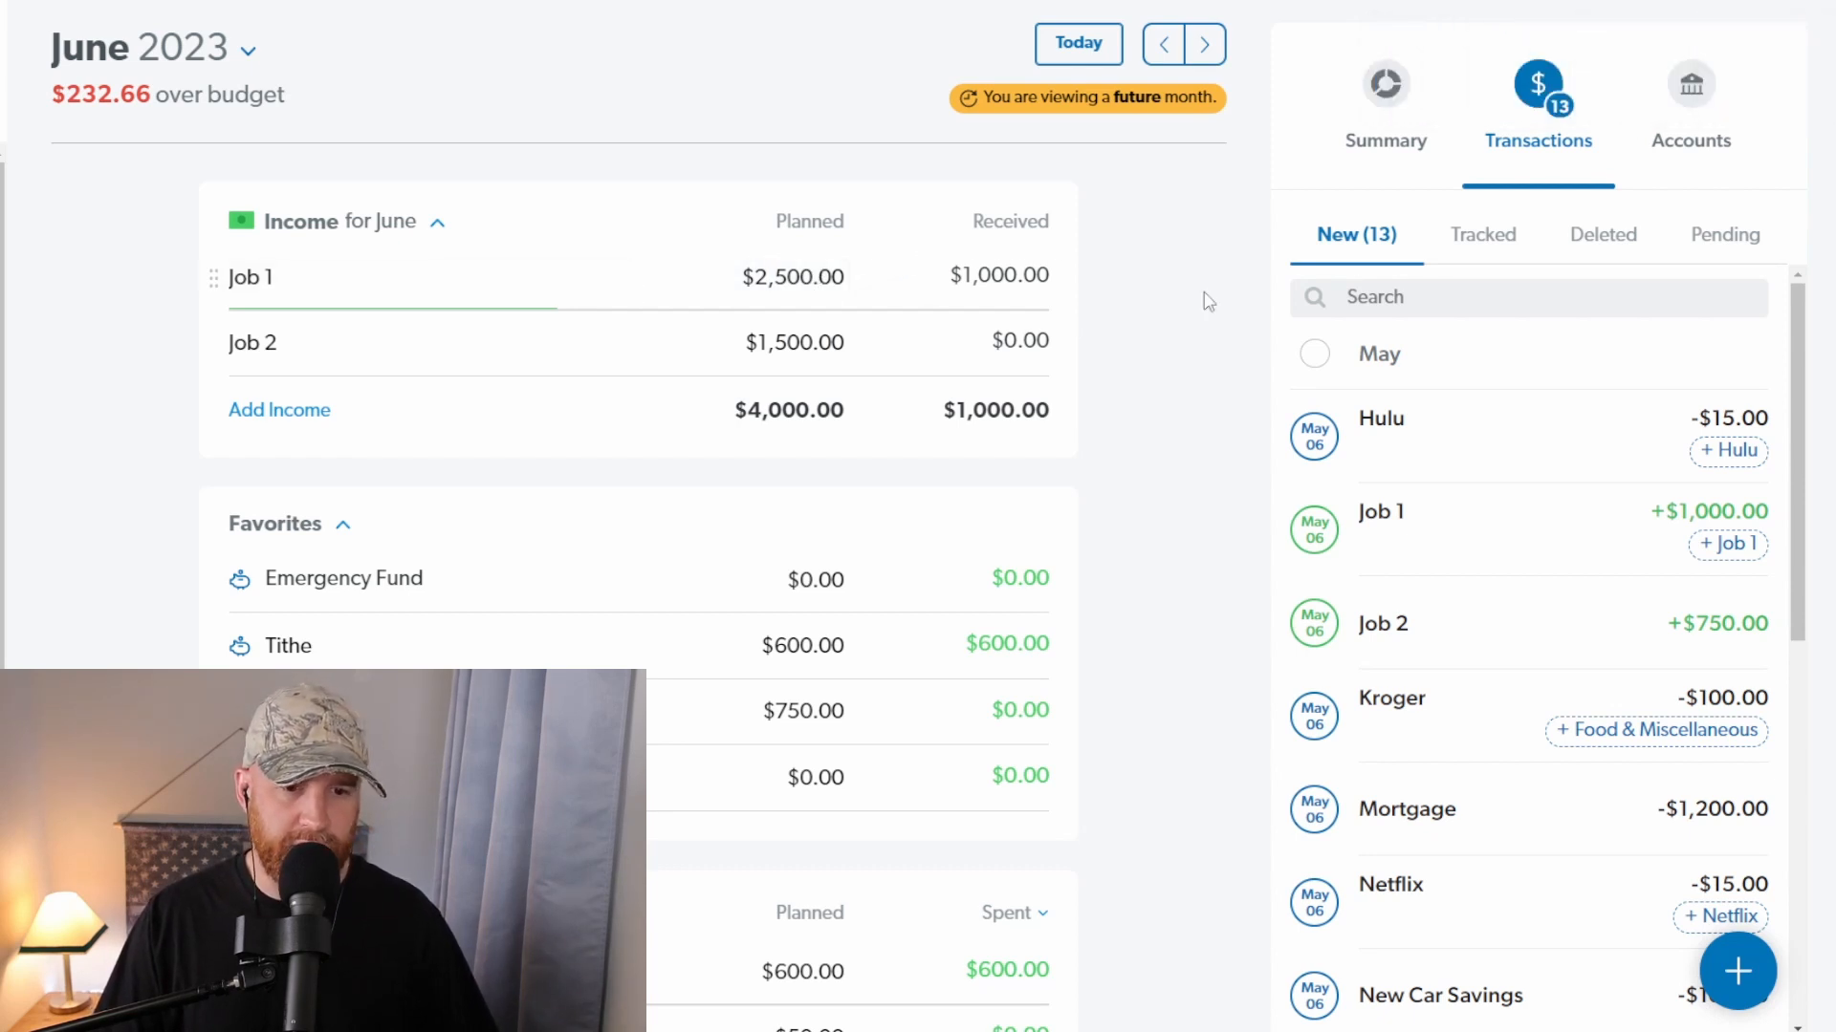
{"action": "left_click_drag", "start_coordinate": [1619, 541], "coordinate": [618, 283]}
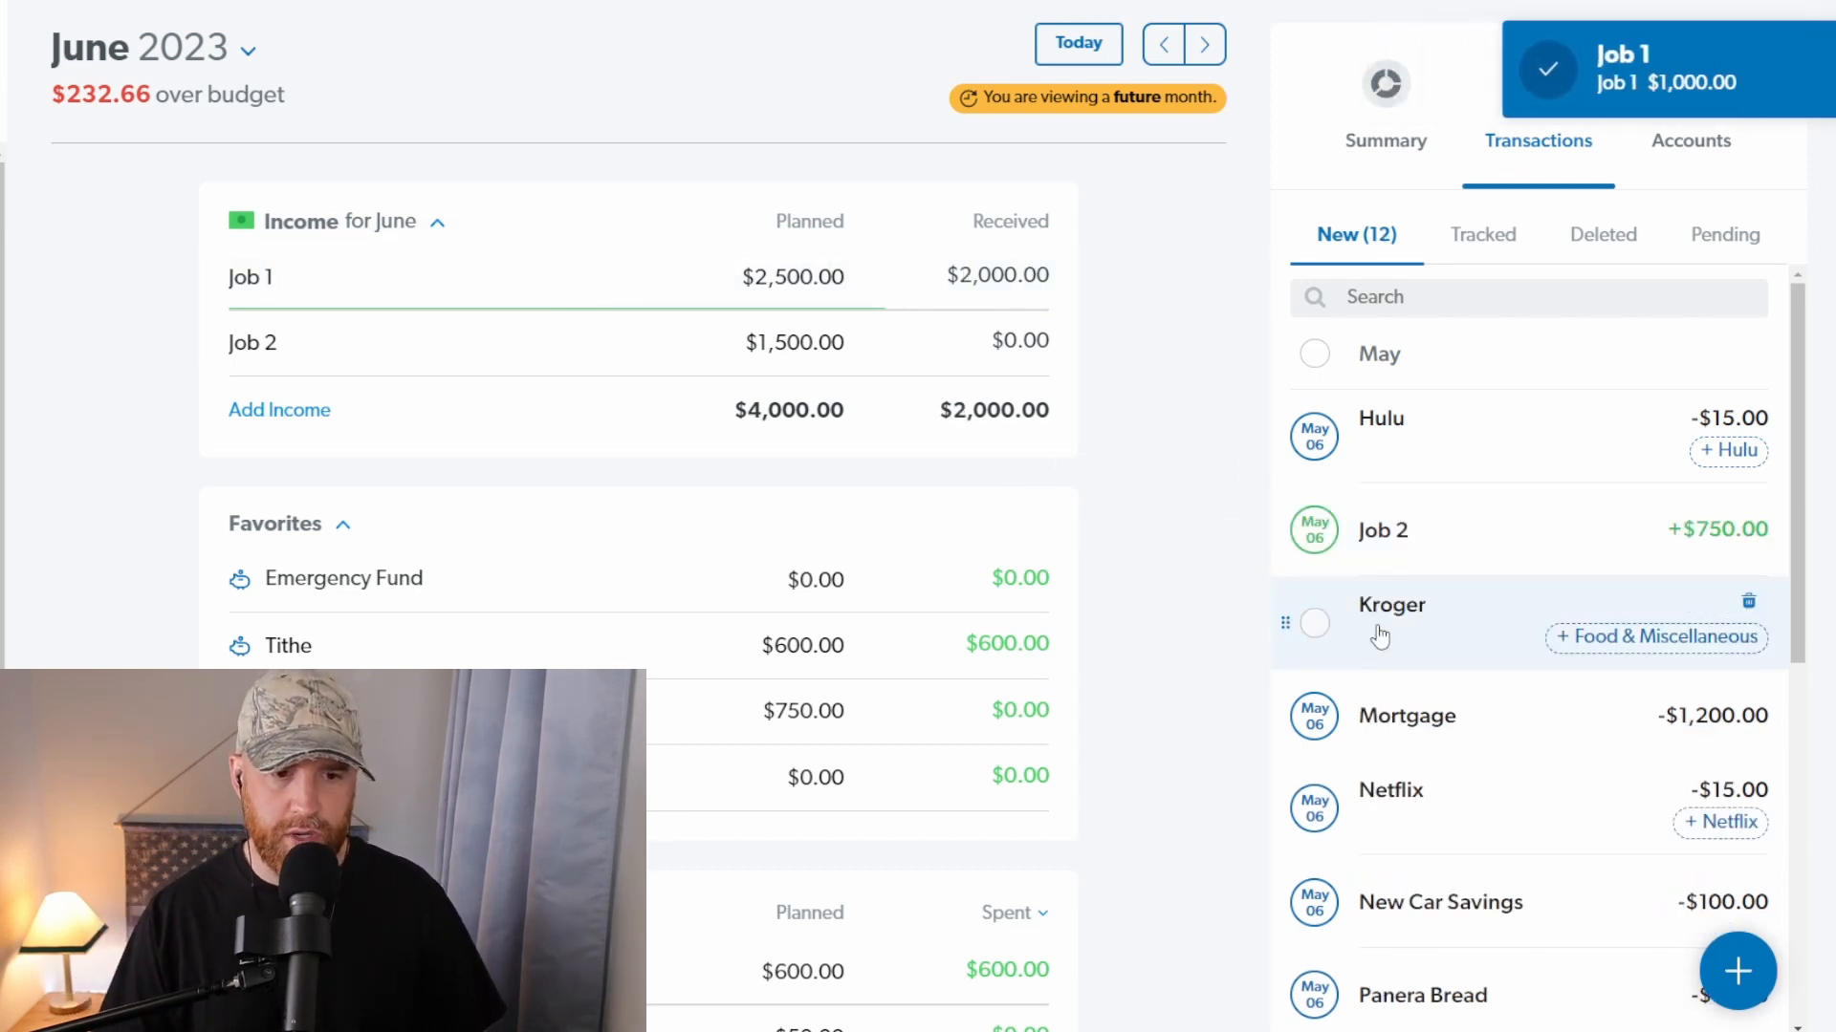
{"action": "left_click_drag", "start_coordinate": [1487, 561], "coordinate": [556, 355]}
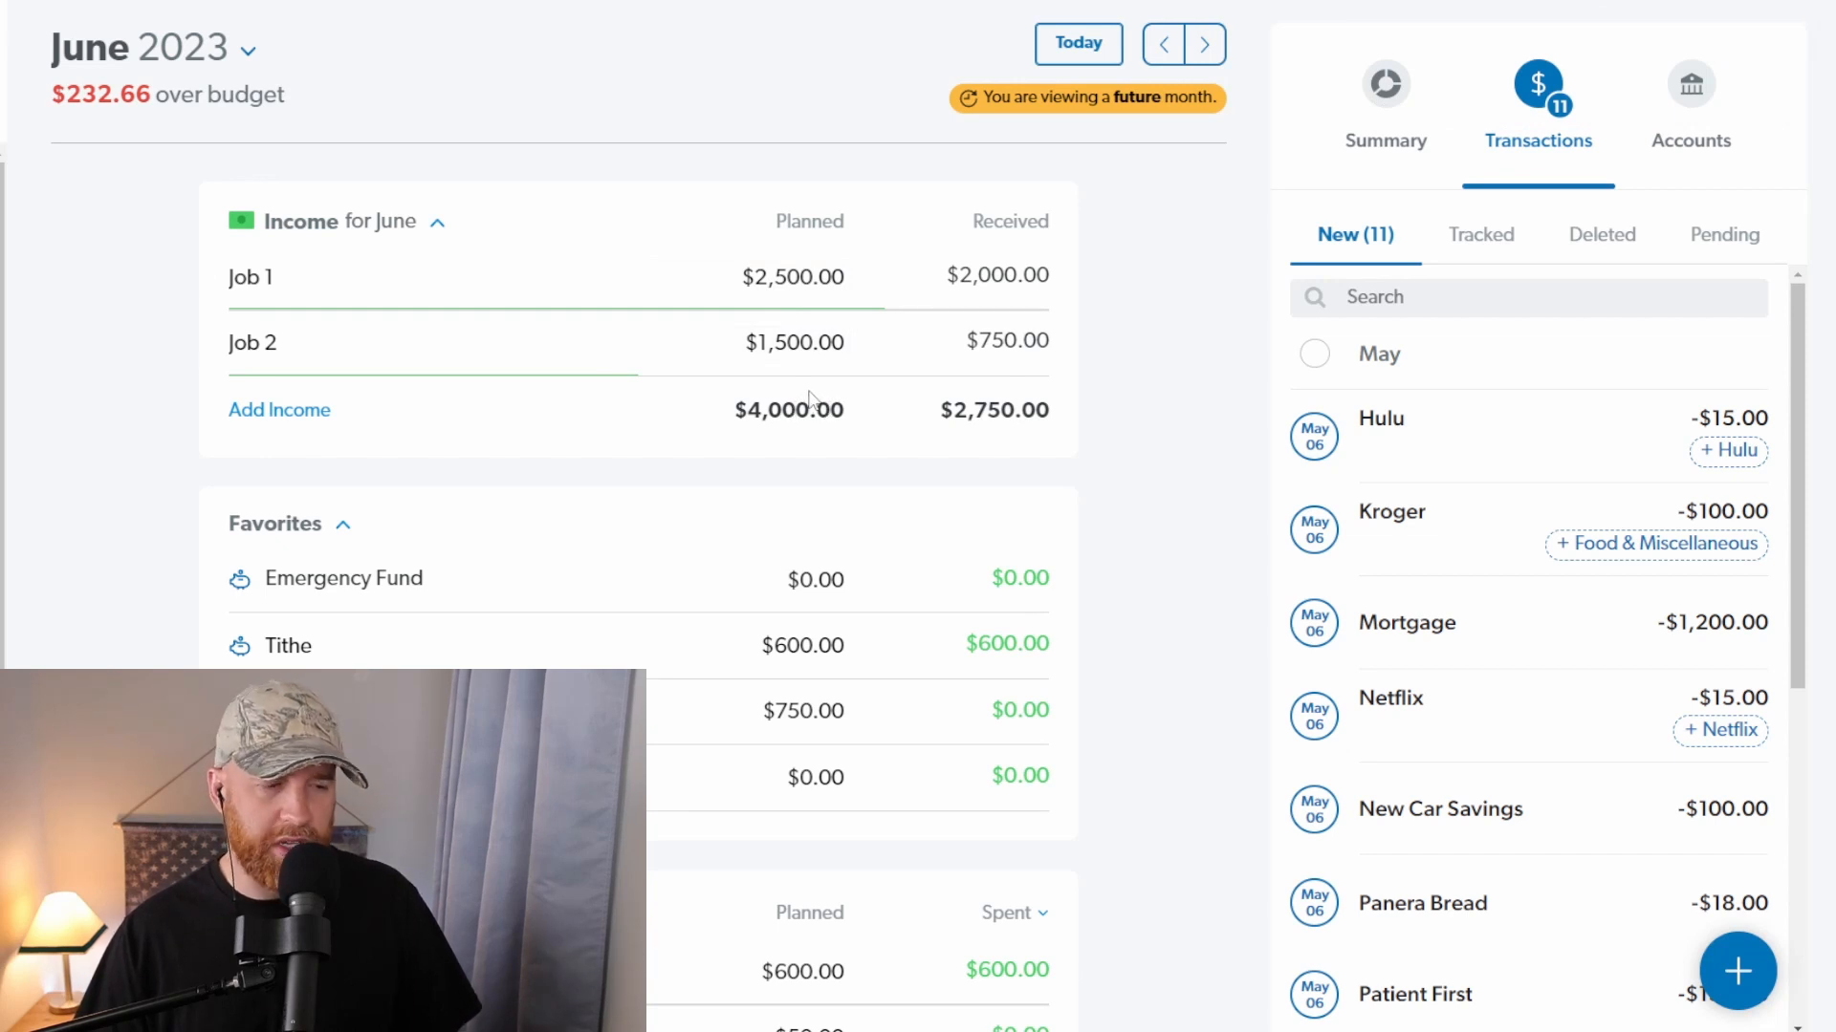
Step: Assign the Hulu and Netflix transactions to their suggested budget items
{"action": "left_click", "coordinate": [1745, 457]}
{"action": "scroll", "coordinate": [525, 590], "scroll_direction": "down", "scroll_amount": 10}
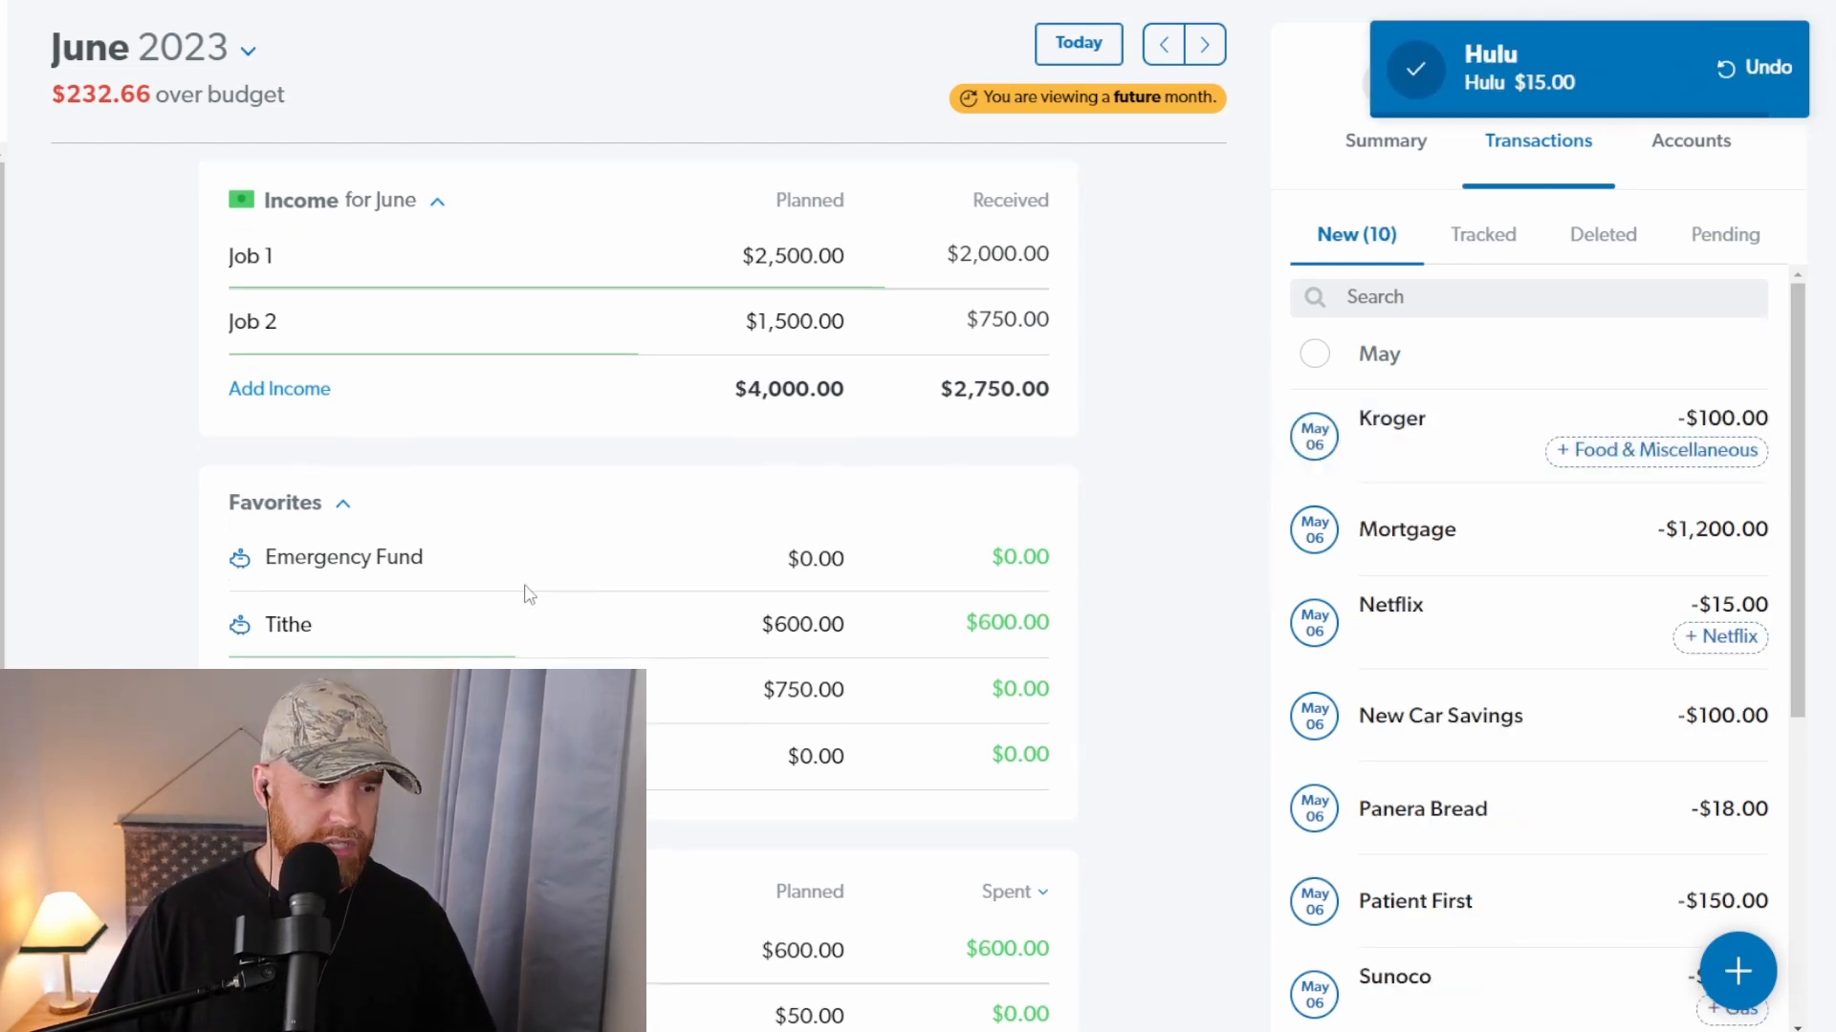
{"action": "scroll", "coordinate": [517, 608], "scroll_direction": "down", "scroll_amount": 15}
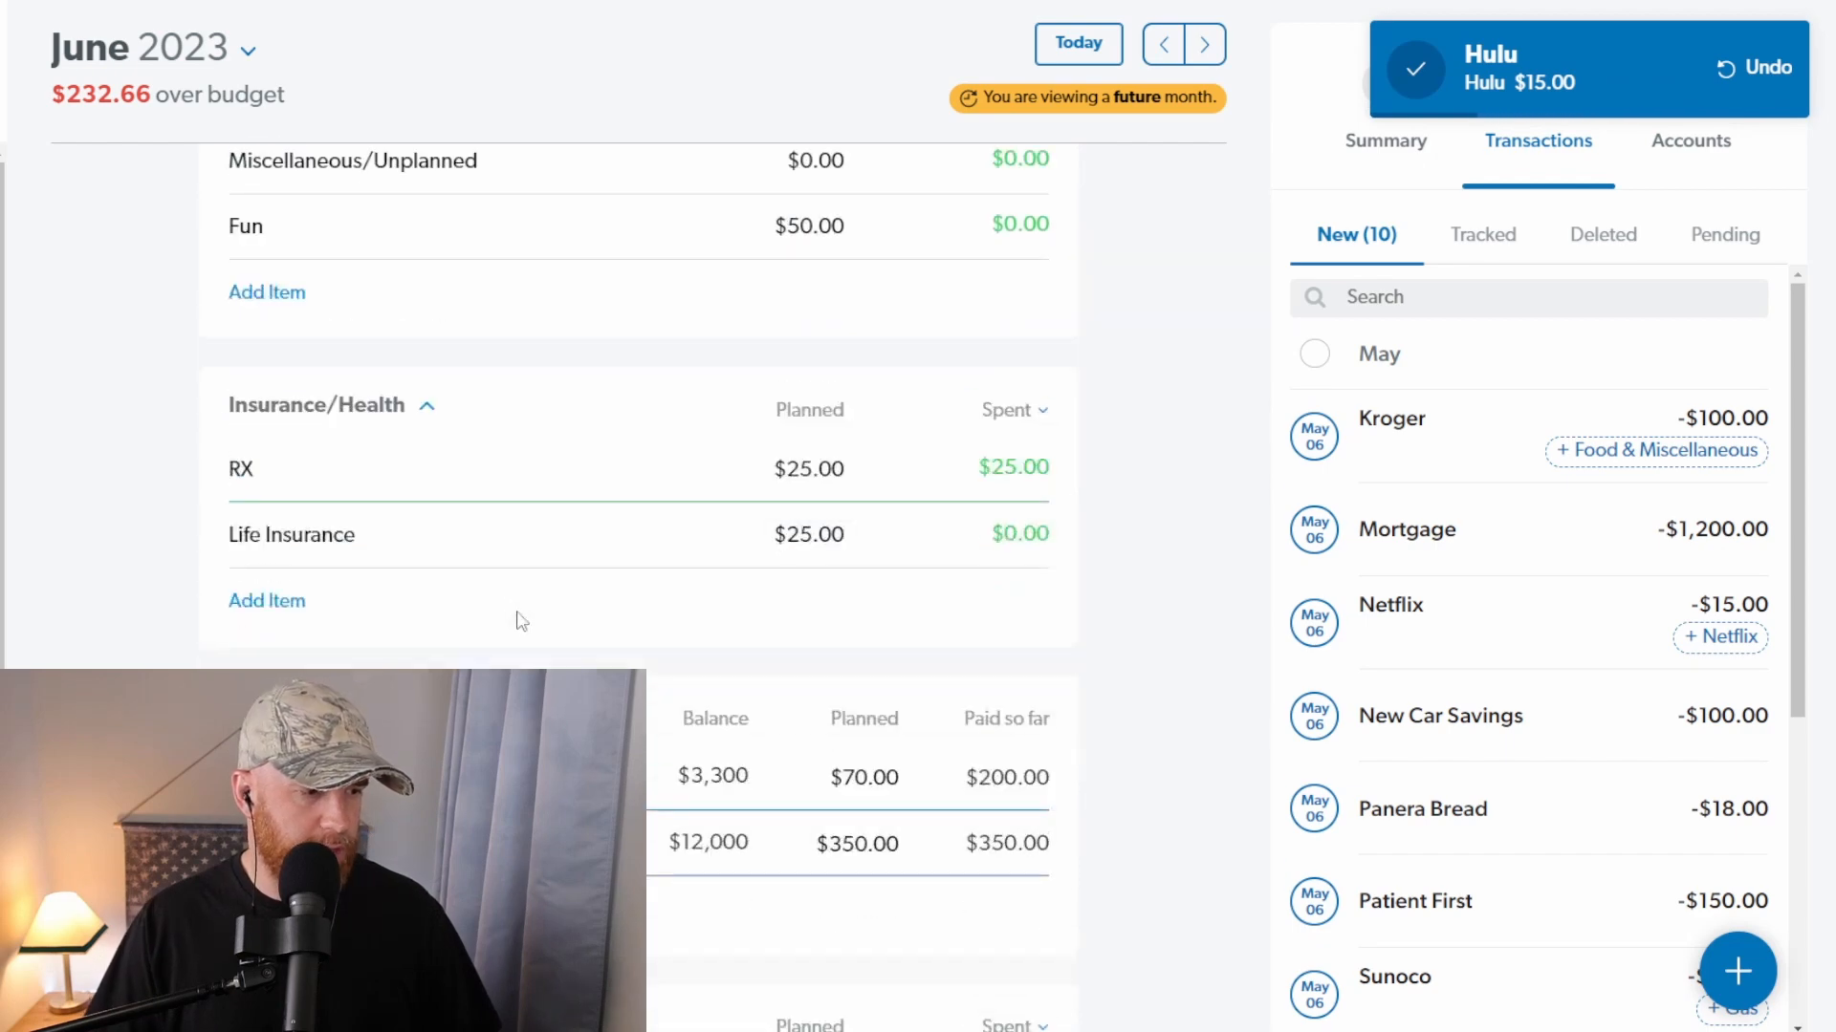
{"action": "scroll", "coordinate": [512, 624], "scroll_direction": "down", "scroll_amount": 4}
{"action": "scroll", "coordinate": [502, 619], "scroll_direction": "up", "scroll_amount": 5}
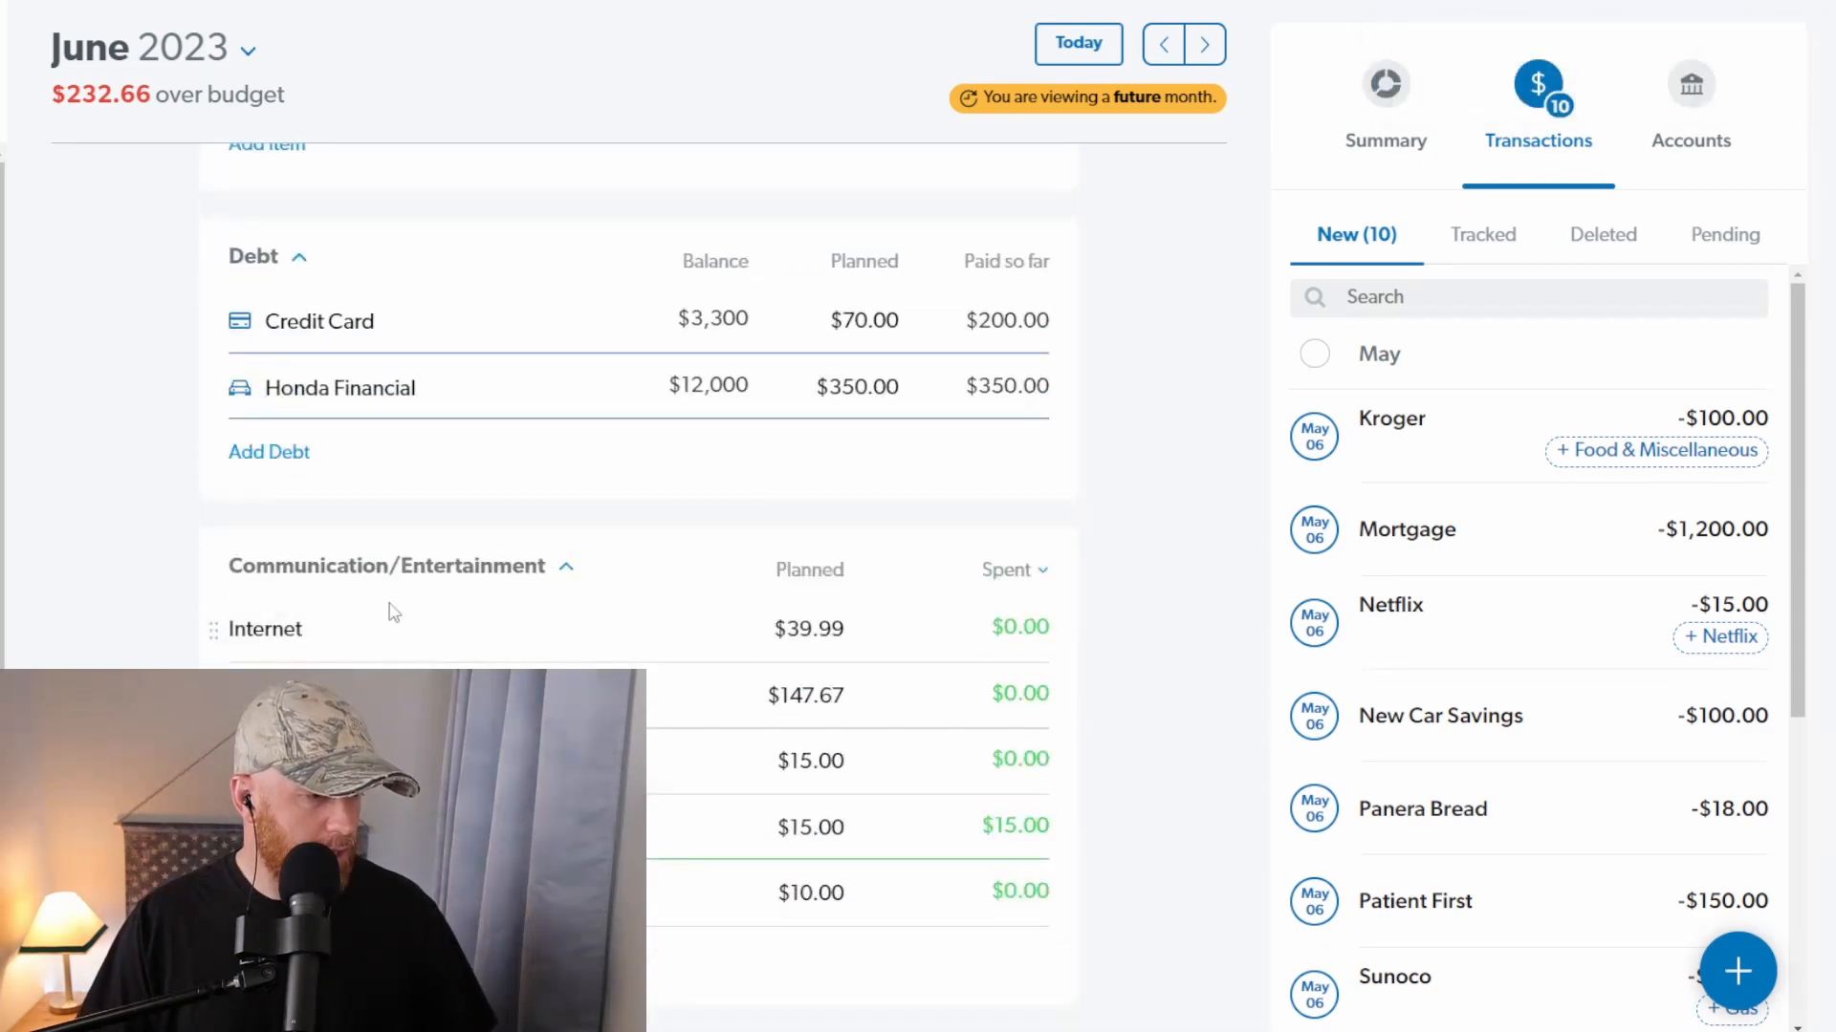
{"action": "scroll", "coordinate": [397, 612], "scroll_direction": "down", "scroll_amount": 1}
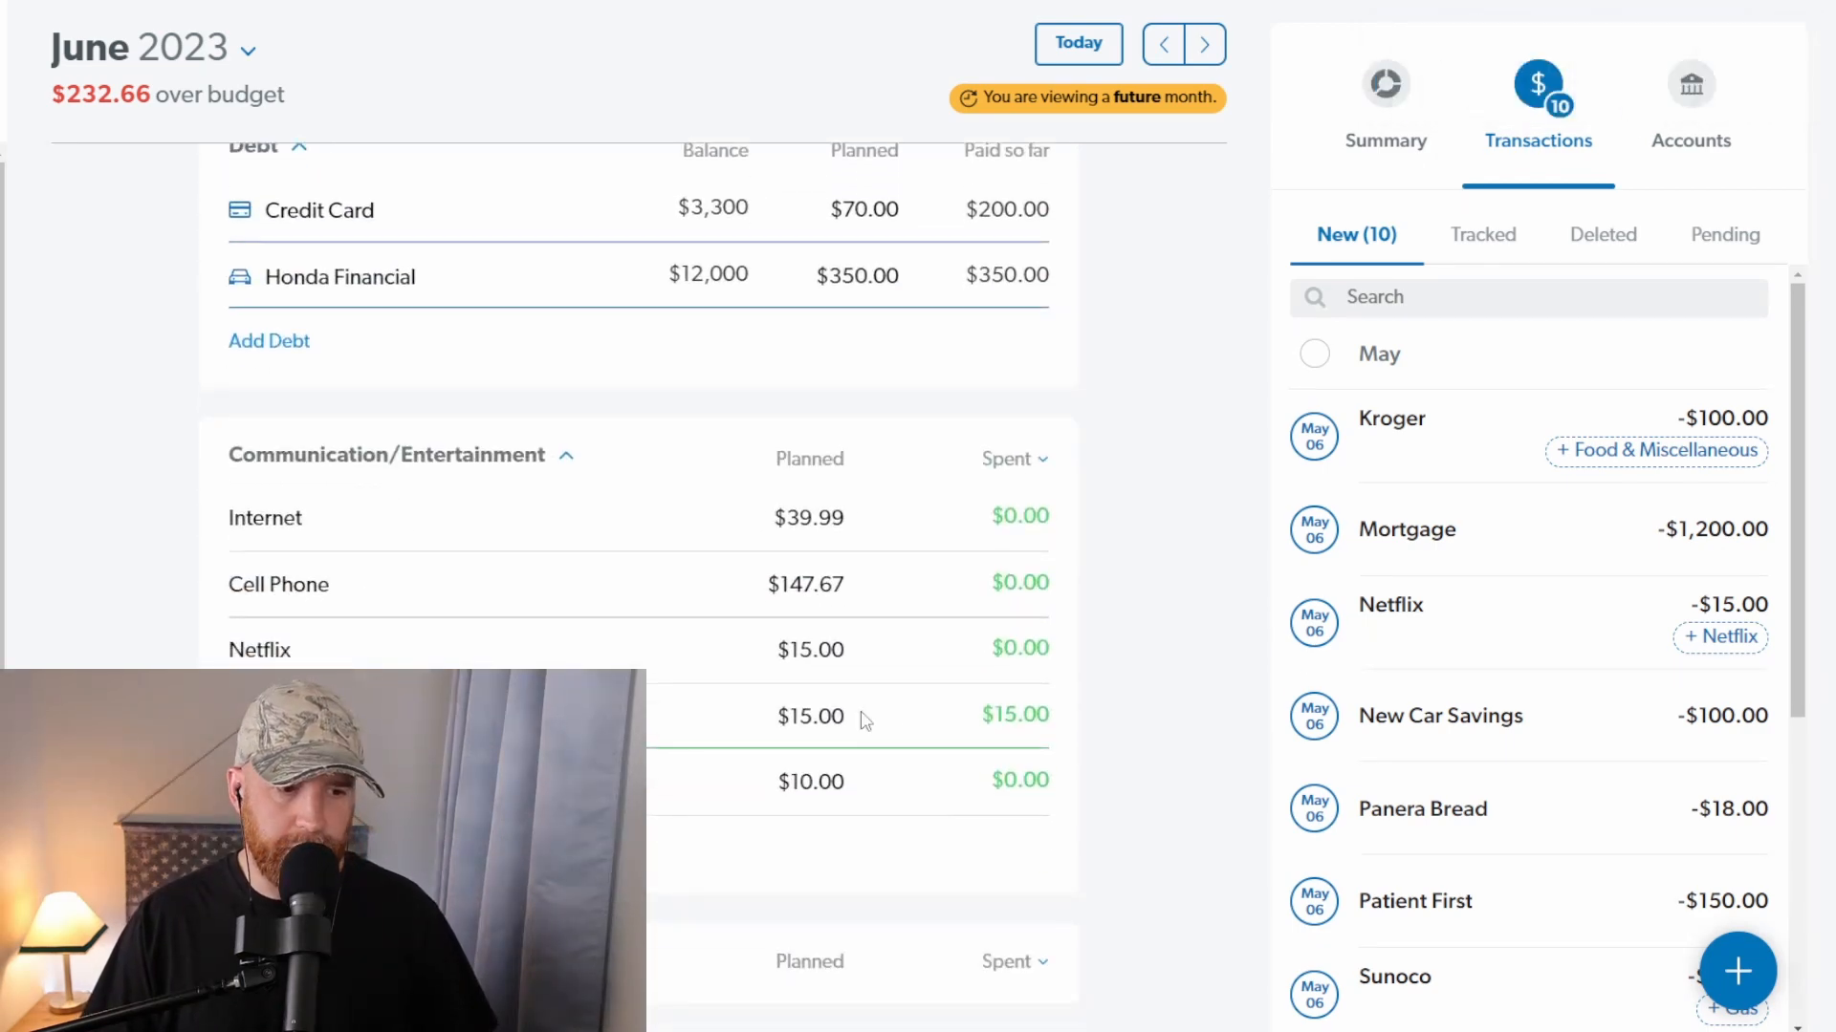
{"action": "left_click", "coordinate": [1749, 637]}
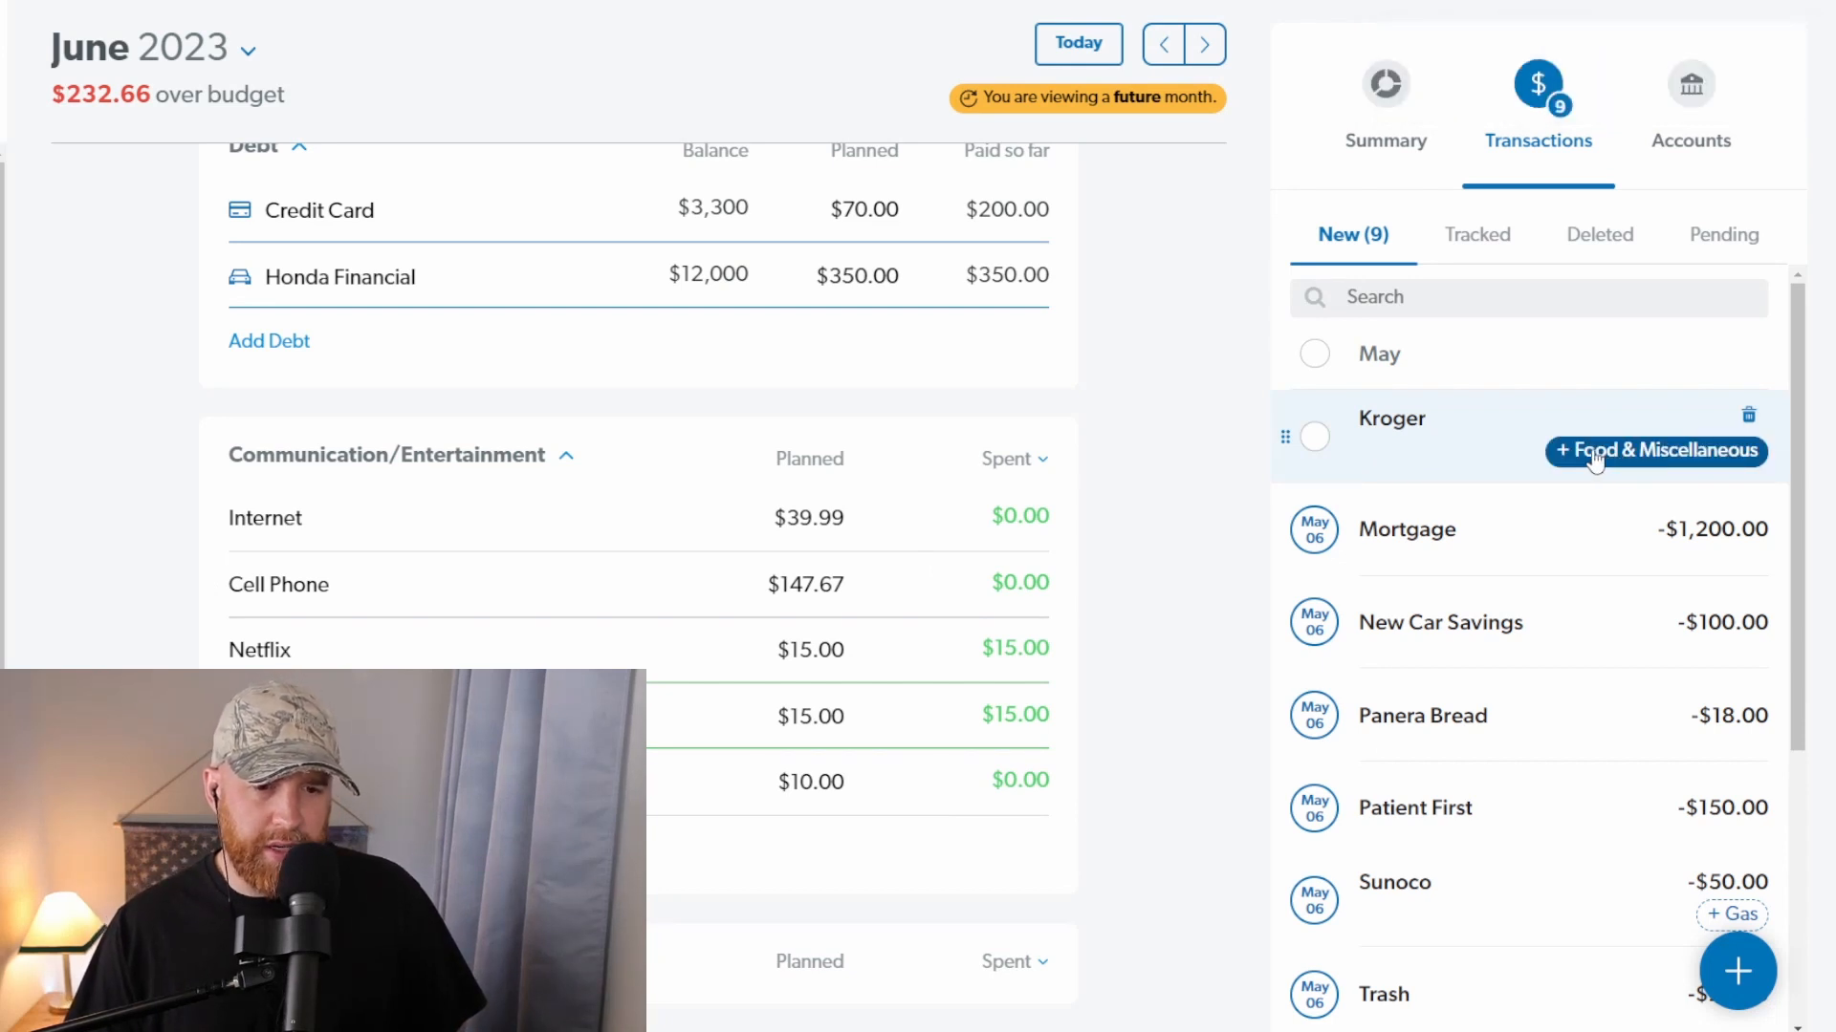
Step: Assign the Kroger transaction to the suggested Food & Miscellaneous item
{"action": "scroll", "coordinate": [705, 597], "scroll_direction": "up", "scroll_amount": 8}
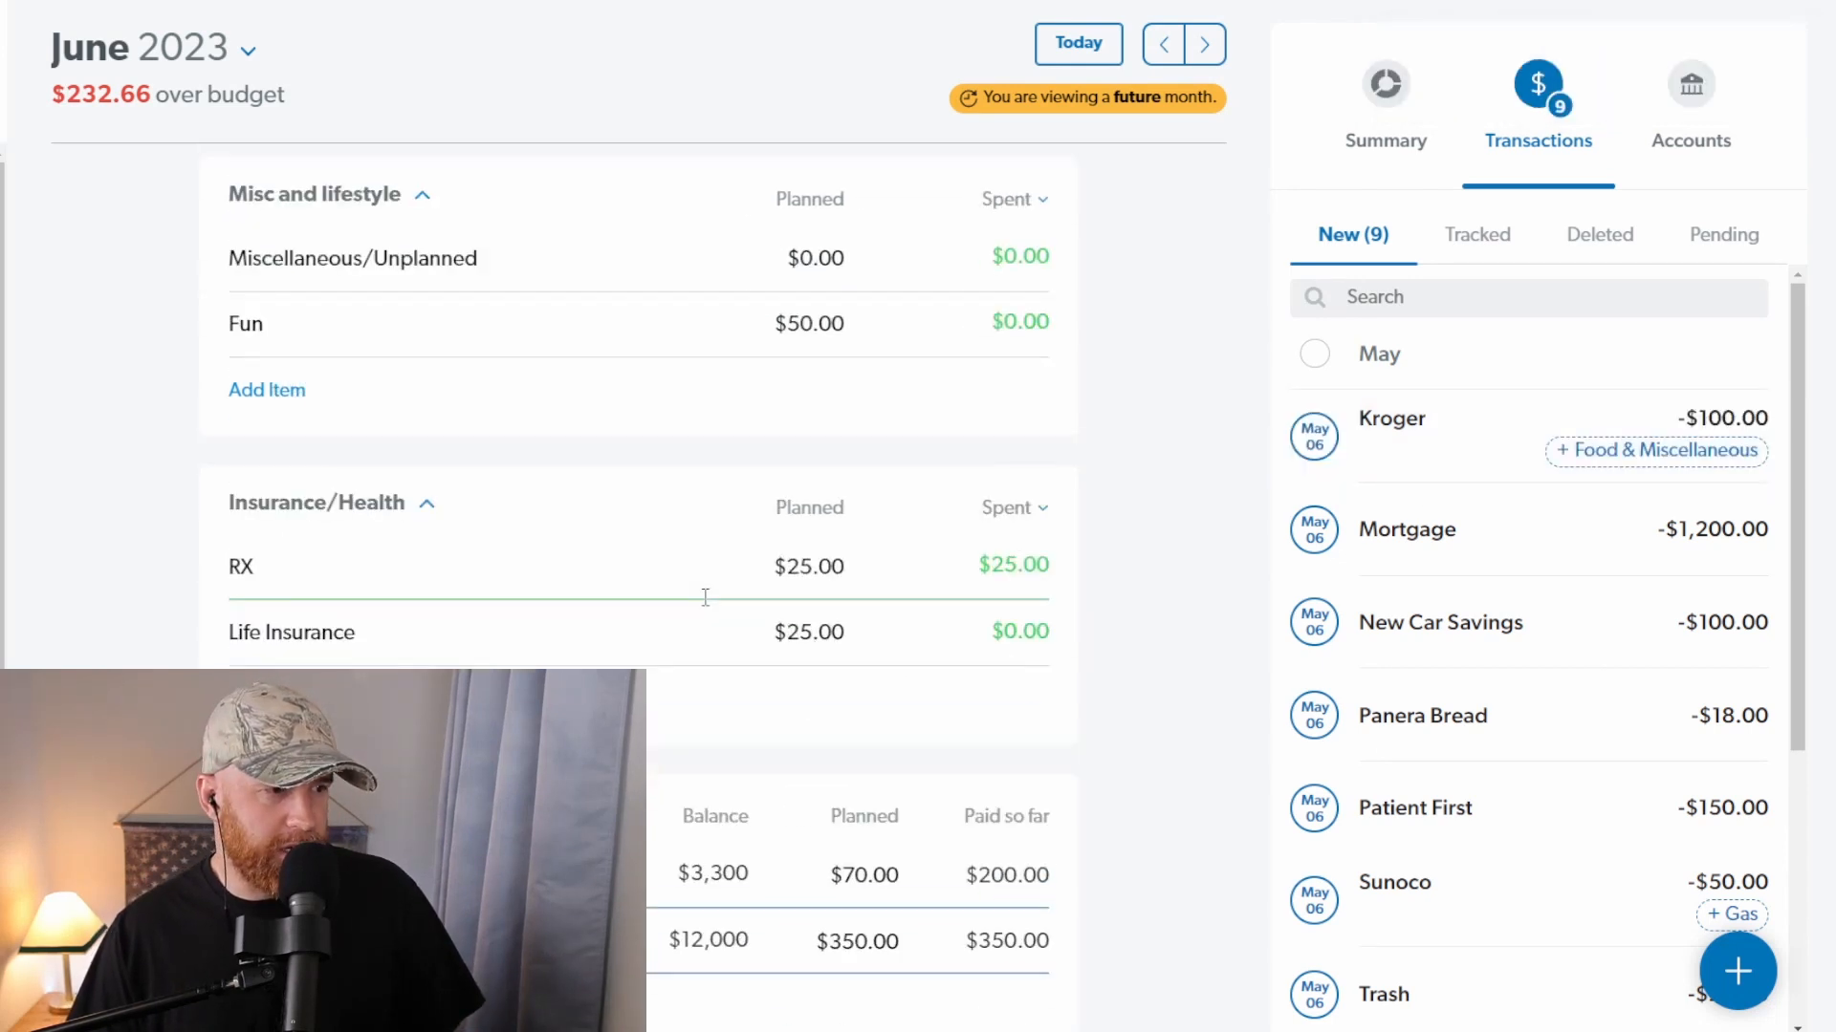
{"action": "scroll", "coordinate": [705, 598], "scroll_direction": "up", "scroll_amount": 3}
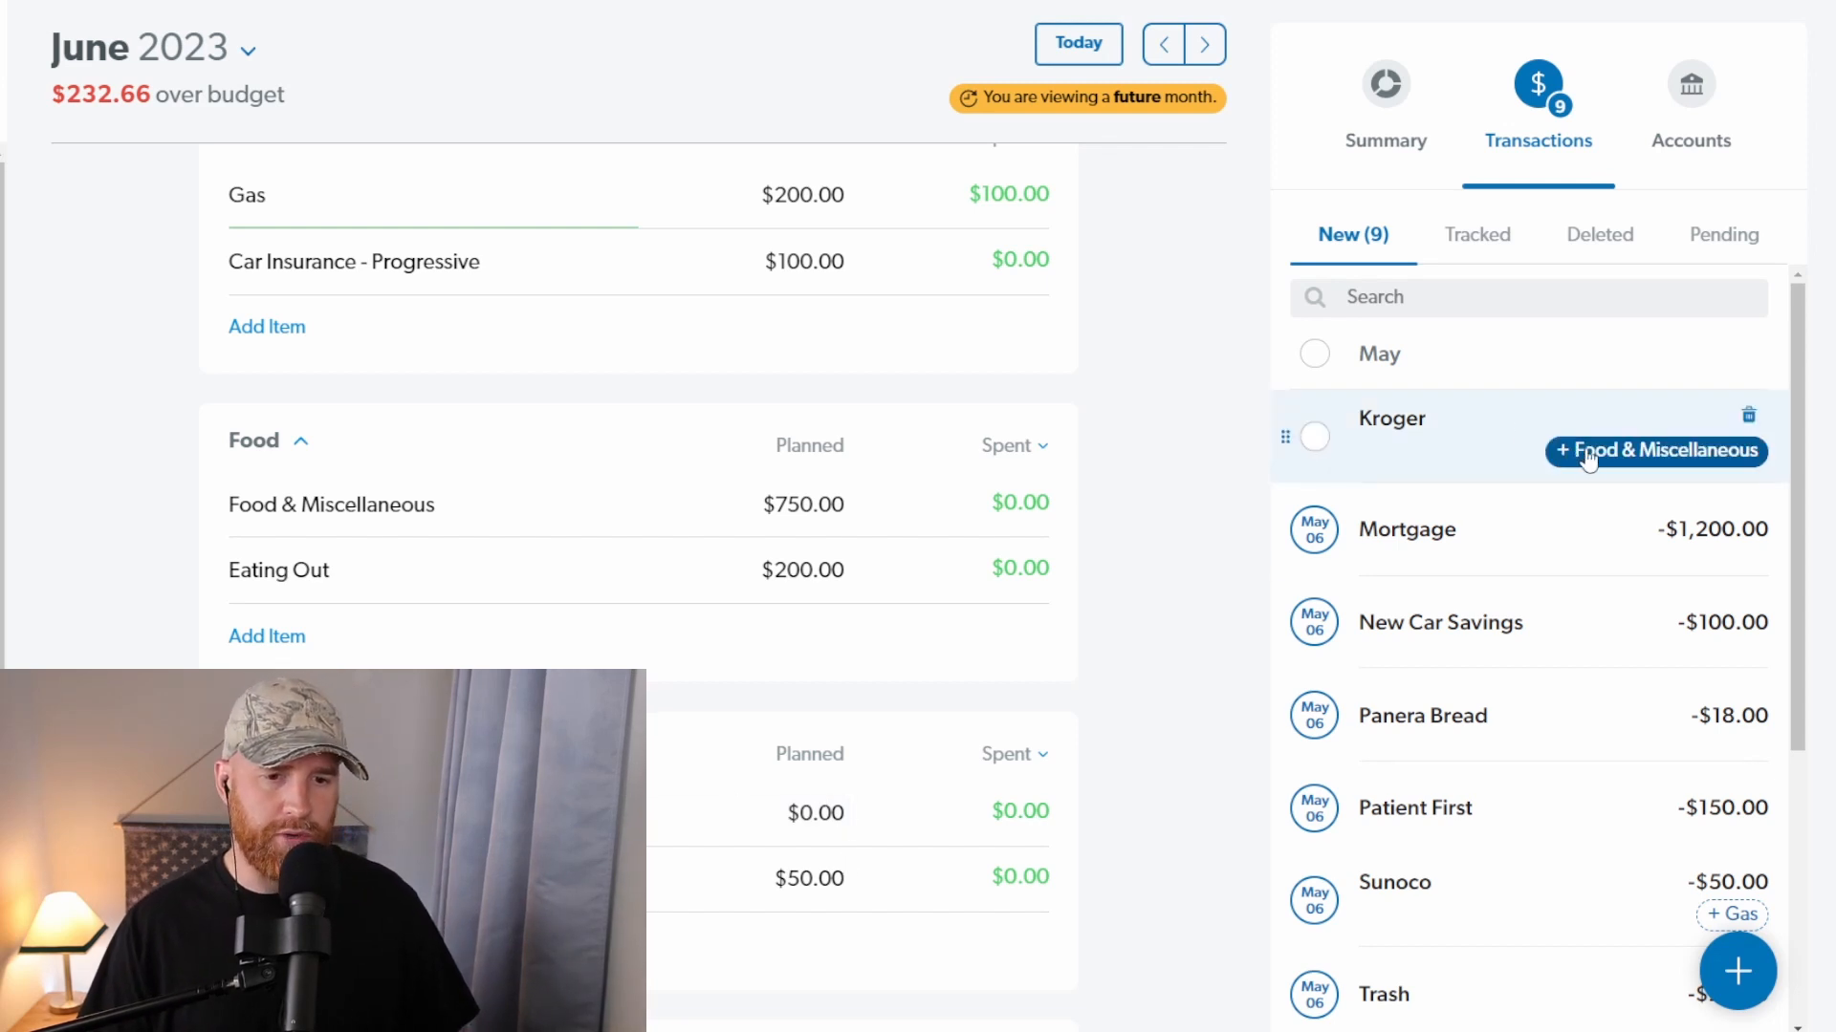
{"action": "left_click", "coordinate": [1634, 457]}
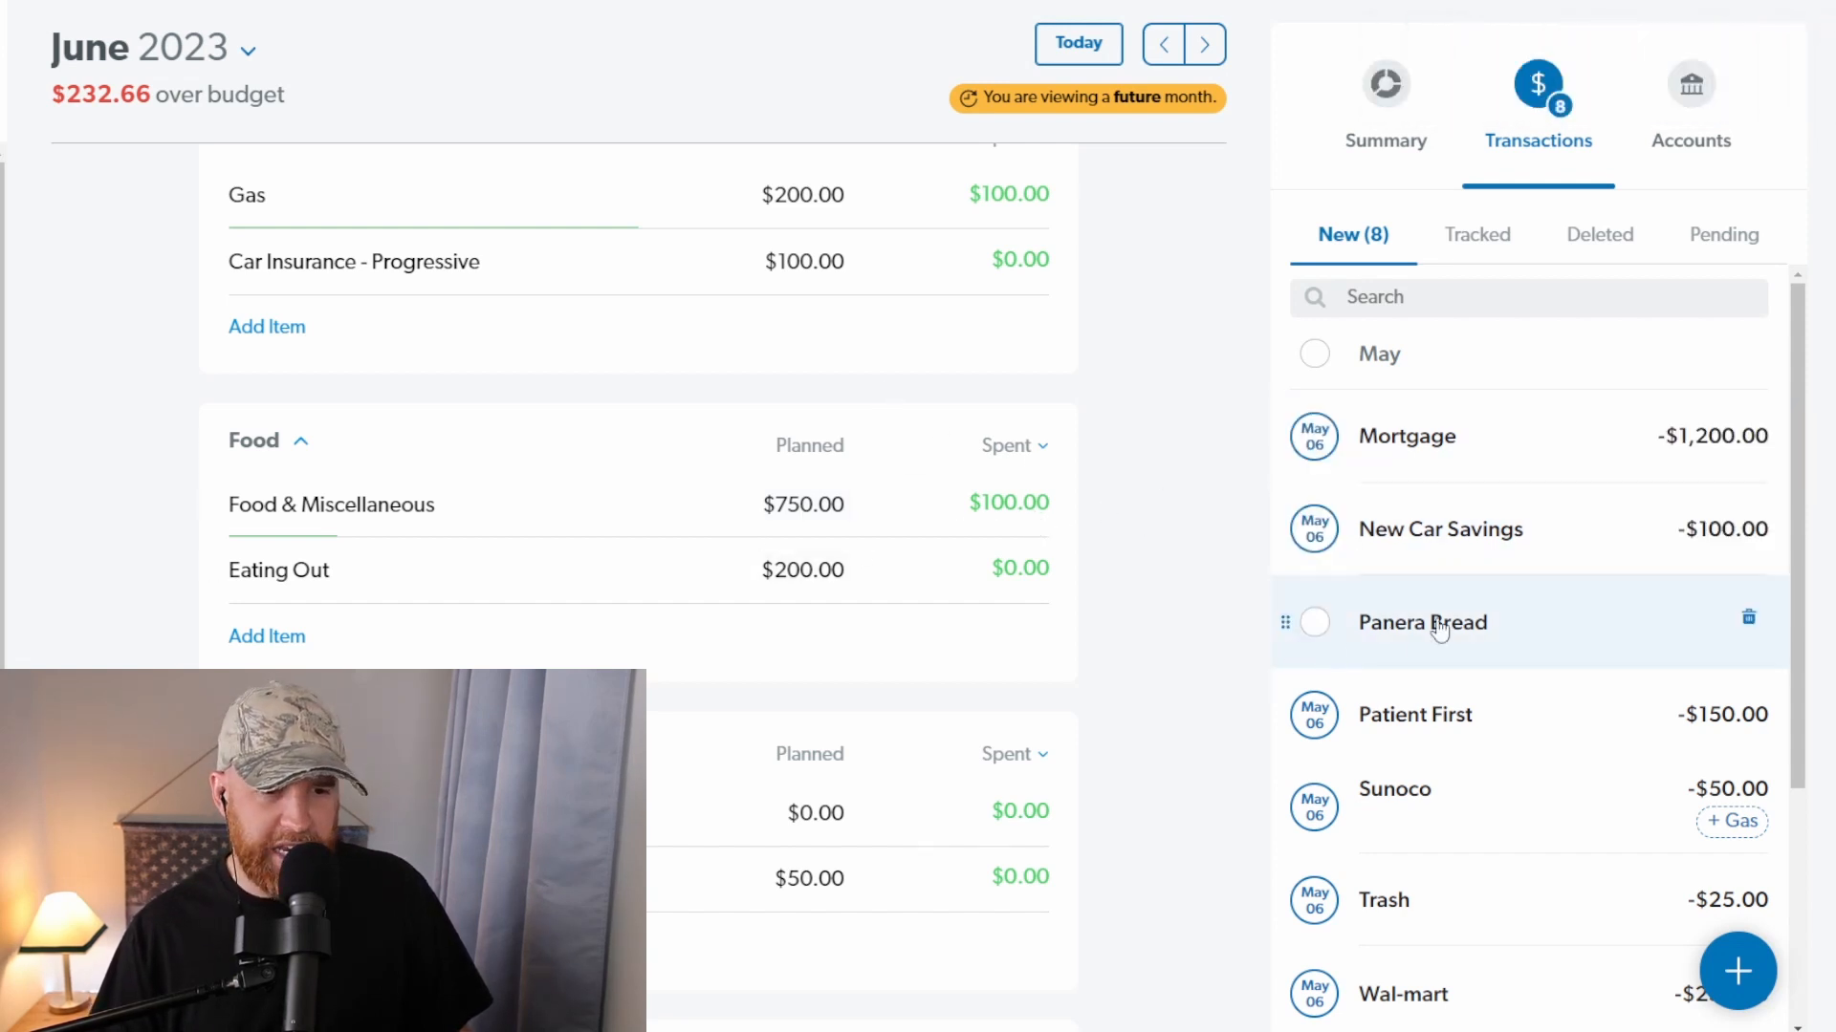
Step: Assign the Panera Bread transaction to Eating Out and the Sunoco transaction to its suggested Gas item
{"action": "left_click_drag", "start_coordinate": [1430, 623], "coordinate": [771, 572]}
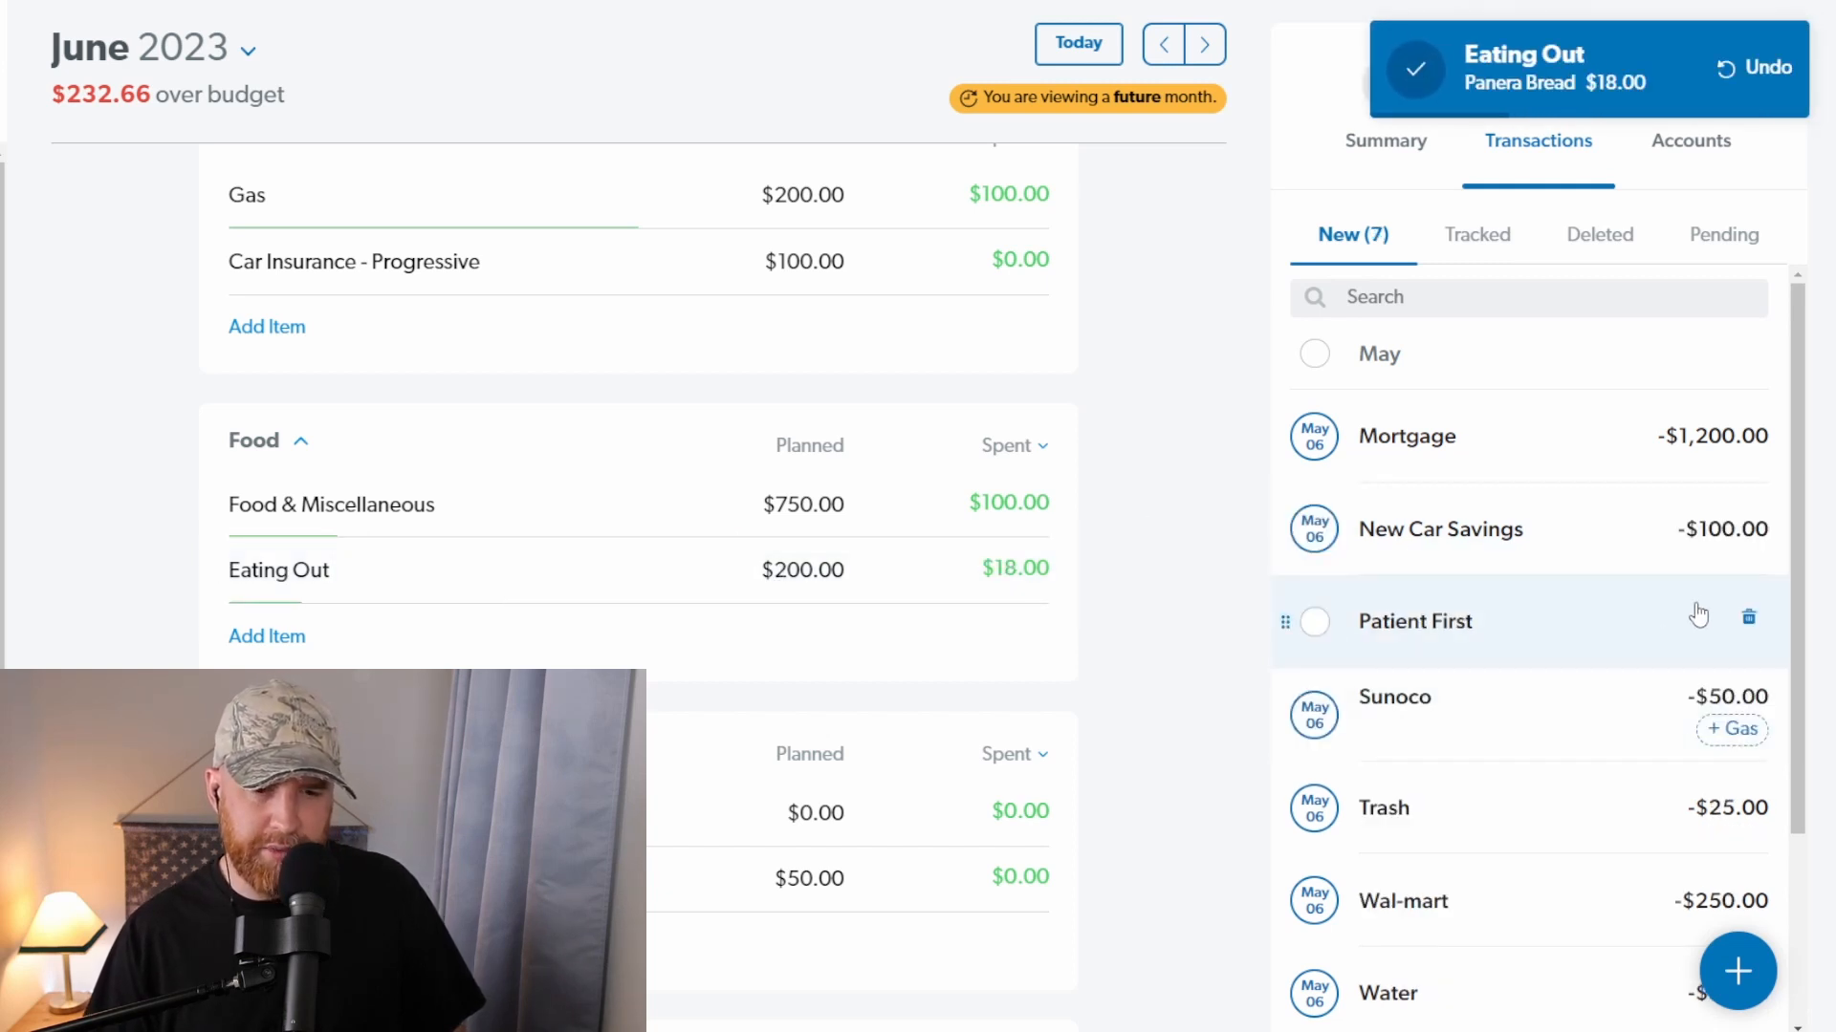
{"action": "left_click", "coordinate": [1737, 729]}
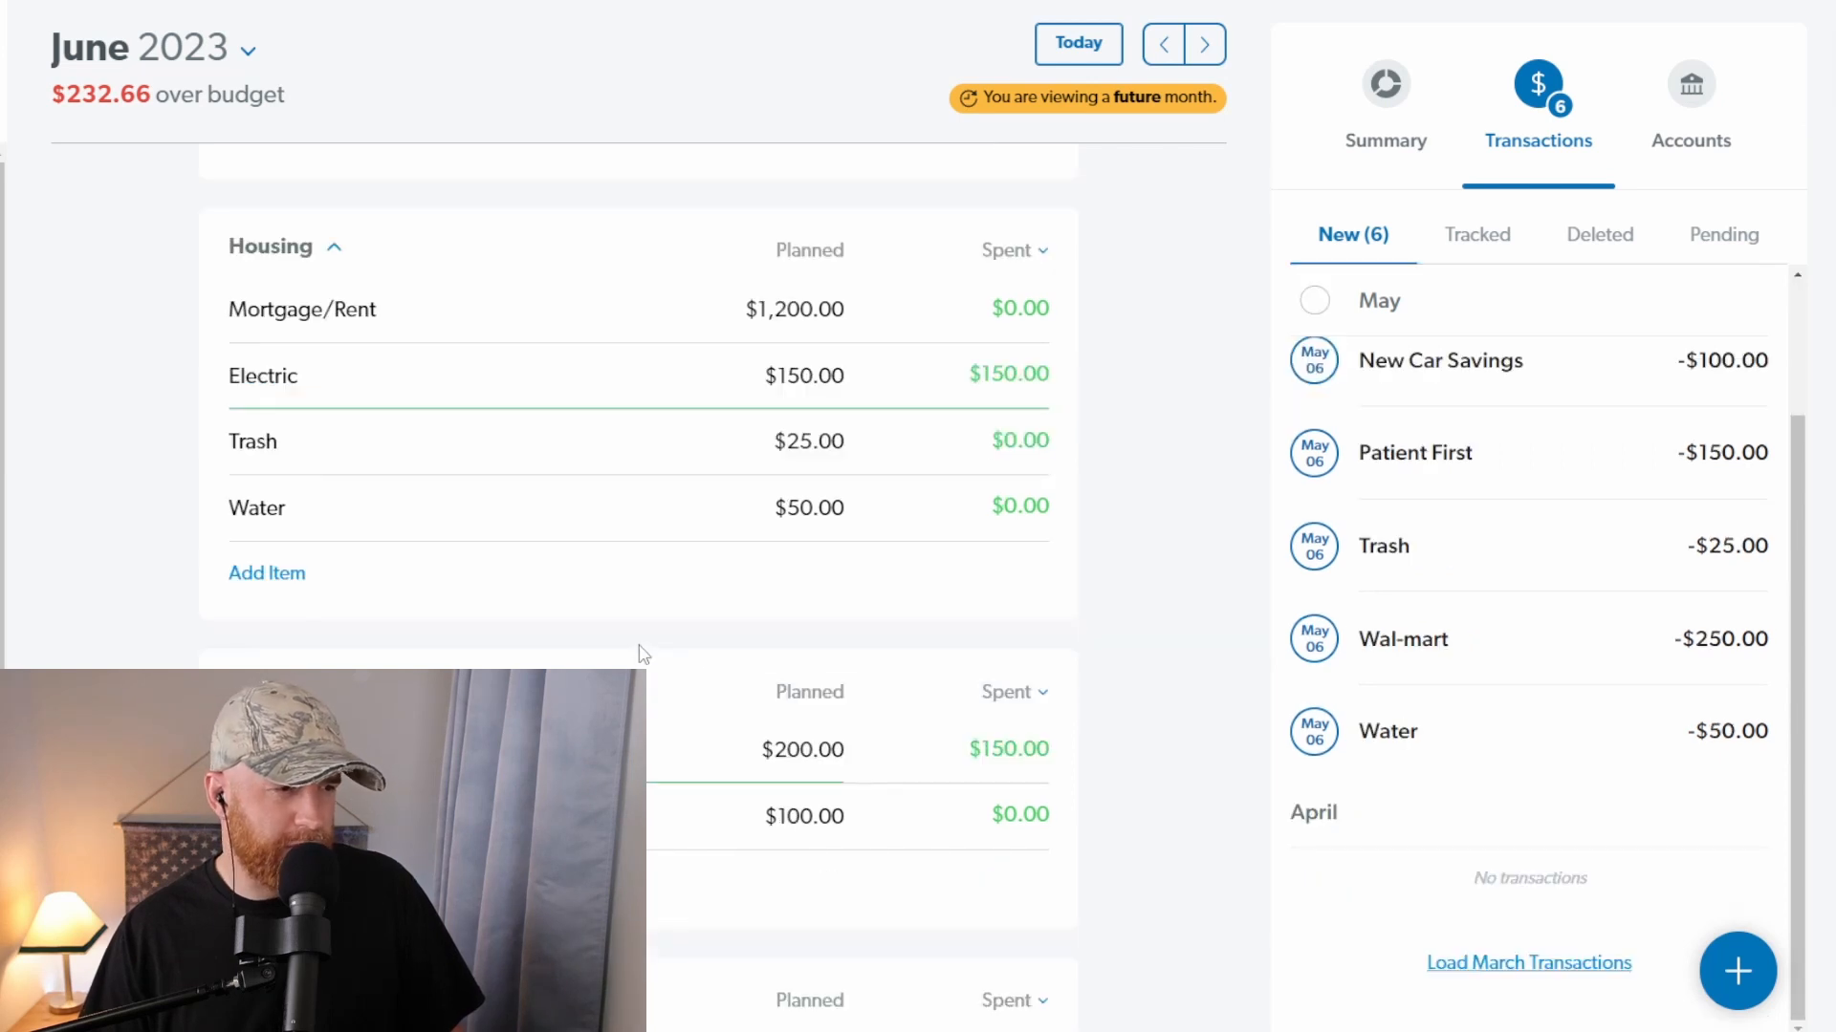
Step: Assign the Water and Trash transactions to their matching items in the Housing group
{"action": "scroll", "coordinate": [746, 657], "scroll_direction": "up", "scroll_amount": 1}
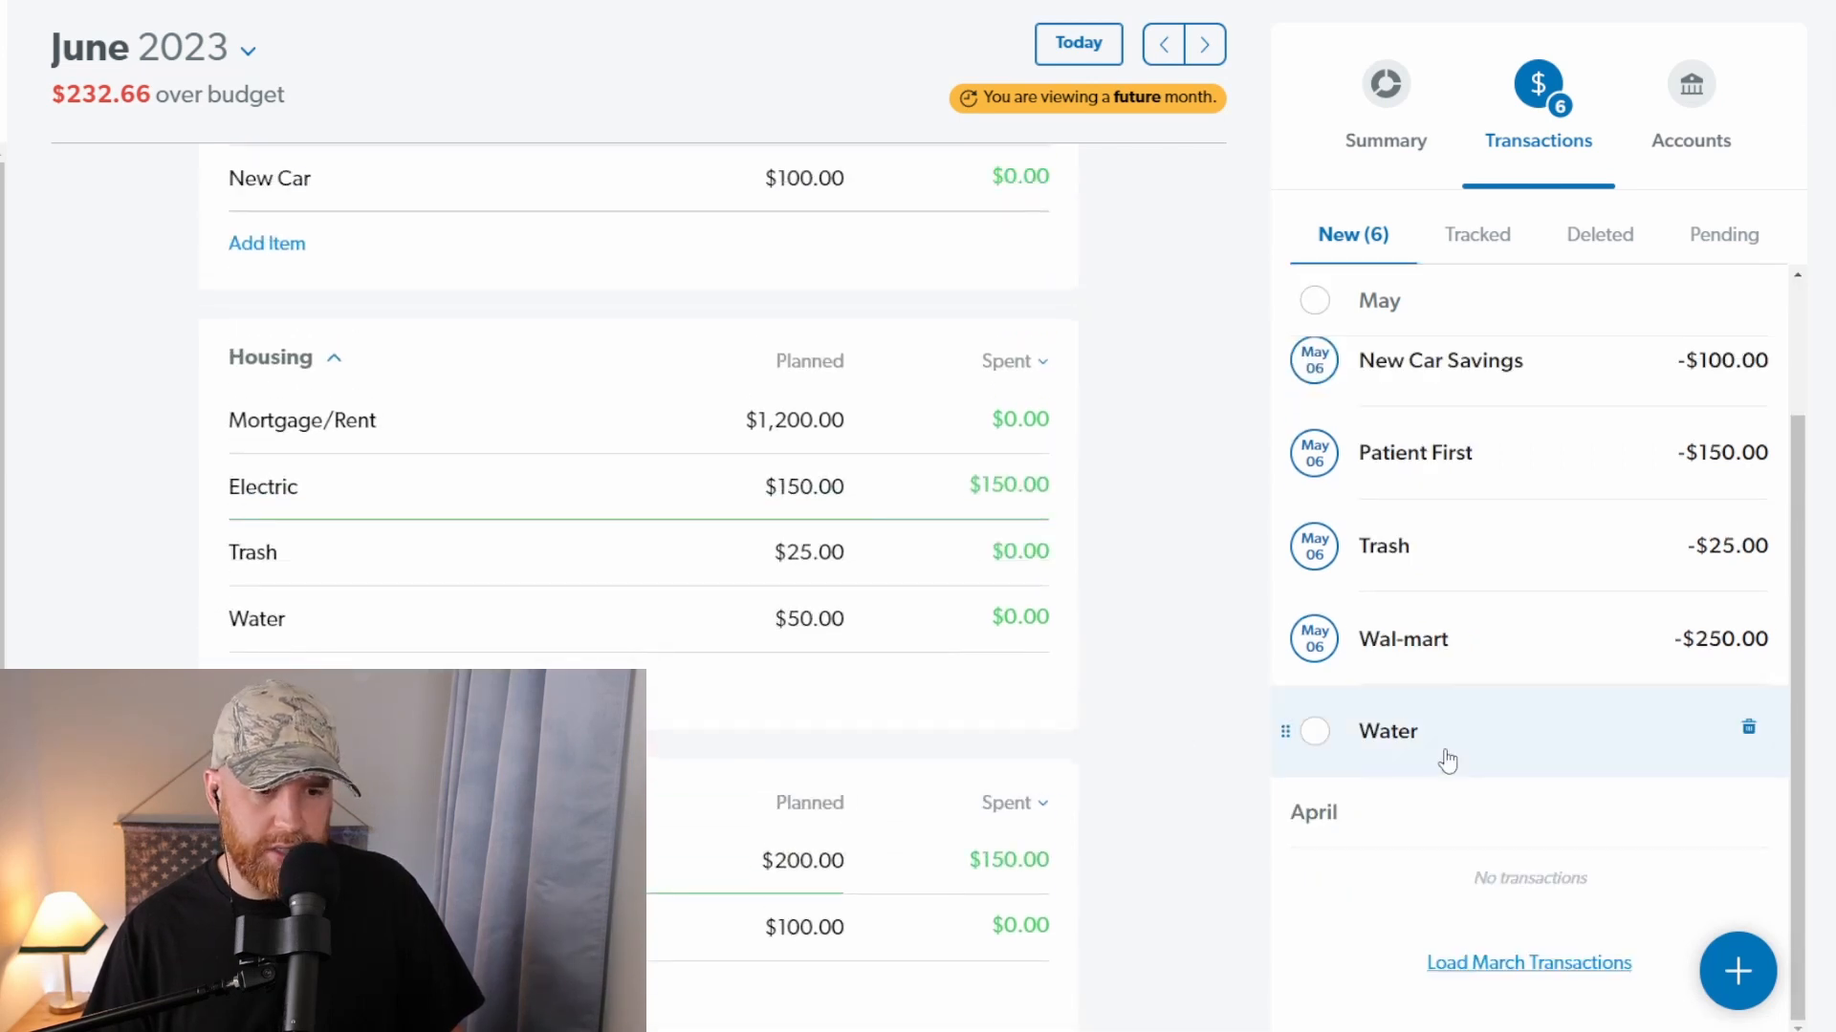
{"action": "left_click_drag", "start_coordinate": [1443, 755], "coordinate": [468, 650]}
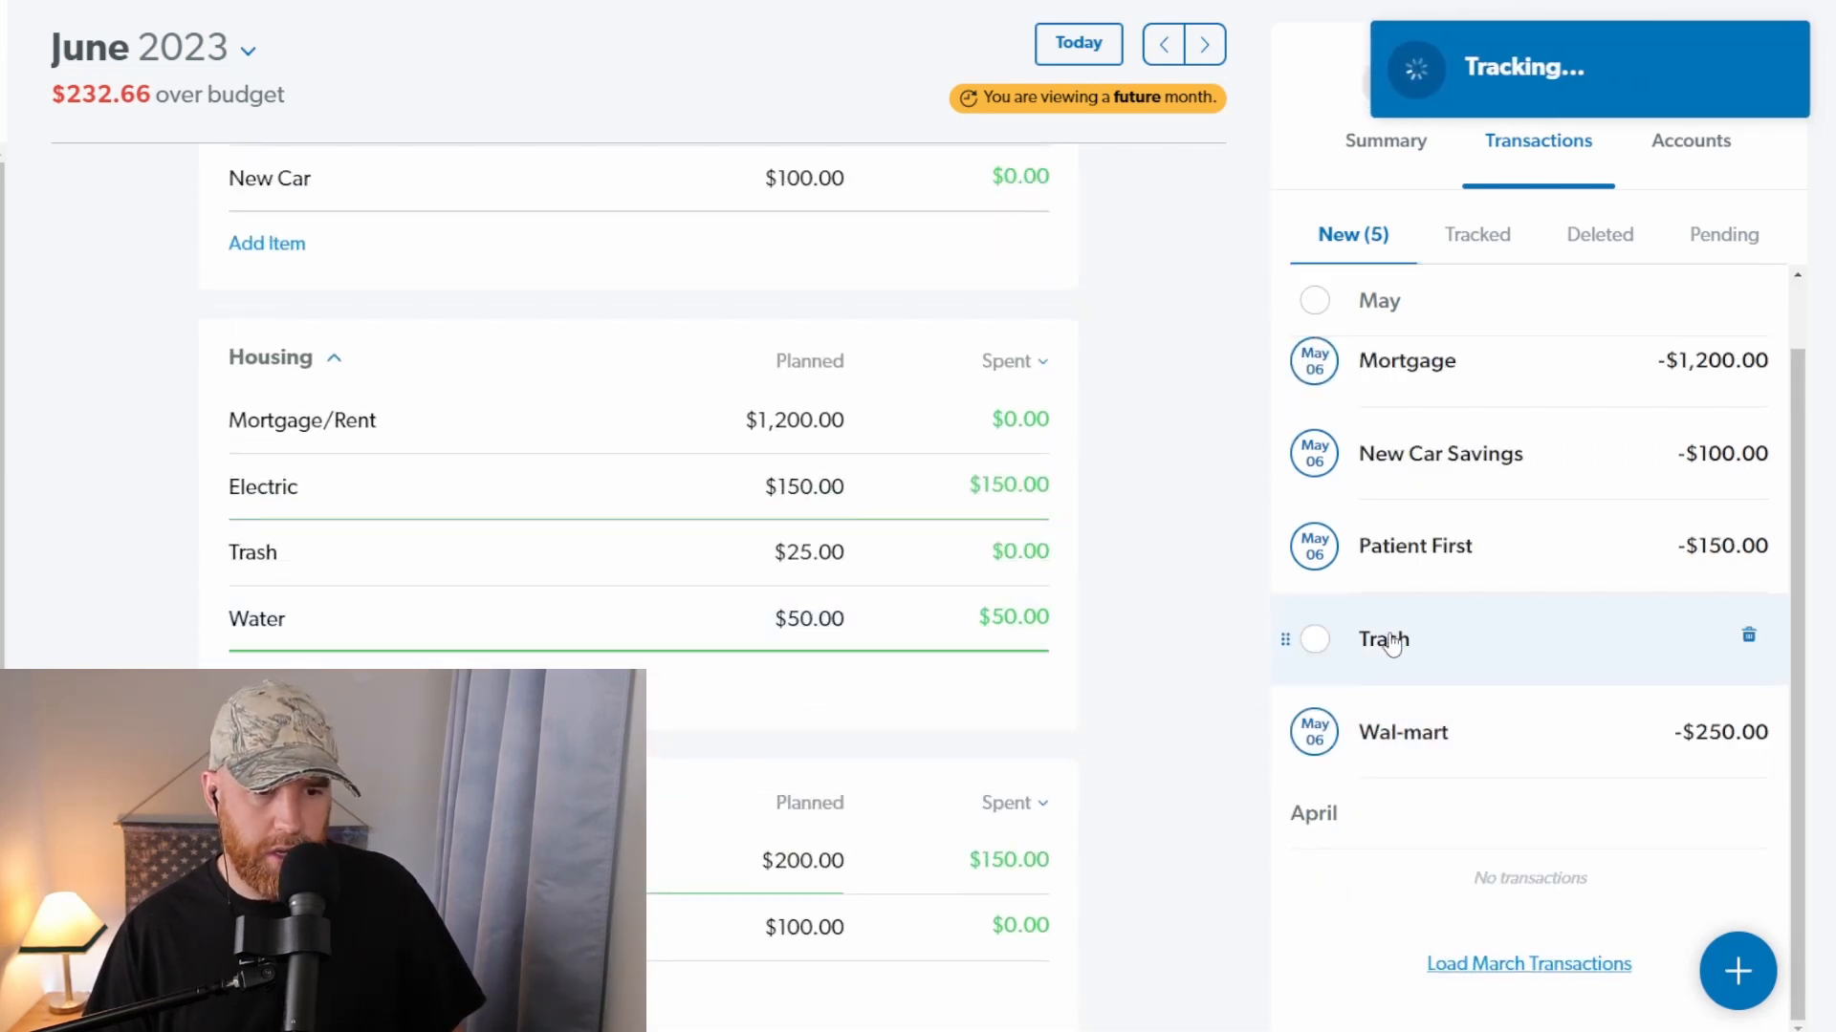
{"action": "left_click_drag", "start_coordinate": [1393, 644], "coordinate": [455, 555]}
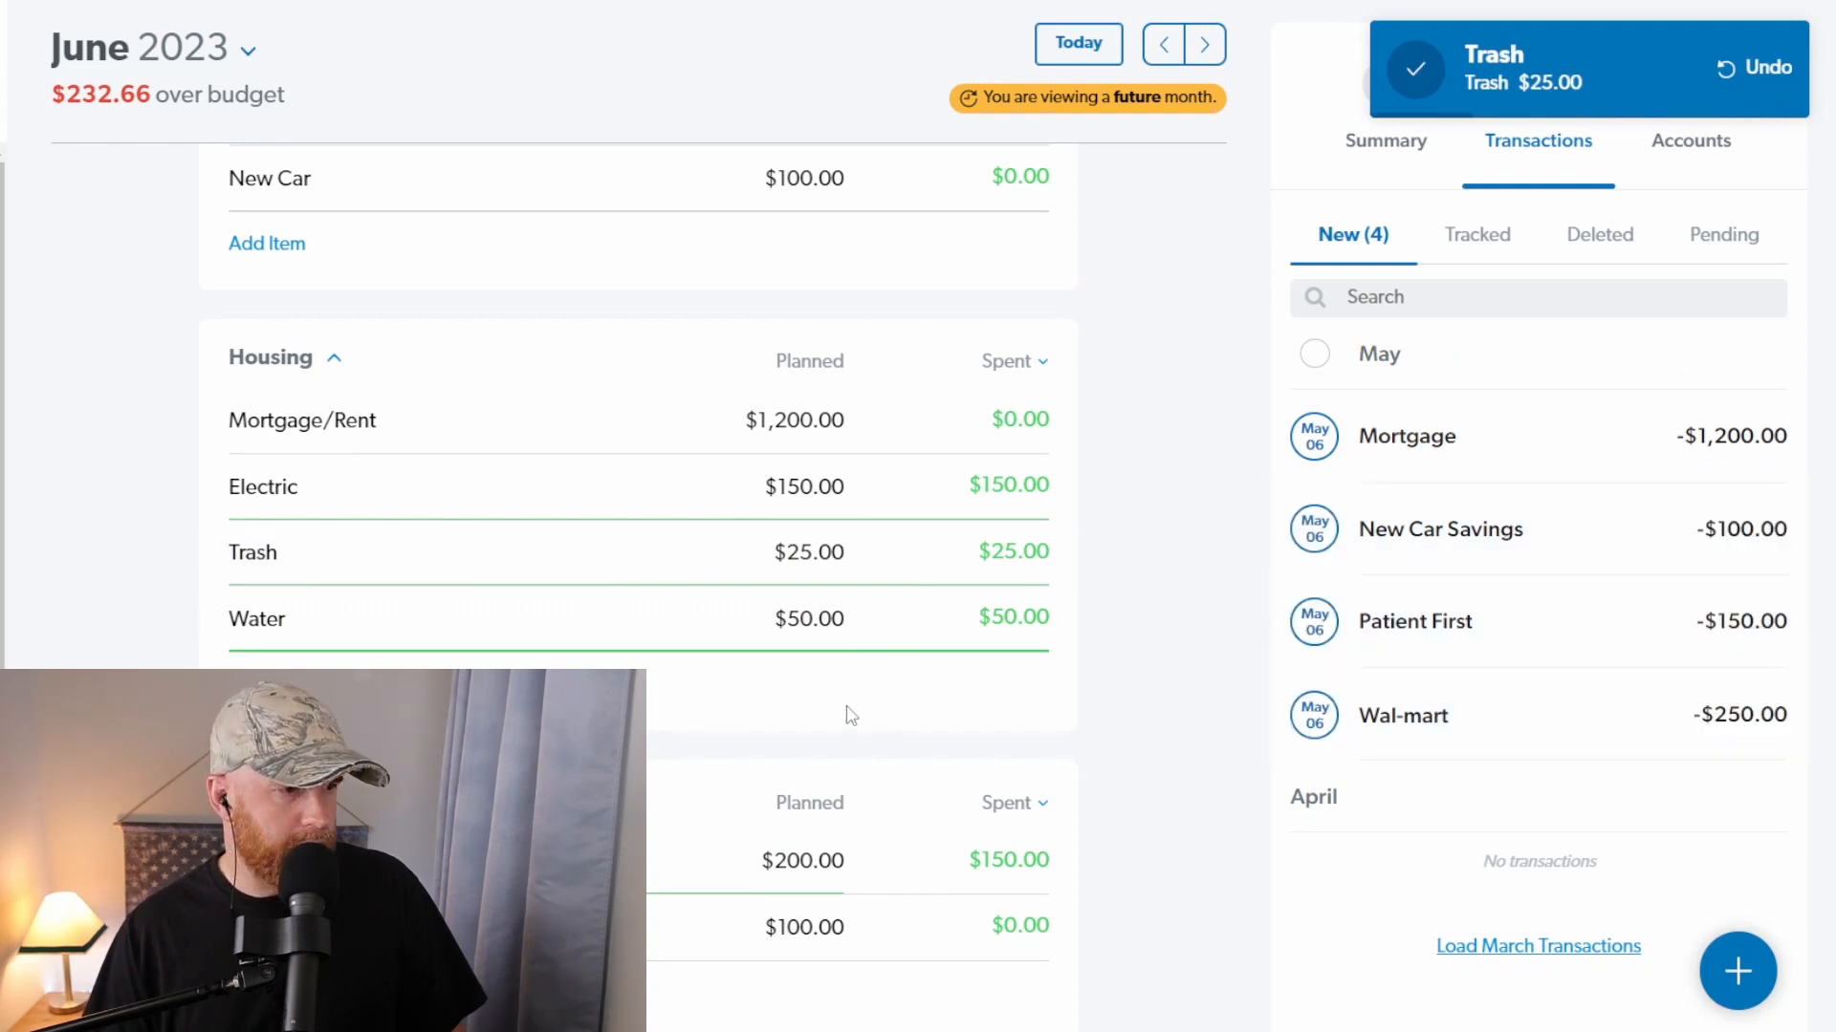
Step: Assign the Wal-mart transaction to the Food & Miscellaneous item under Favorites
{"action": "scroll", "coordinate": [851, 712], "scroll_direction": "up", "scroll_amount": 10}
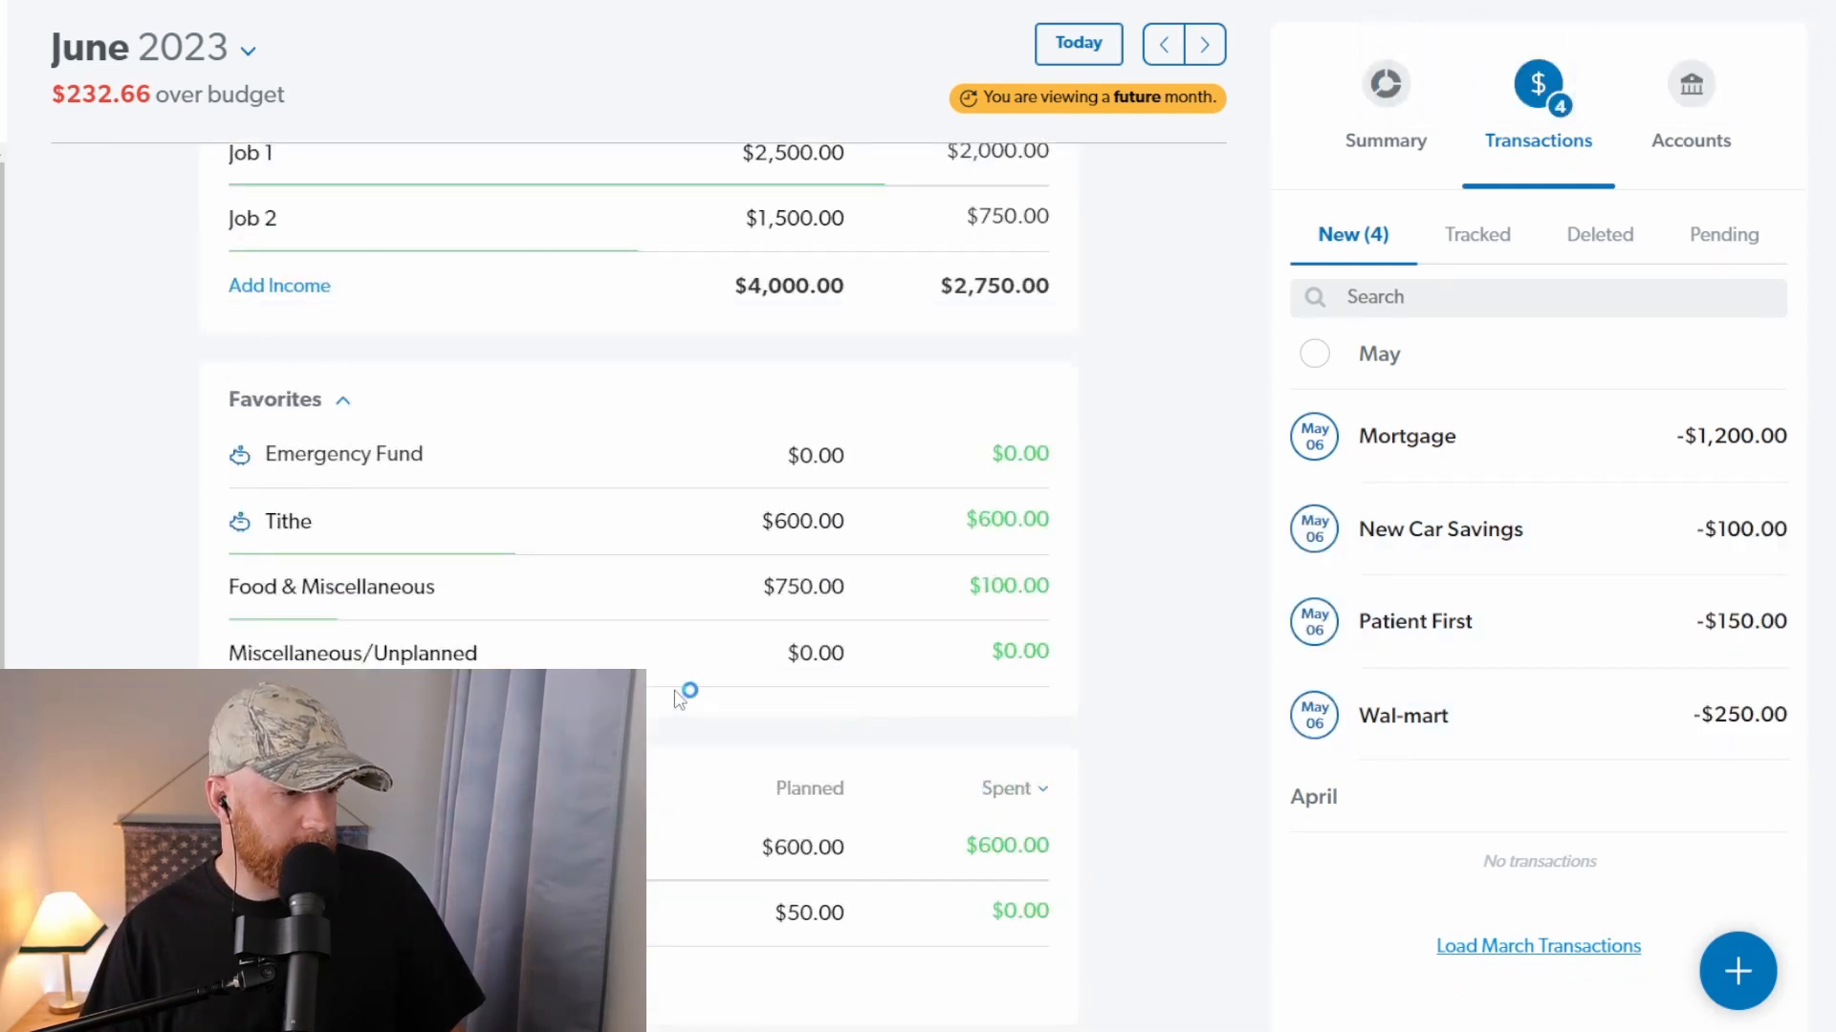
{"action": "left_click_drag", "start_coordinate": [1529, 725], "coordinate": [661, 594]}
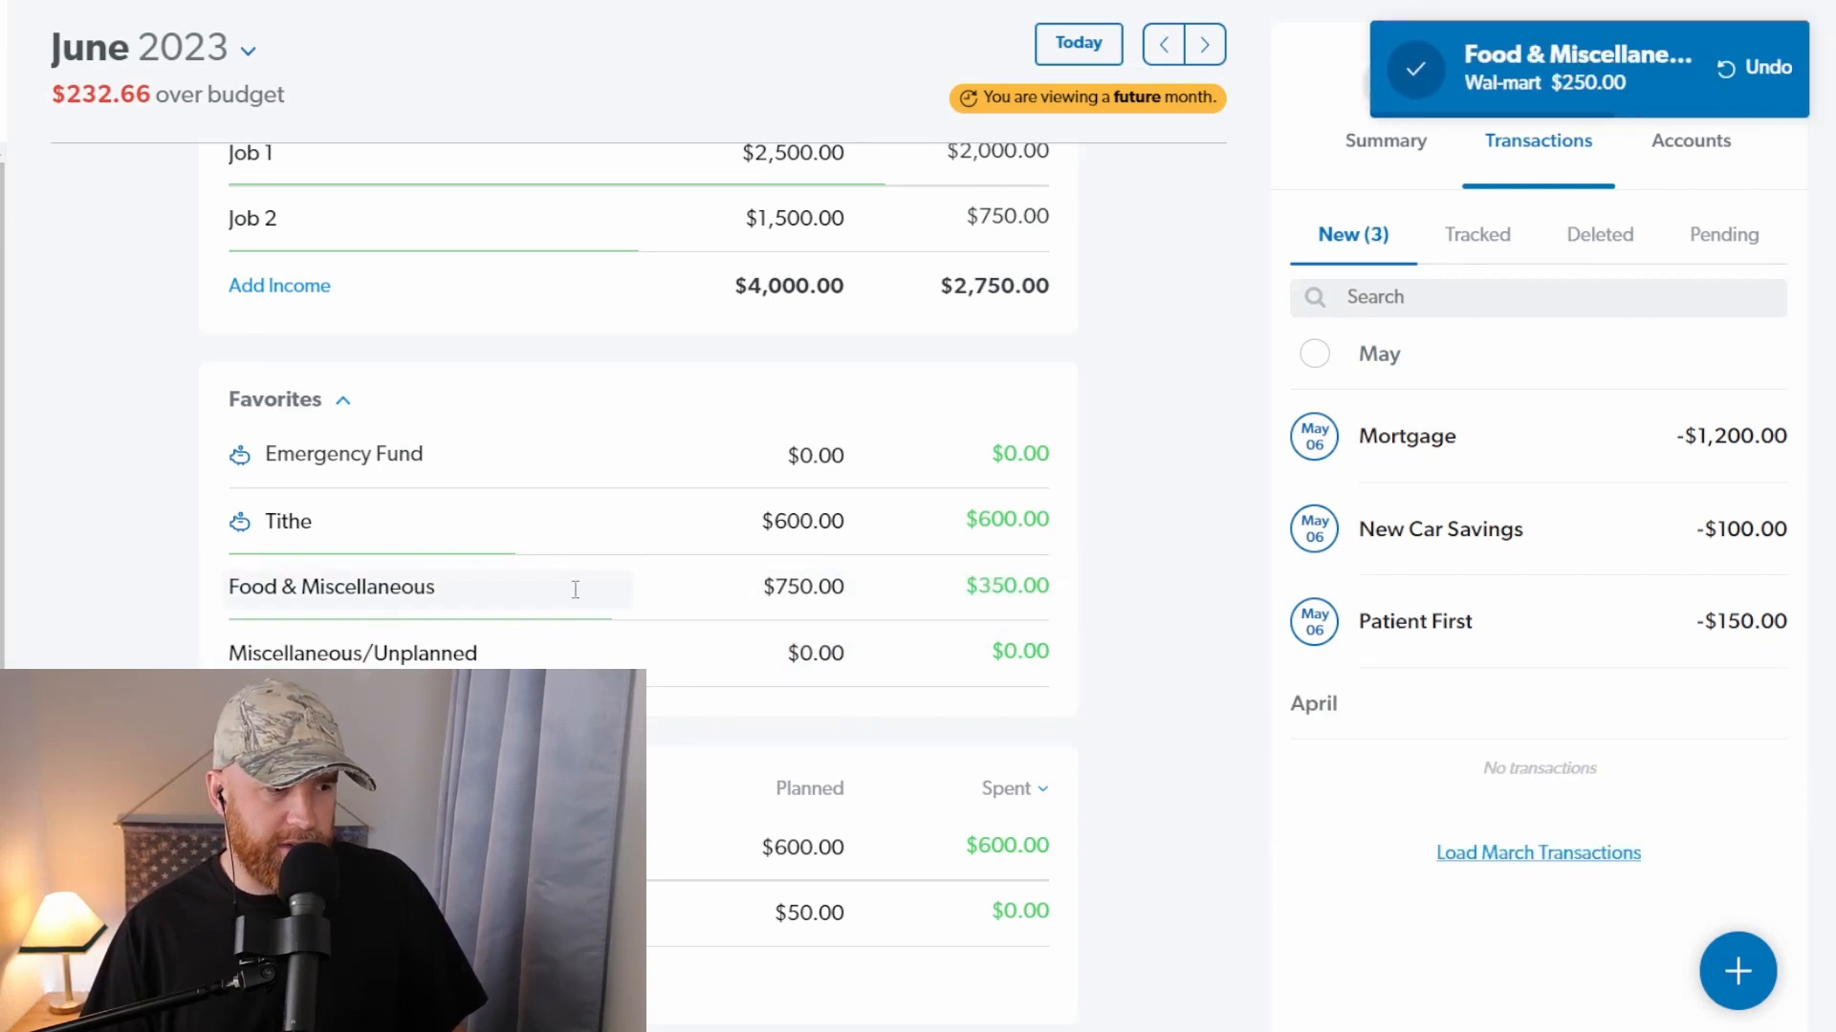
Step: Assign the New Car Savings transaction to New Car under Savings and the Mortgage transaction to Mortgage/Rent under Housing
{"action": "scroll", "coordinate": [602, 588], "scroll_direction": "down", "scroll_amount": 4}
{"action": "scroll", "coordinate": [611, 590], "scroll_direction": "down", "scroll_amount": 2}
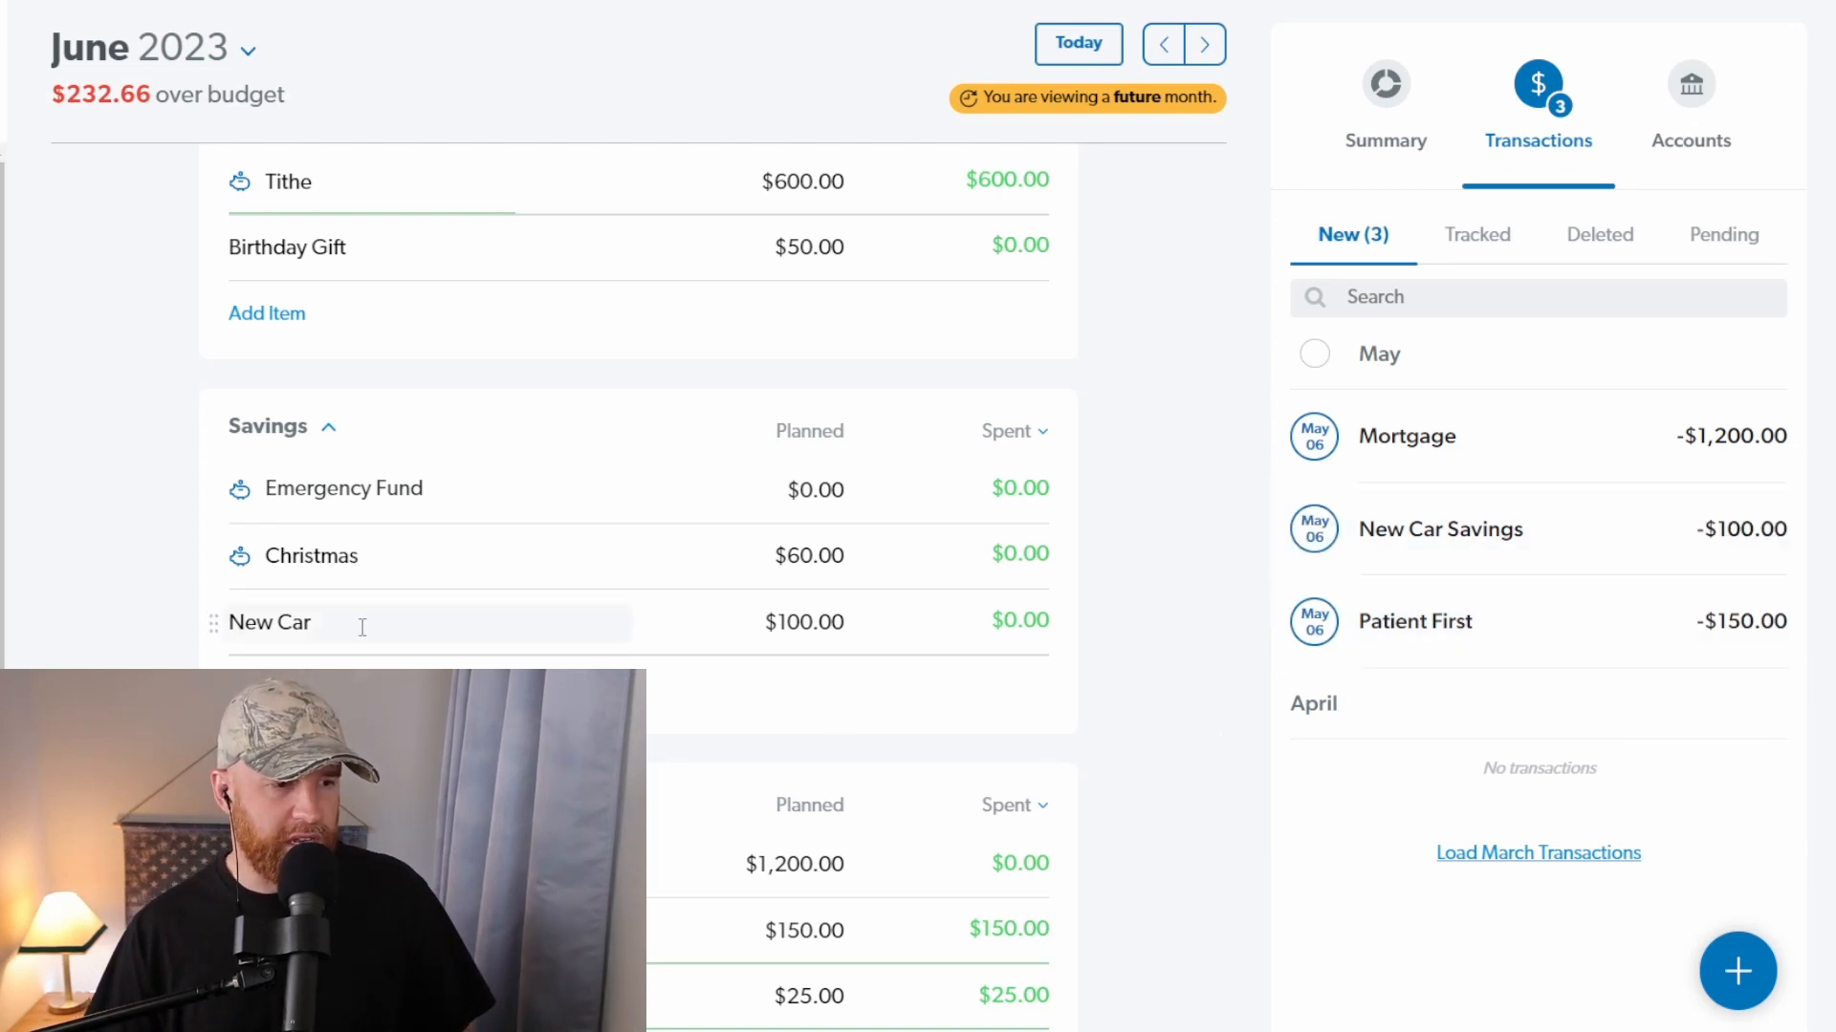
{"action": "left_click_drag", "start_coordinate": [1528, 552], "coordinate": [502, 634]}
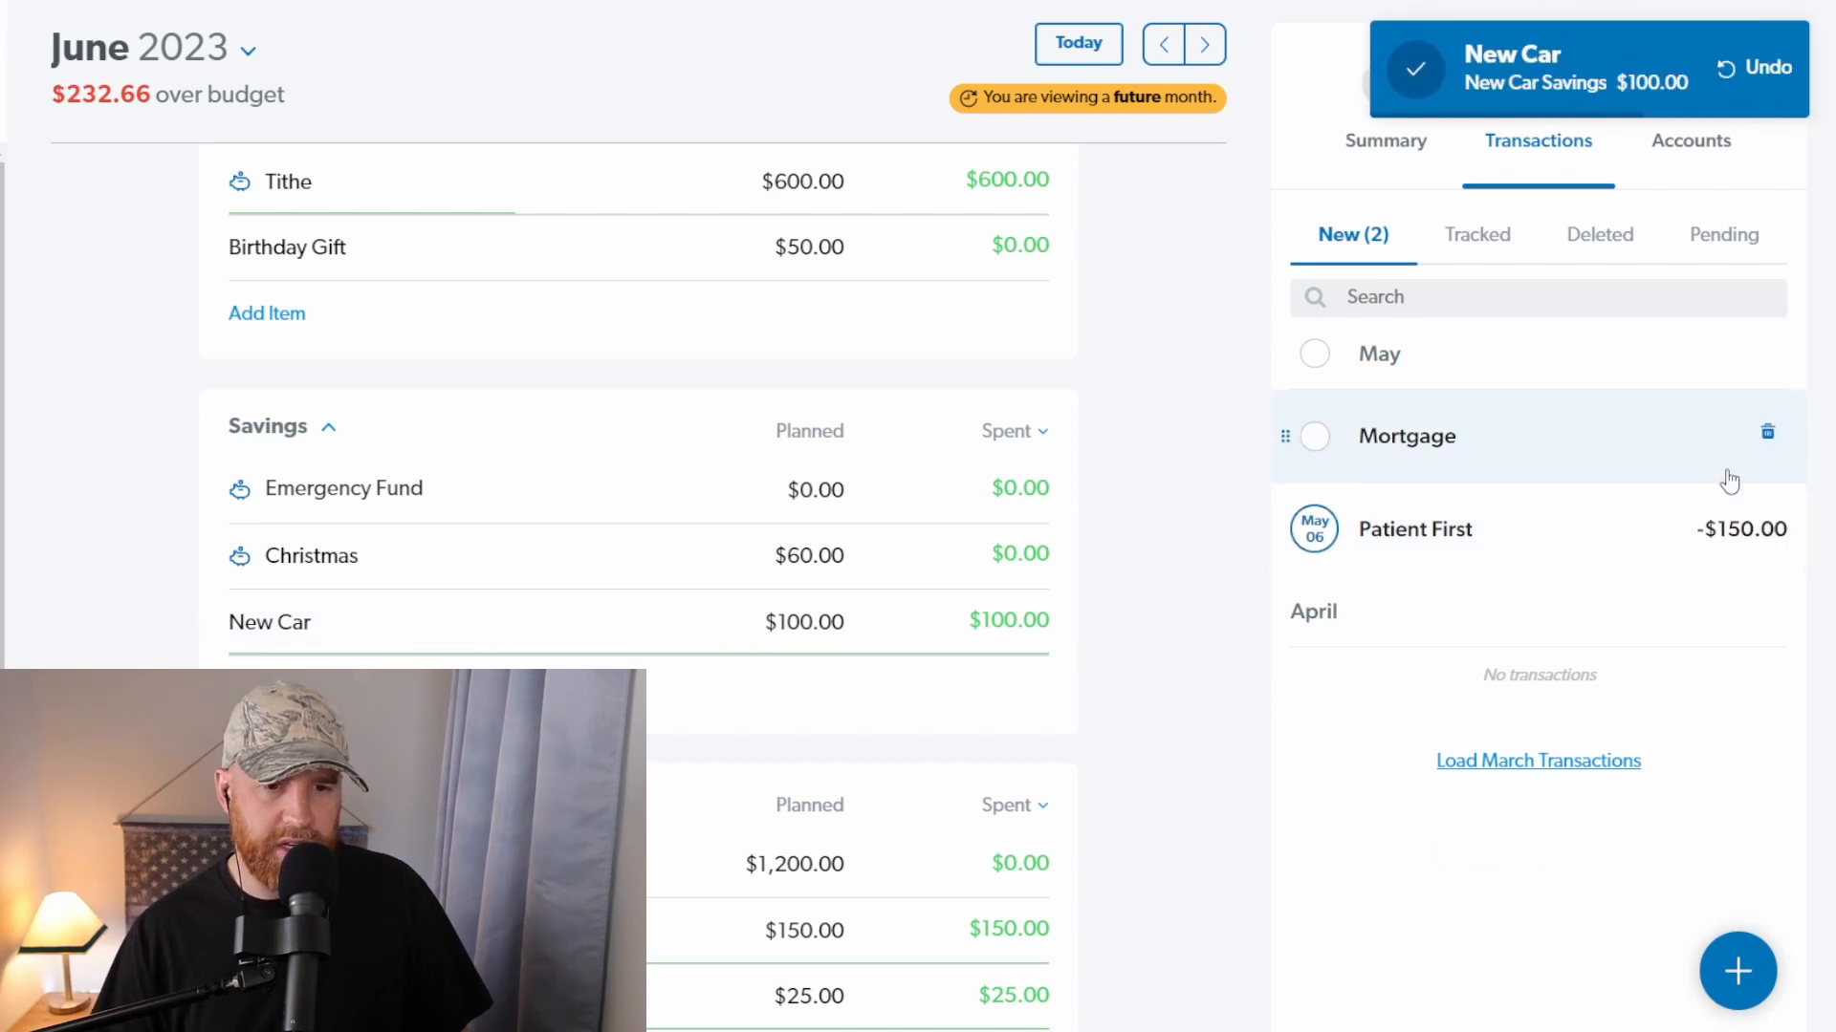
{"action": "scroll", "coordinate": [837, 574], "scroll_direction": "down", "scroll_amount": 3}
{"action": "left_click_drag", "start_coordinate": [1545, 459], "coordinate": [426, 557]}
Step: Add a Dr. Visit item with $150 planned to the Insurance/Health group and assign the Patient First transaction to it
{"action": "scroll", "coordinate": [631, 516], "scroll_direction": "down", "scroll_amount": 5}
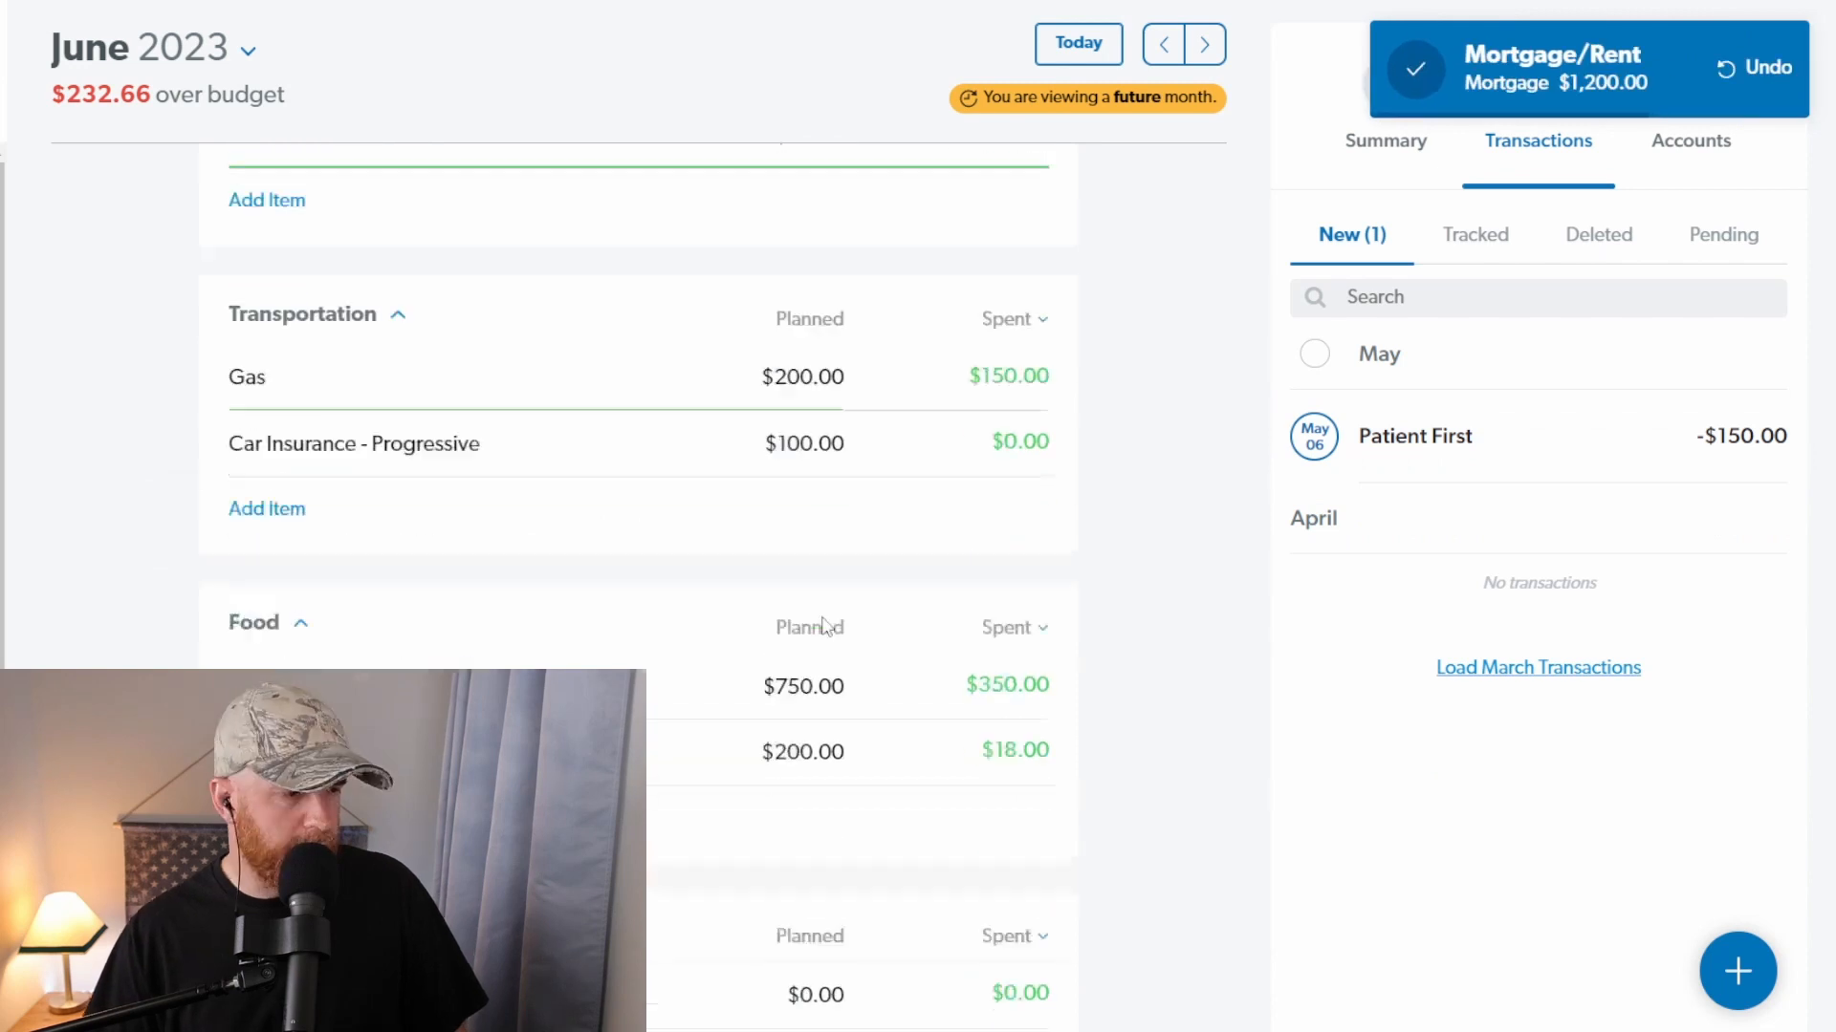
{"action": "scroll", "coordinate": [822, 626], "scroll_direction": "down", "scroll_amount": 10}
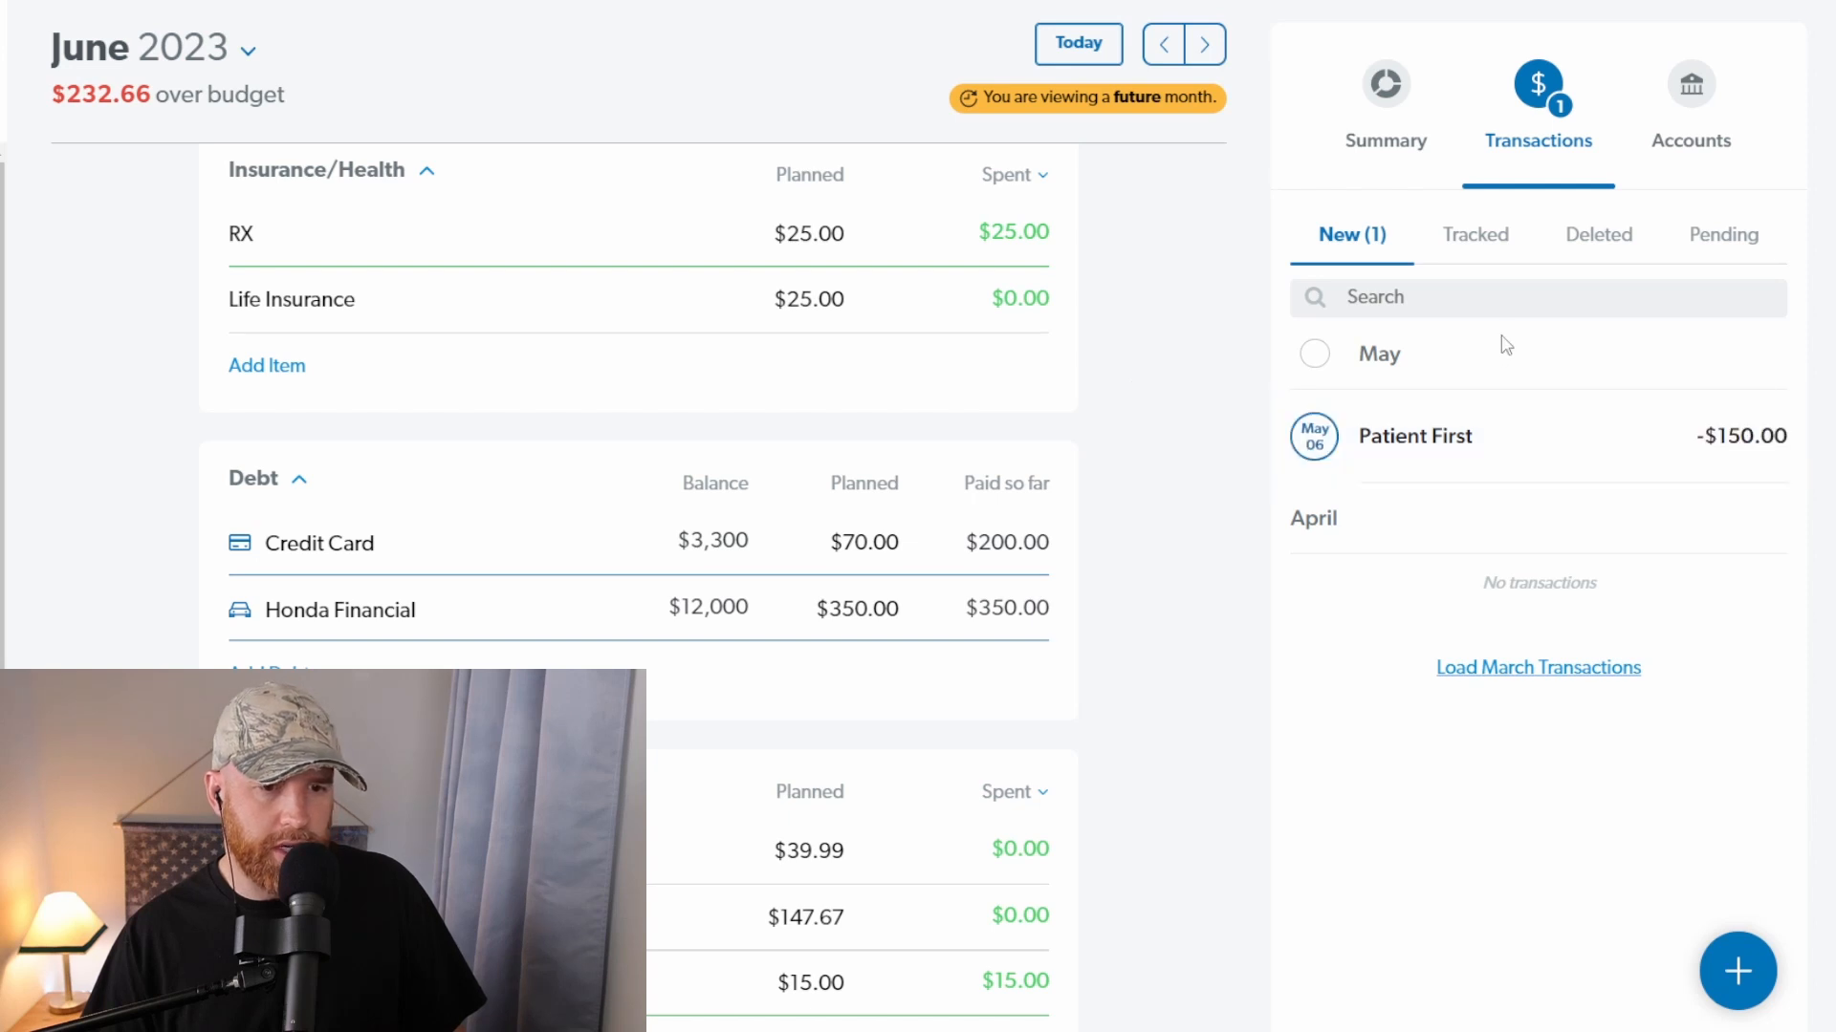
{"action": "scroll", "coordinate": [947, 354], "scroll_direction": "up", "scroll_amount": 1}
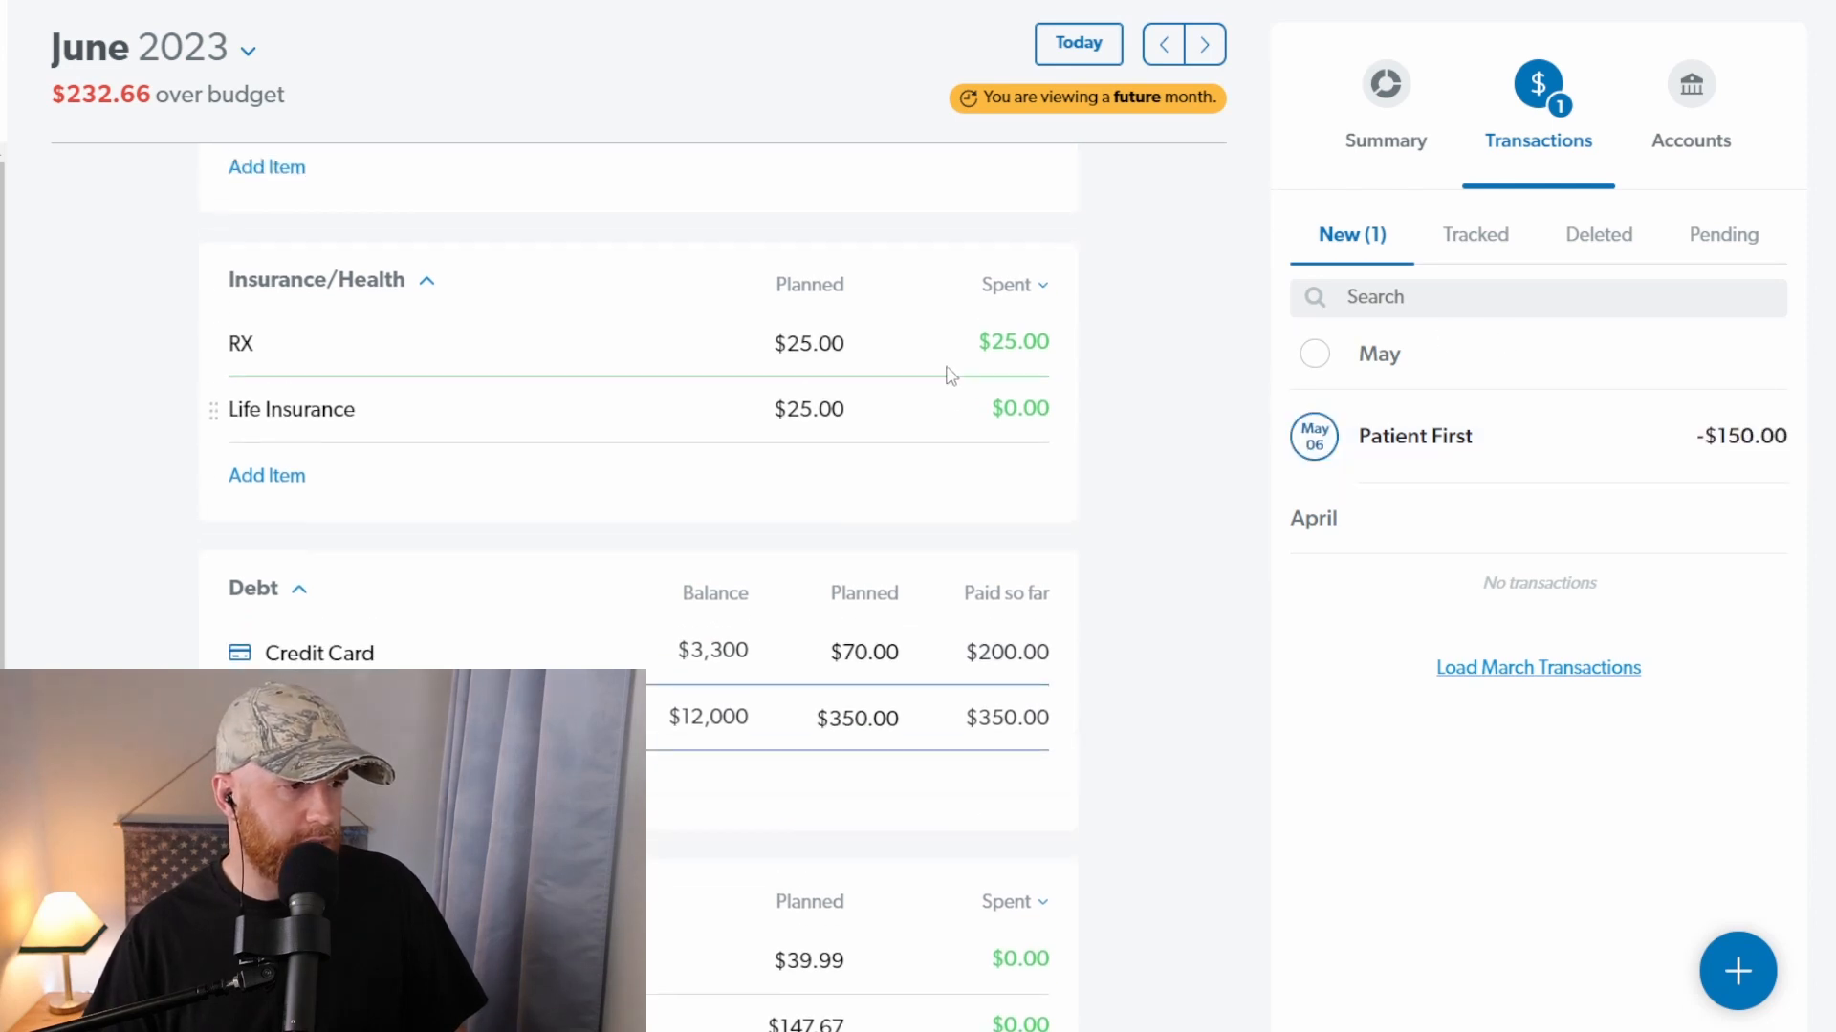
{"action": "left_click", "coordinate": [273, 478]}
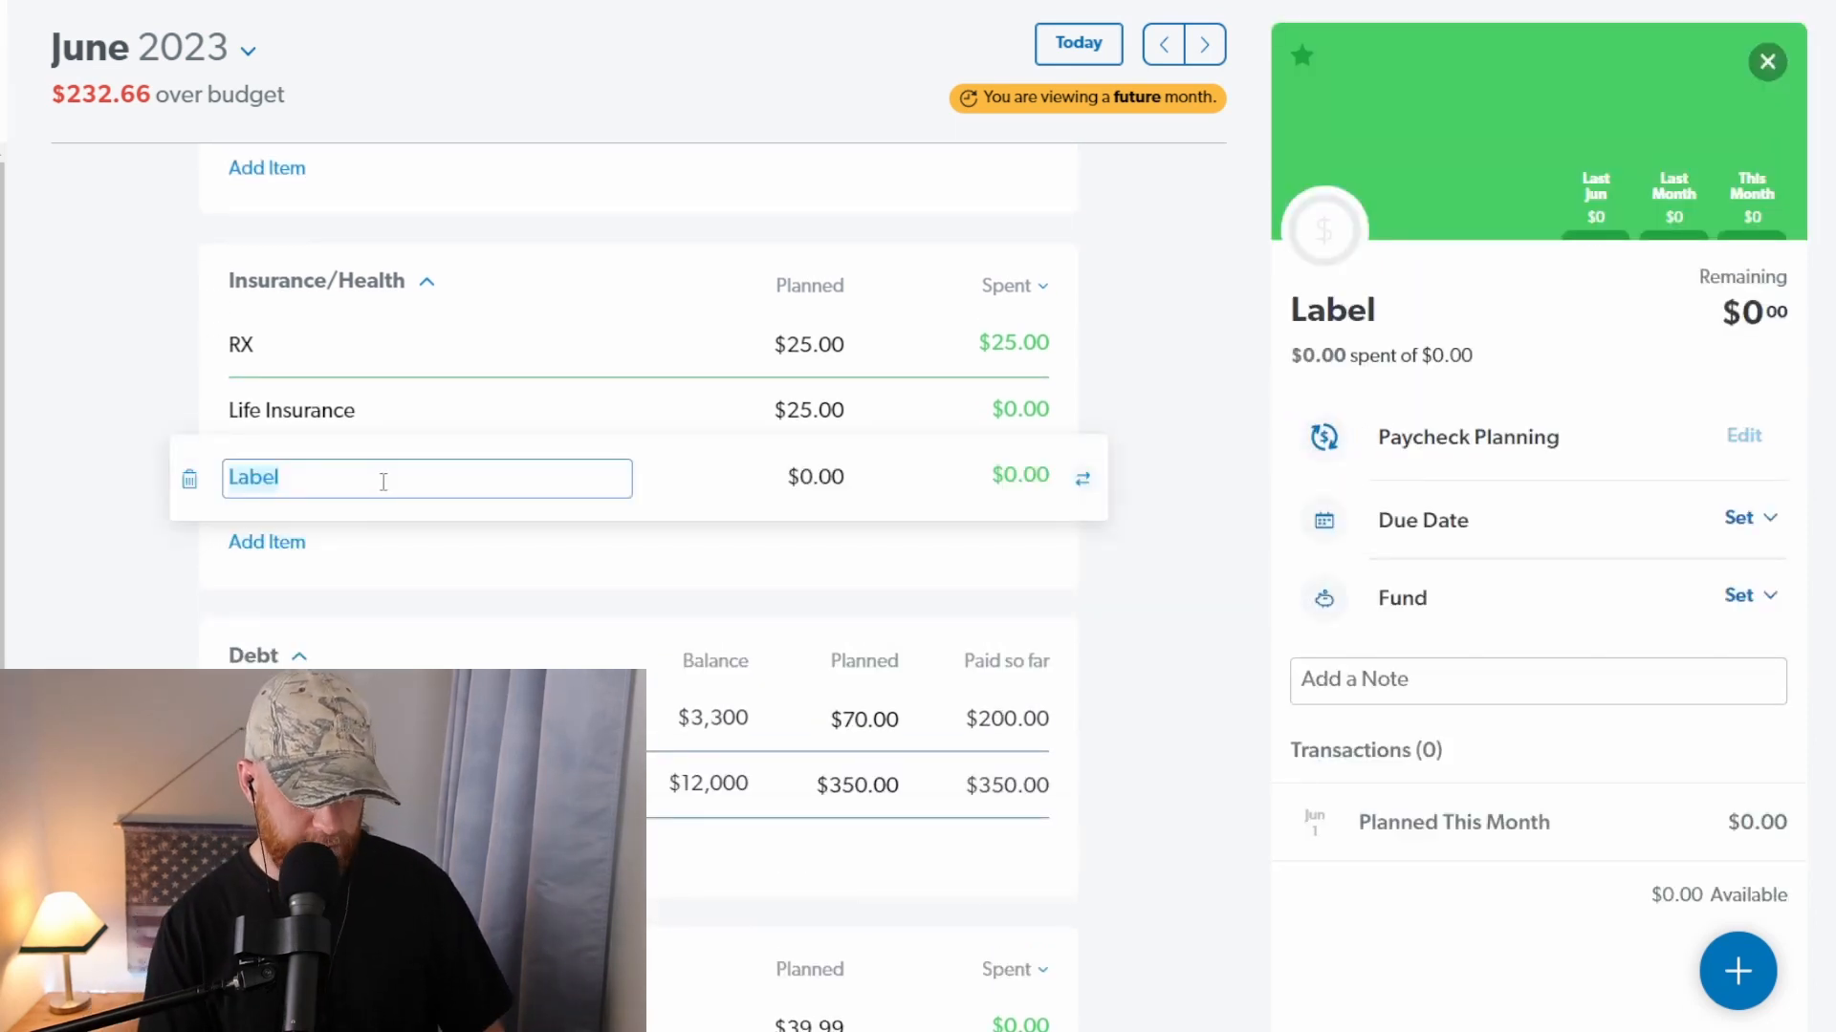
{"action": "type", "text": "Dr. Vis"}
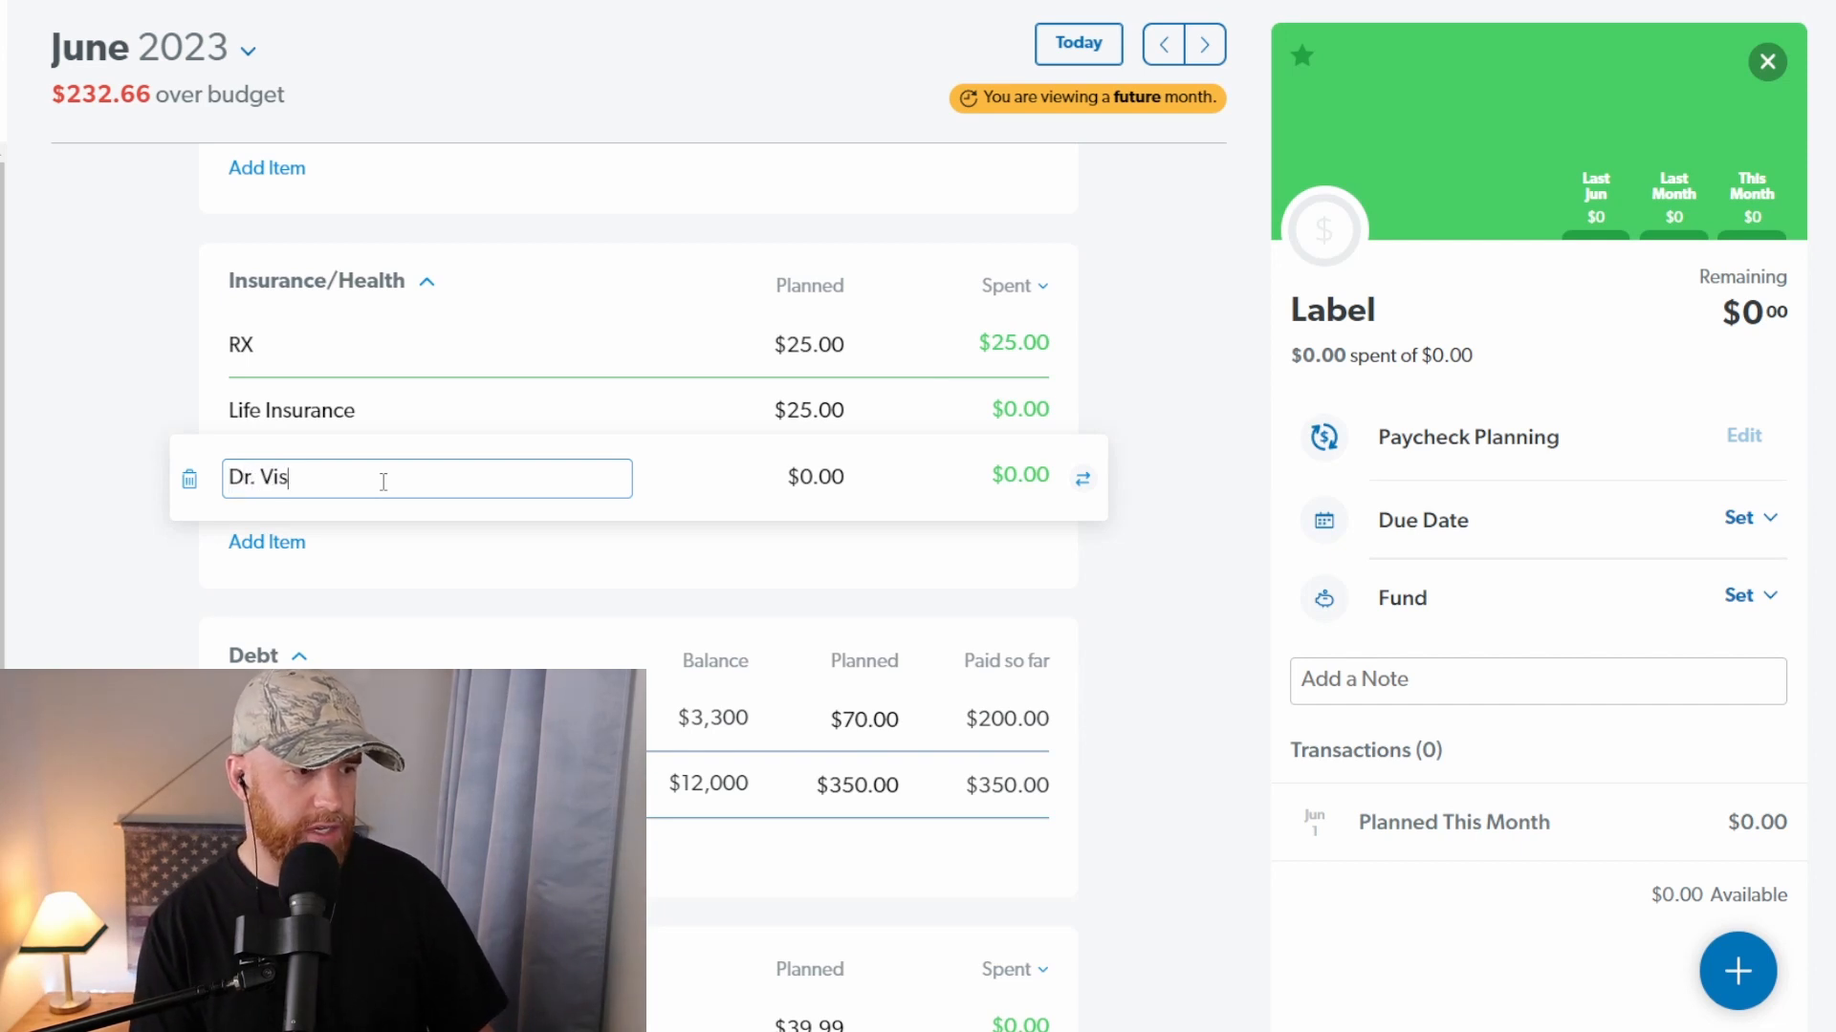
{"action": "type", "text": "it"}
{"action": "key", "text": "Tab"}
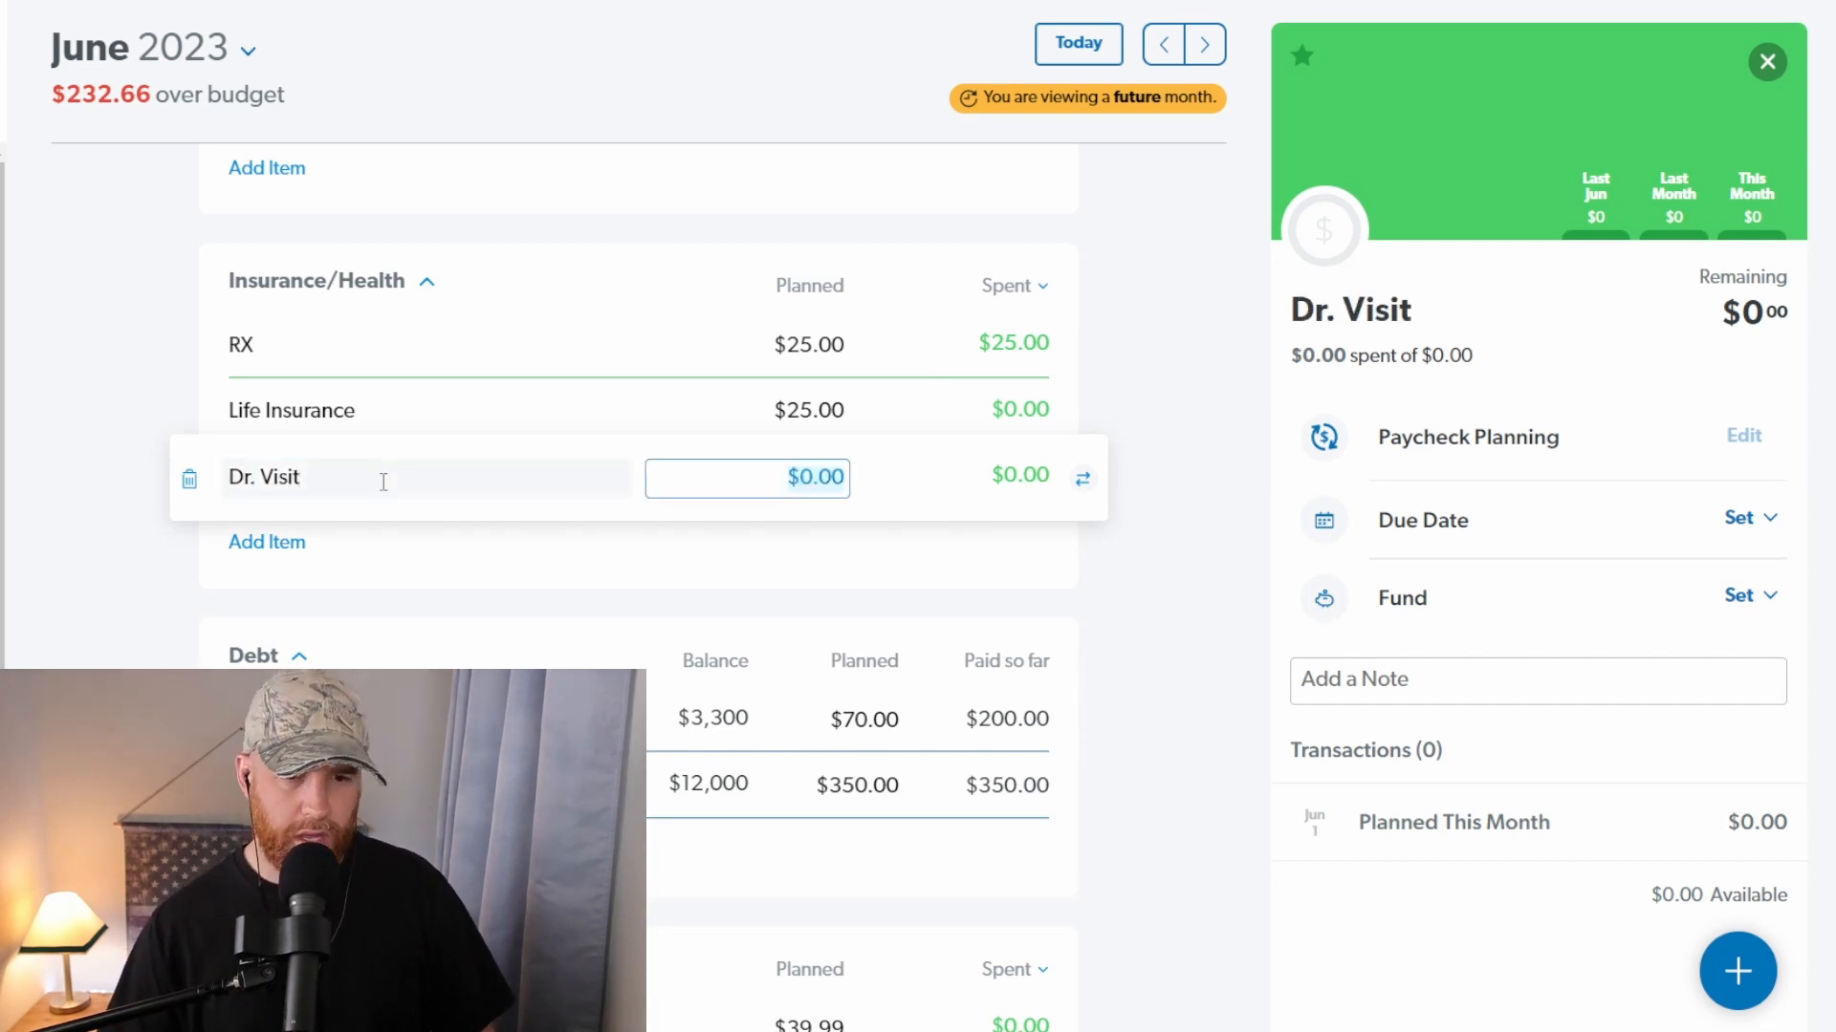
{"action": "type", "text": "150"}
{"action": "key", "text": "Tab"}
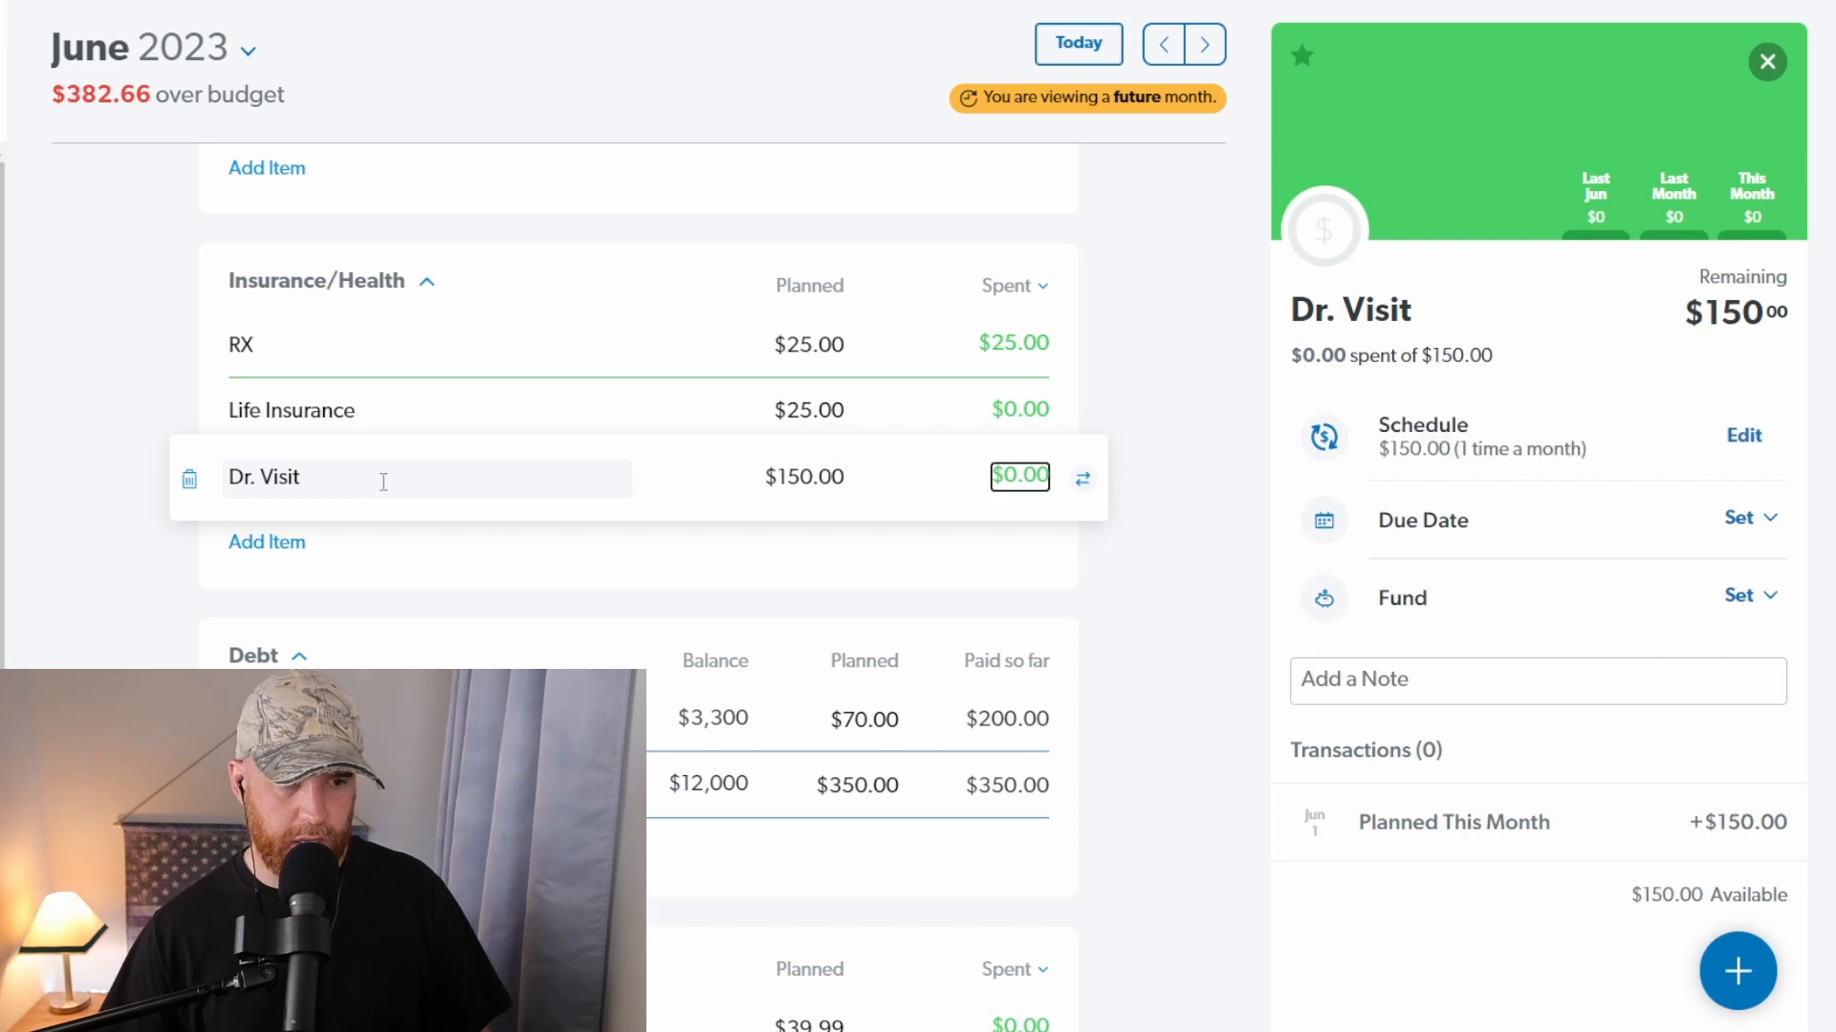
{"action": "left_click", "coordinate": [1767, 61]}
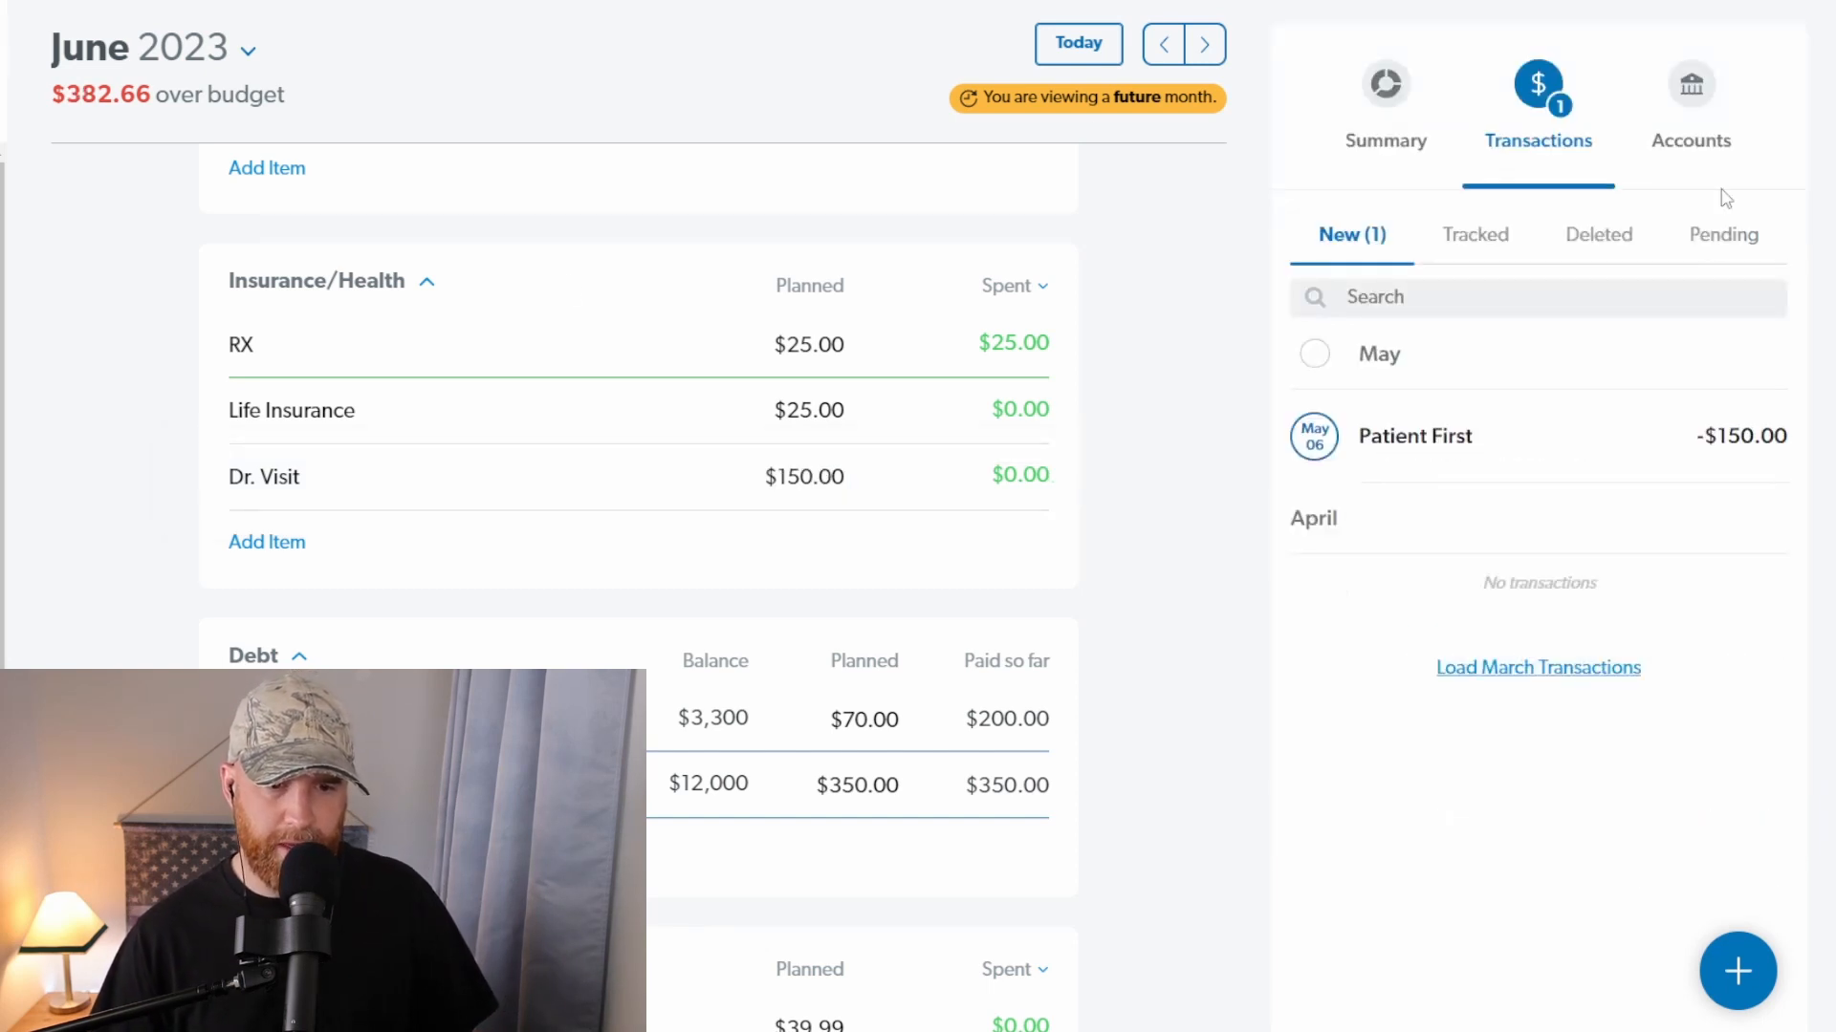
{"action": "left_click_drag", "start_coordinate": [1561, 409], "coordinate": [846, 480]}
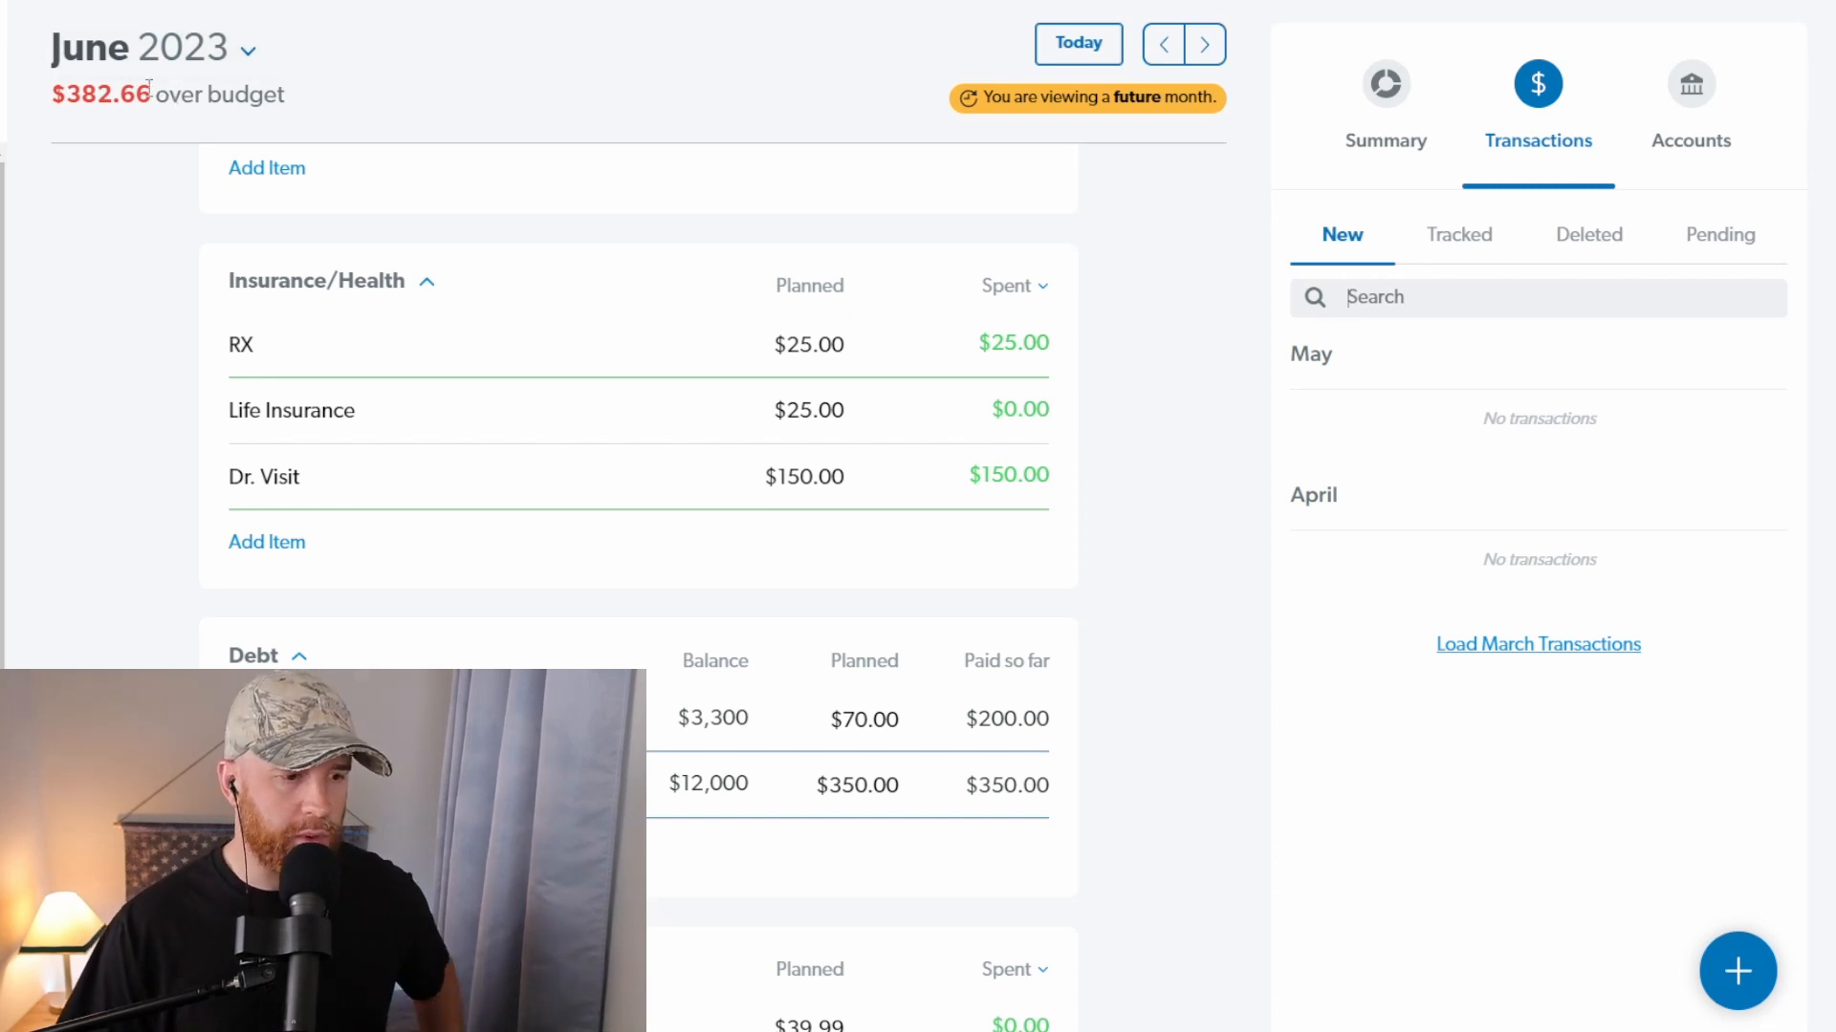
Step: Set the planned amount of Birthday Gift in the Giving group to $0
{"action": "scroll", "coordinate": [709, 466], "scroll_direction": "up", "scroll_amount": 15}
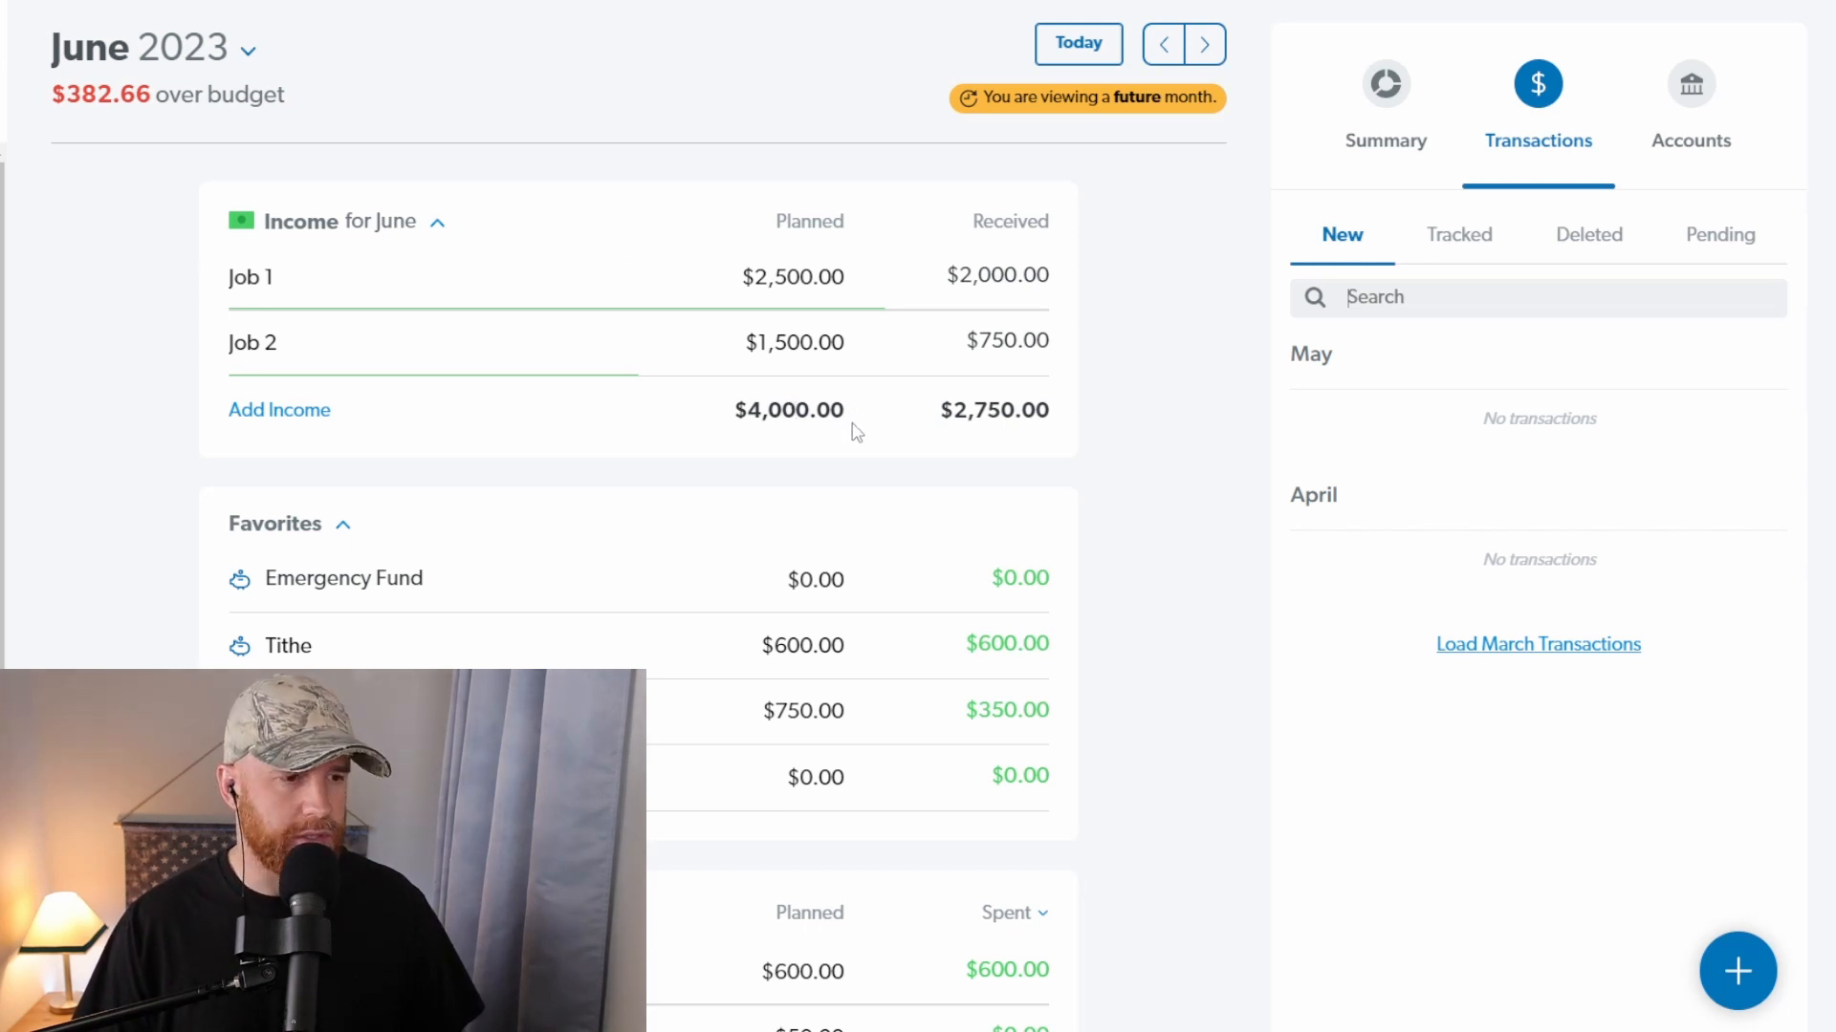
{"action": "scroll", "coordinate": [812, 406], "scroll_direction": "down", "scroll_amount": 2}
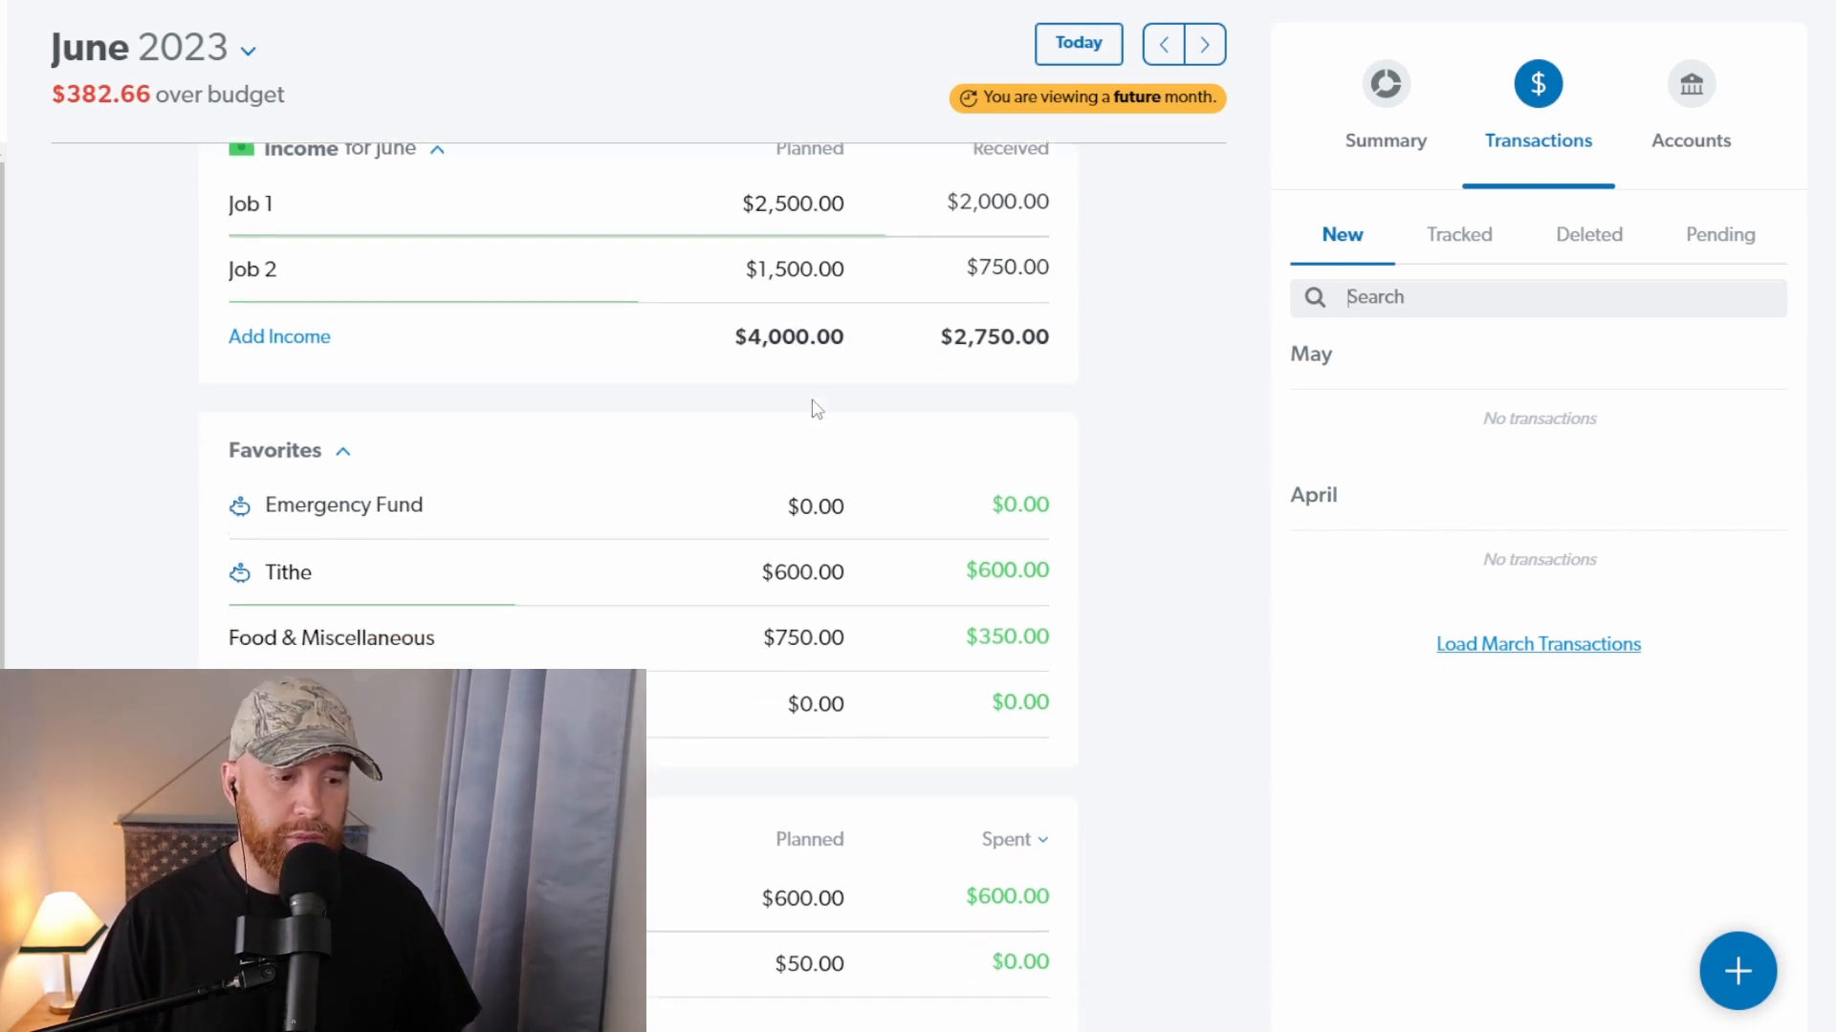
{"action": "scroll", "coordinate": [813, 410], "scroll_direction": "down", "scroll_amount": 4}
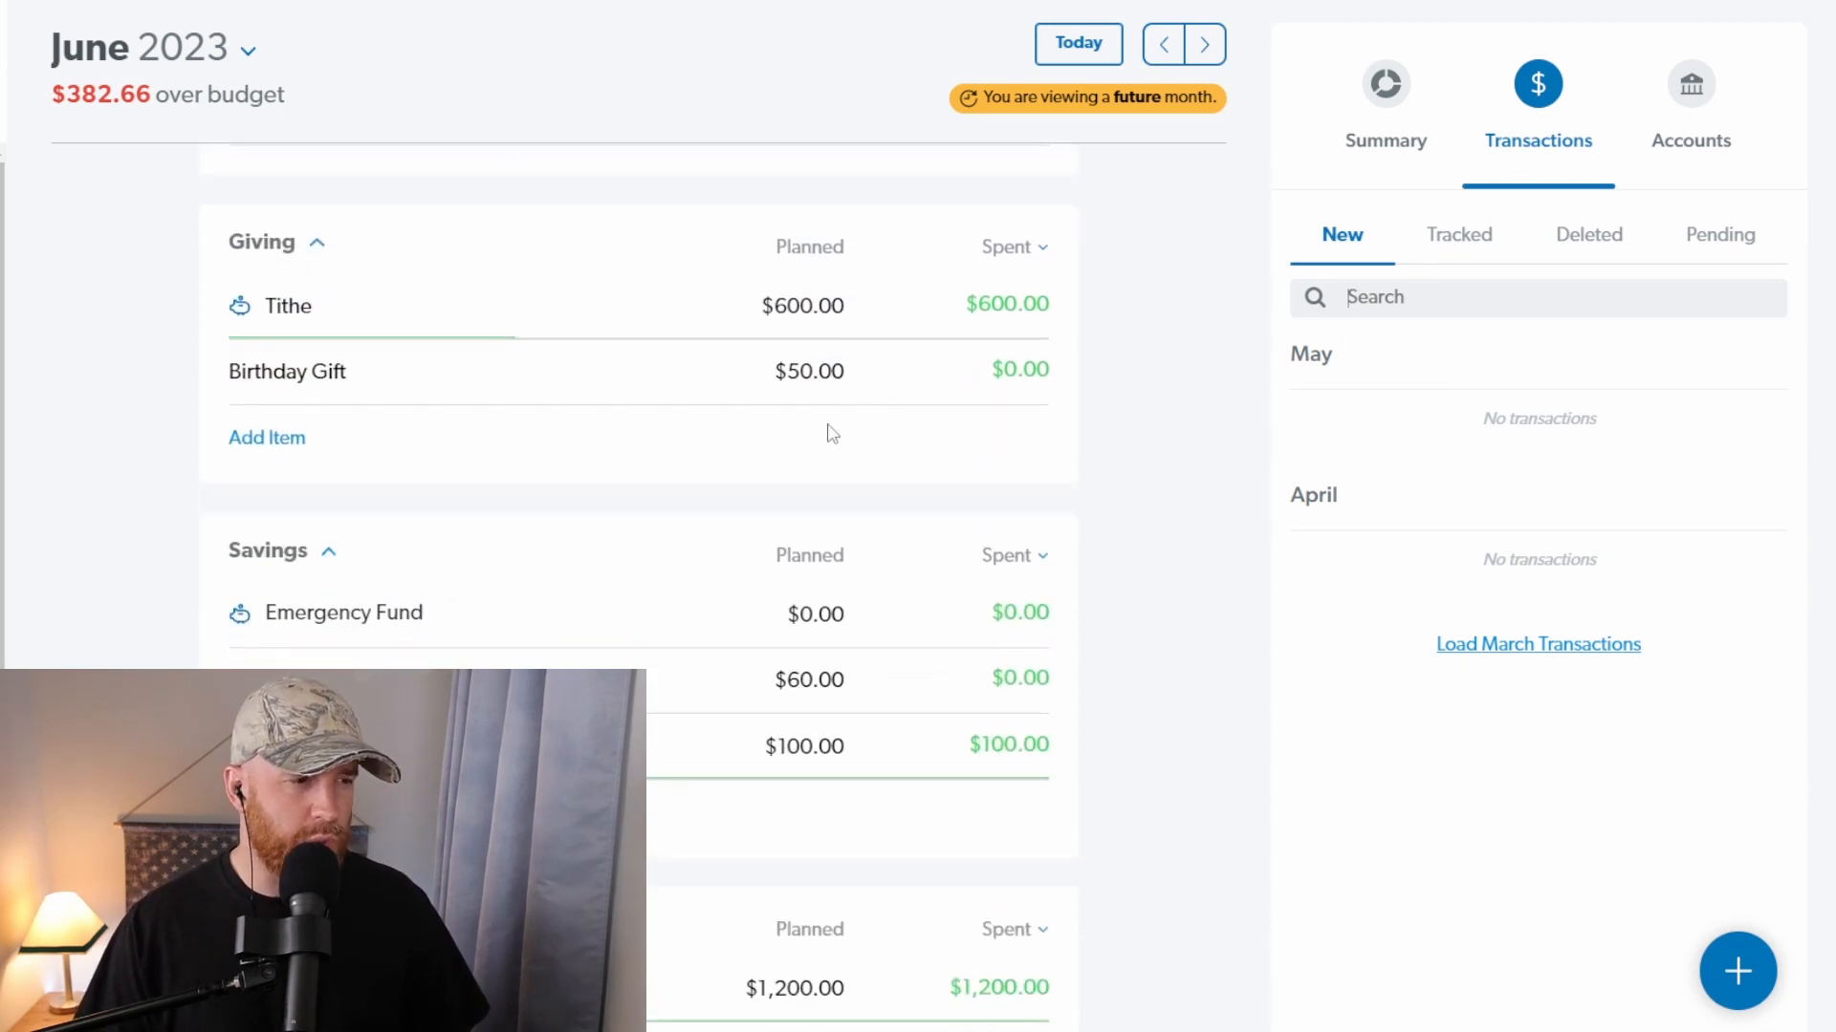
{"action": "left_click", "coordinate": [819, 368]}
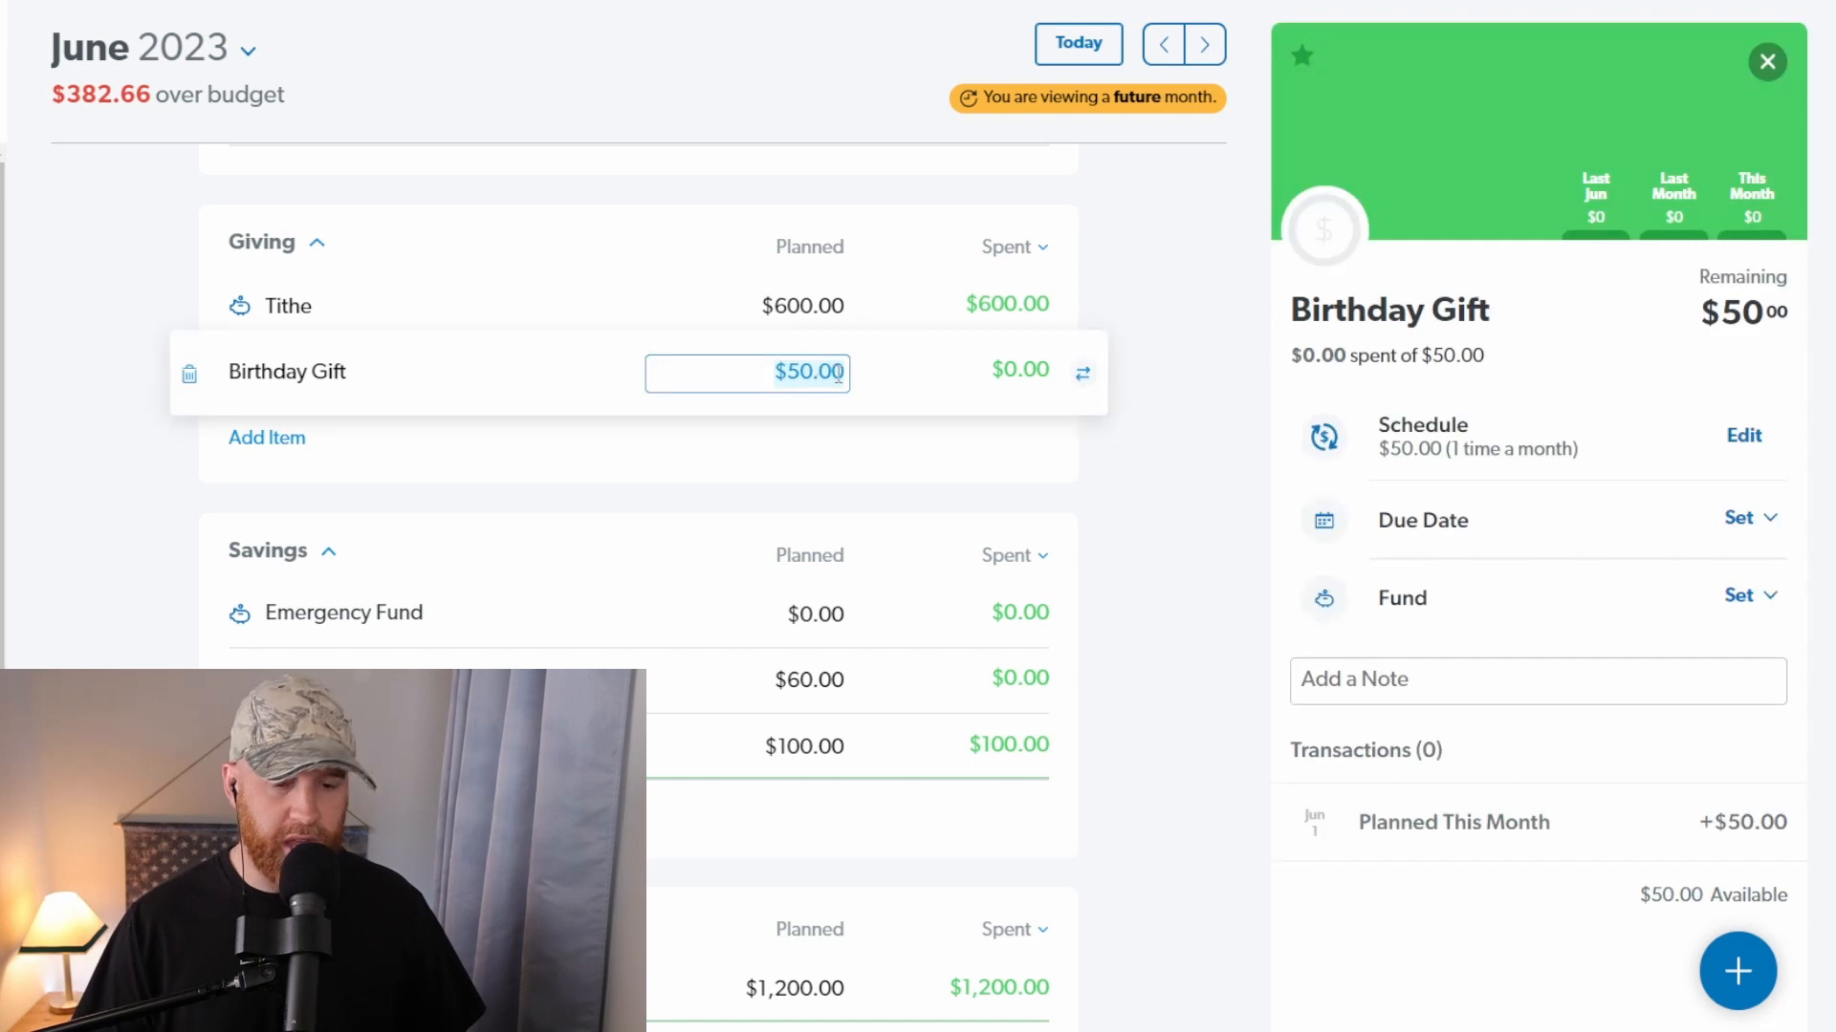
{"action": "type", "text": "0"}
{"action": "key", "text": "Tab"}
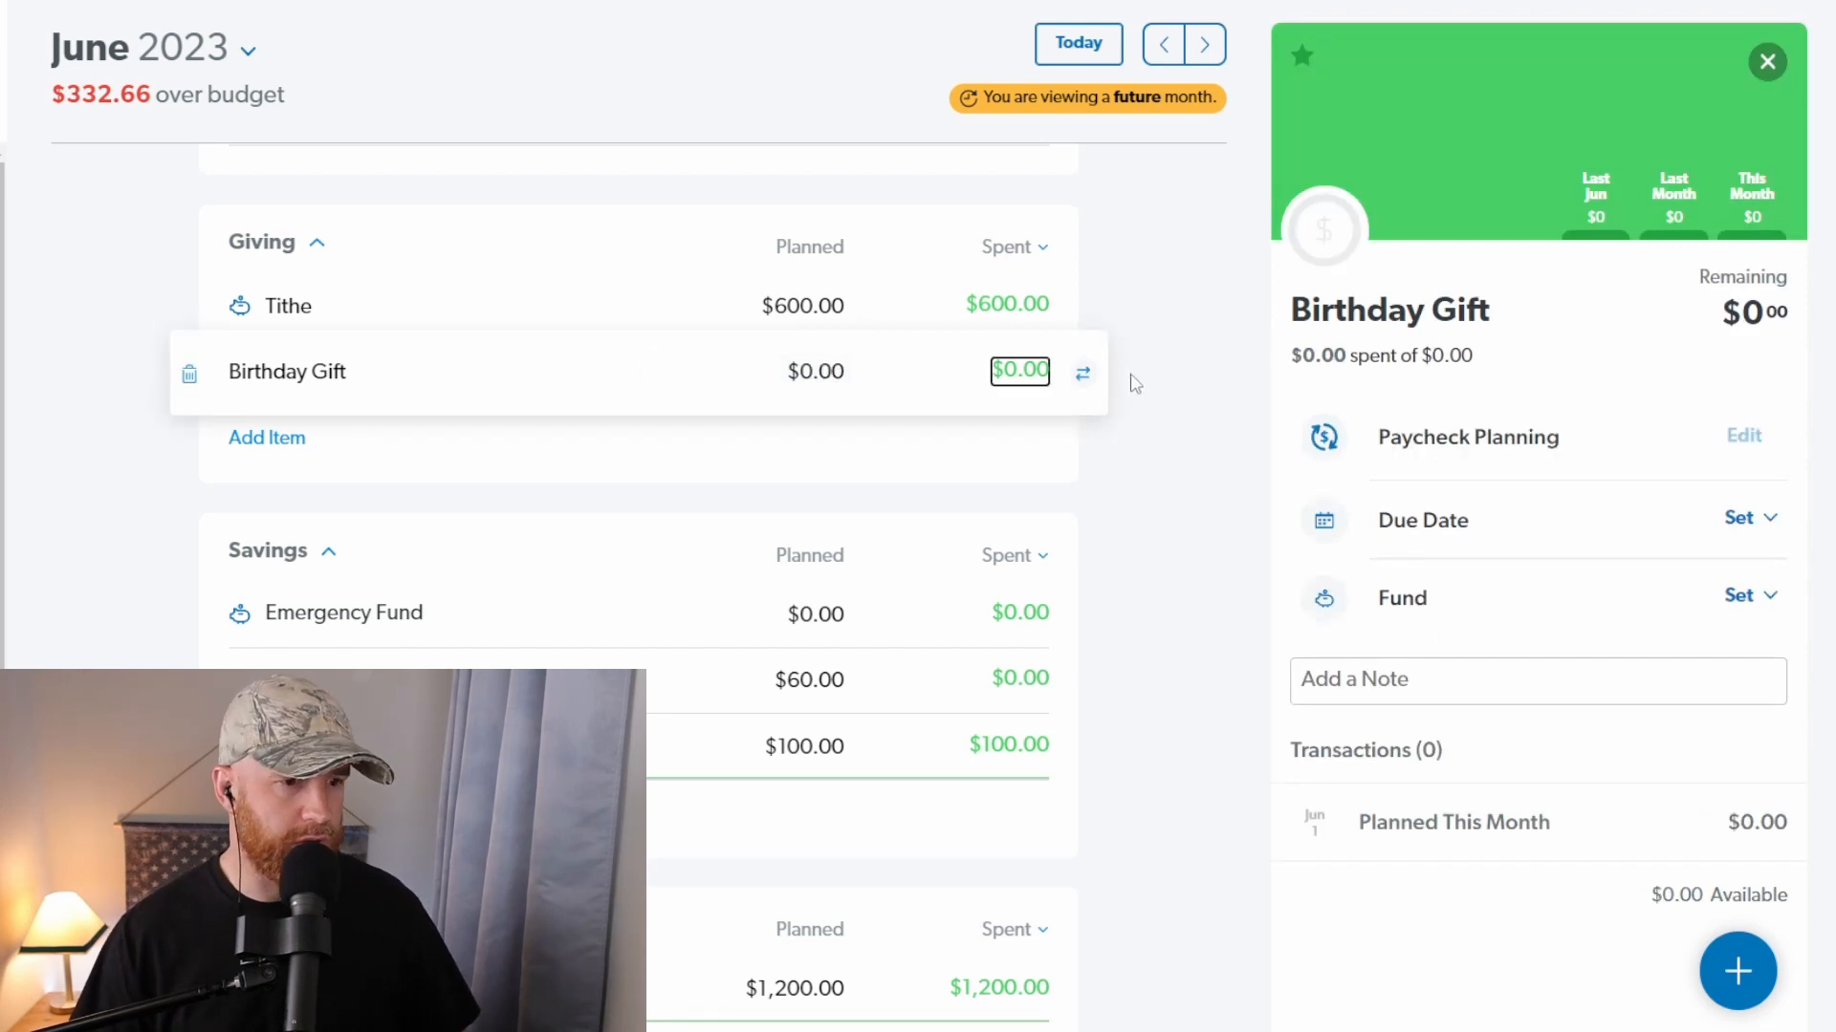
{"action": "left_click", "coordinate": [1168, 409]}
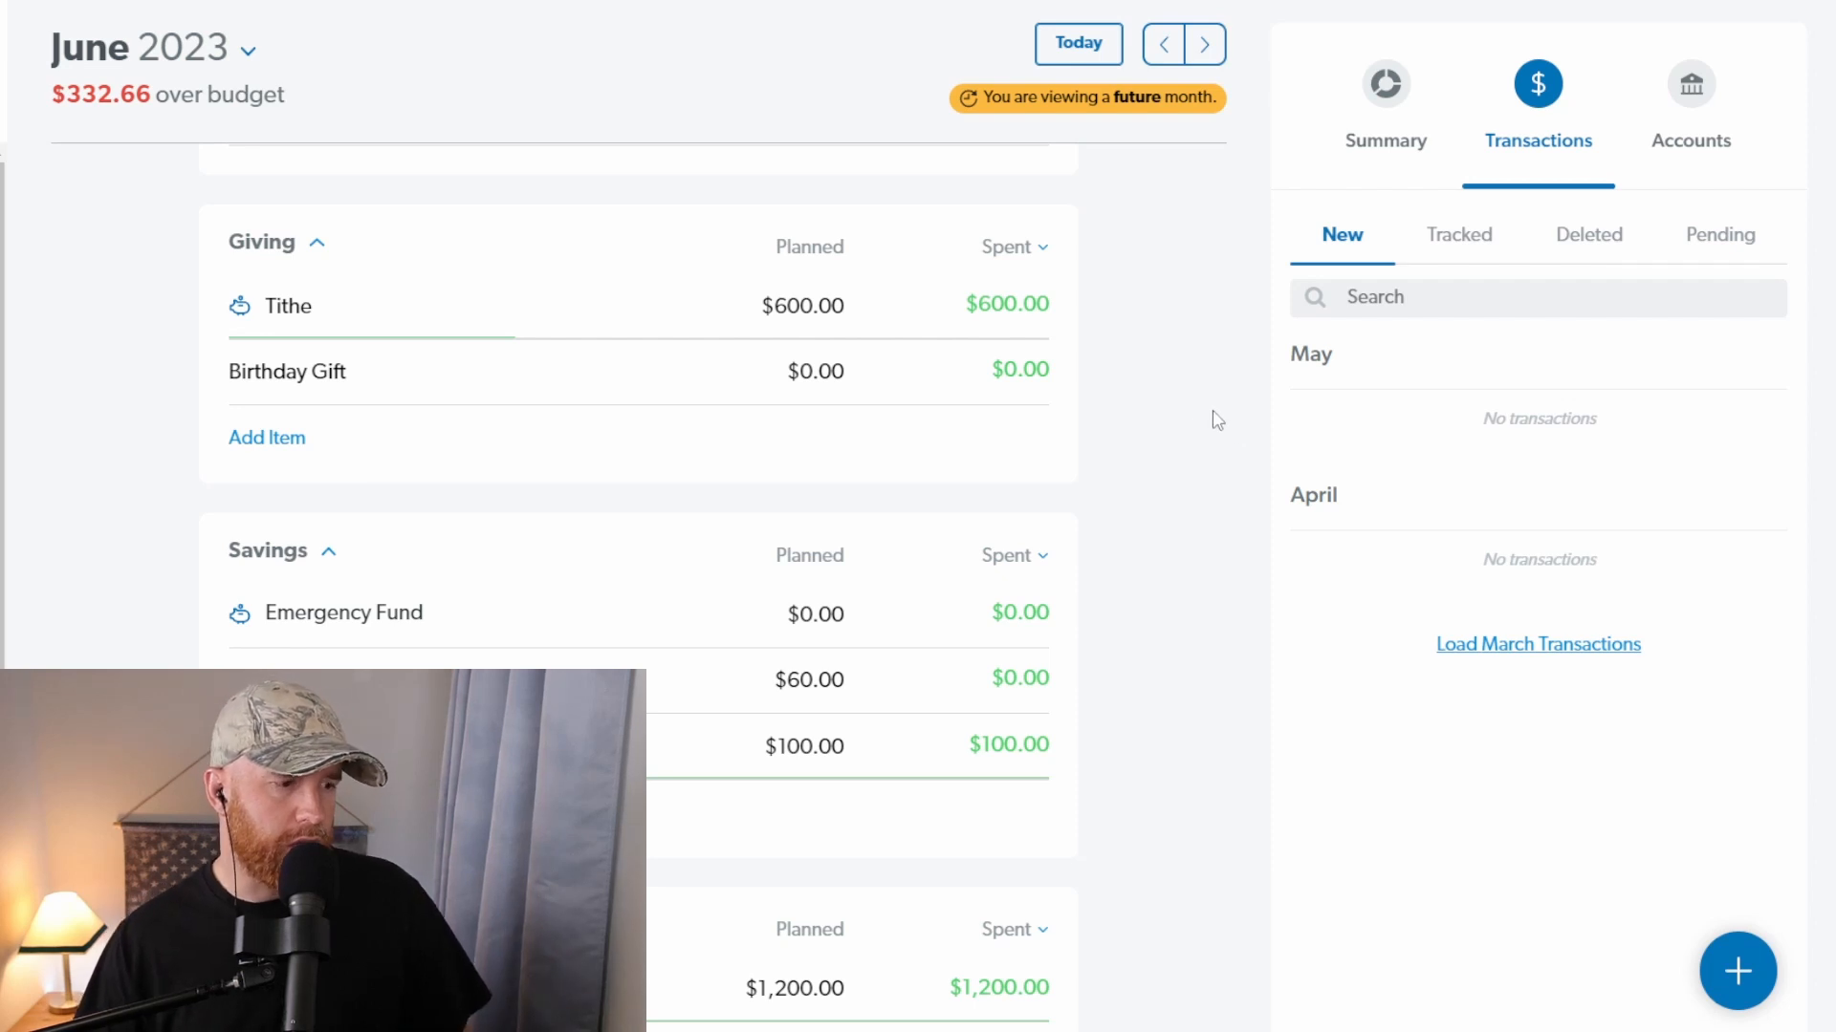
Step: Set the planned amount of the Christmas fund in the Savings group to $0
{"action": "scroll", "coordinate": [1157, 454], "scroll_direction": "down", "scroll_amount": 1}
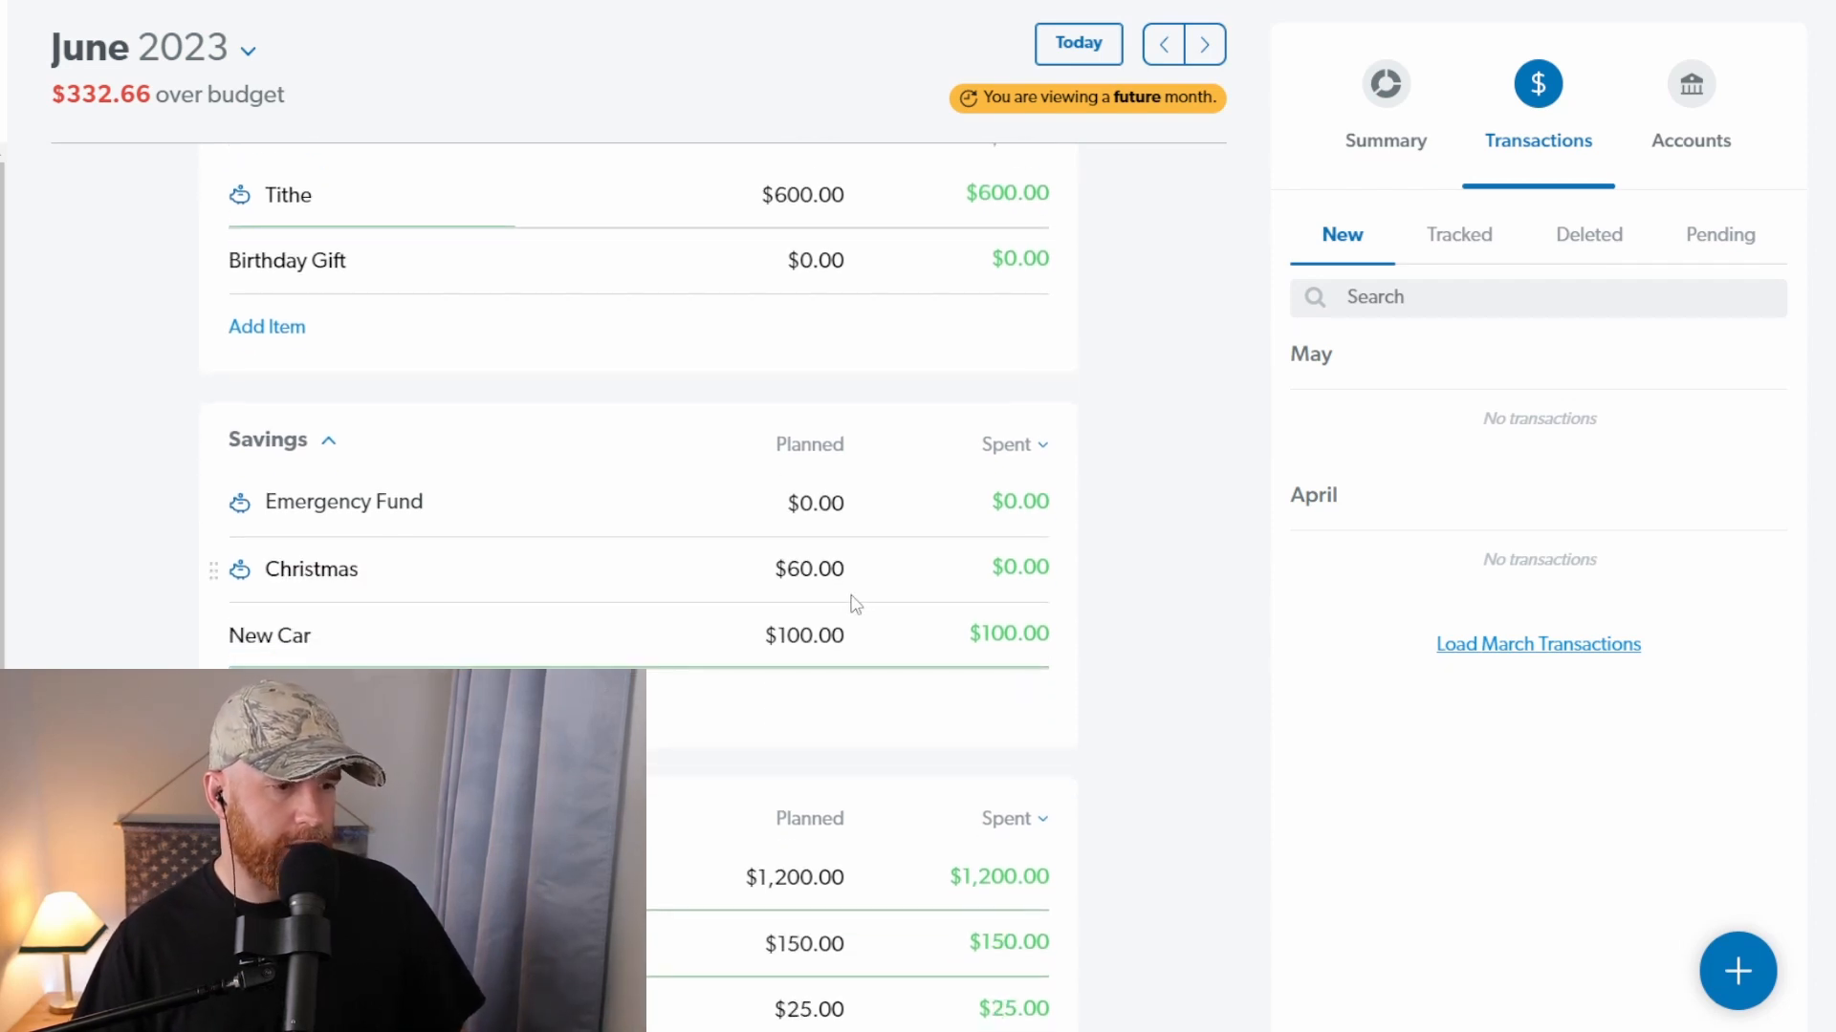
{"action": "left_click", "coordinate": [828, 572]}
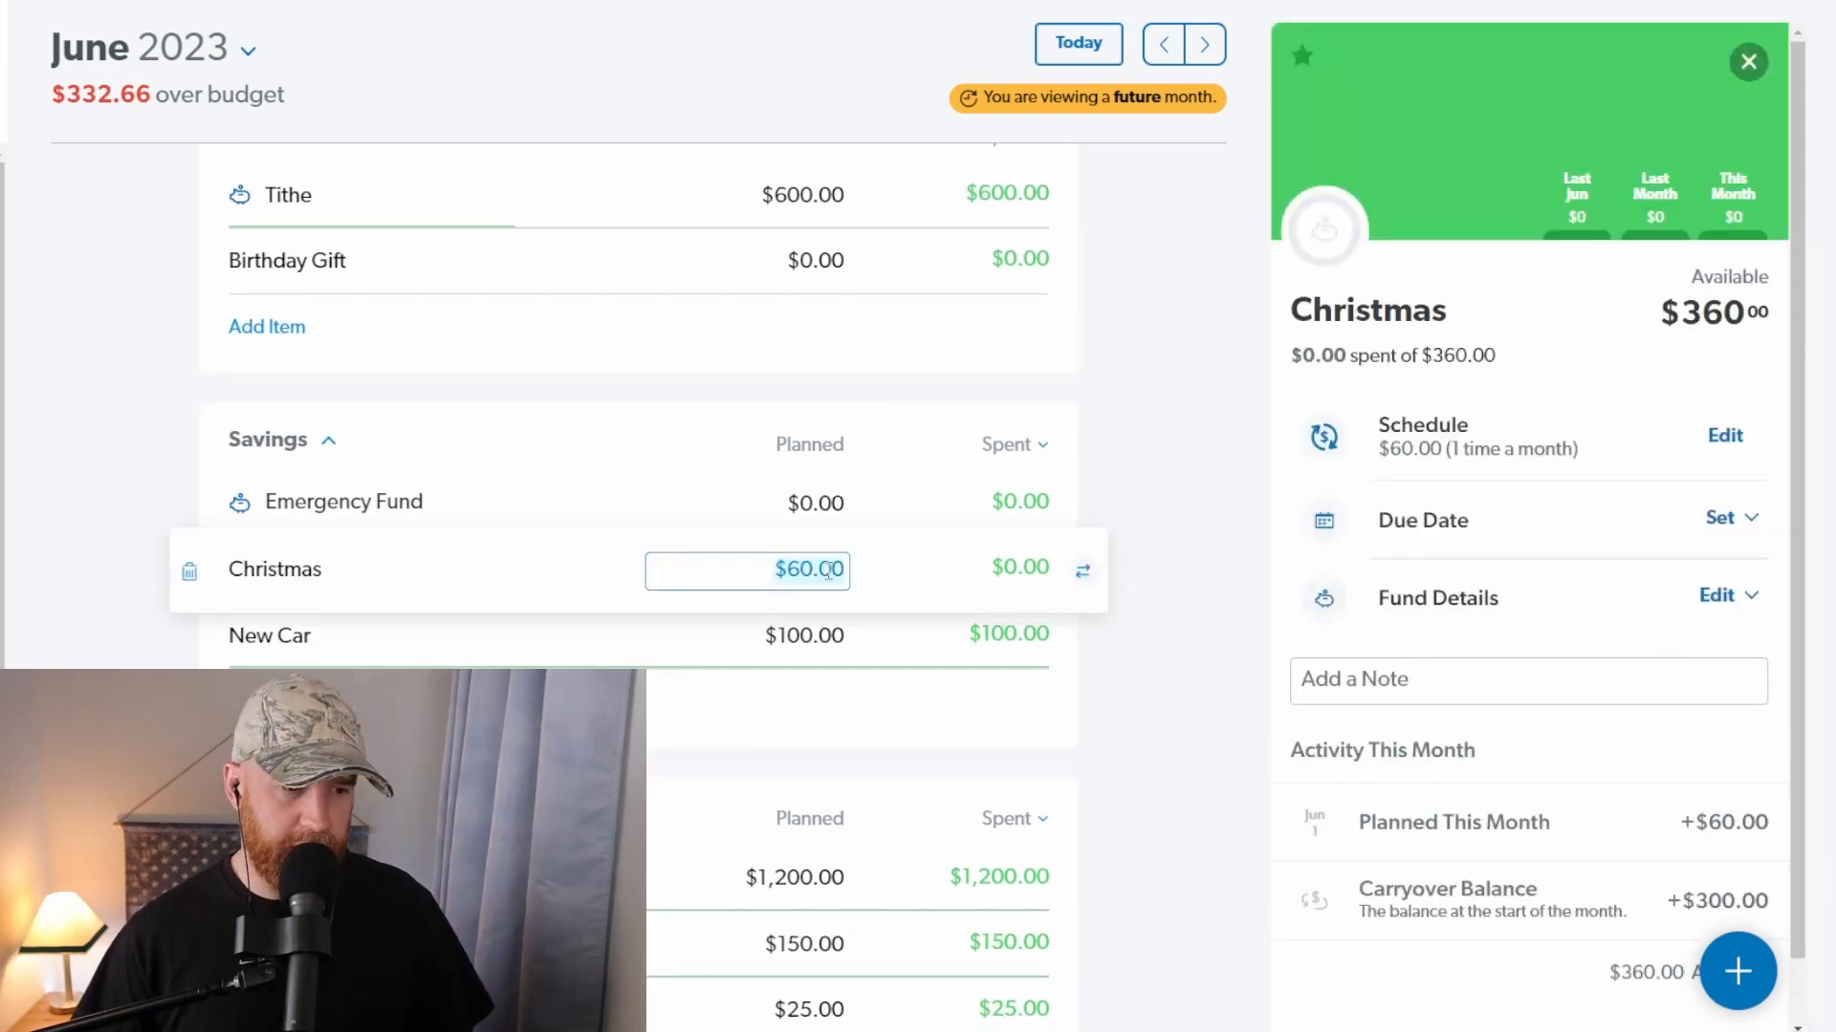
{"action": "type", "text": "0"}
{"action": "key", "text": "Tab"}
{"action": "left_click", "coordinate": [1195, 413]}
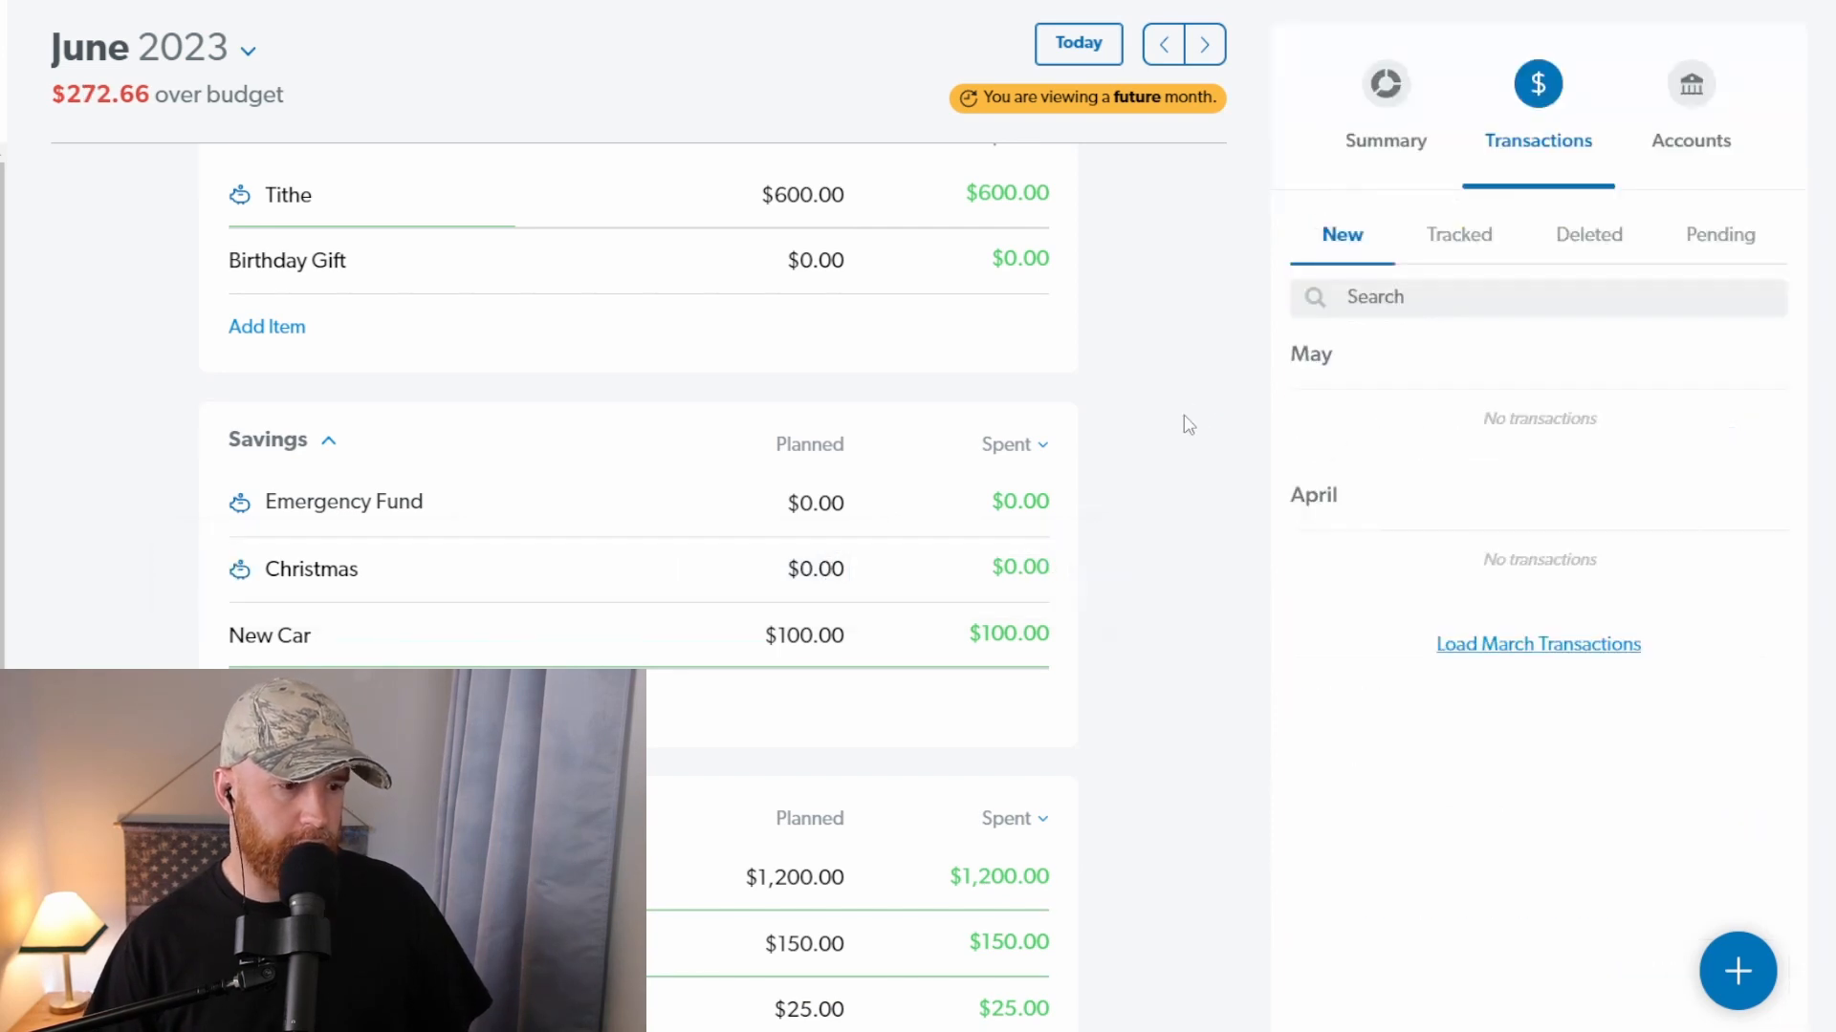
Step: Set the planned amount of Eating Out in the Food group to $50
{"action": "scroll", "coordinate": [1214, 163], "scroll_direction": "down", "scroll_amount": 6}
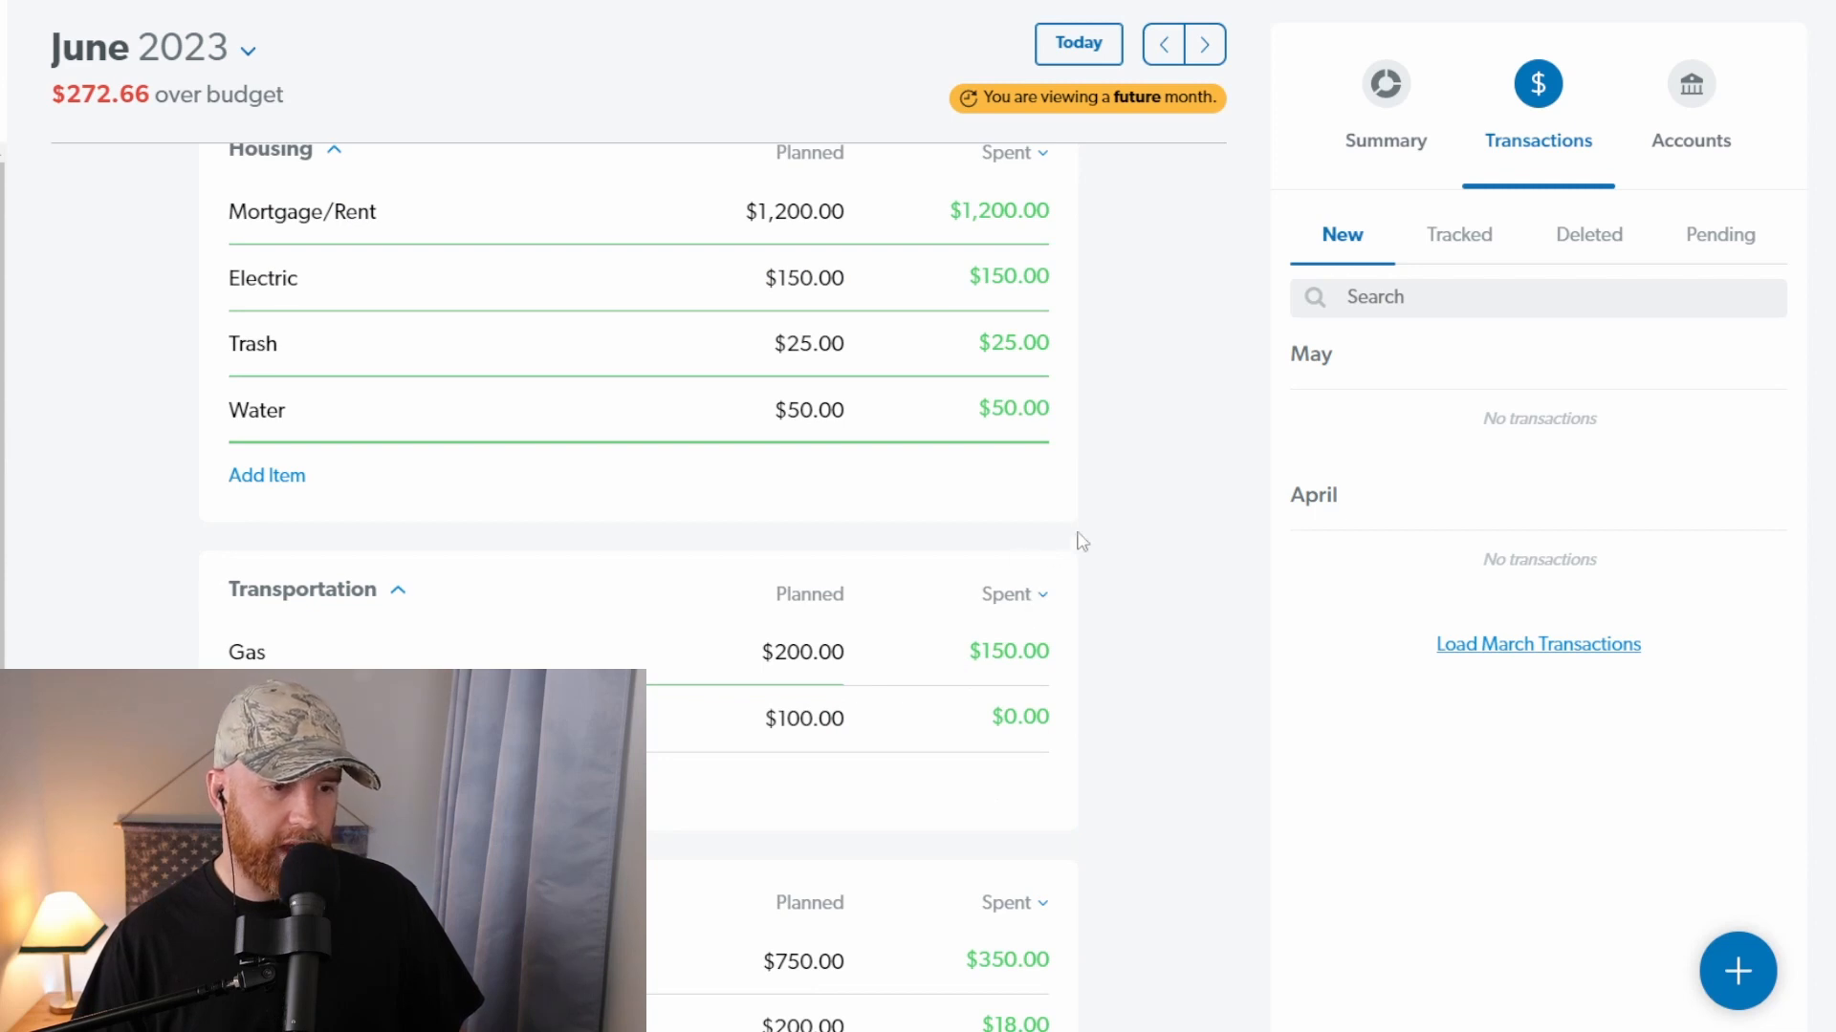
{"action": "scroll", "coordinate": [1152, 512], "scroll_direction": "down", "scroll_amount": 1}
{"action": "scroll", "coordinate": [1157, 513], "scroll_direction": "down", "scroll_amount": 3}
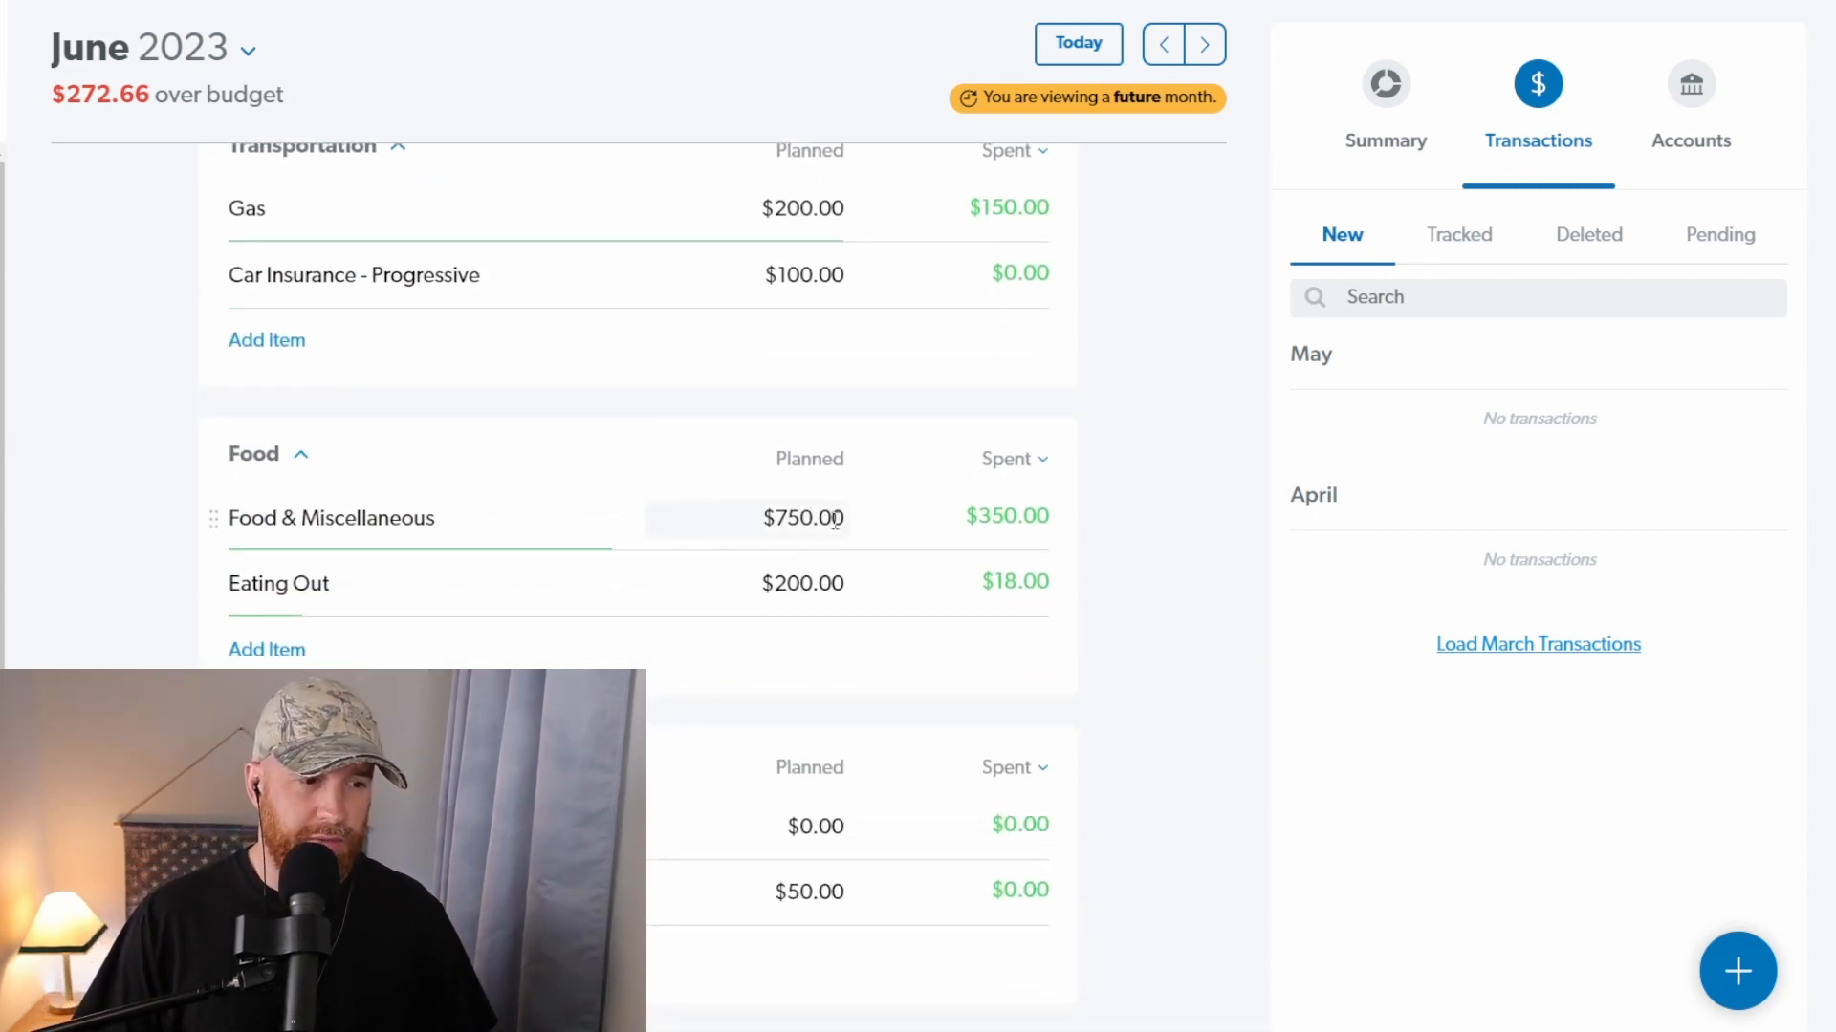
{"action": "left_click", "coordinate": [811, 595]}
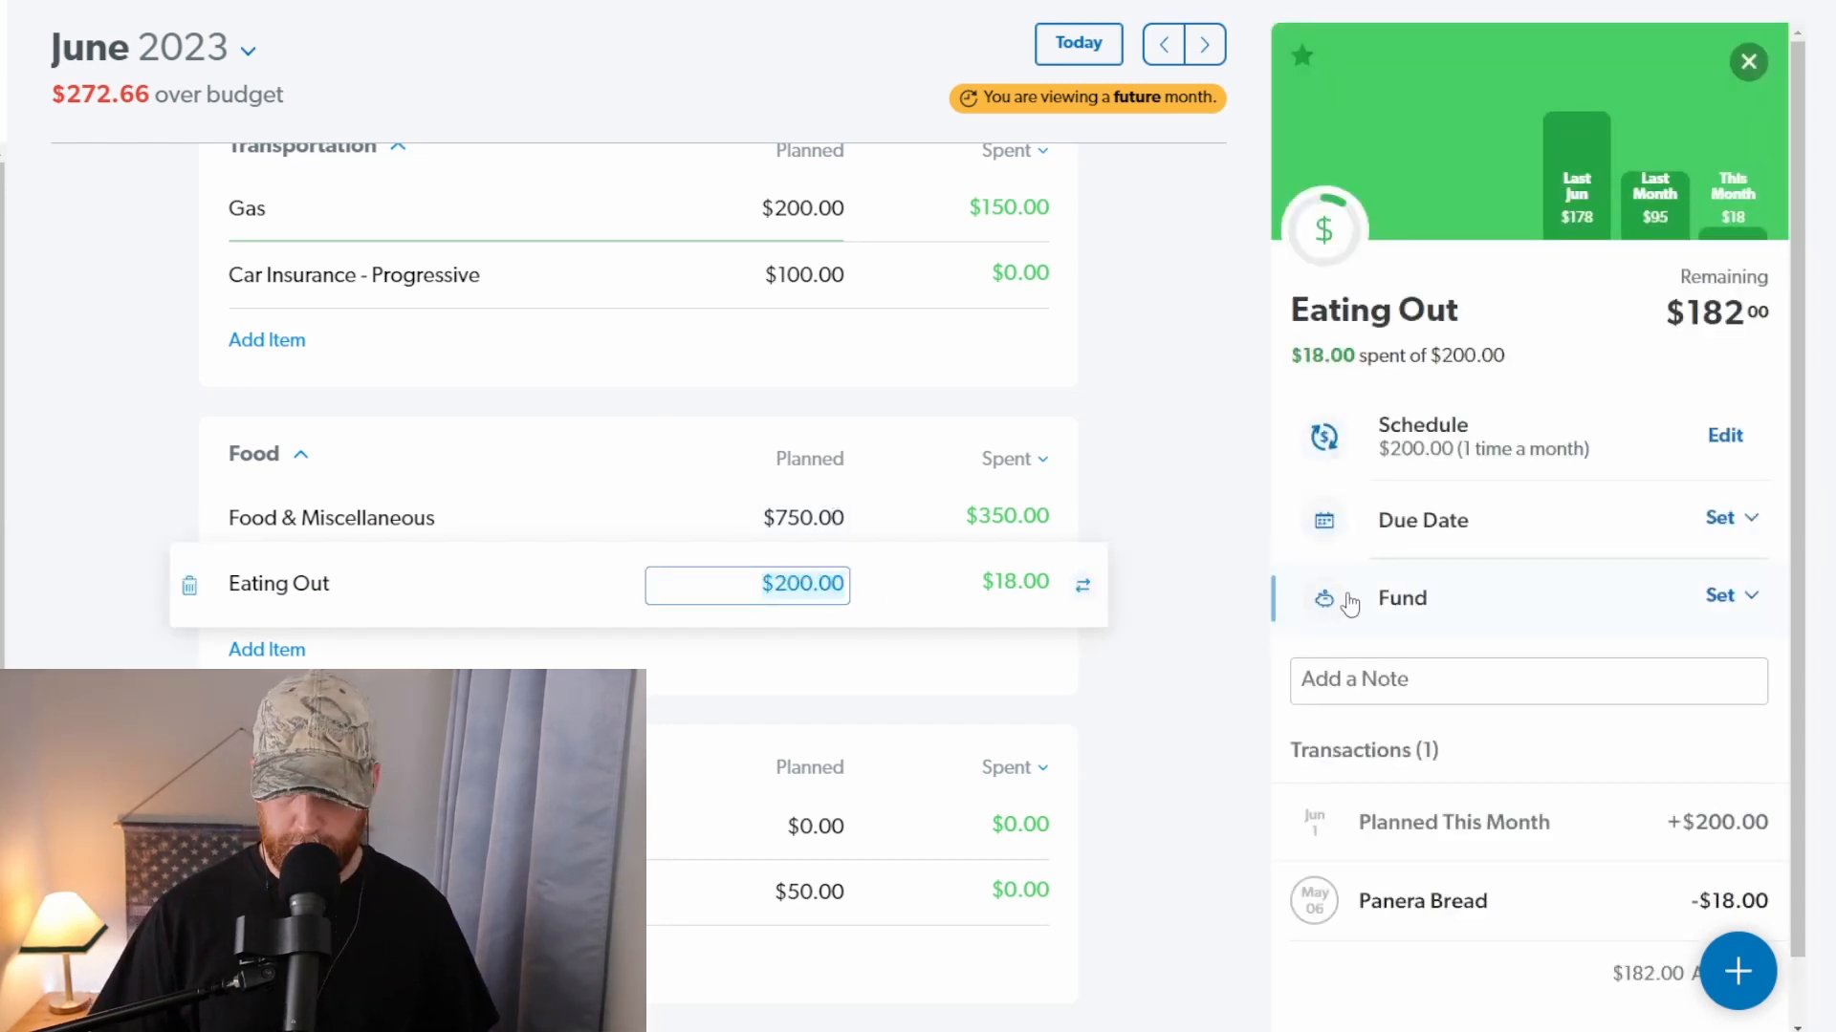
{"action": "type", "text": "50"}
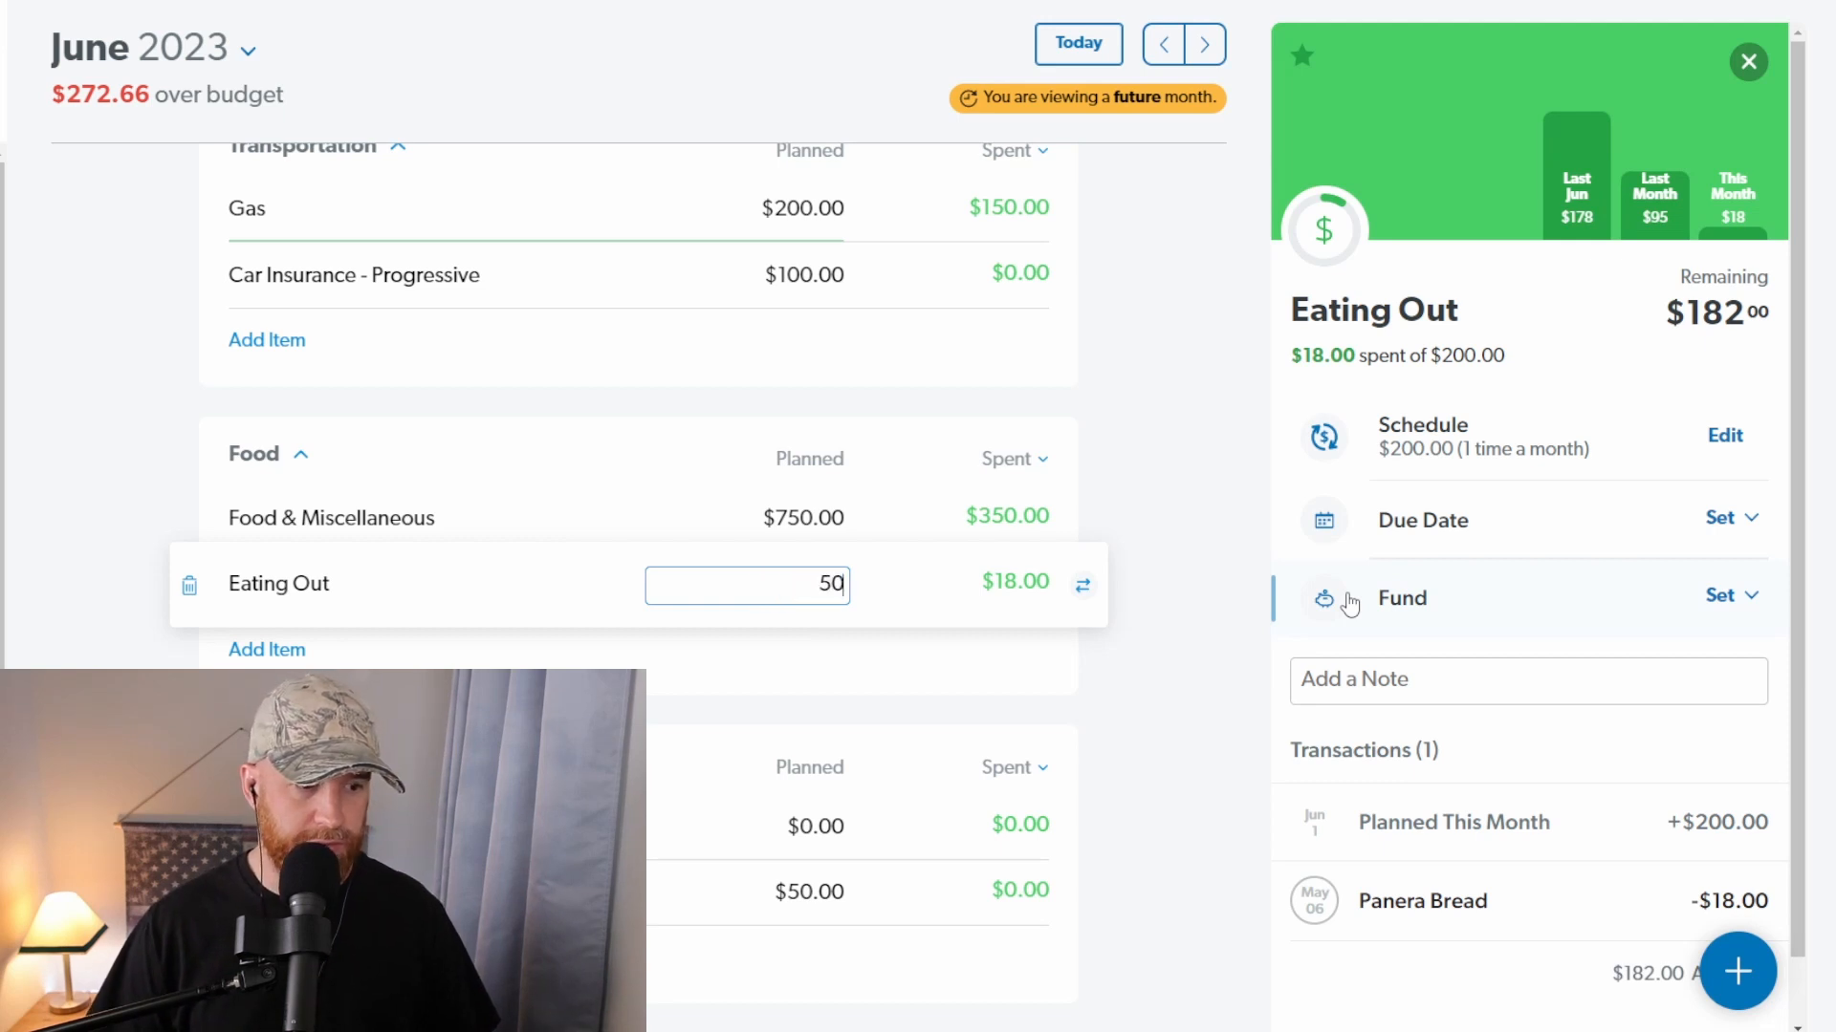
{"action": "key", "text": "Tab"}
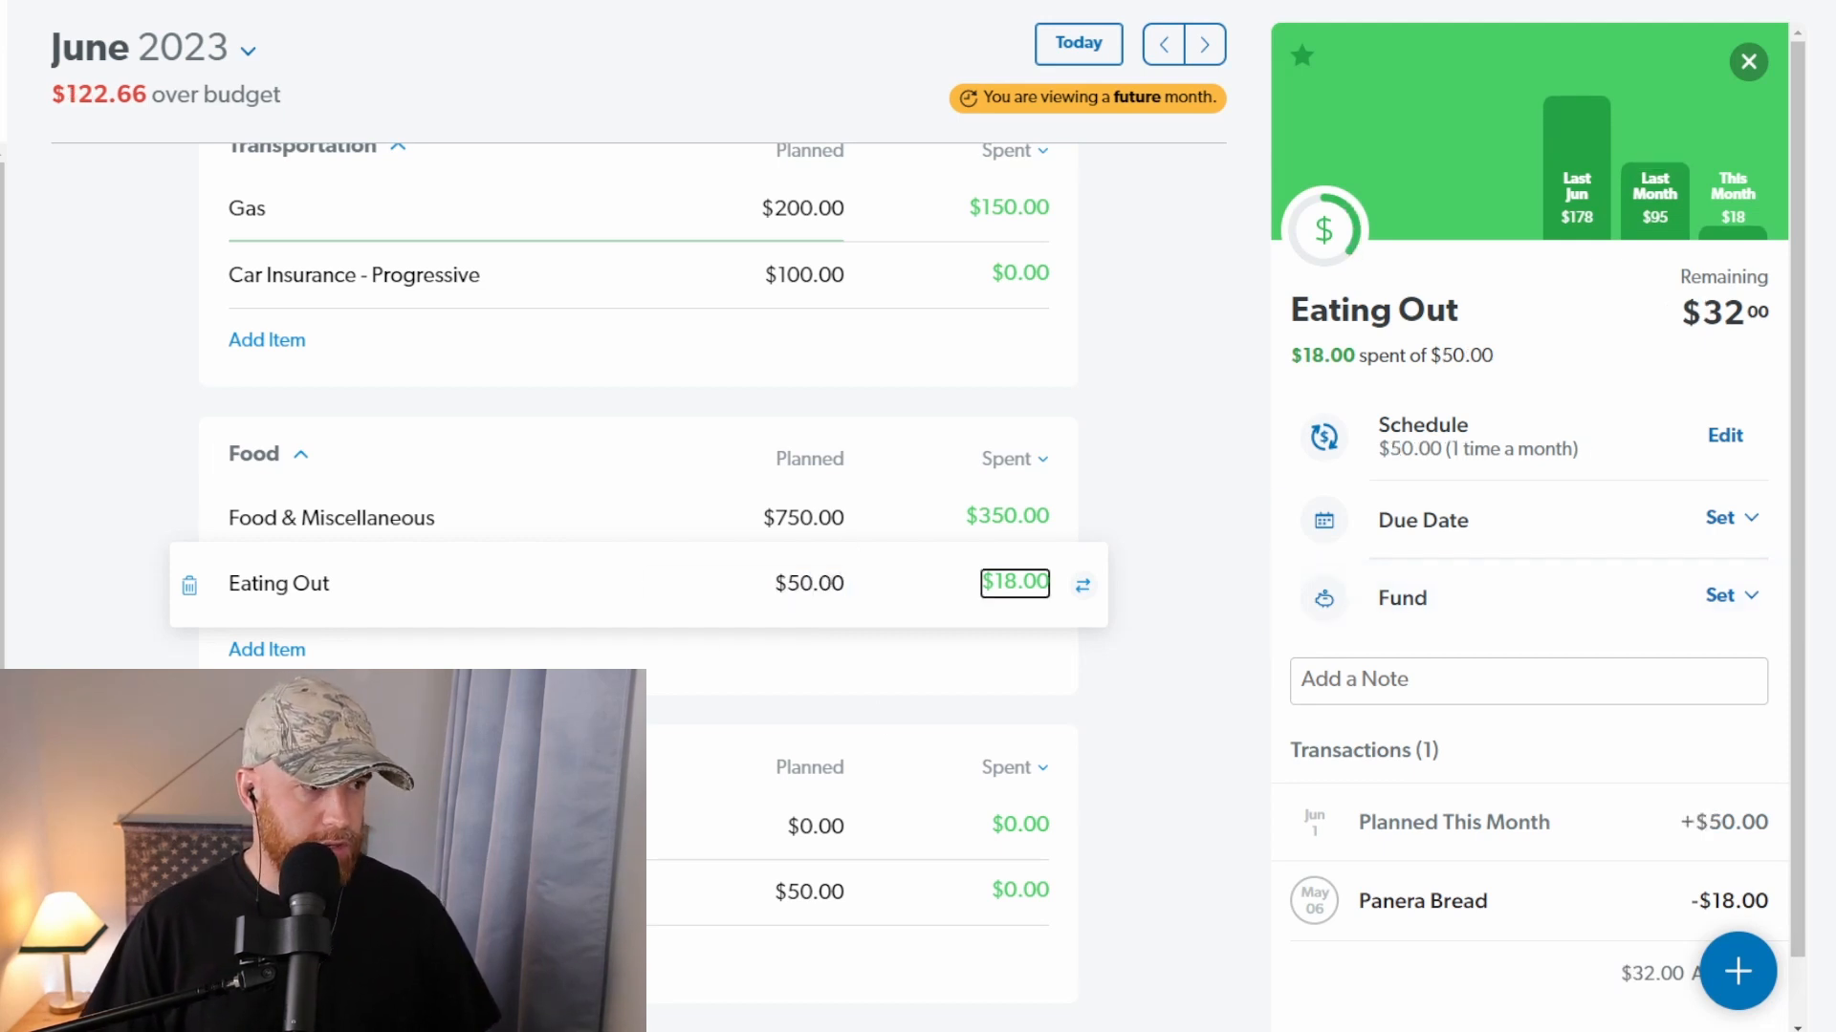
{"action": "left_click_drag", "start_coordinate": [67, 94], "coordinate": [141, 86]}
{"action": "left_click", "coordinate": [451, 110]}
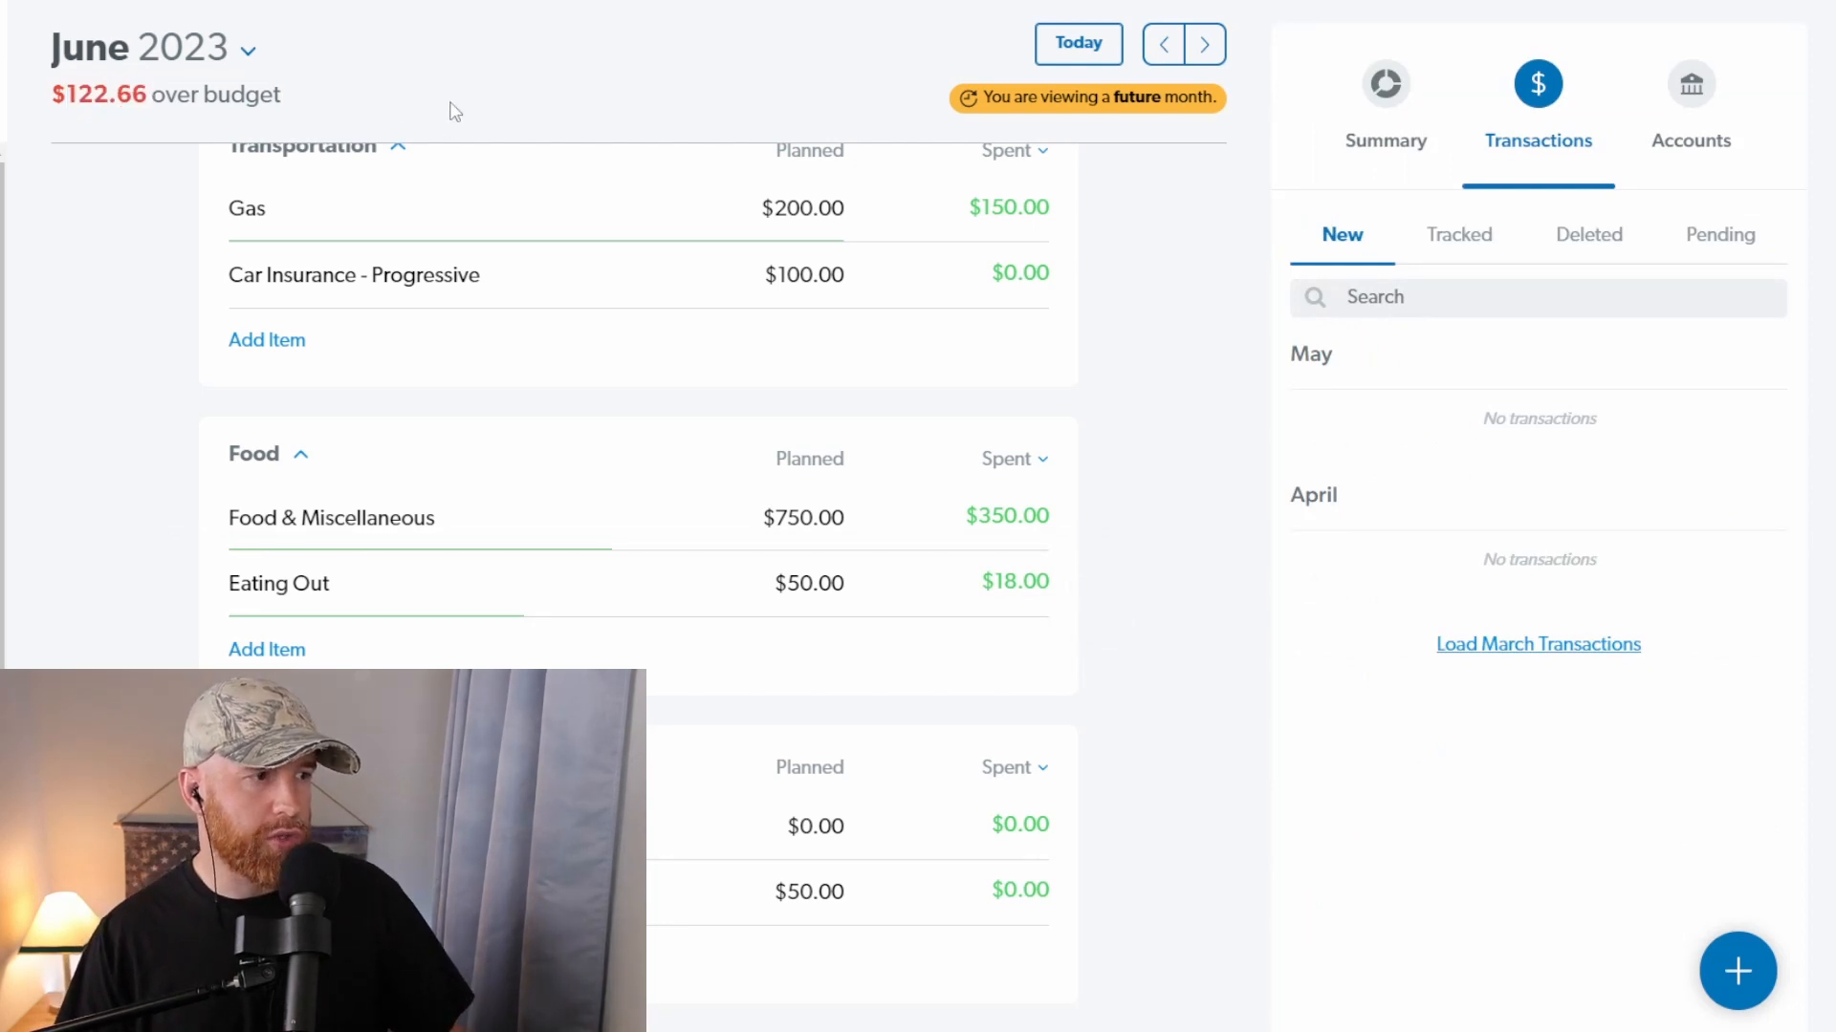
Step: Zero the planned amount of Food & Miscellaneous, copy the amount left to budget and set the item's planned amount to $627.34
{"action": "left_click", "coordinate": [818, 517]}
{"action": "type", "text": "0"}
{"action": "key", "text": "Tab"}
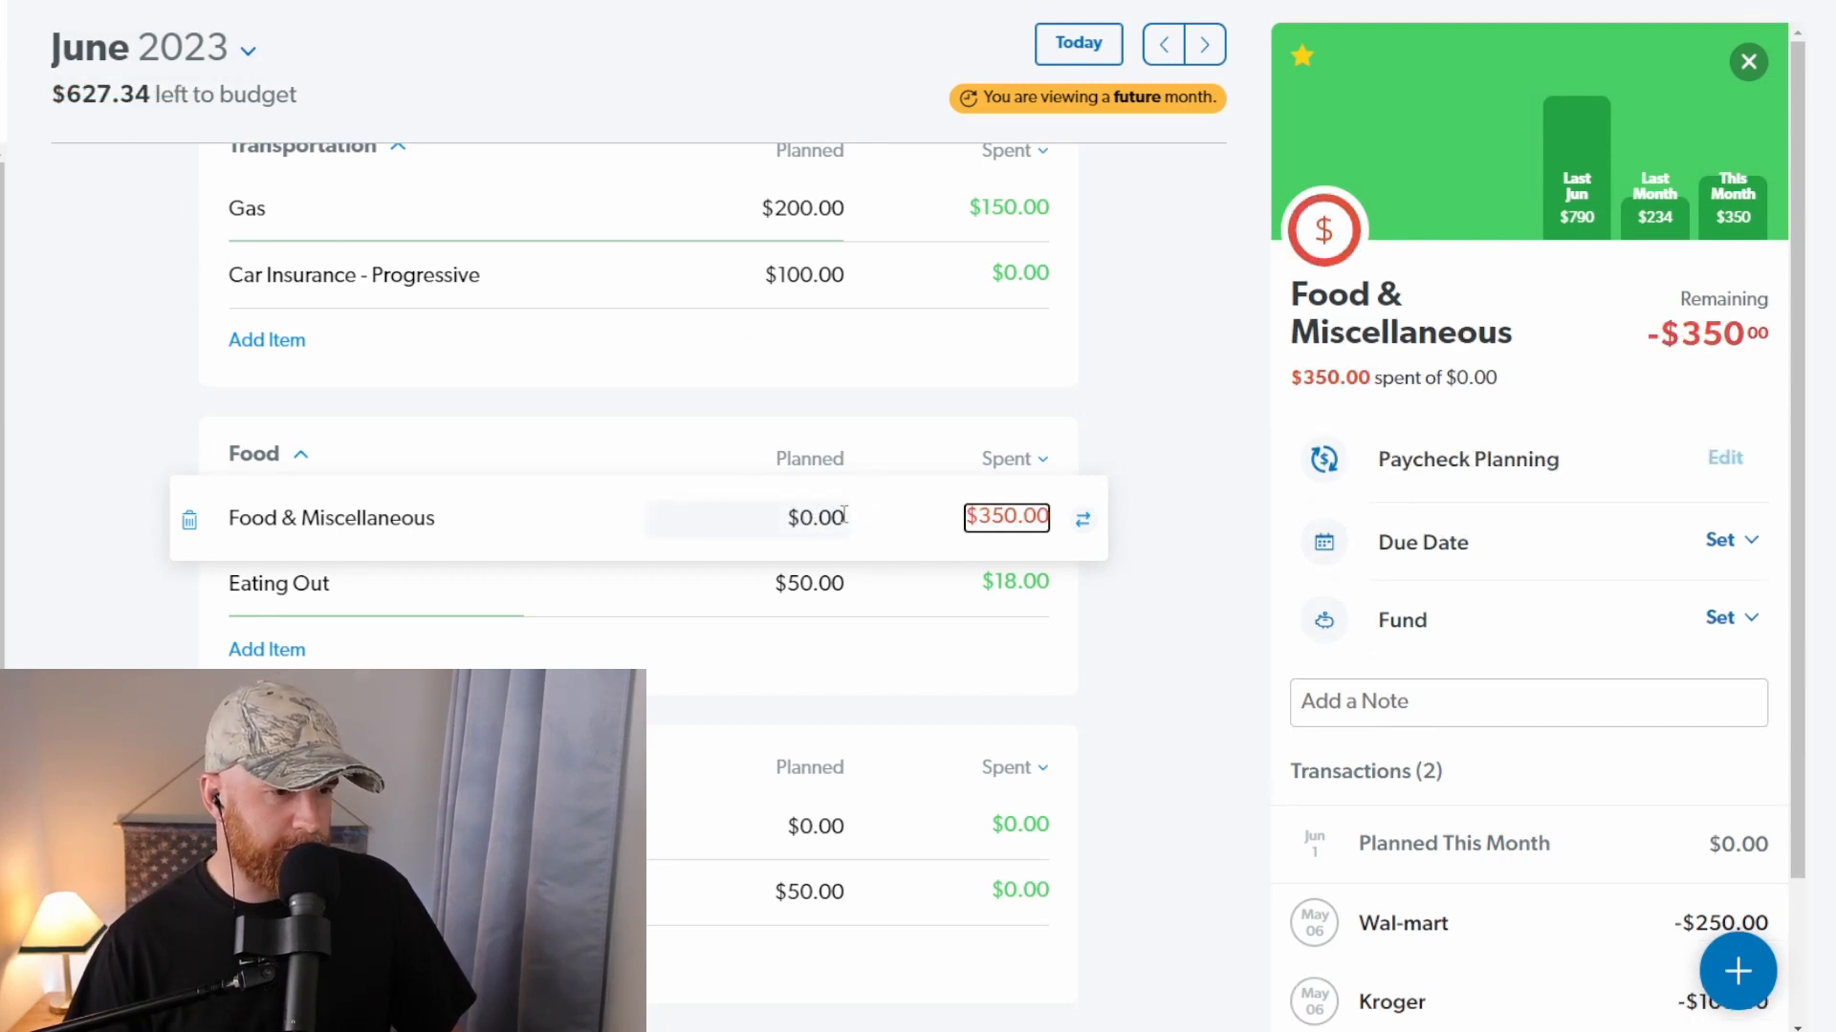
{"action": "left_click_drag", "start_coordinate": [65, 95], "coordinate": [148, 94]}
{"action": "key", "text": "ctrl+c"}
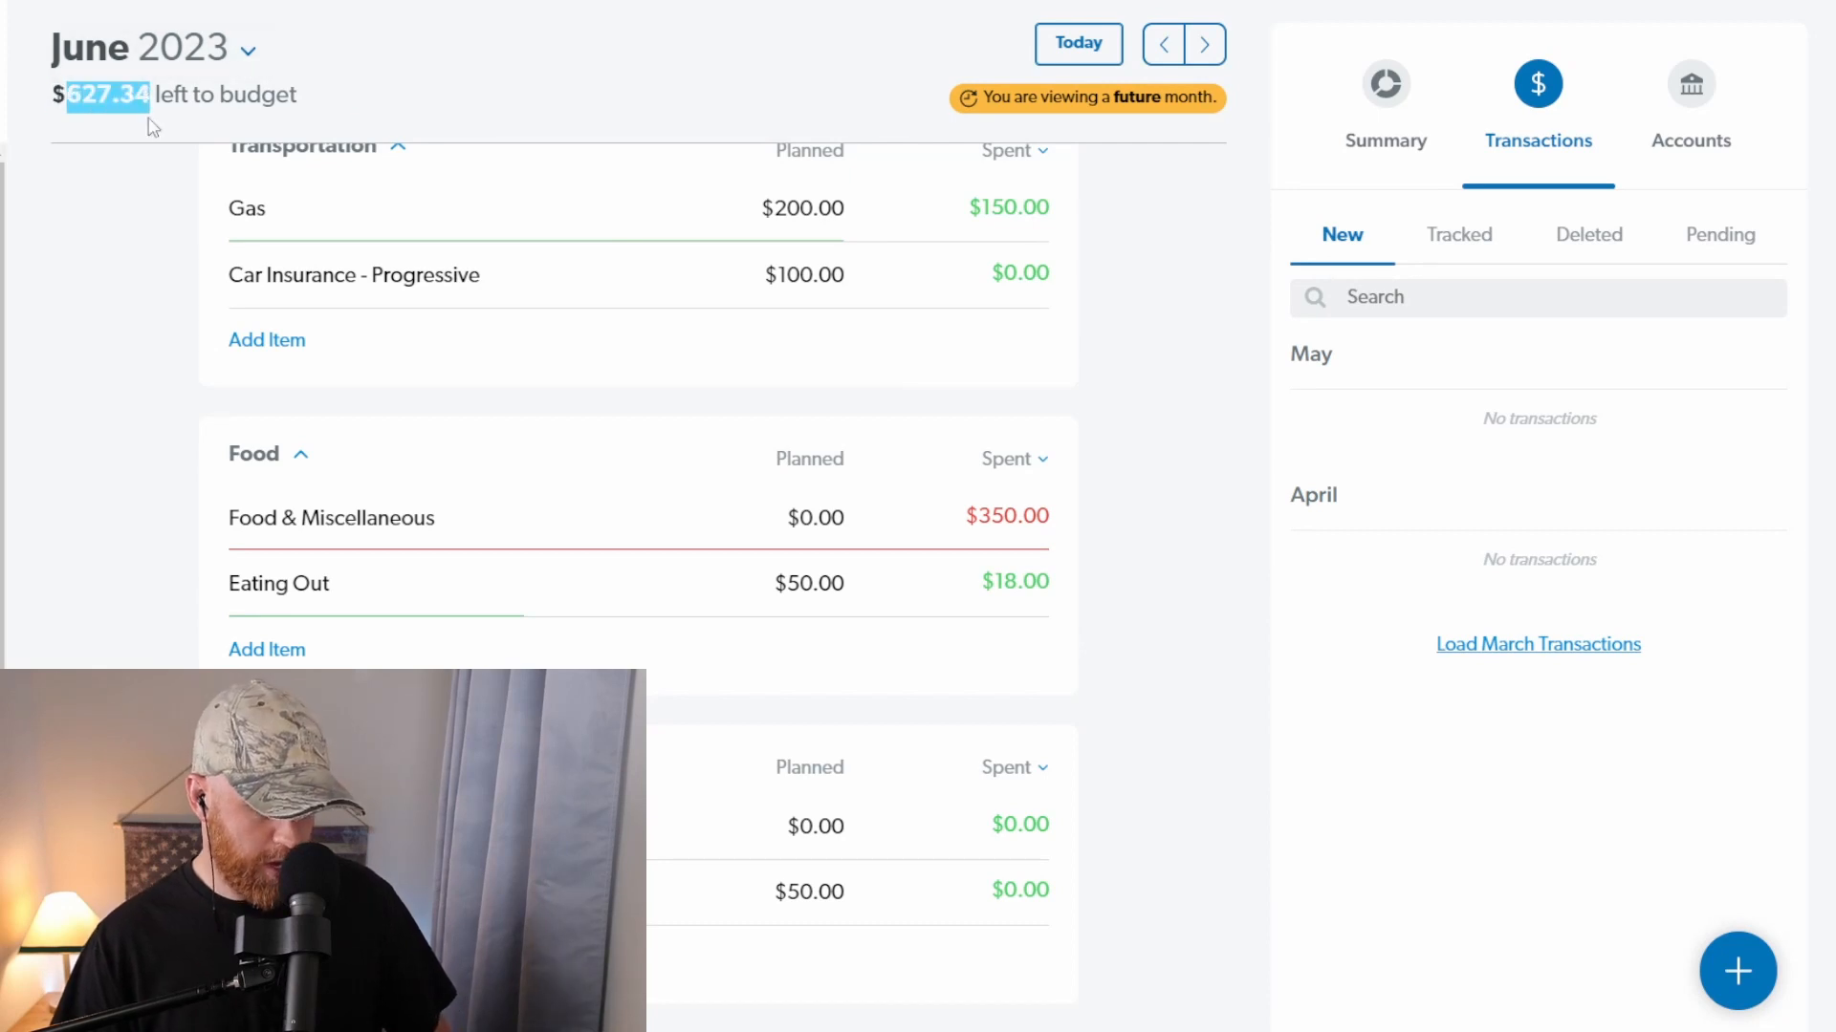
{"action": "left_click", "coordinate": [823, 519]}
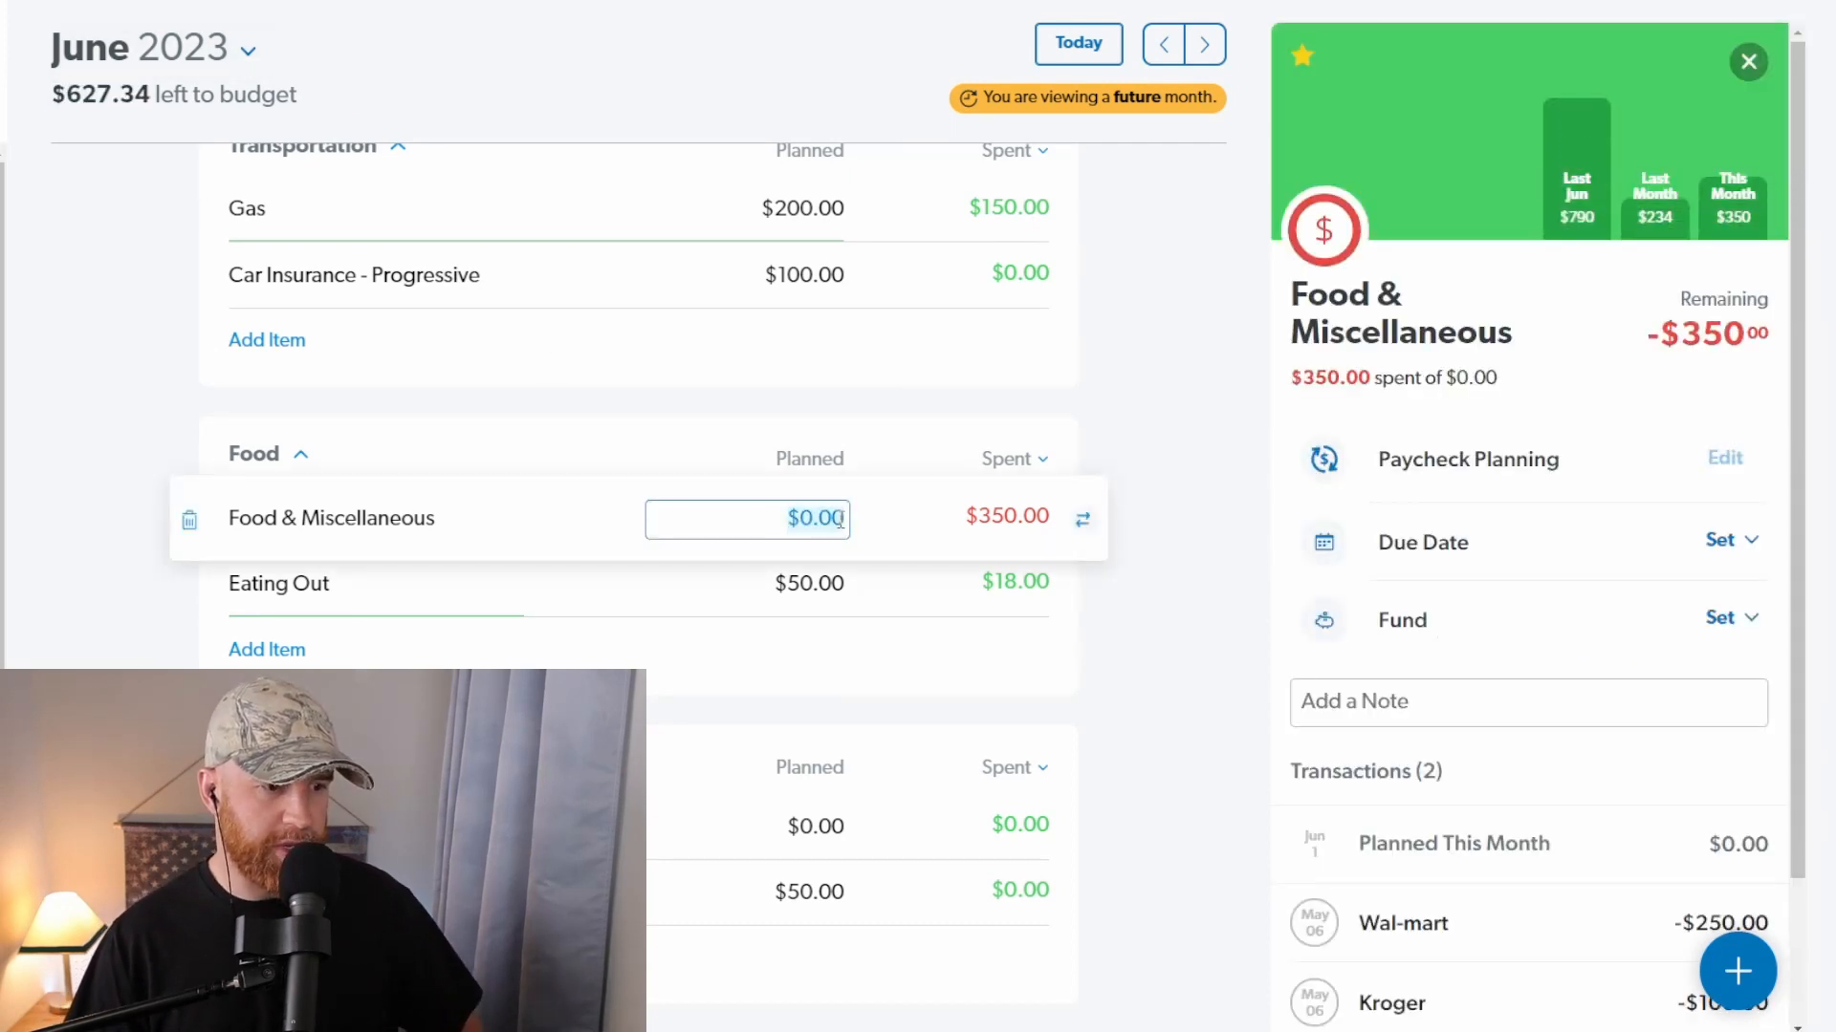
{"action": "key", "text": "ctrl+v"}
{"action": "key", "text": "Tab"}
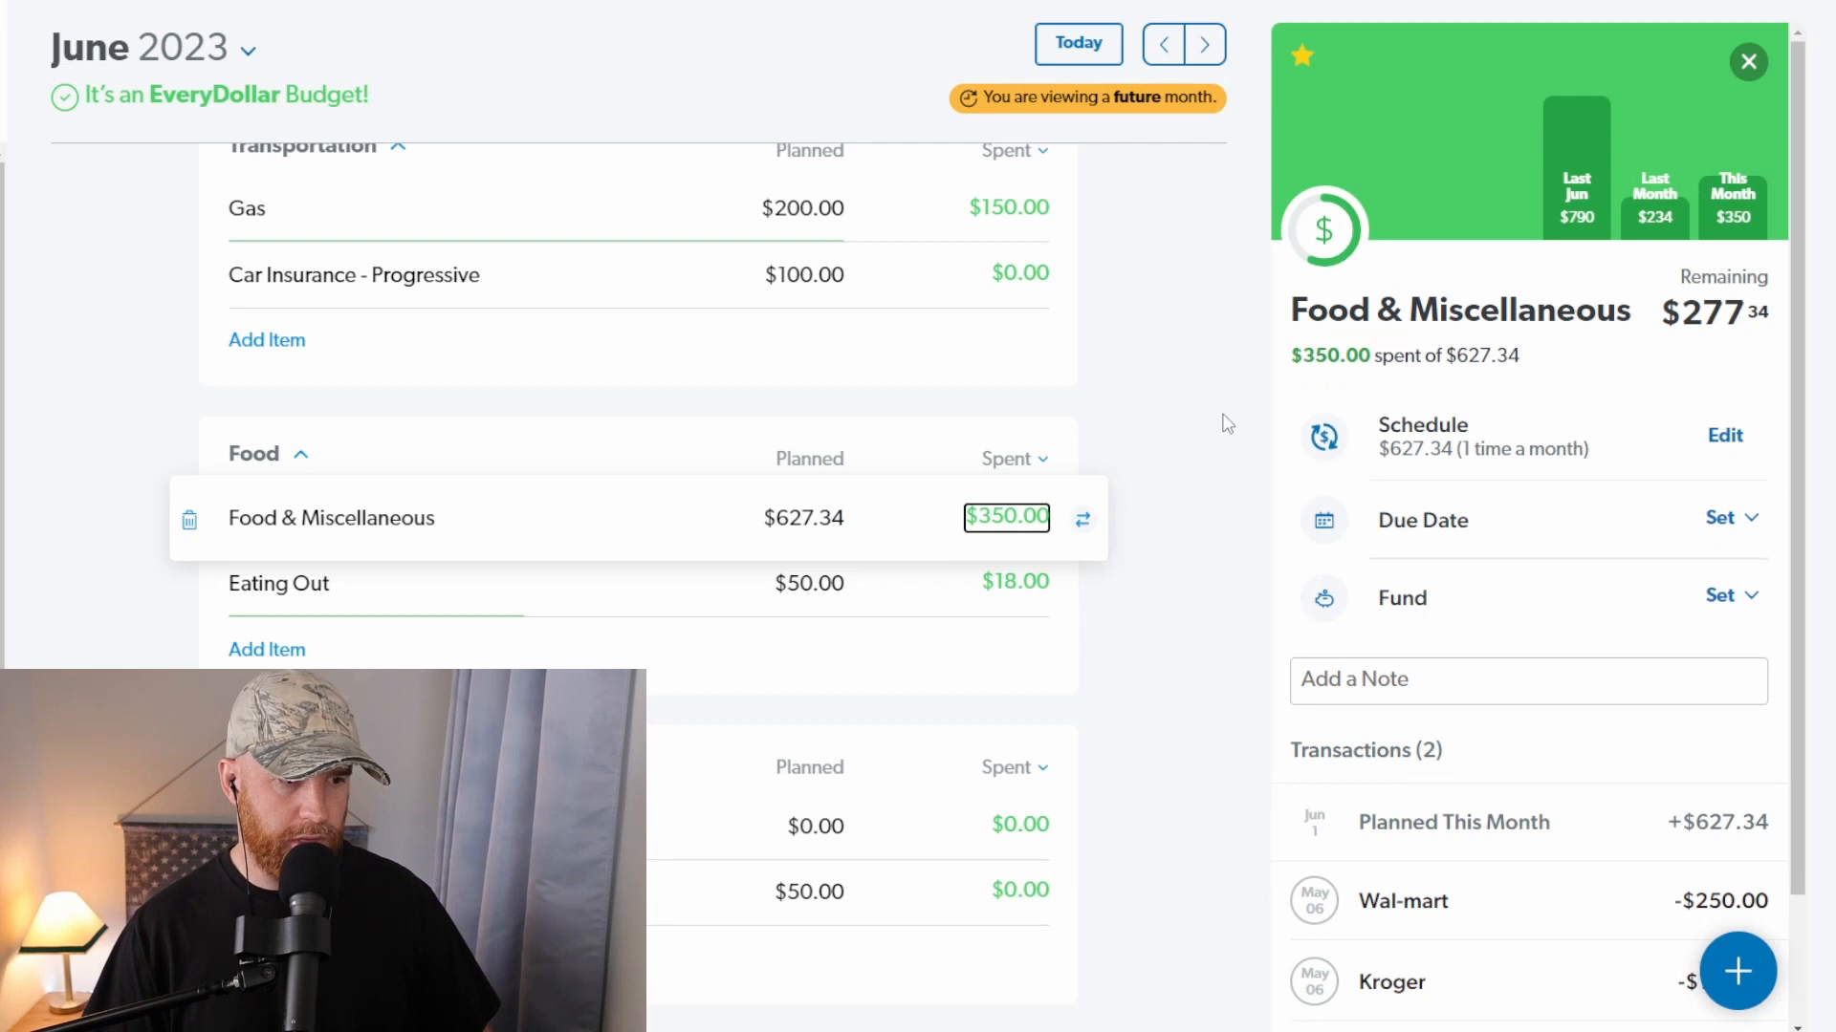
{"action": "left_click", "coordinate": [1163, 415]}
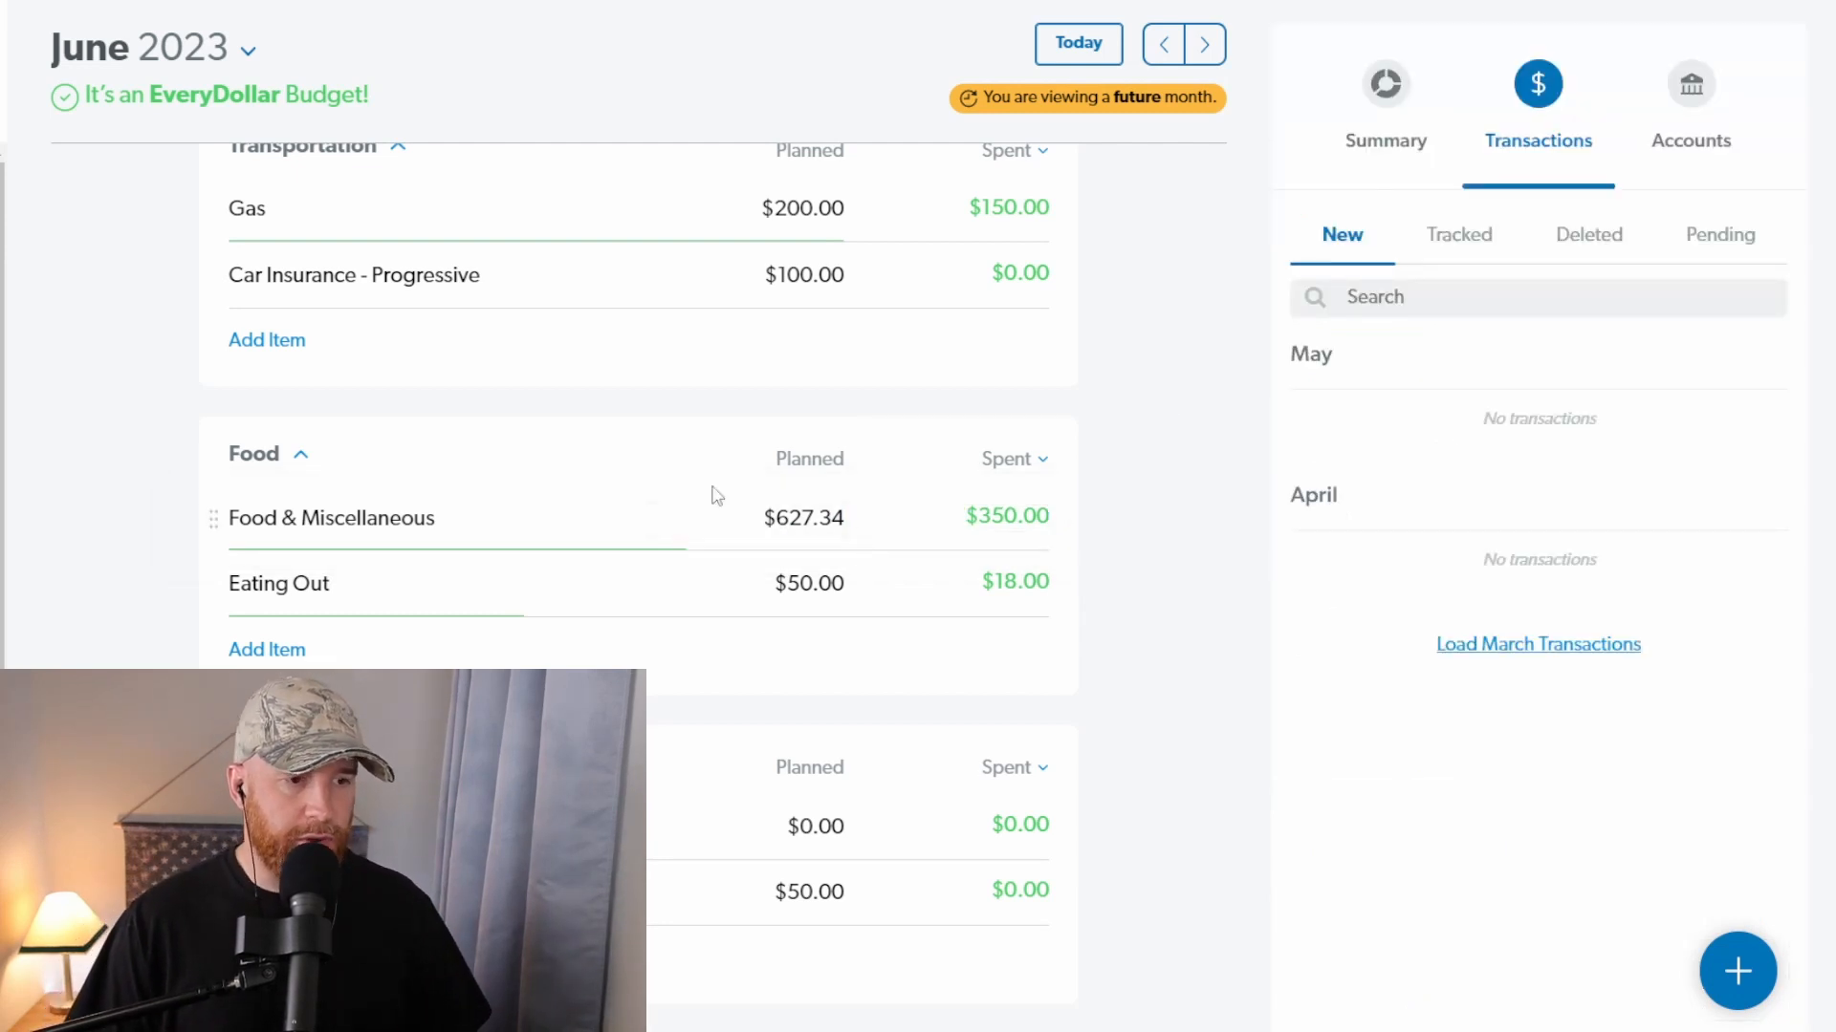
Step: Review the June budget status and the planned and spent amounts across all budget groups
{"action": "left_click_drag", "start_coordinate": [394, 99], "coordinate": [64, 104]}
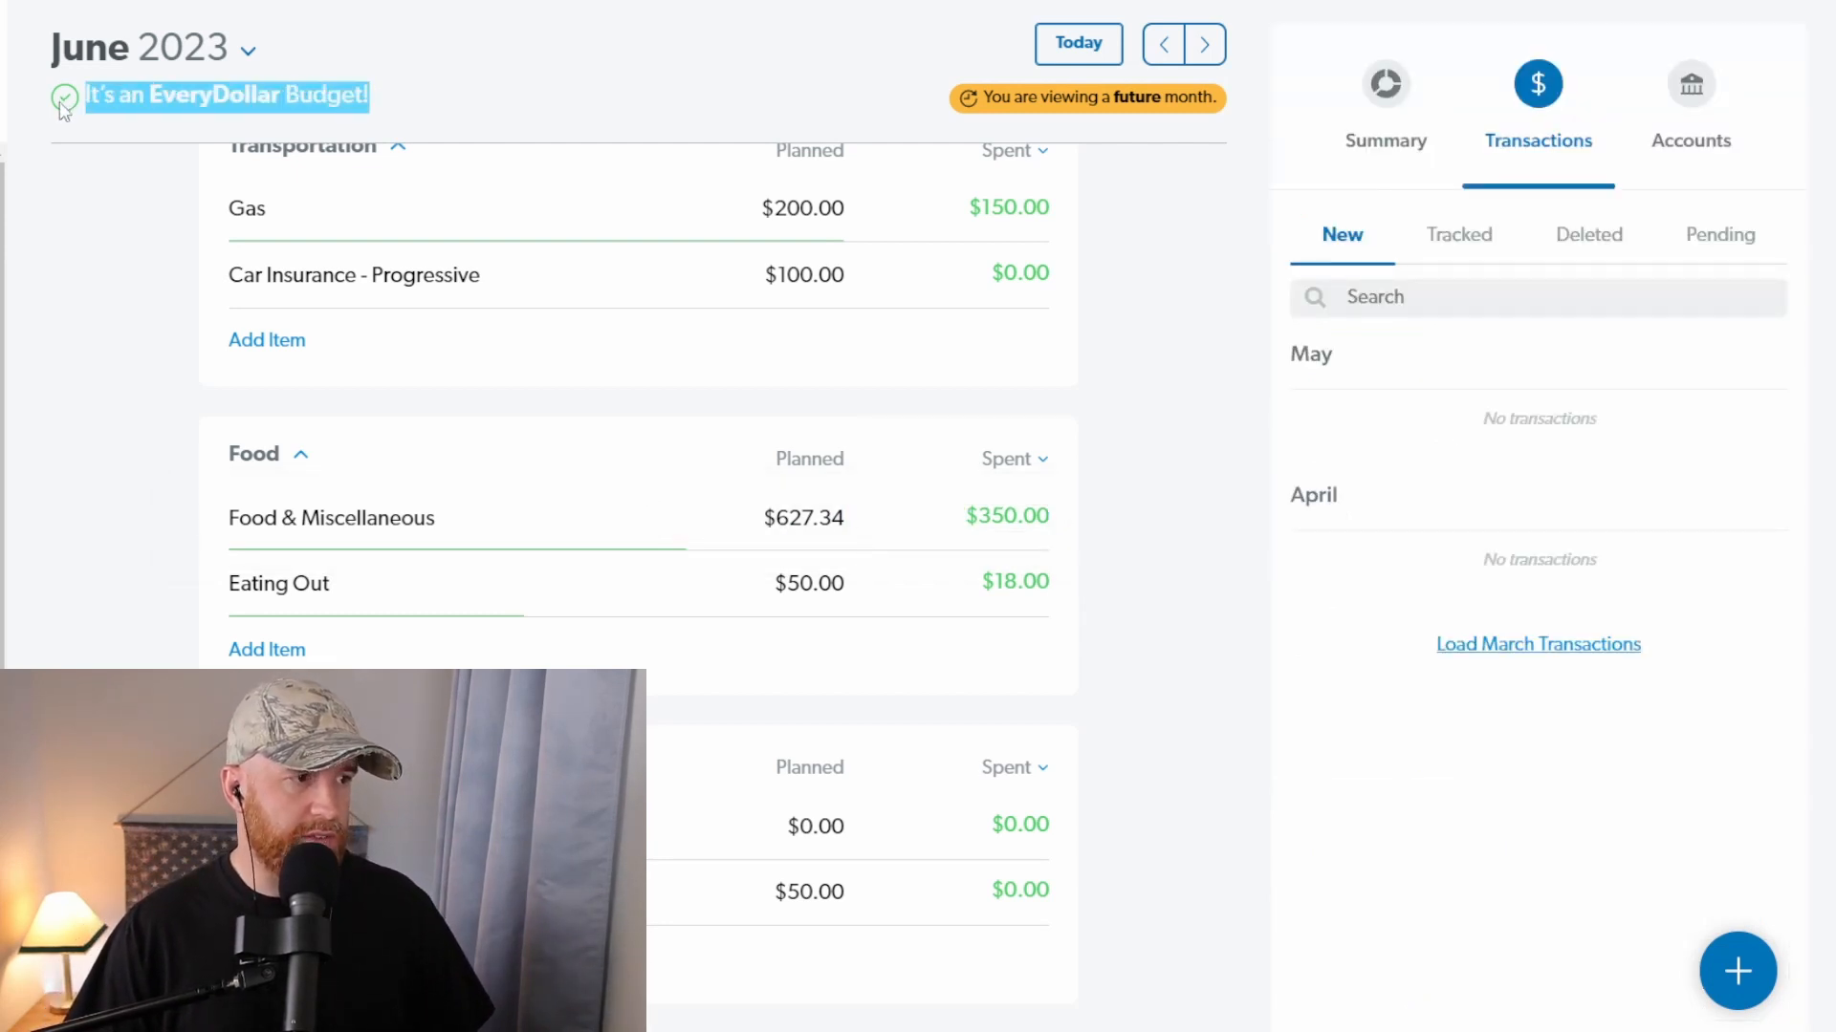
{"action": "left_click", "coordinate": [421, 117]}
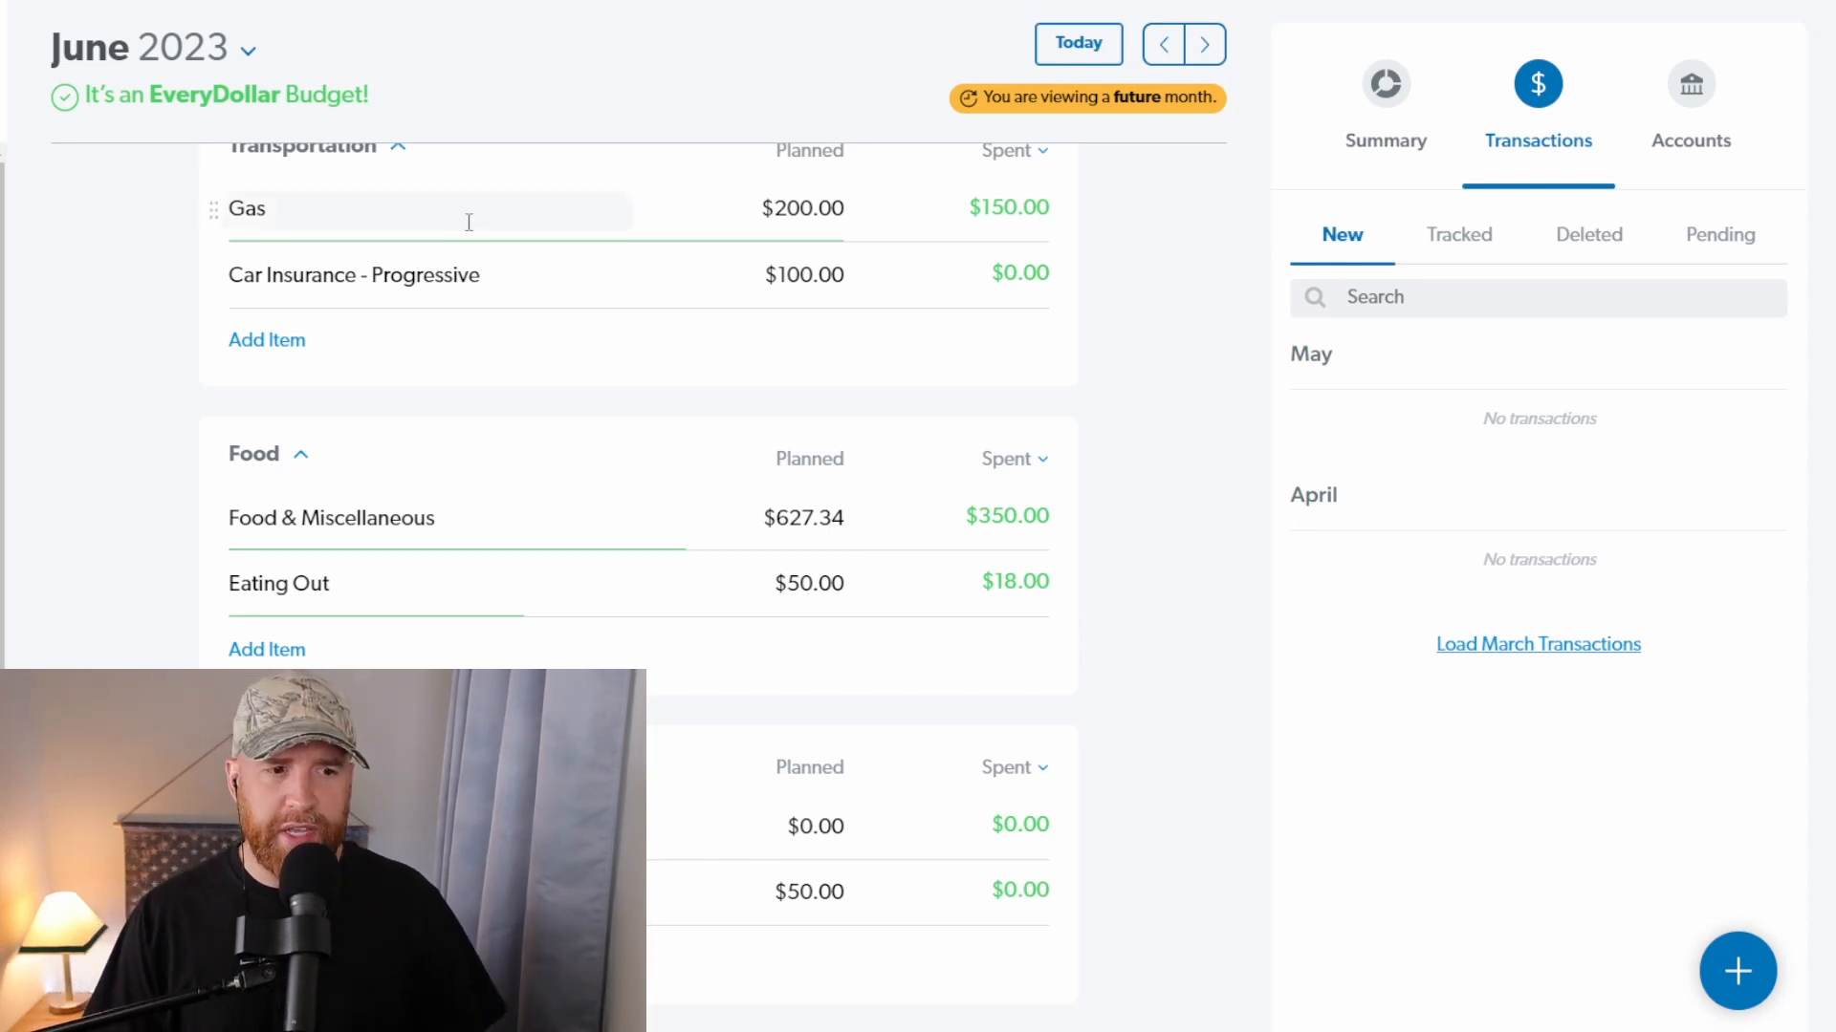
{"action": "scroll", "coordinate": [889, 449], "scroll_direction": "up", "scroll_amount": 7}
{"action": "scroll", "coordinate": [908, 446], "scroll_direction": "up", "scroll_amount": 10}
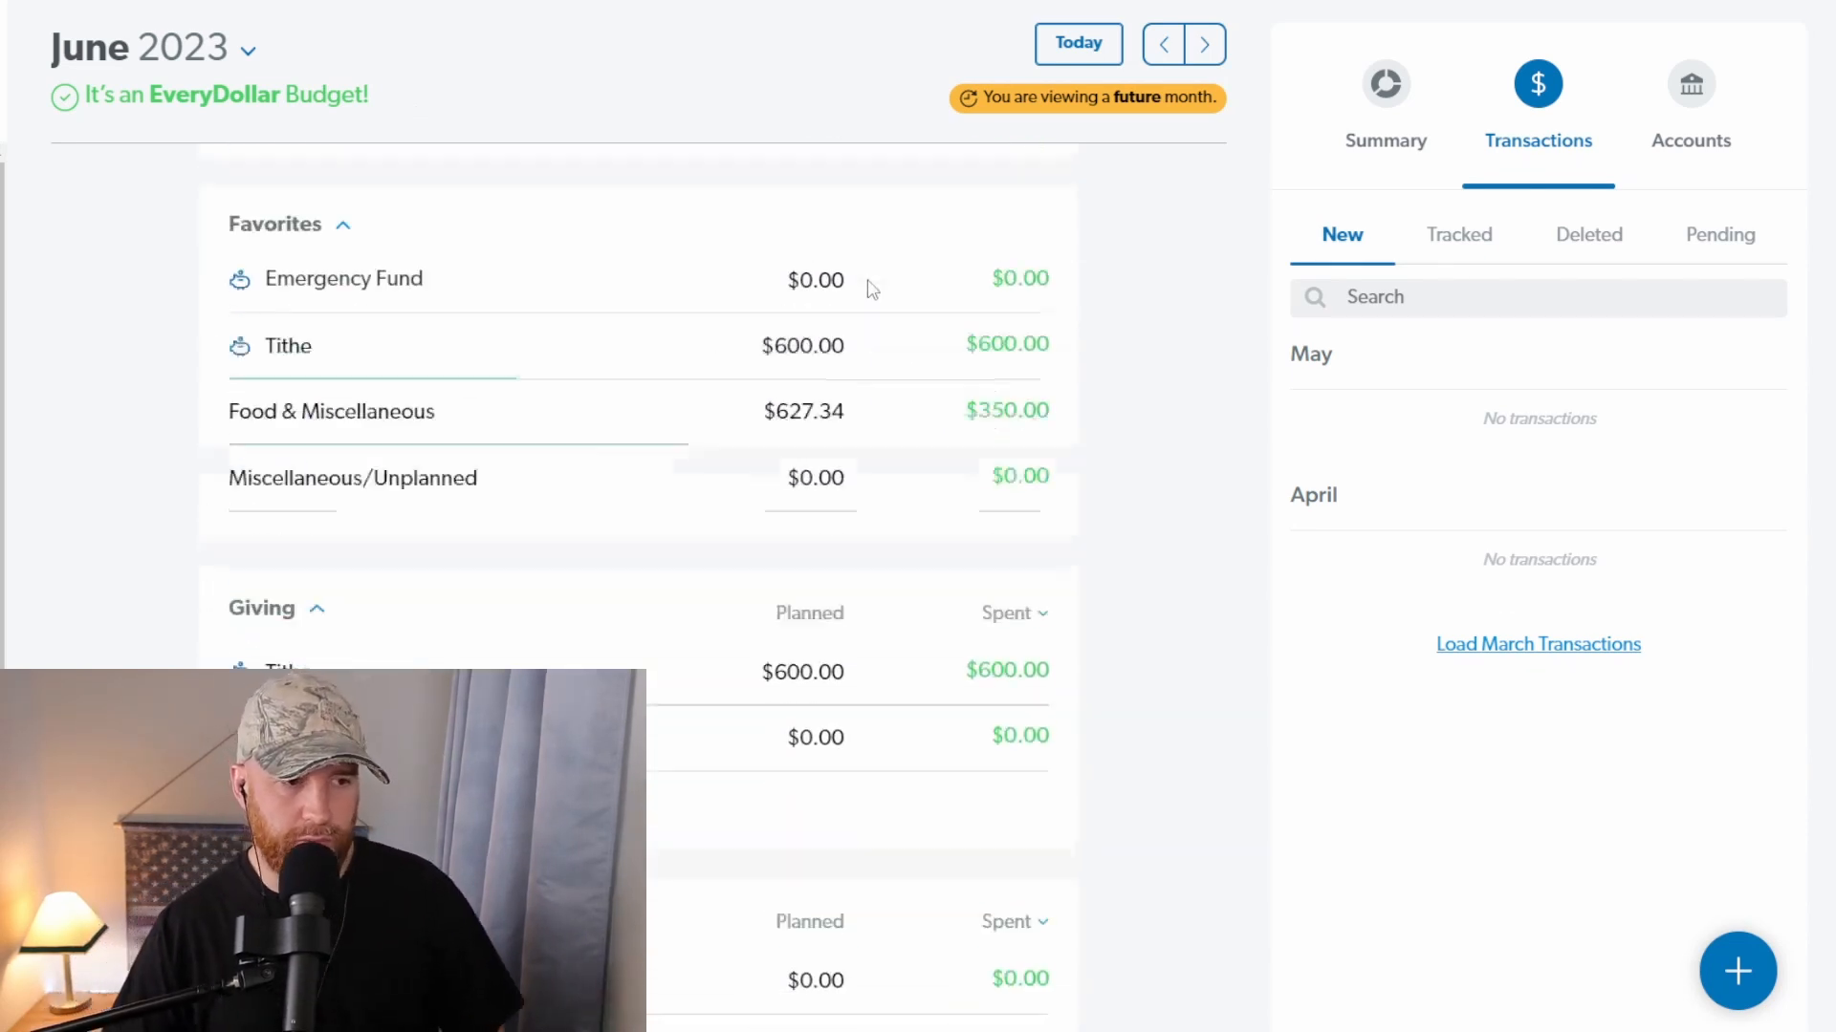
{"action": "scroll", "coordinate": [839, 359], "scroll_direction": "down", "scroll_amount": 20}
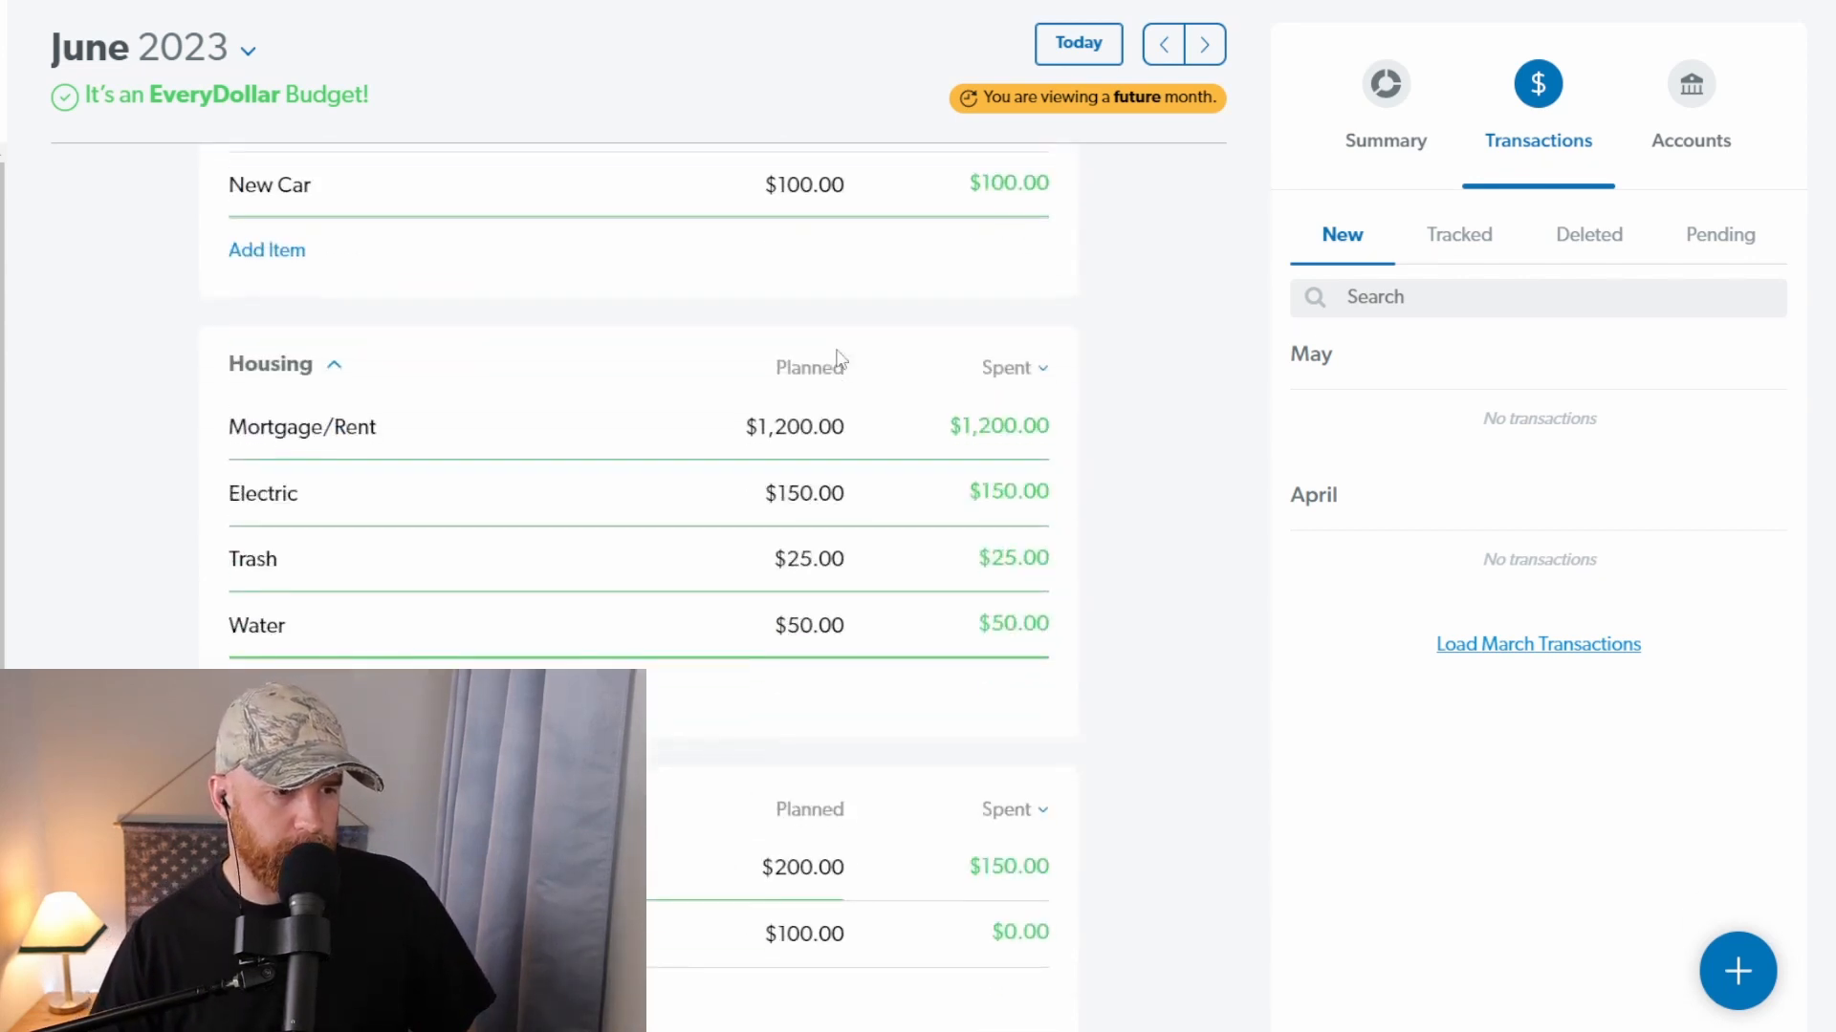
{"action": "scroll", "coordinate": [837, 368], "scroll_direction": "down", "scroll_amount": 15}
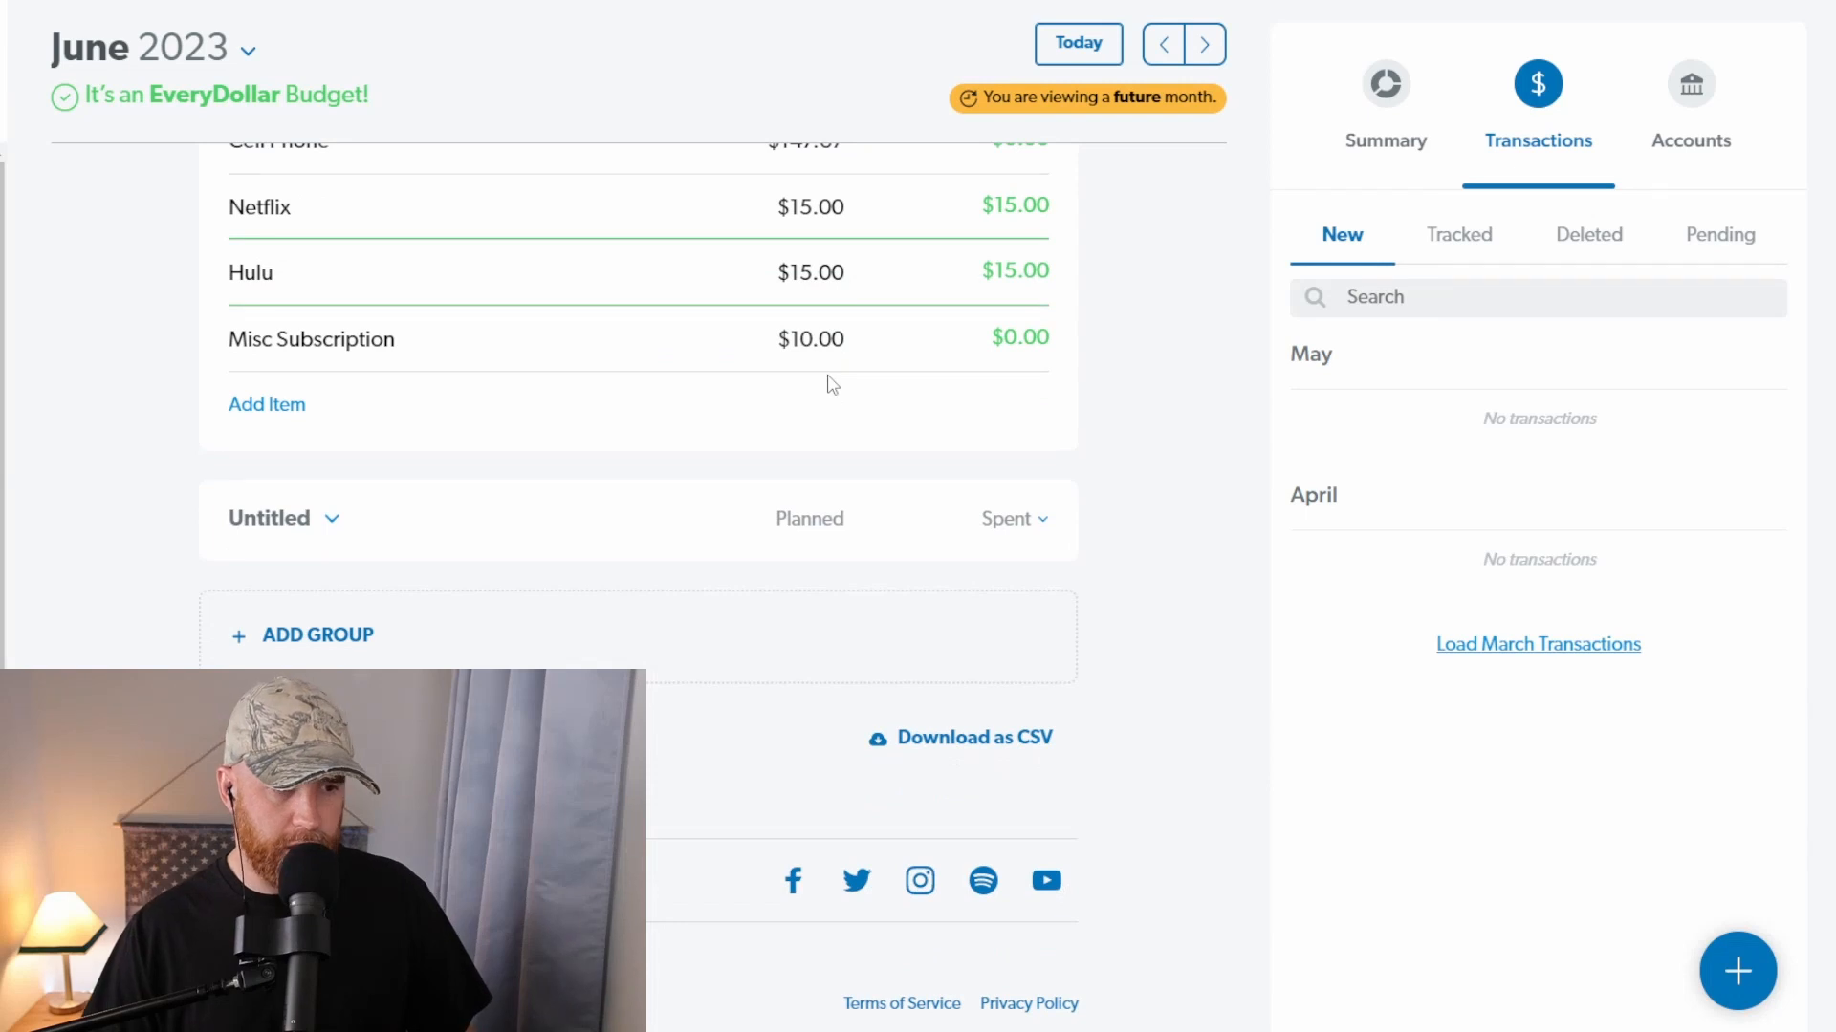
{"action": "scroll", "coordinate": [832, 384], "scroll_direction": "up", "scroll_amount": 20}
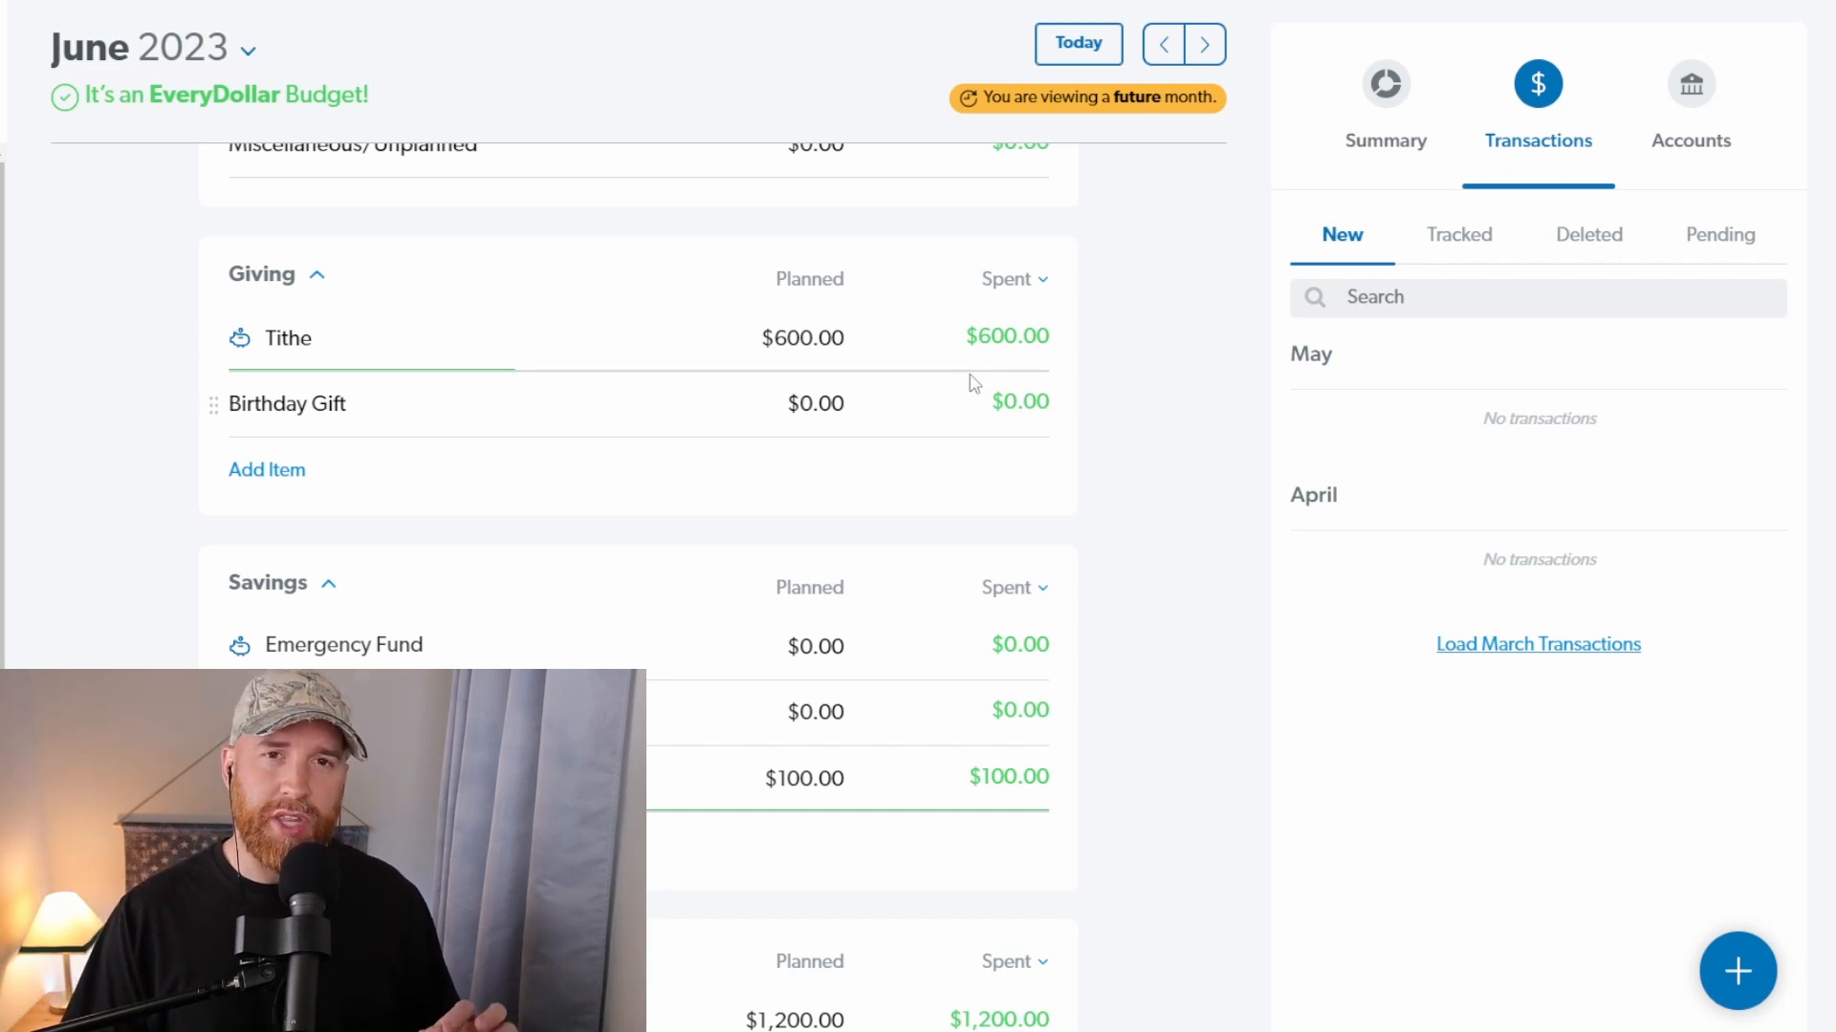
Step: Review the planned and spent amounts from Savings through Misc and lifestyle, and view the details of Food & Miscellaneous
{"action": "scroll", "coordinate": [975, 383], "scroll_direction": "up", "scroll_amount": 1}
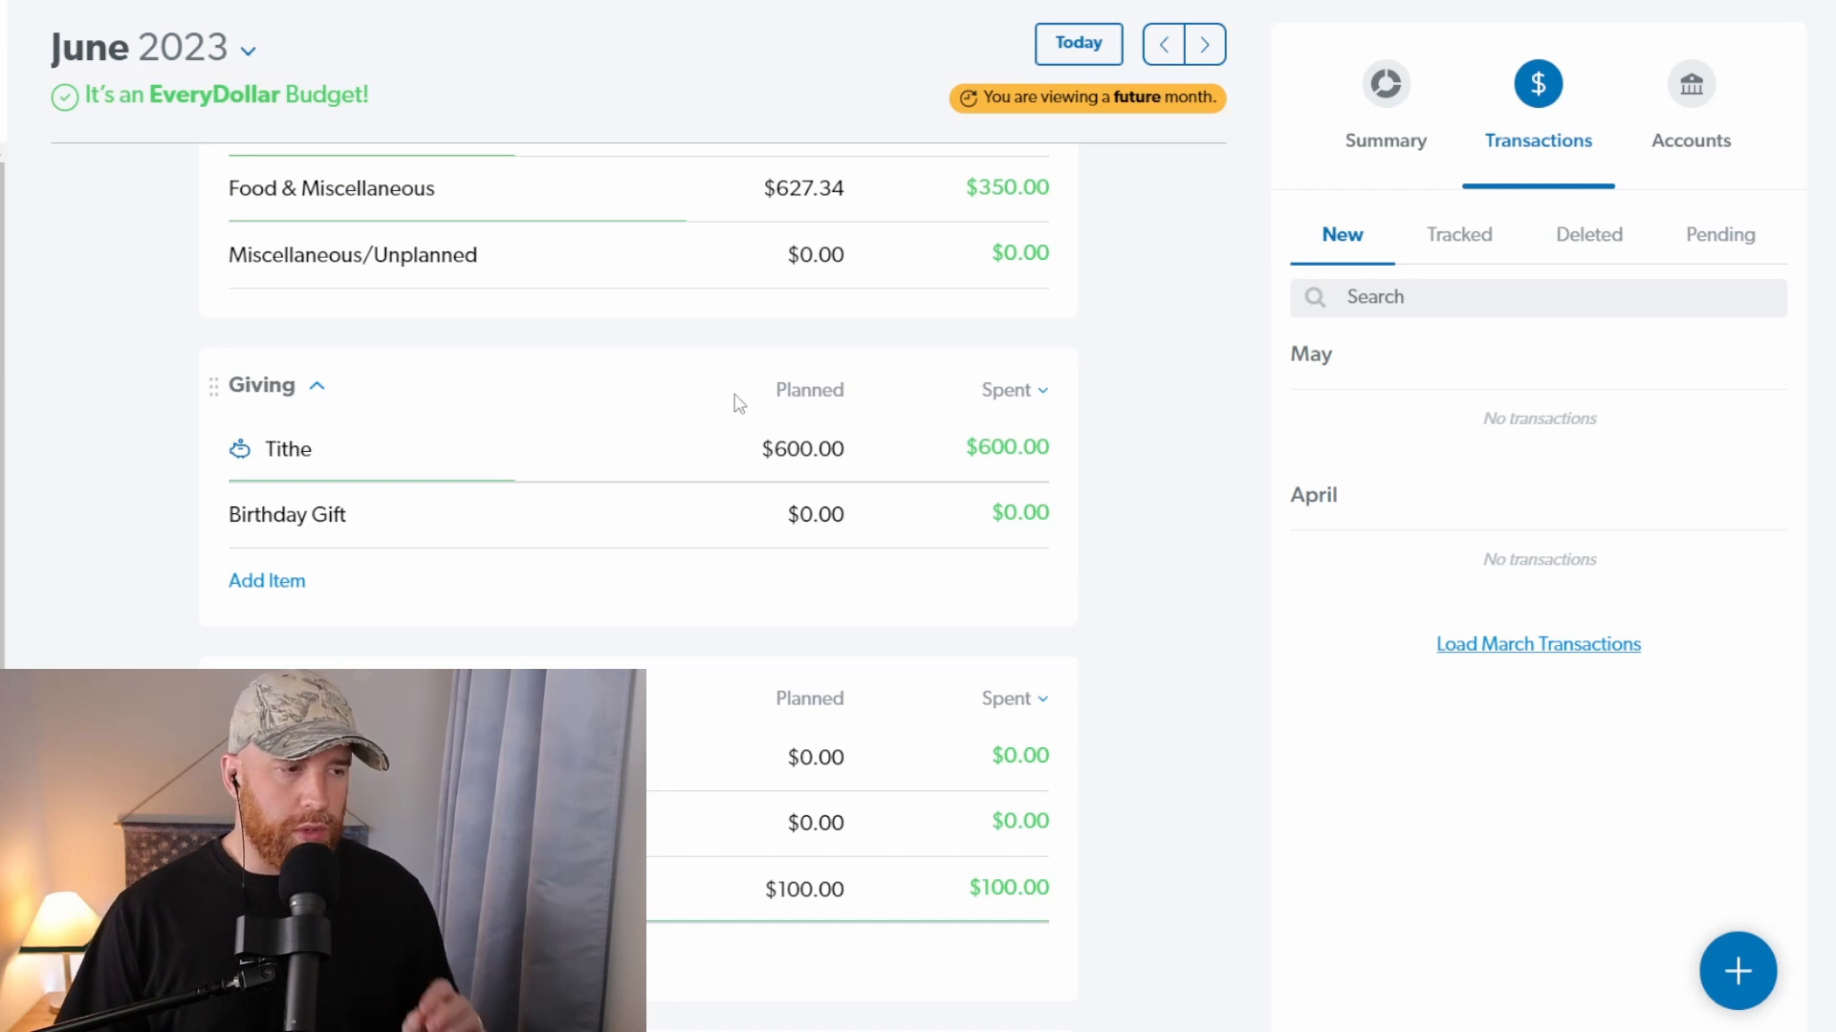
{"action": "scroll", "coordinate": [726, 615], "scroll_direction": "down", "scroll_amount": 10}
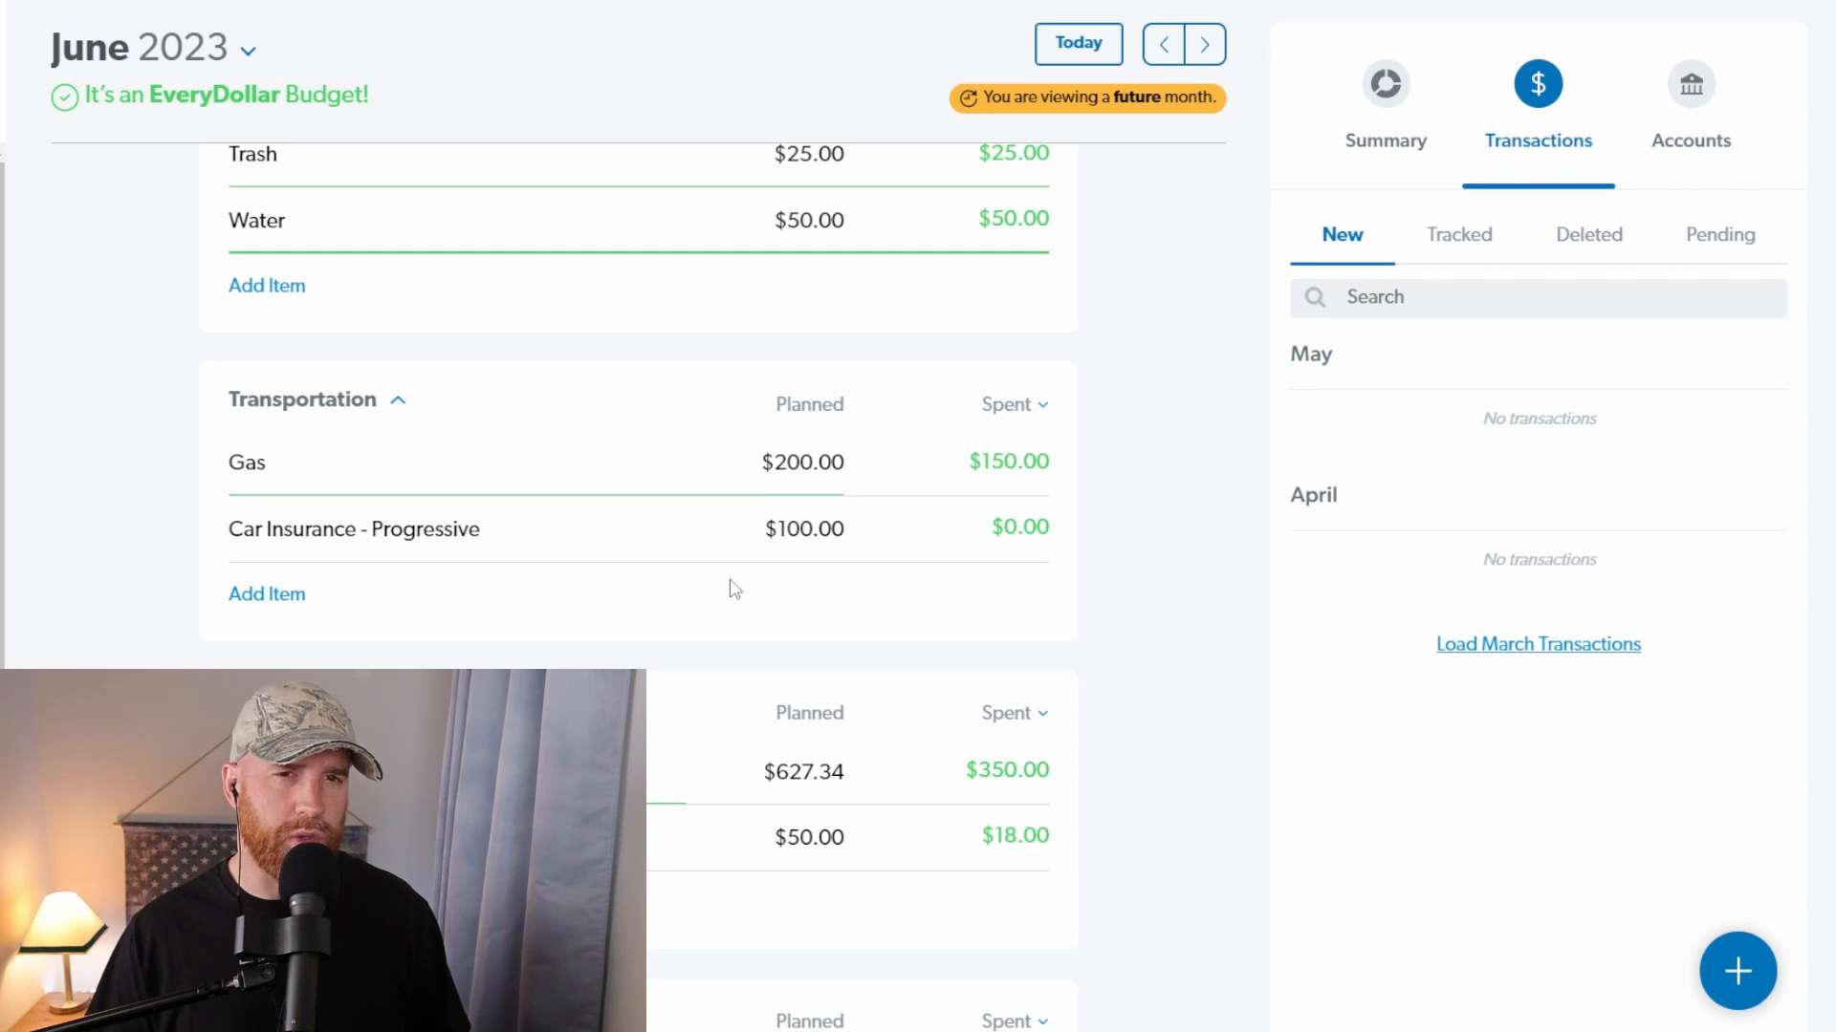
{"action": "scroll", "coordinate": [713, 605], "scroll_direction": "down", "scroll_amount": 5}
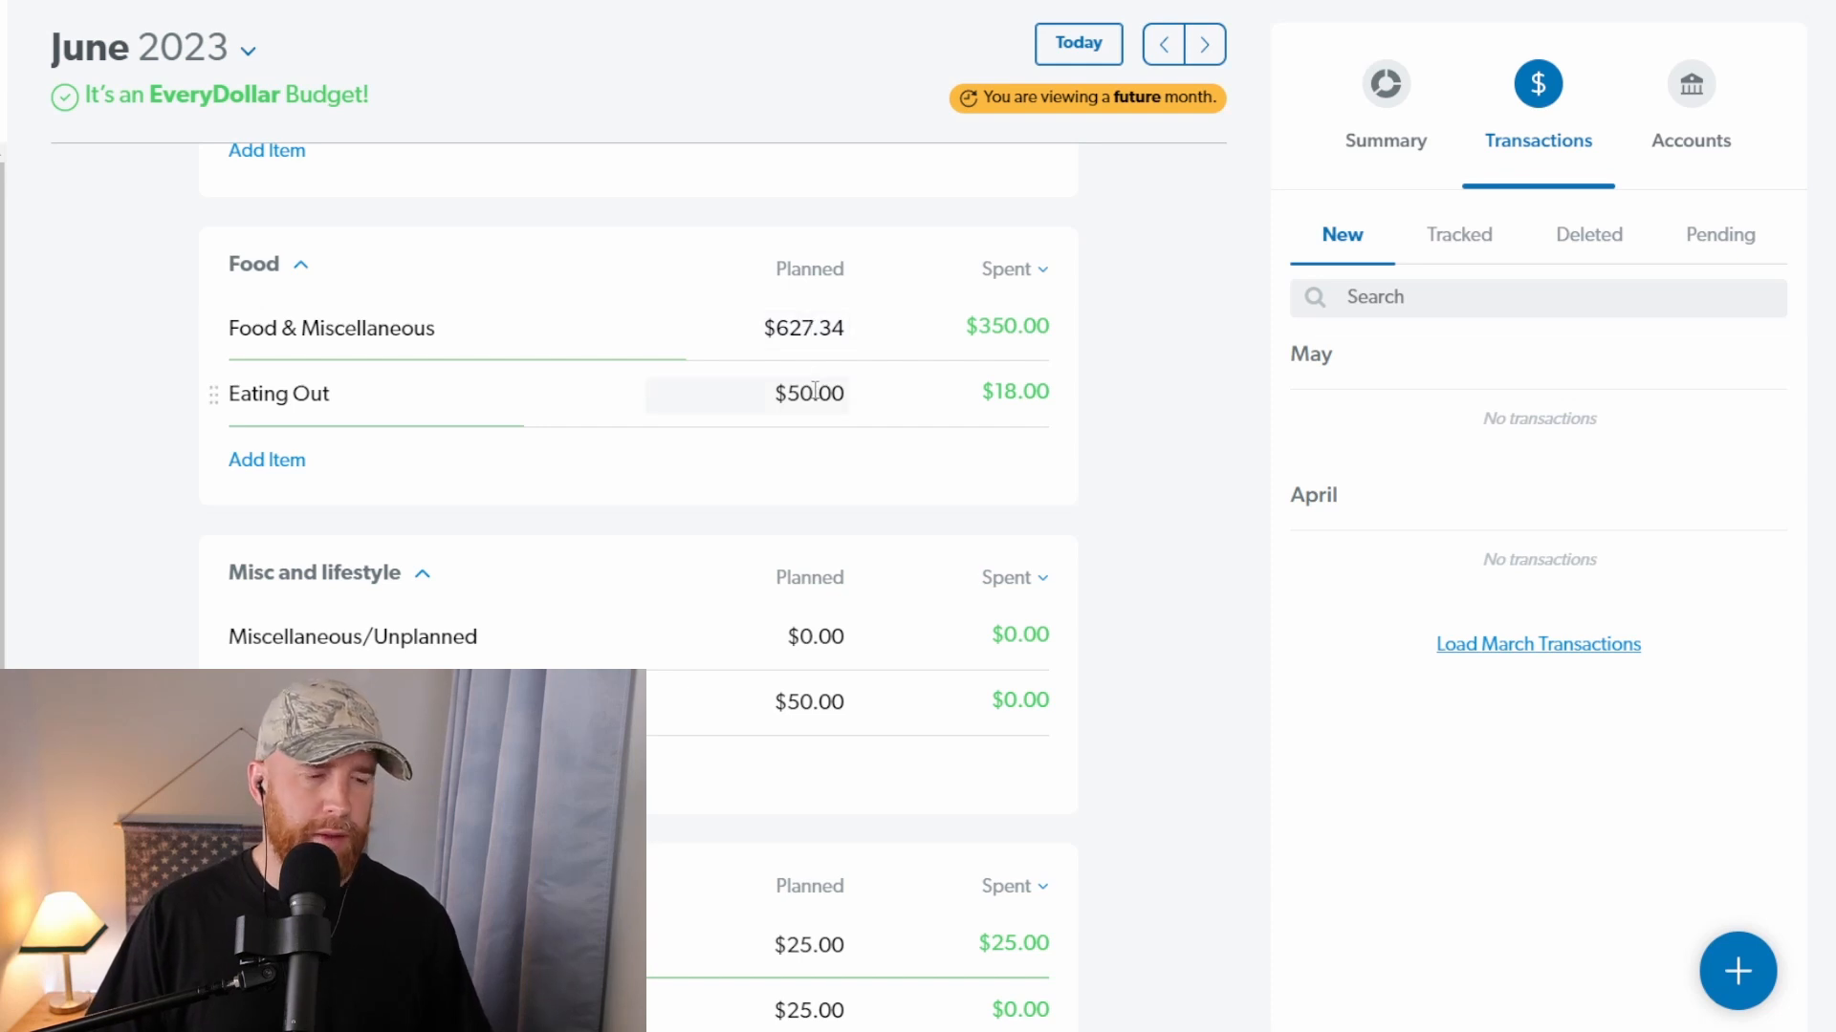
{"action": "left_click", "coordinate": [833, 331]}
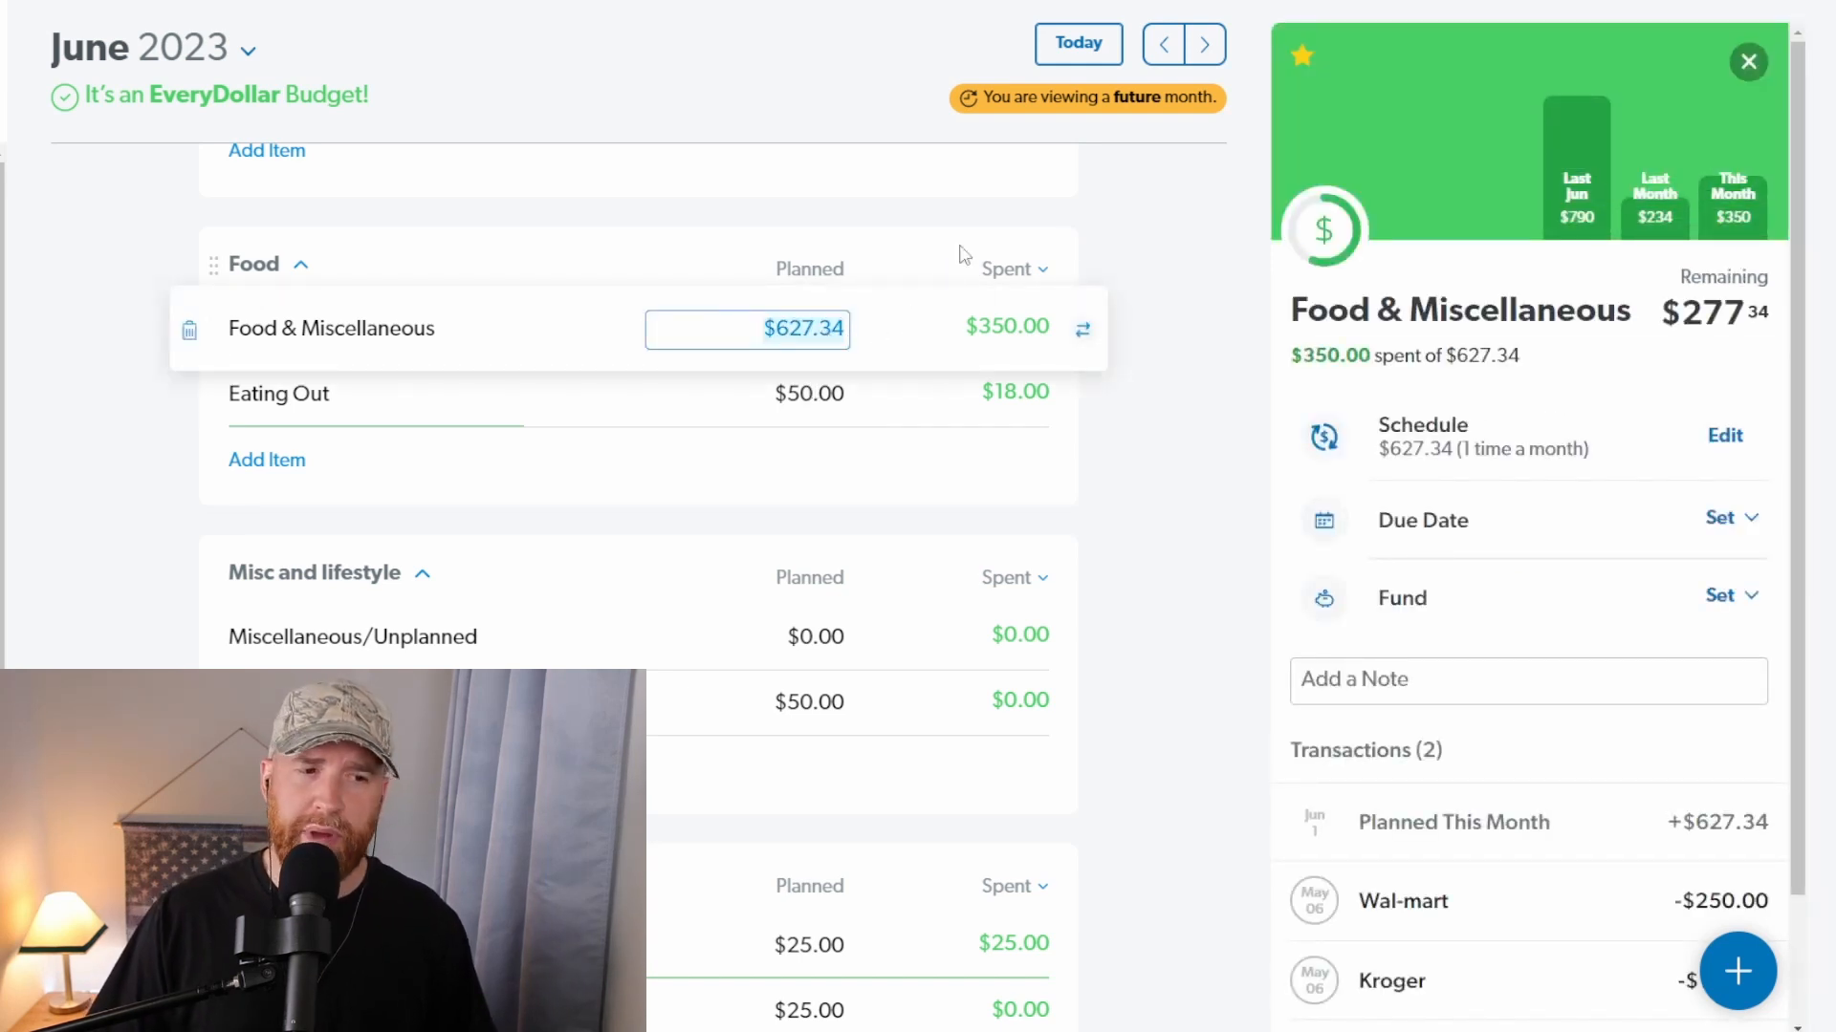
{"action": "left_click", "coordinate": [1143, 250]}
Step: Delete the Credit Card and Honda Financial debts from the Debt group
{"action": "scroll", "coordinate": [1037, 316], "scroll_direction": "down", "scroll_amount": 10}
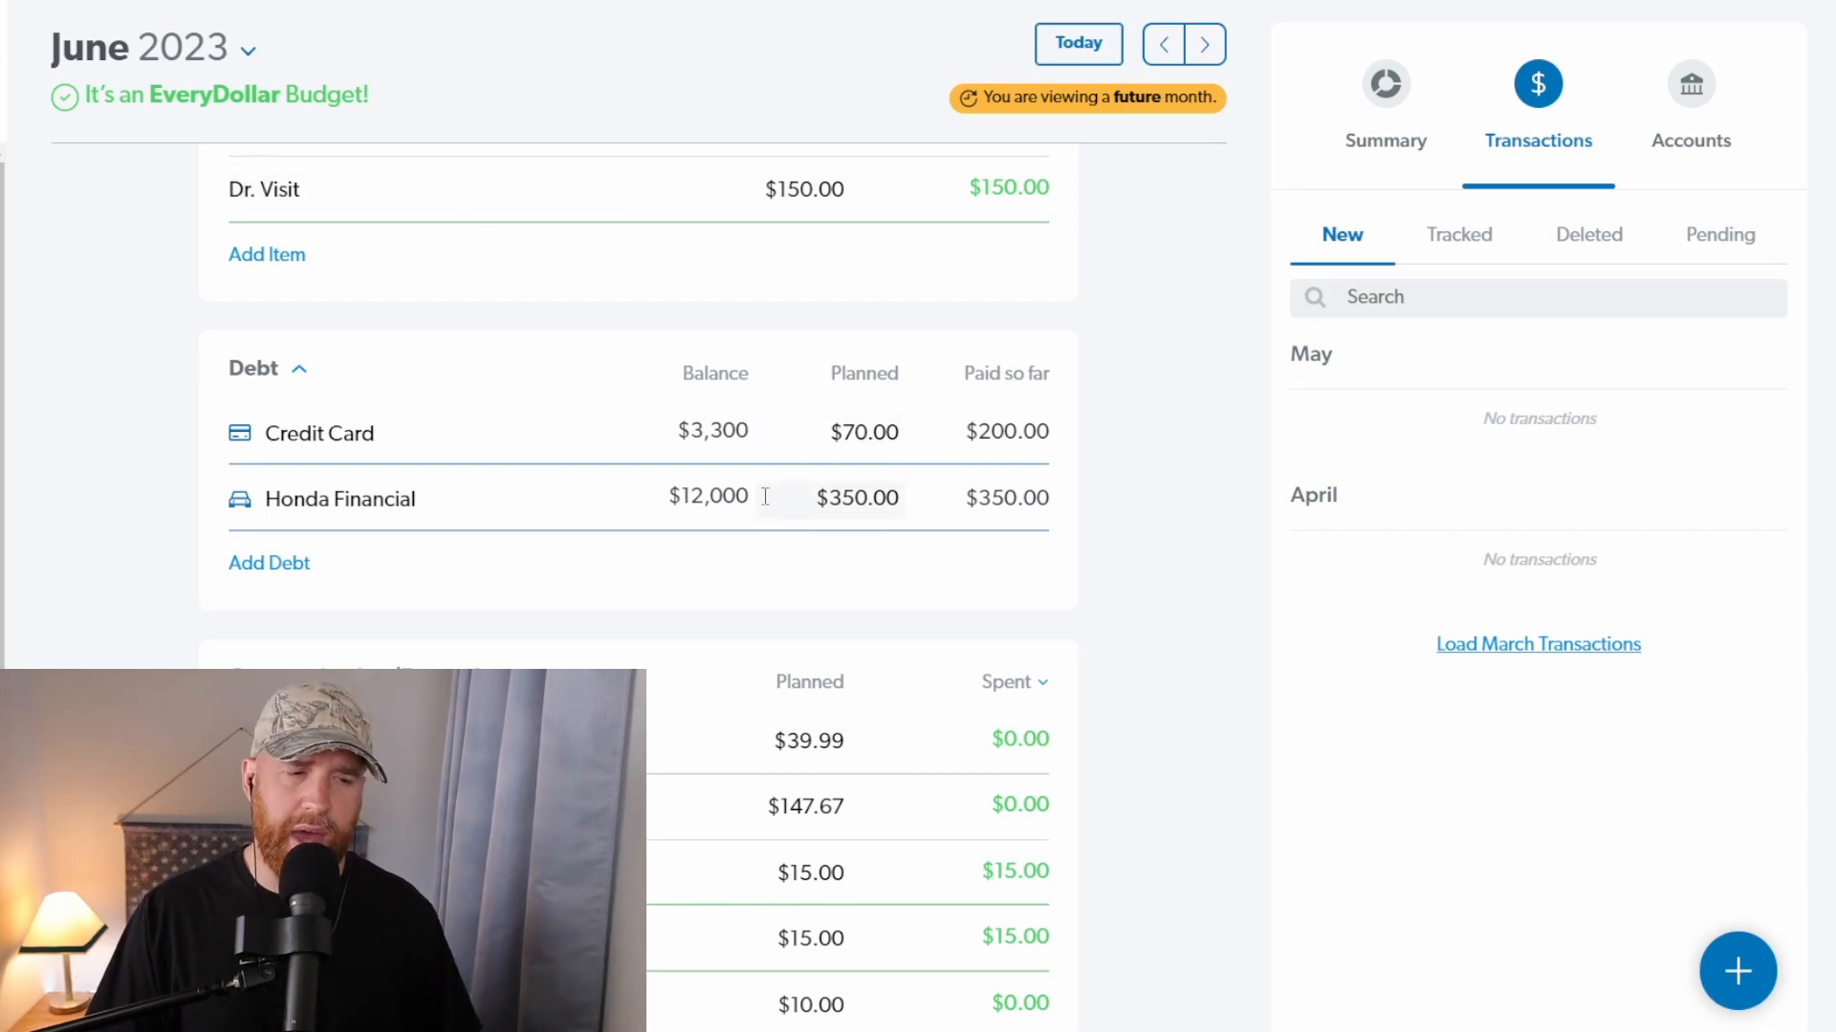
{"action": "left_click", "coordinate": [744, 435]}
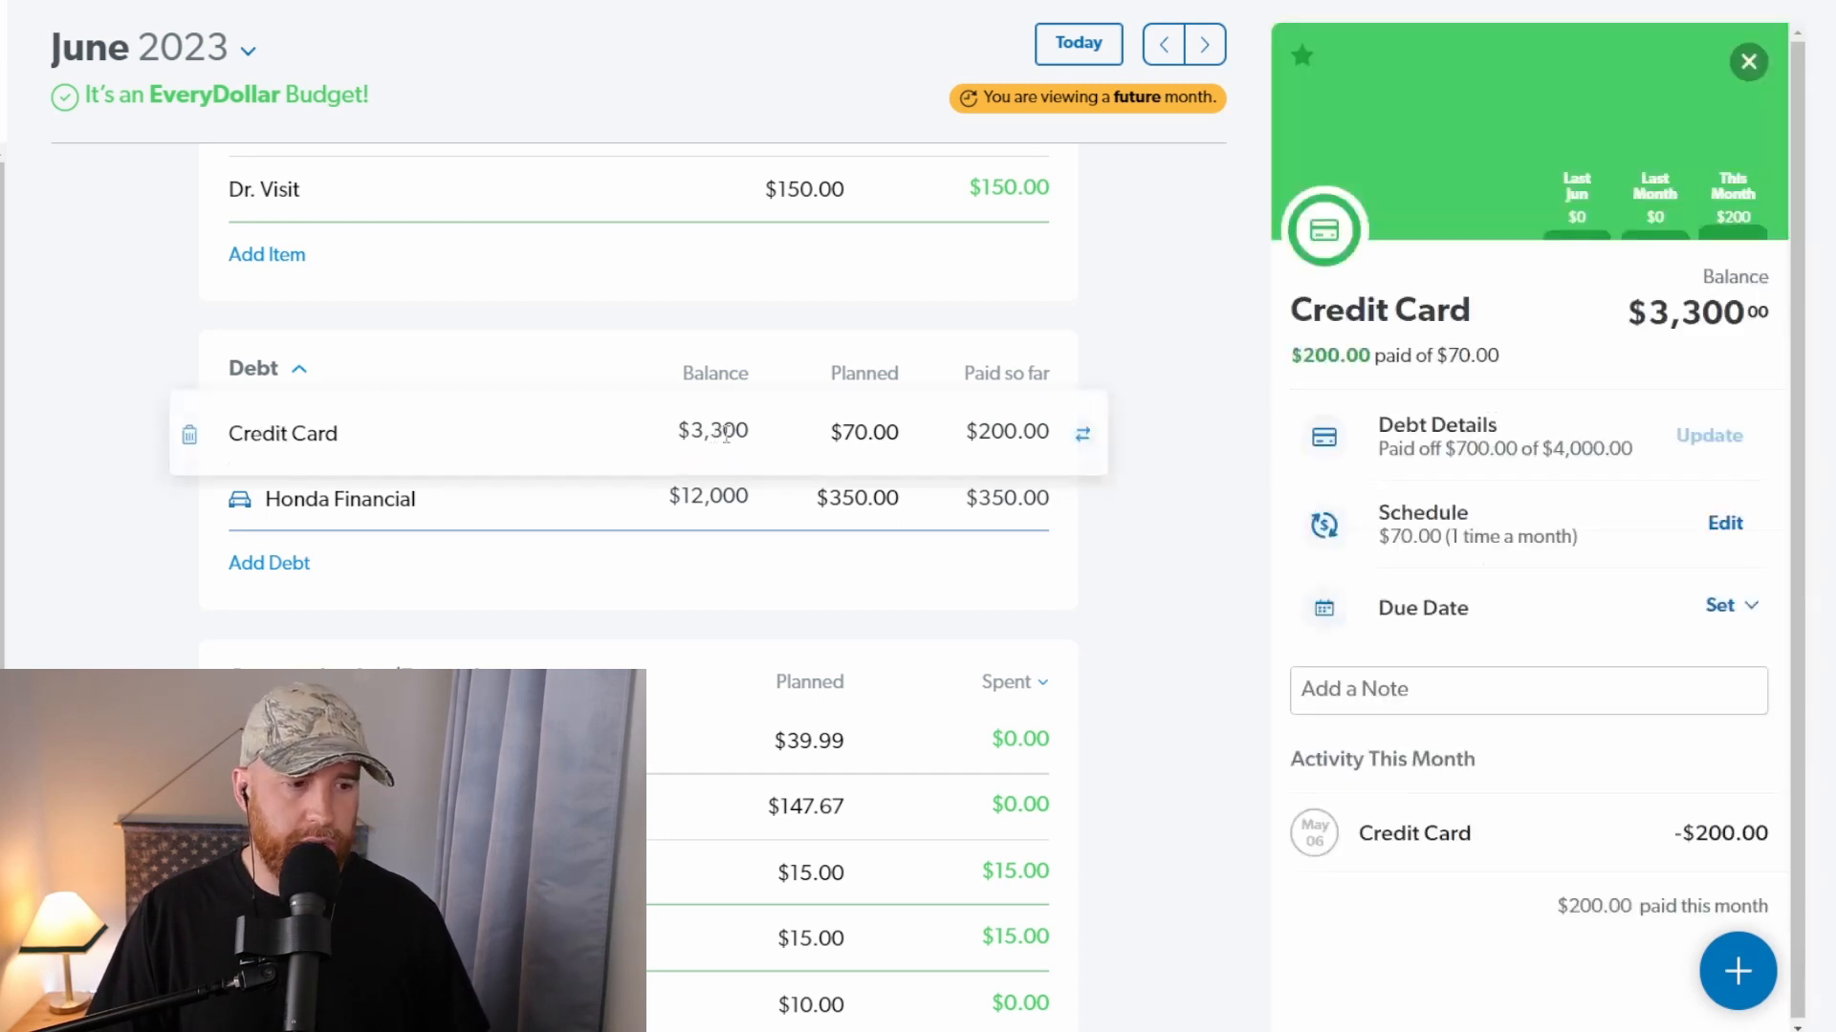
{"action": "left_click", "coordinate": [189, 435]}
{"action": "left_click", "coordinate": [1046, 645]}
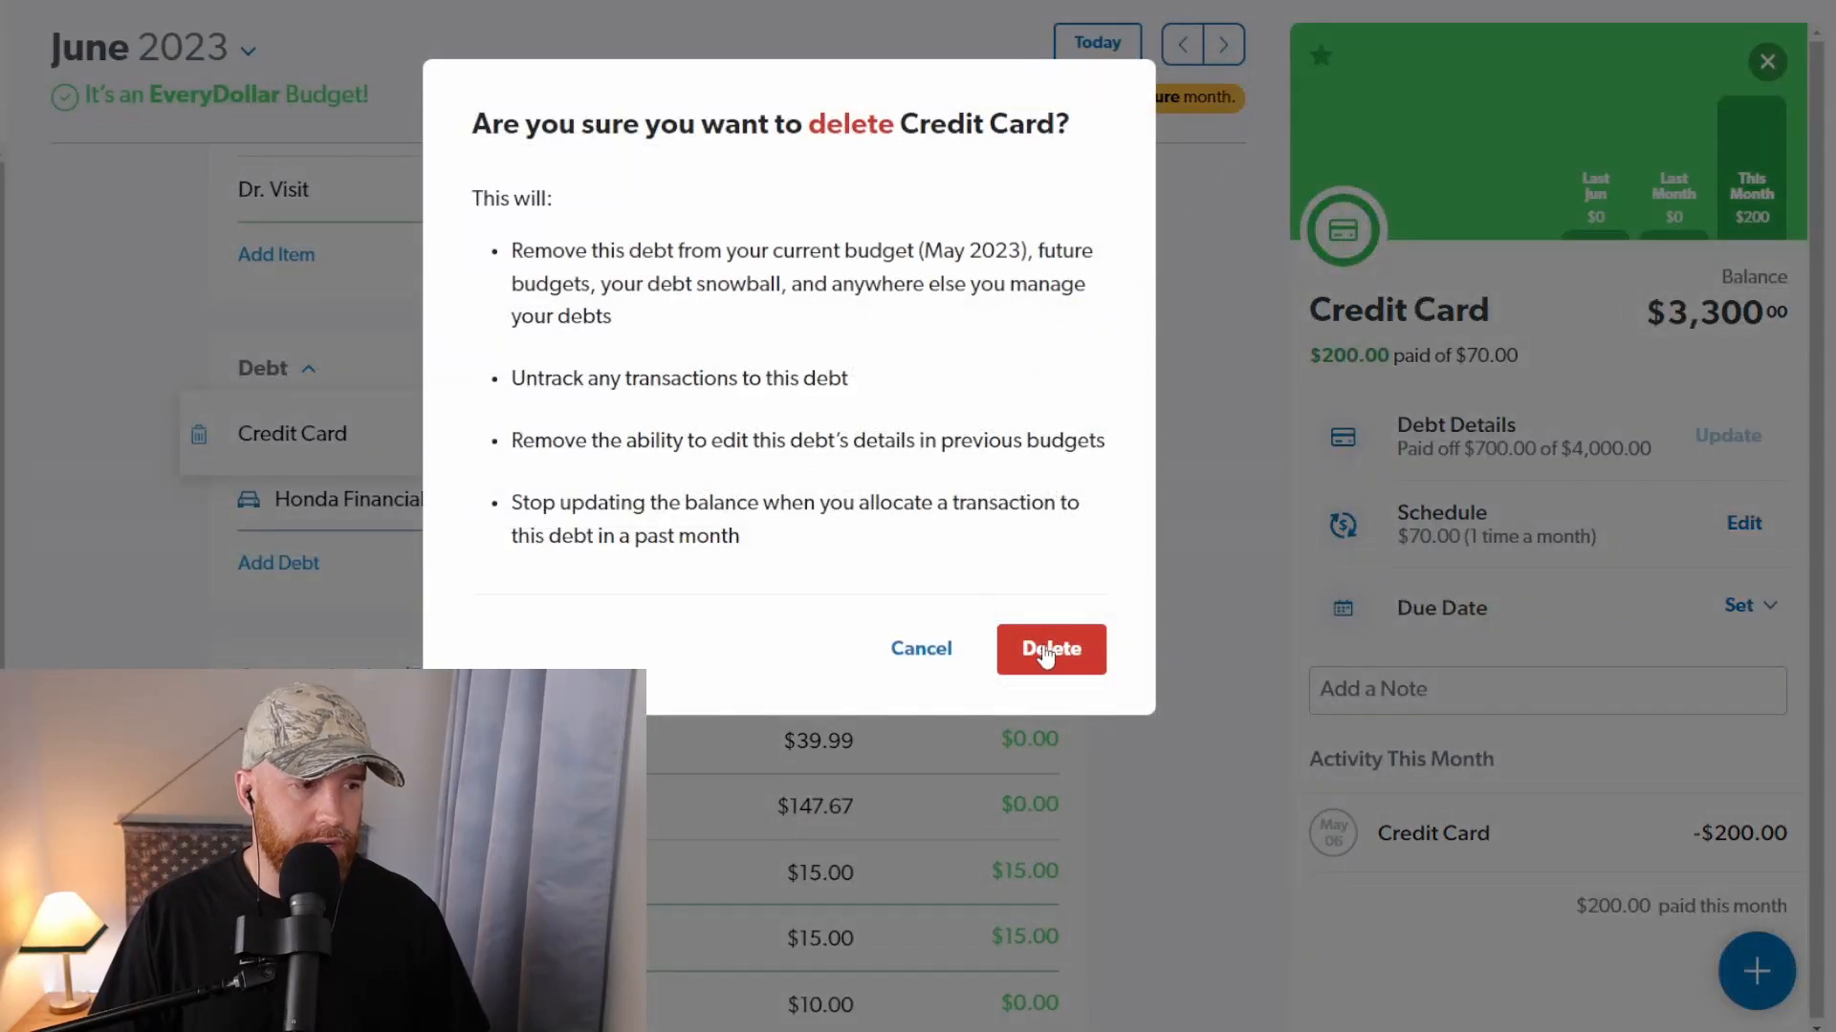
{"action": "left_click", "coordinate": [340, 441]}
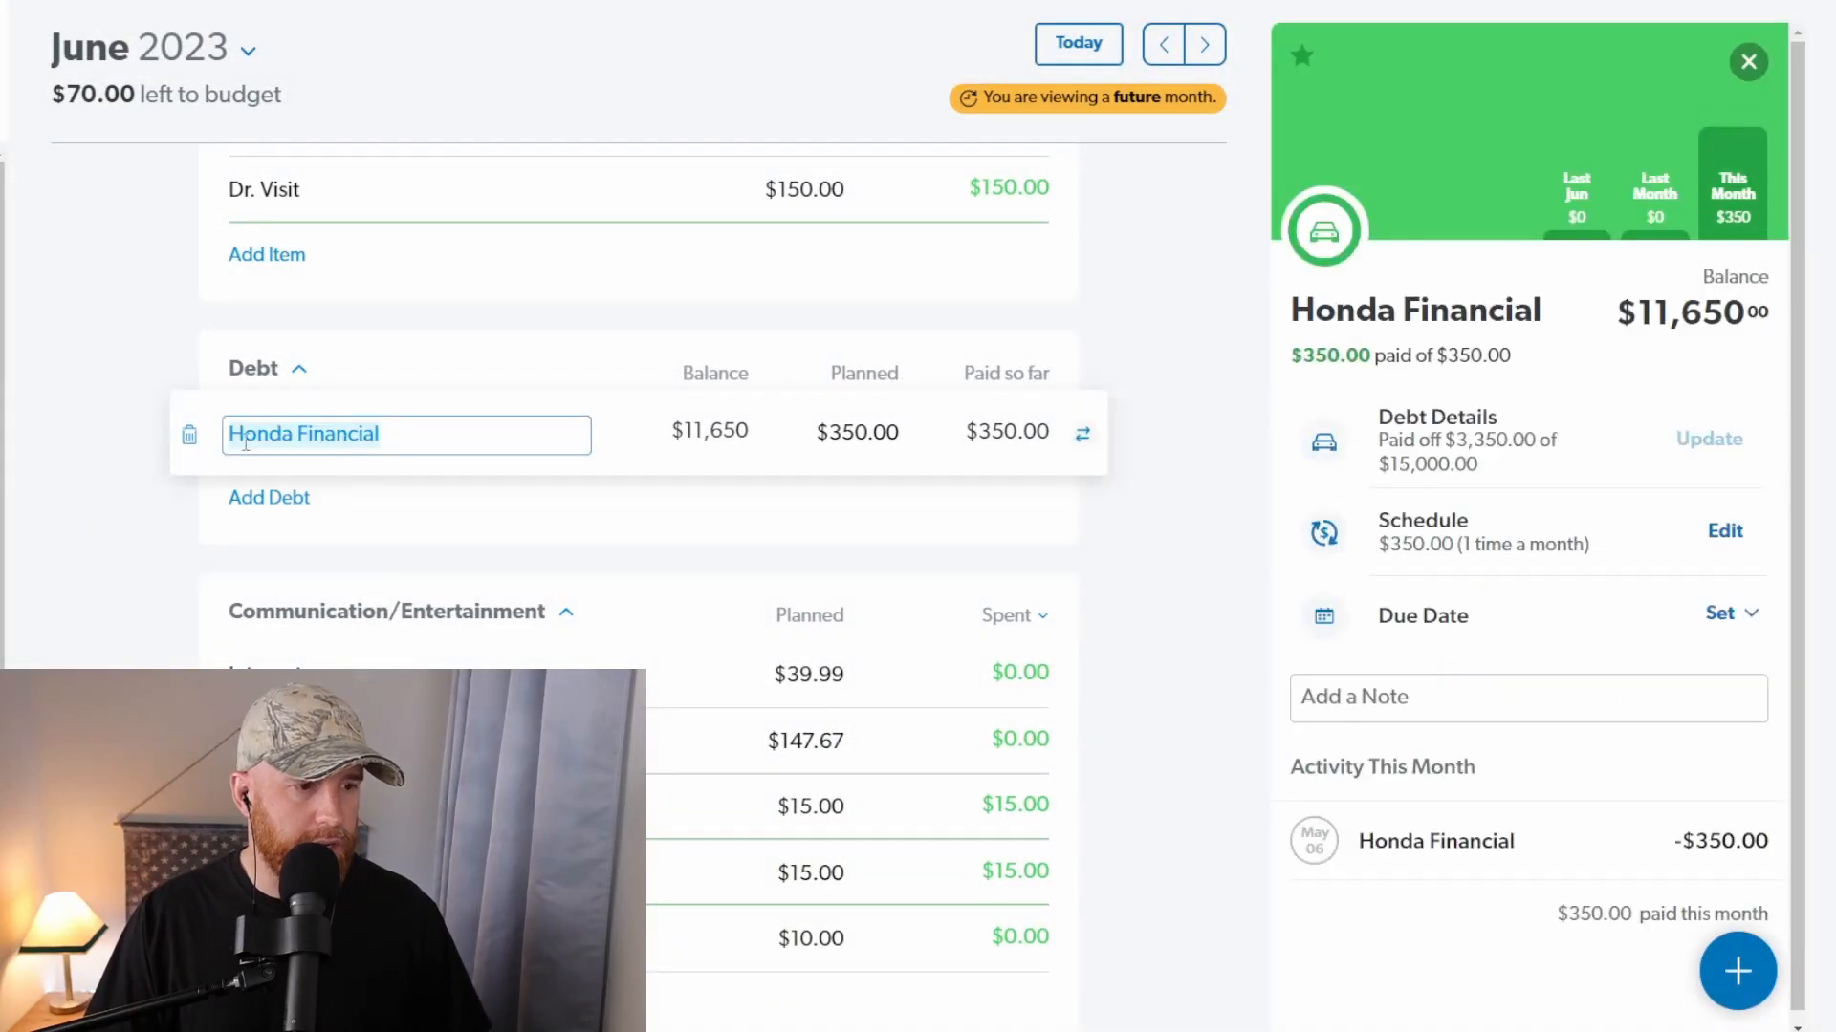
{"action": "left_click", "coordinate": [187, 436]}
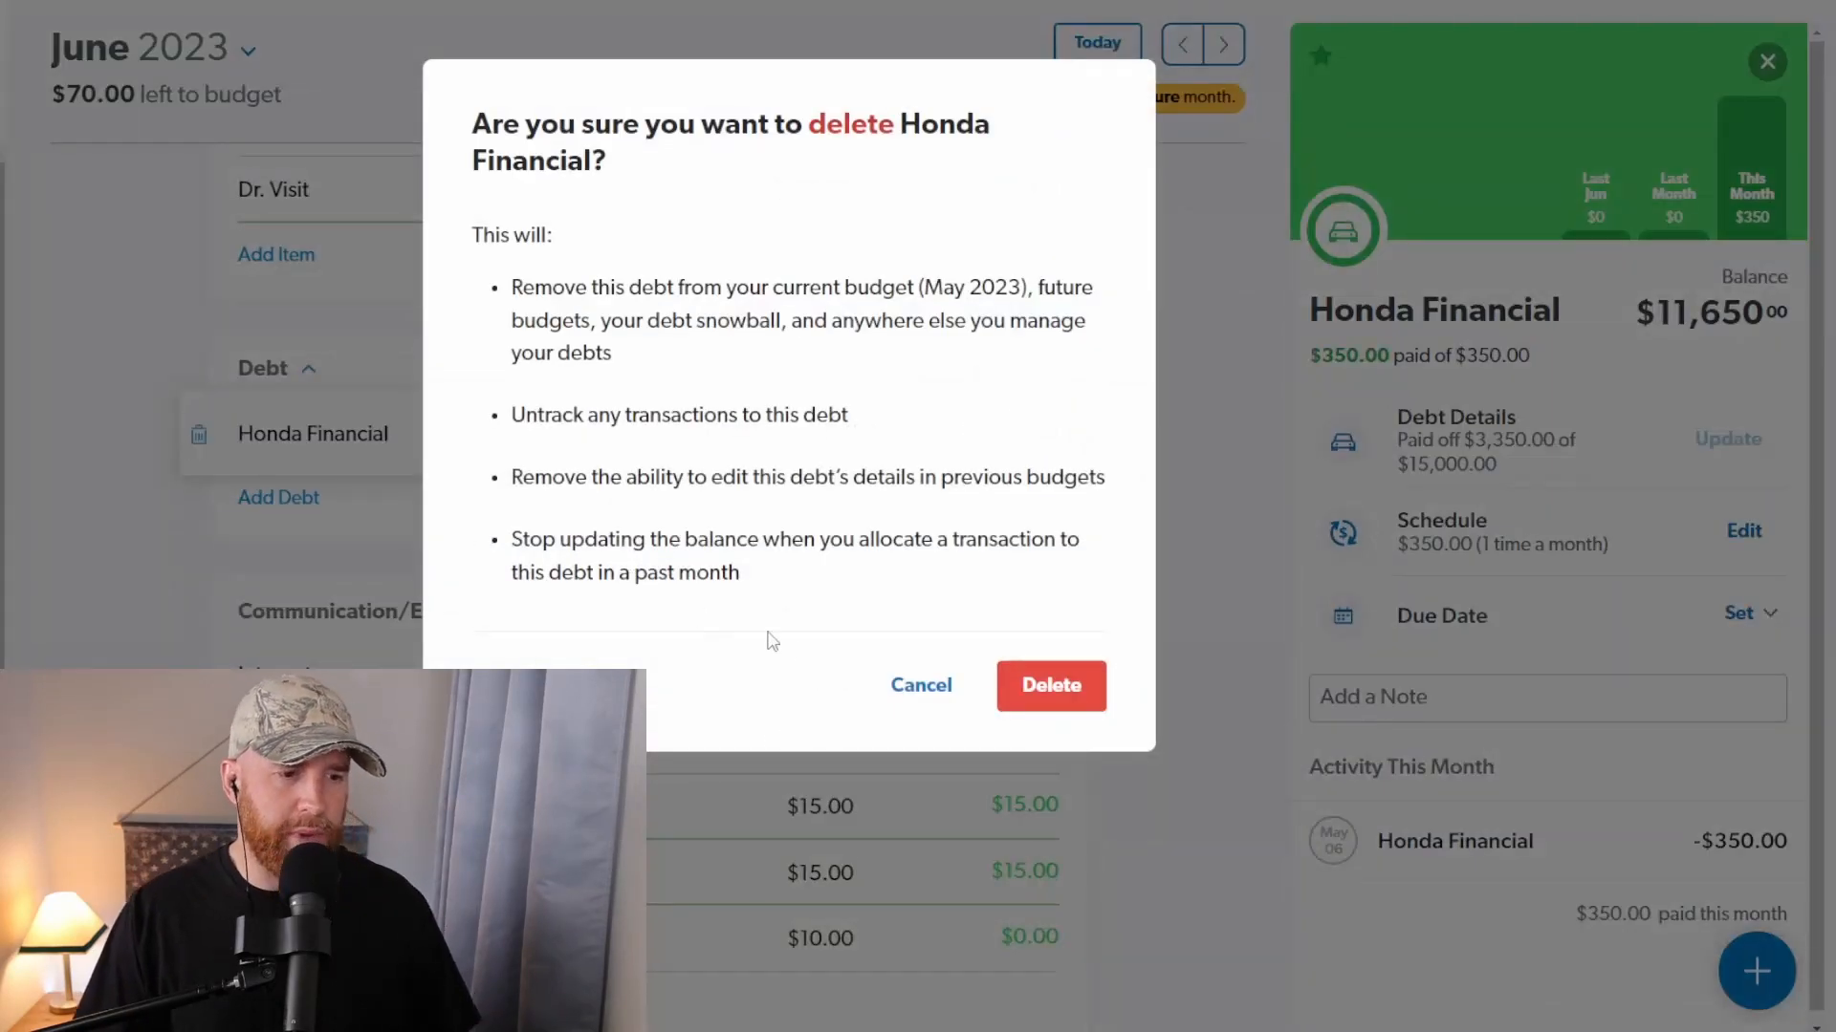
{"action": "left_click", "coordinate": [1061, 684]}
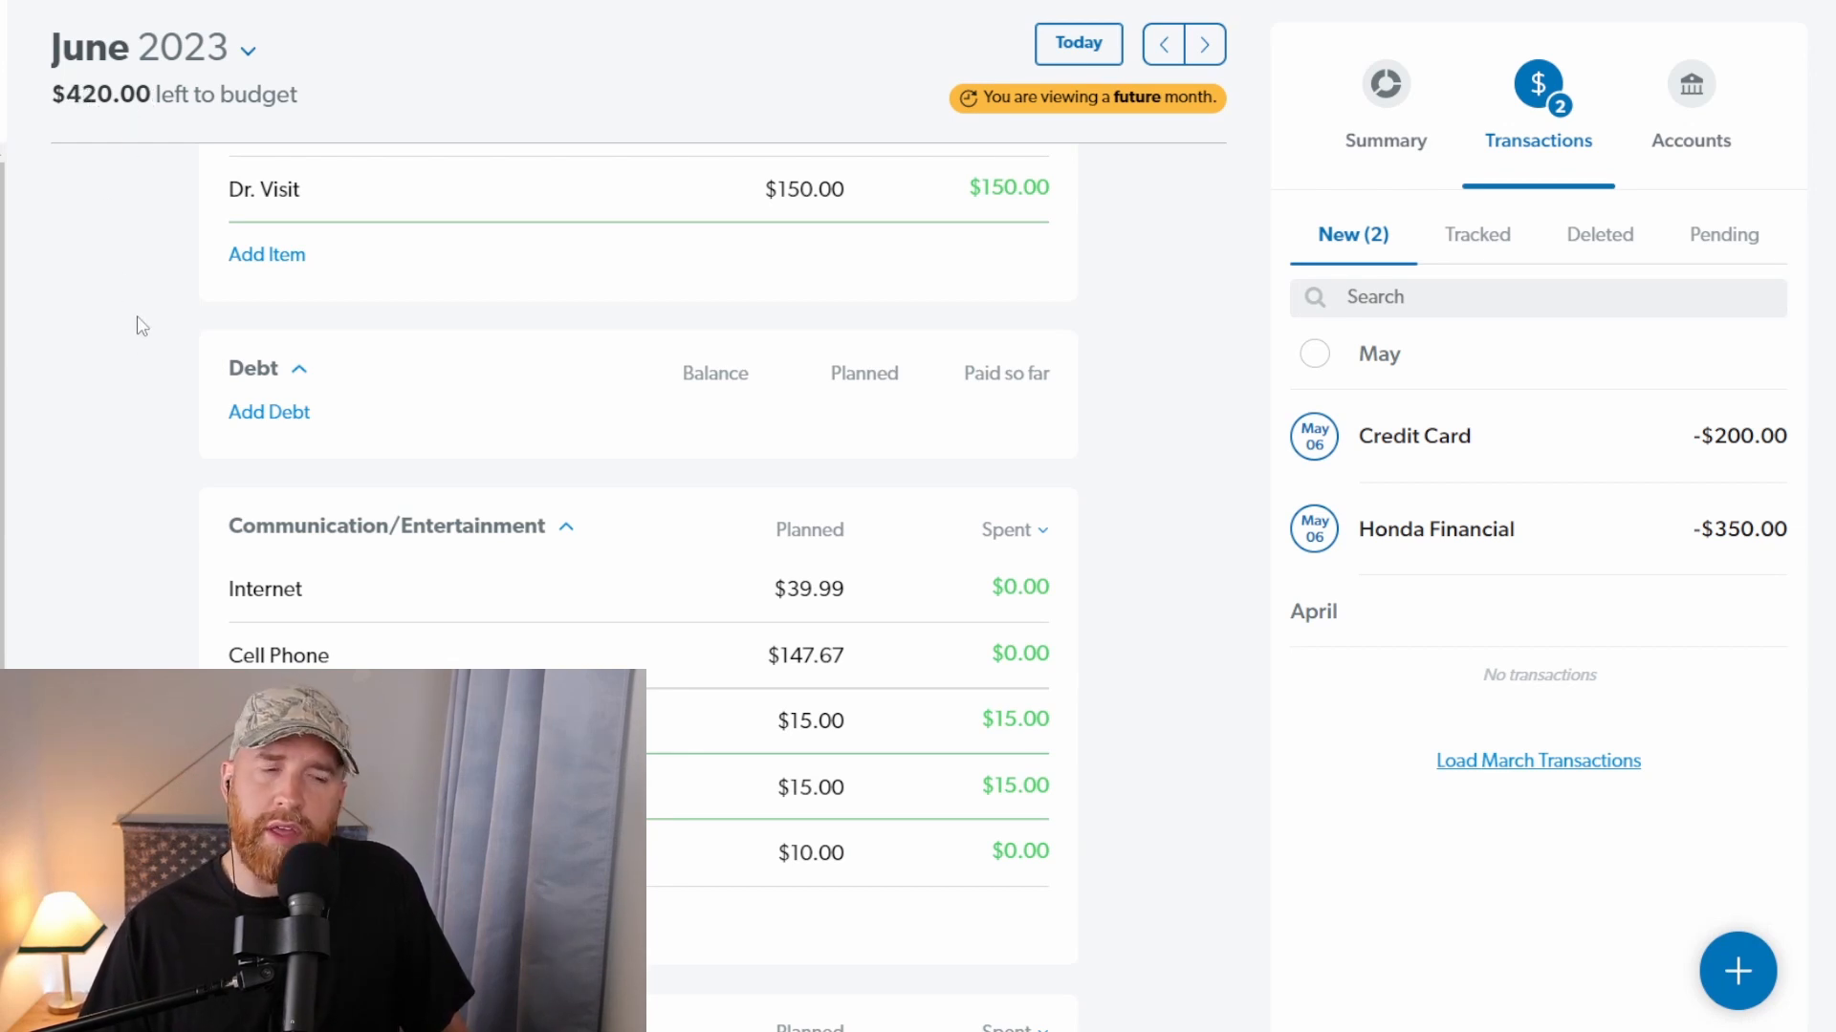
Step: Set the planned amount of Fun in the Misc and lifestyle group to $100
{"action": "scroll", "coordinate": [298, 407], "scroll_direction": "down", "scroll_amount": 5}
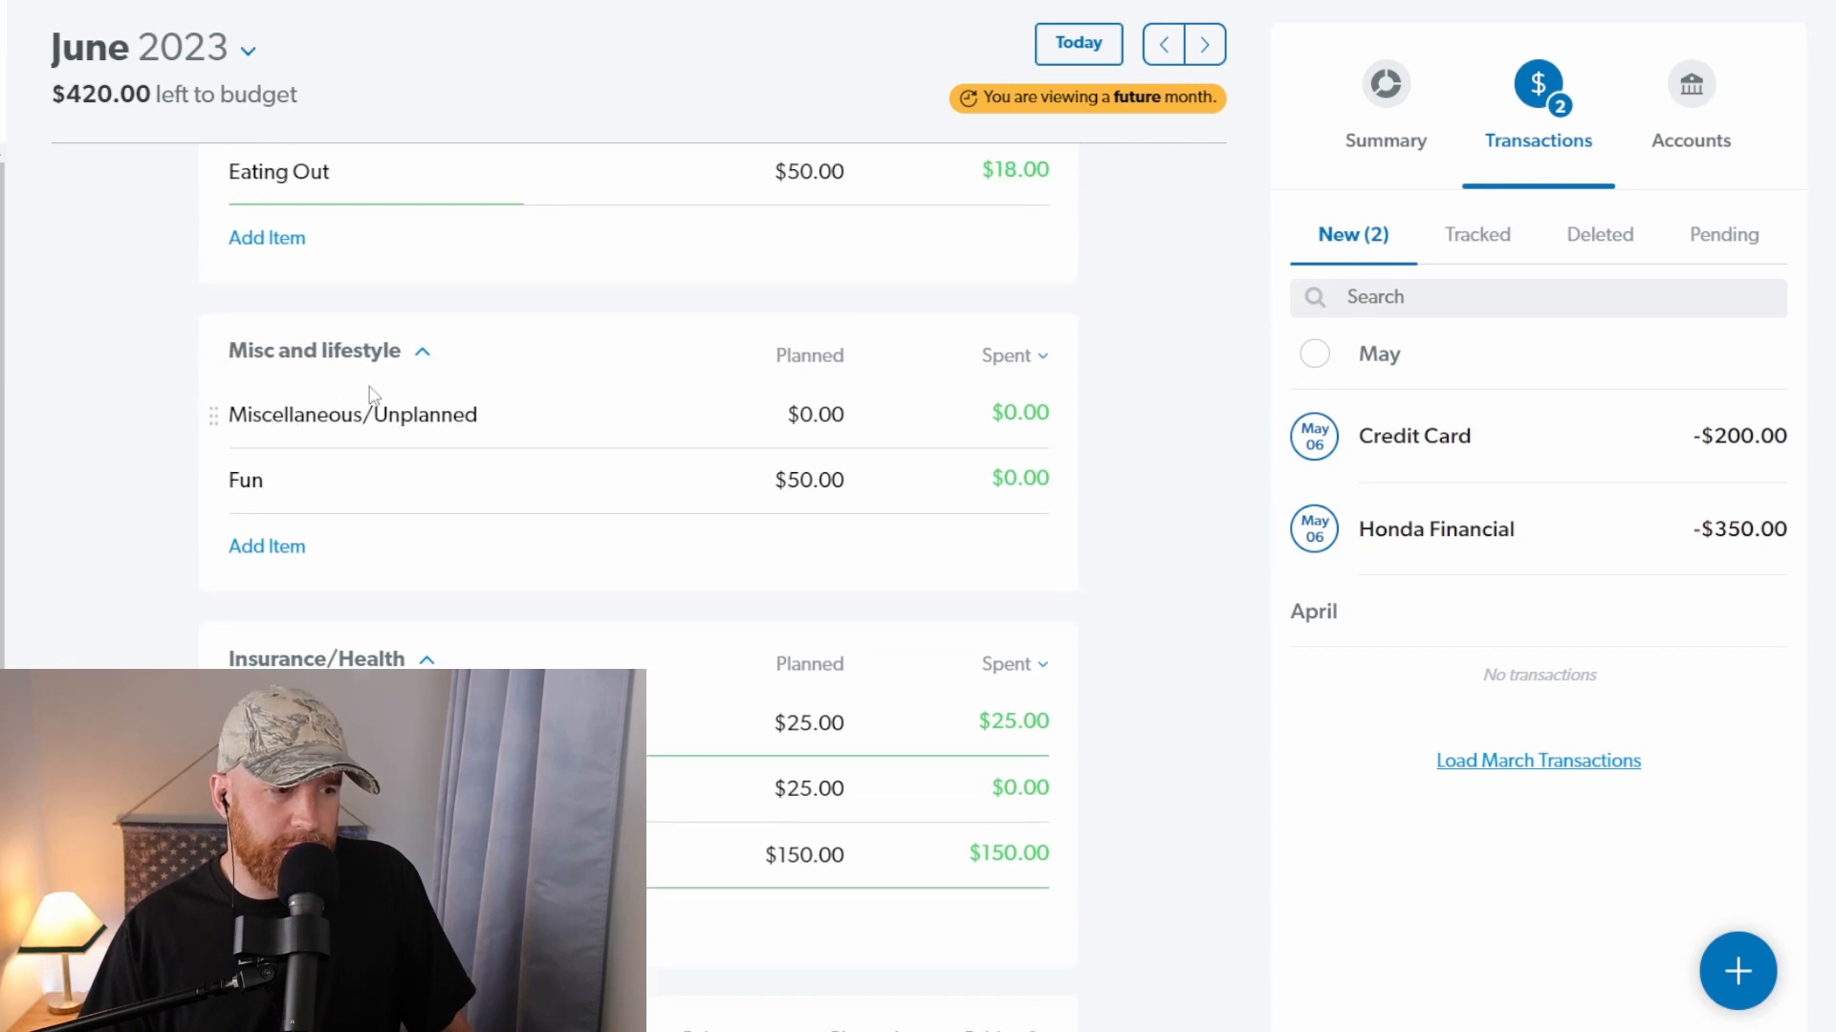
{"action": "left_click", "coordinate": [837, 479]}
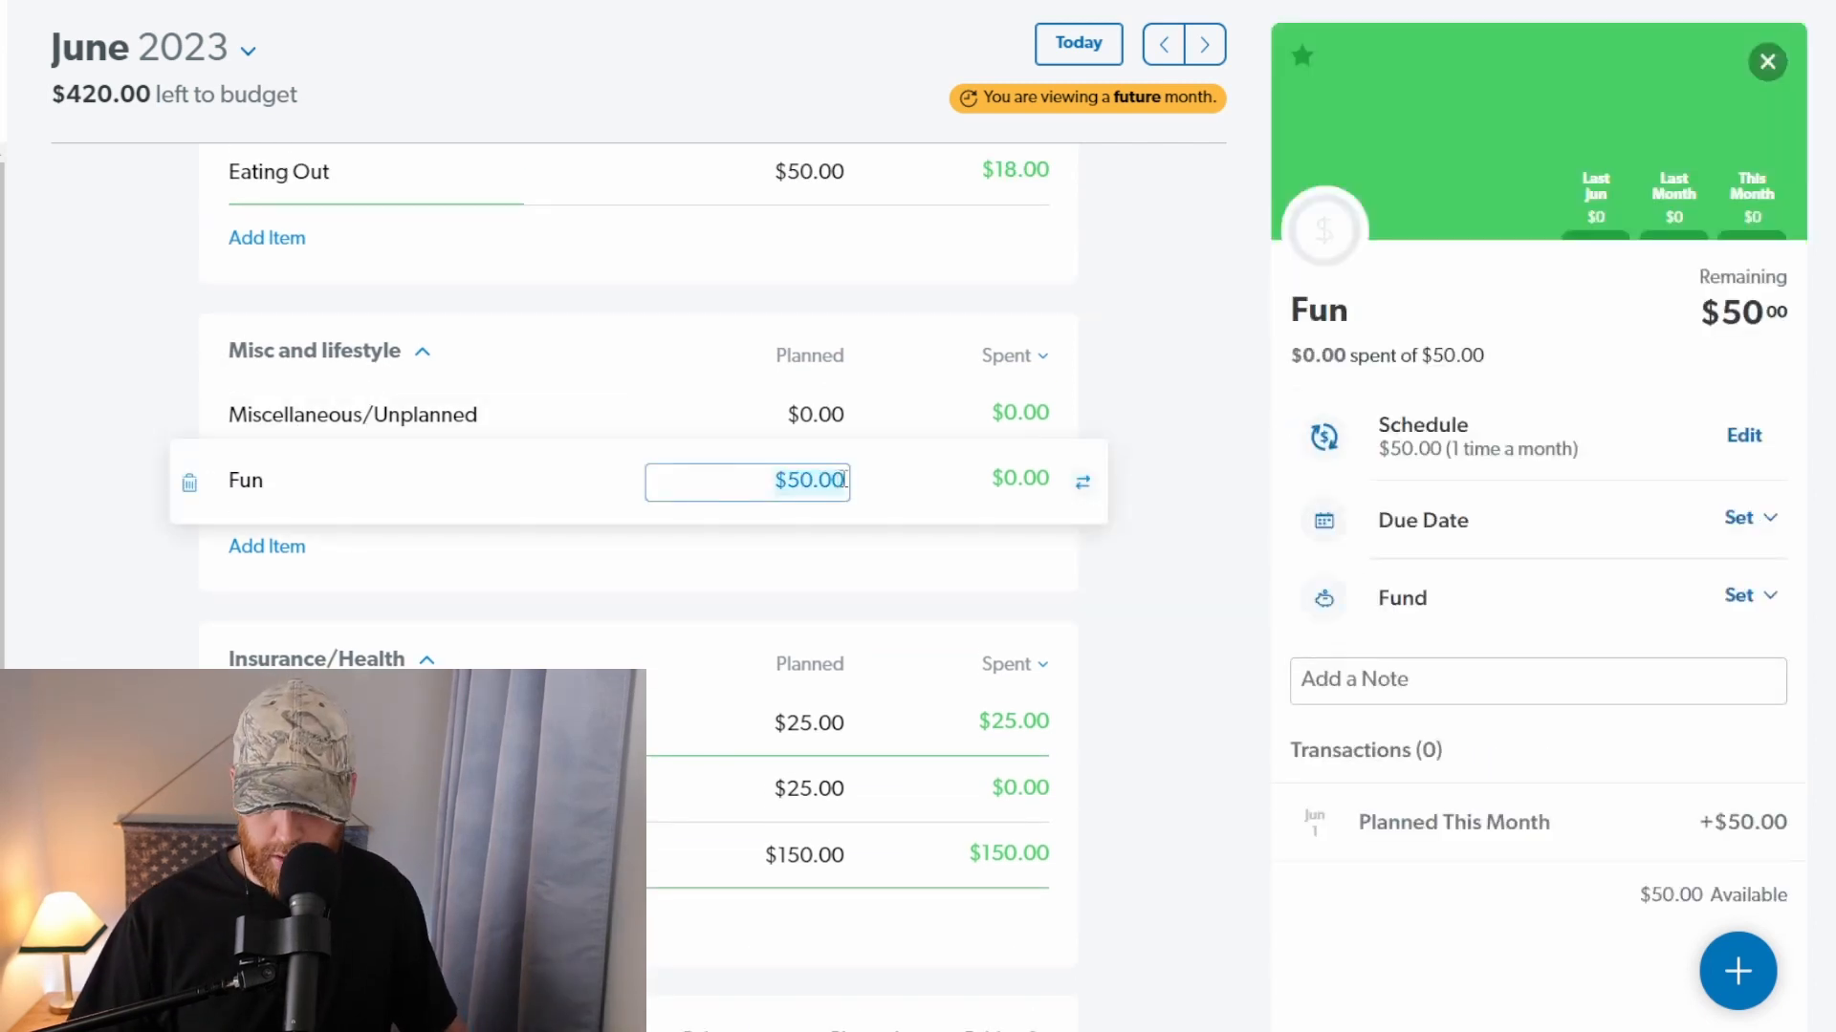
{"action": "type", "text": "100"}
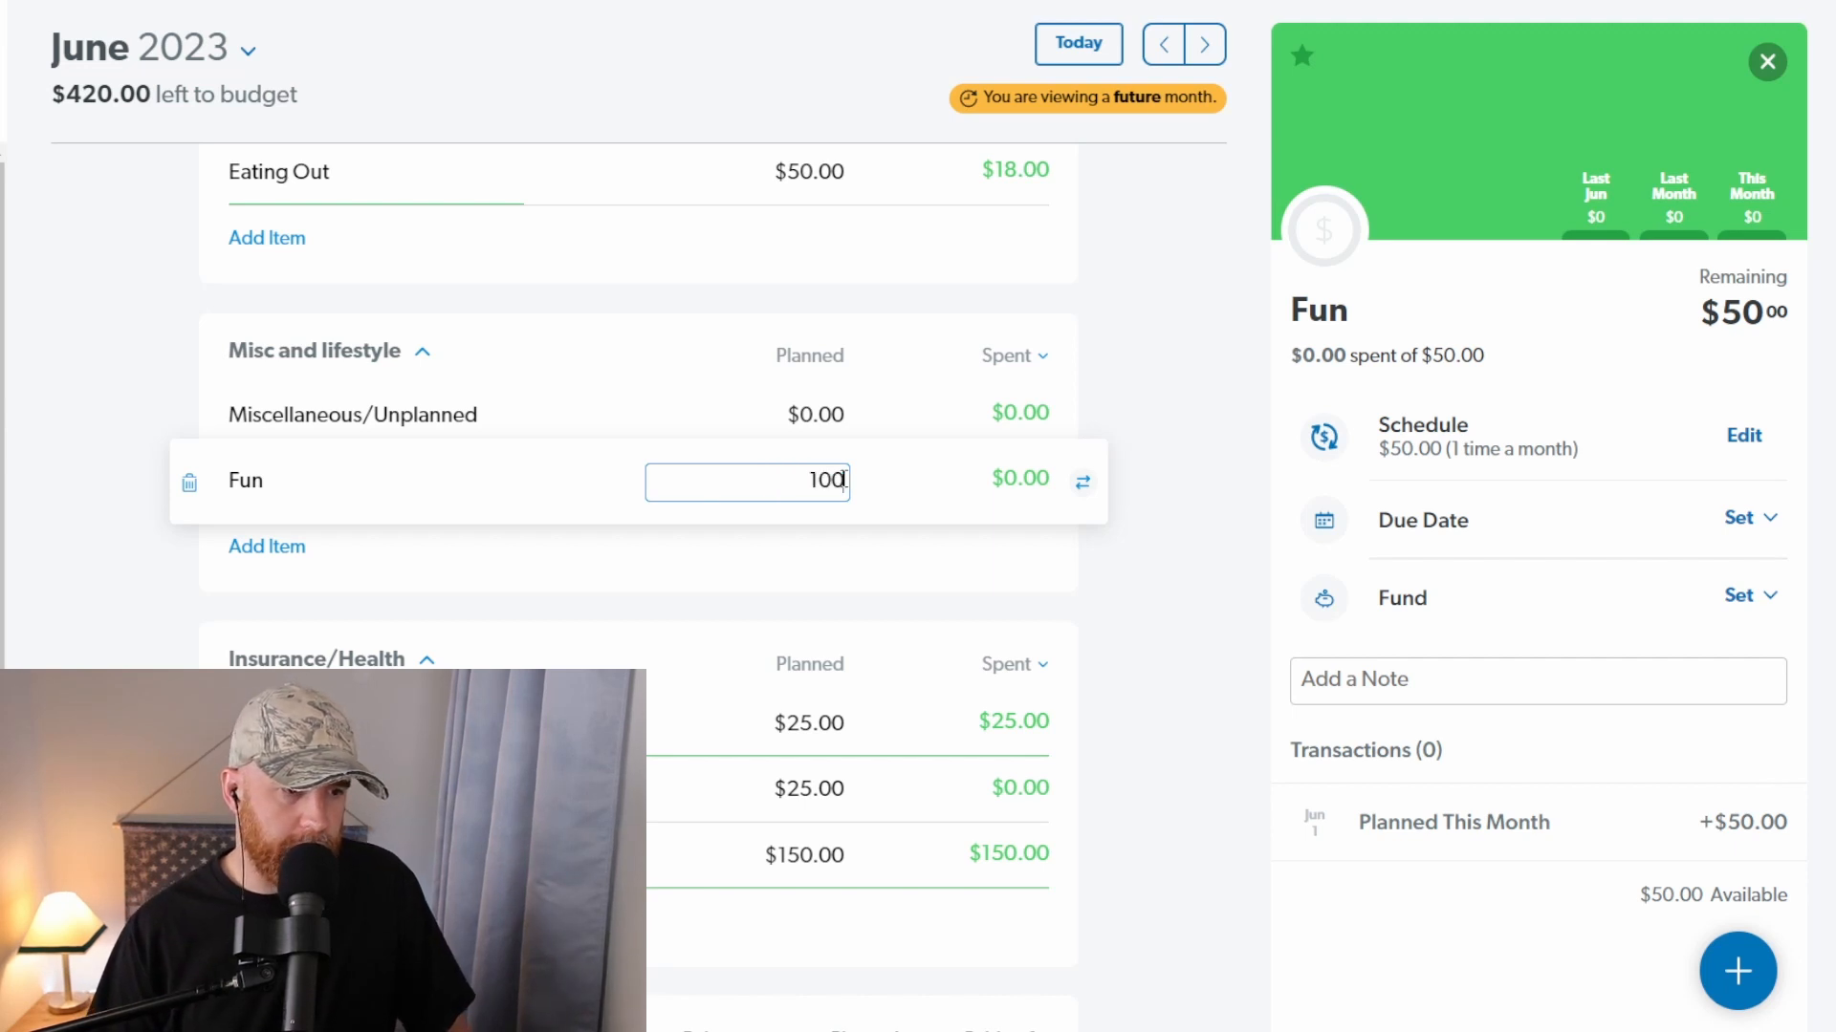
{"action": "key", "text": "Tab"}
Step: Set the planned amount of Eating Out in the Food group to $200
{"action": "scroll", "coordinate": [853, 511], "scroll_direction": "up", "scroll_amount": 3}
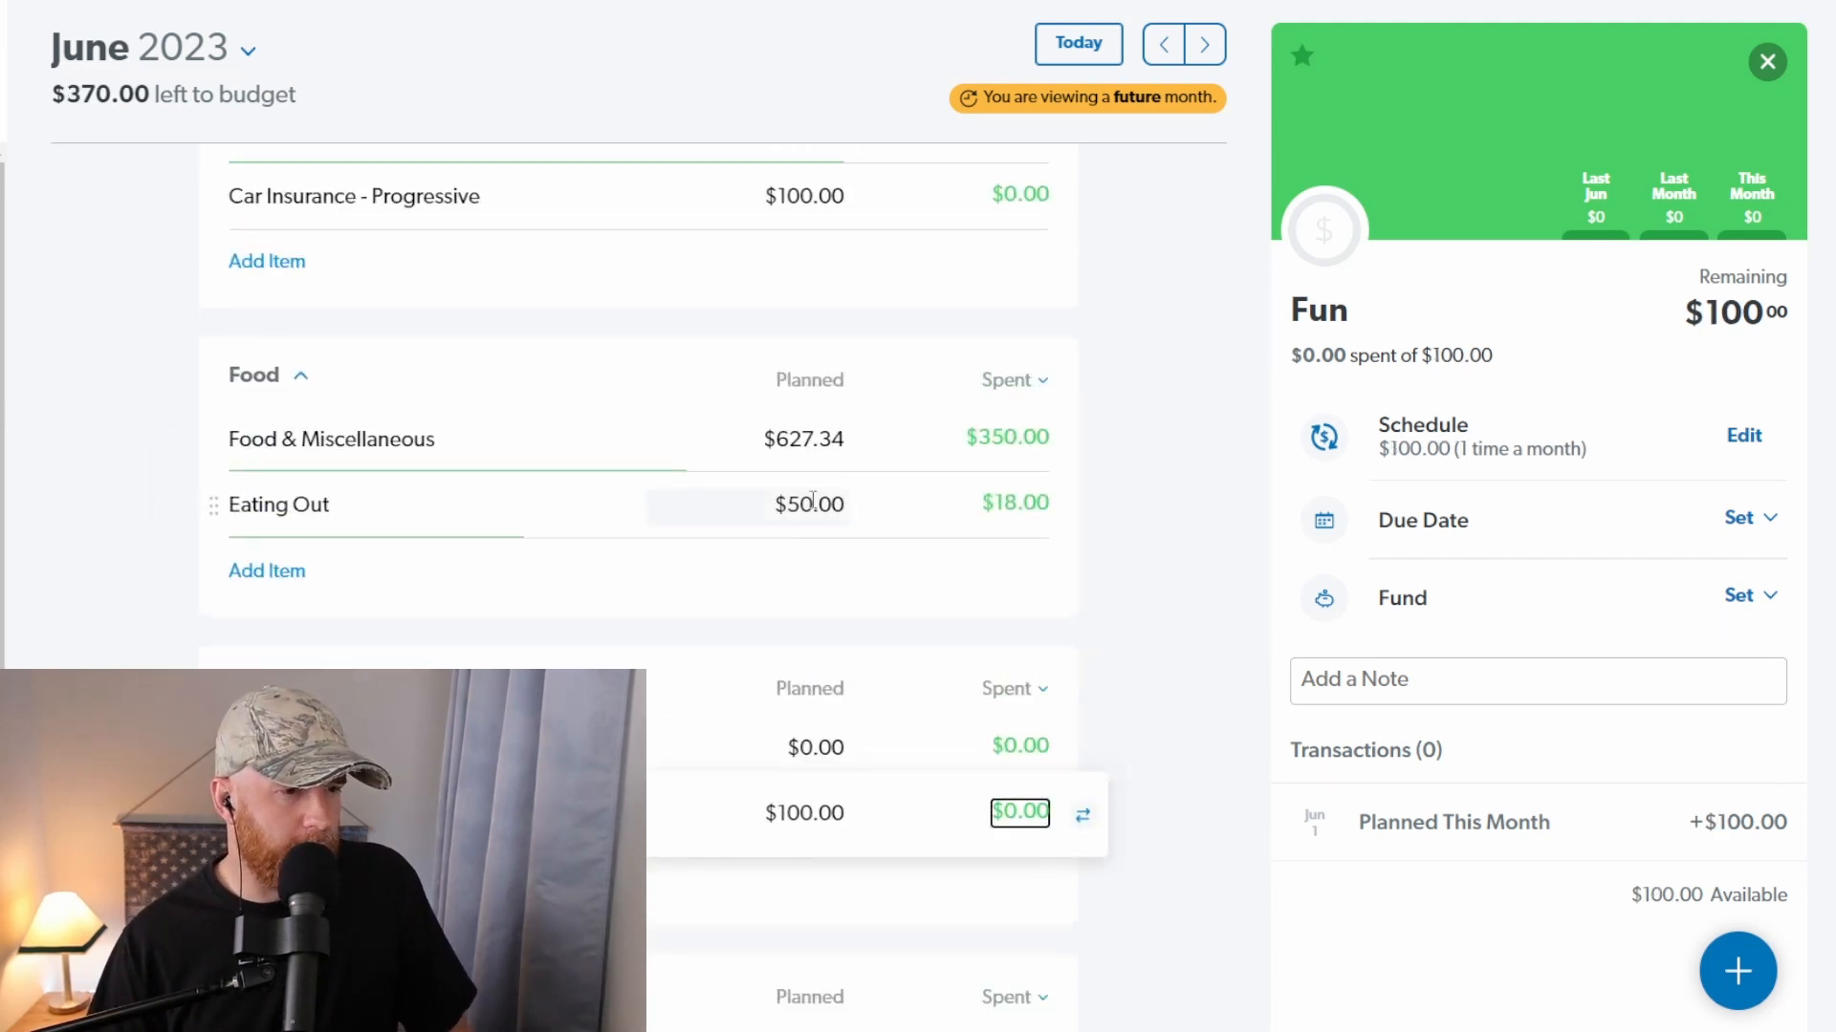
{"action": "left_click", "coordinate": [813, 501]}
{"action": "type", "text": "150"}
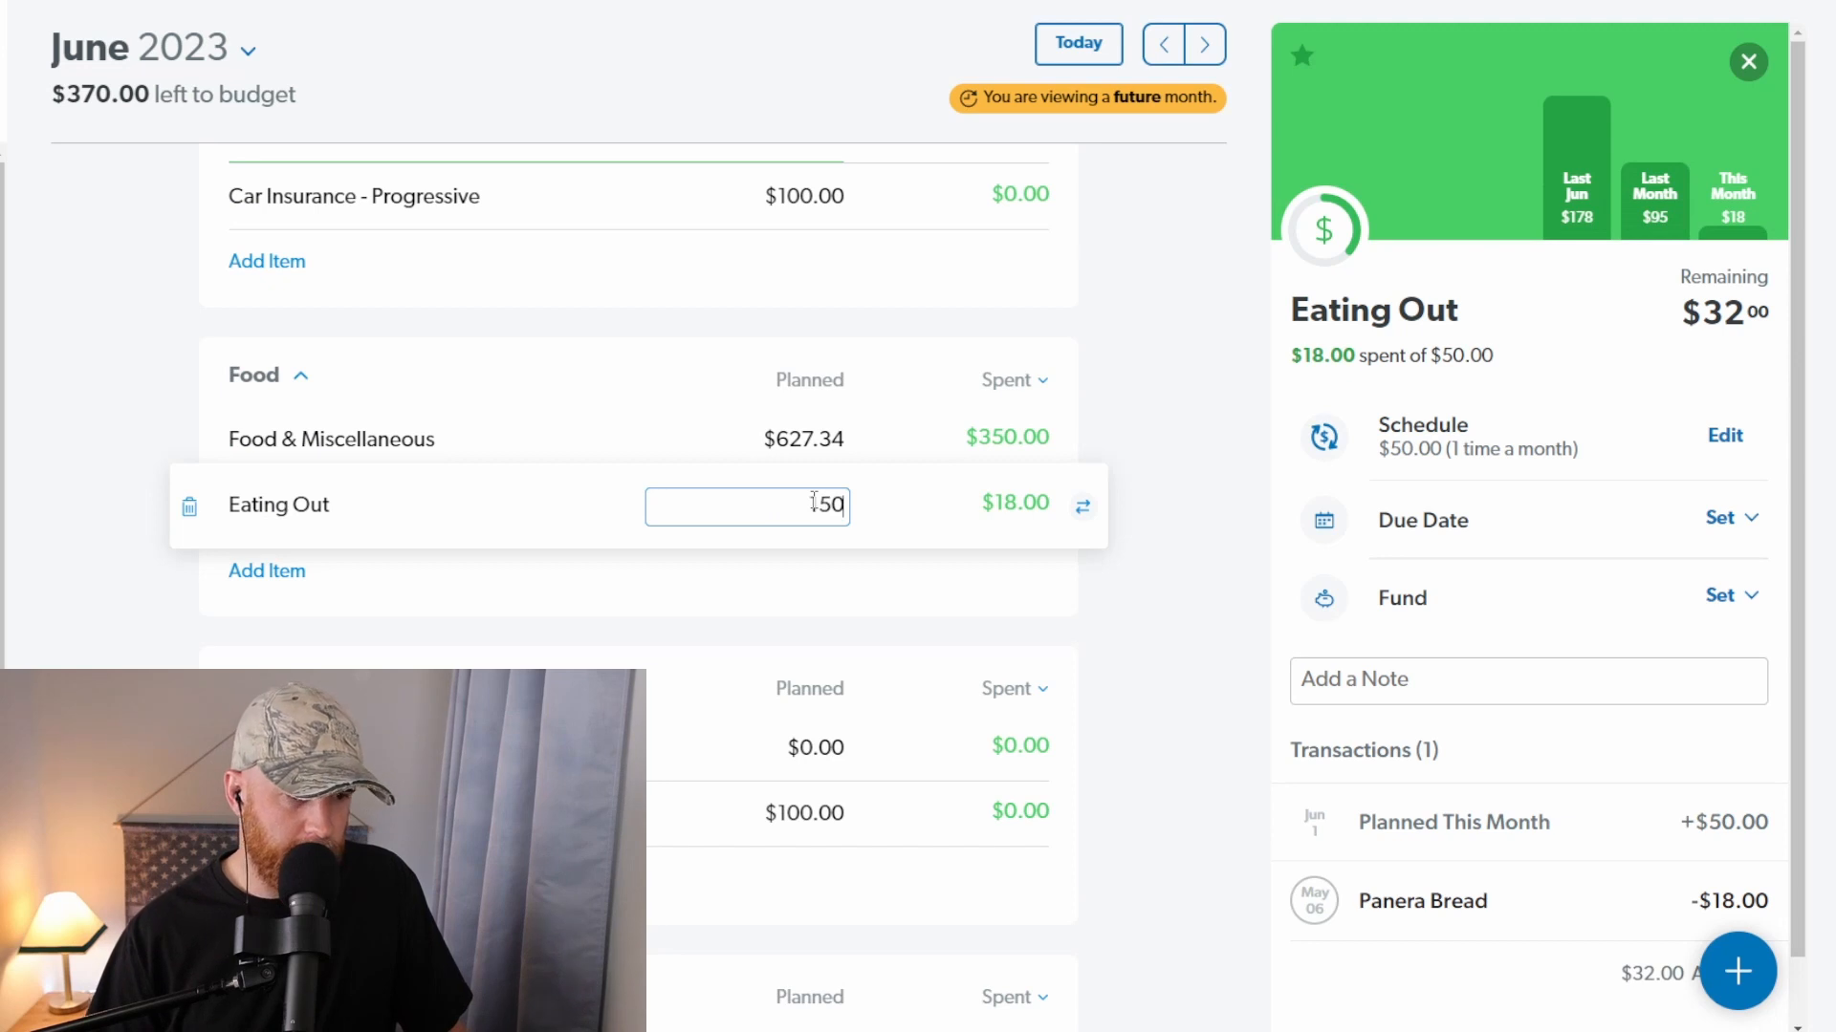
{"action": "key", "text": "BackSpace"}
{"action": "key", "text": "BackSpace"}
{"action": "key", "text": "BackSpace"}
{"action": "type", "text": "200"}
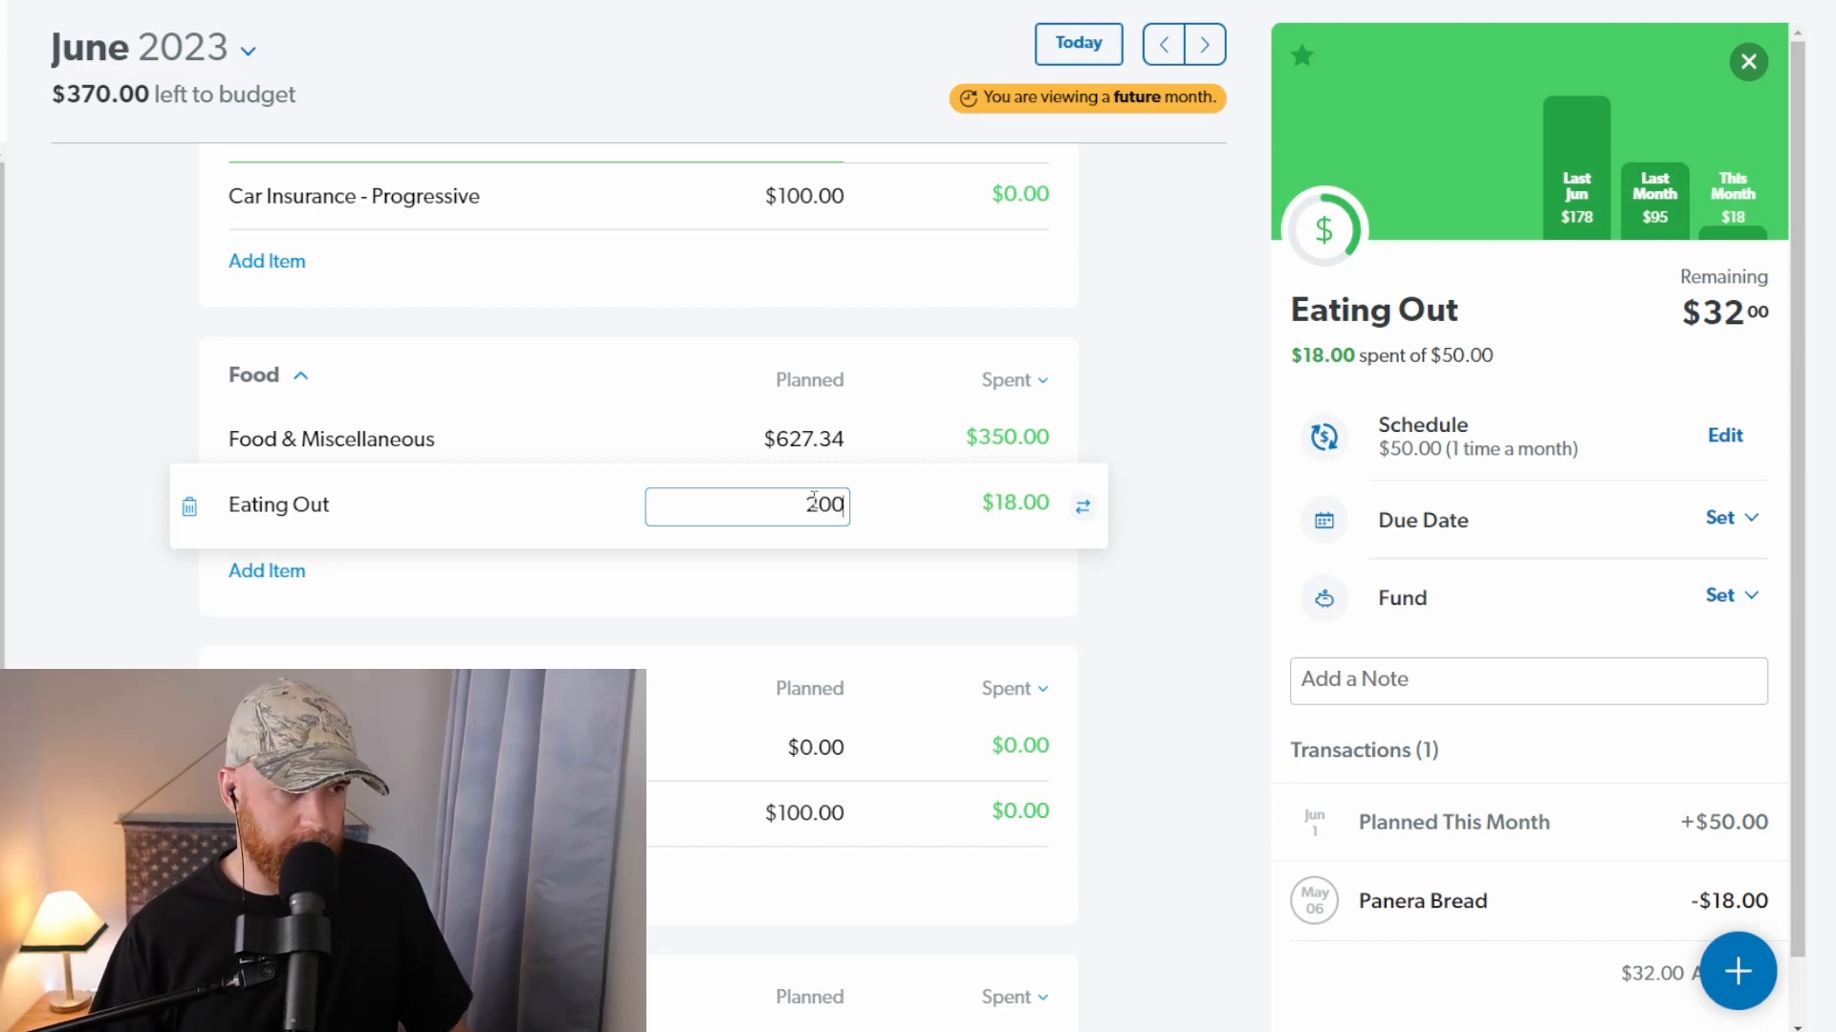
{"action": "key", "text": "Tab"}
Step: Set the planned amount of Food & Miscellaneous in the Food group to $750
{"action": "left_click", "coordinate": [837, 438]}
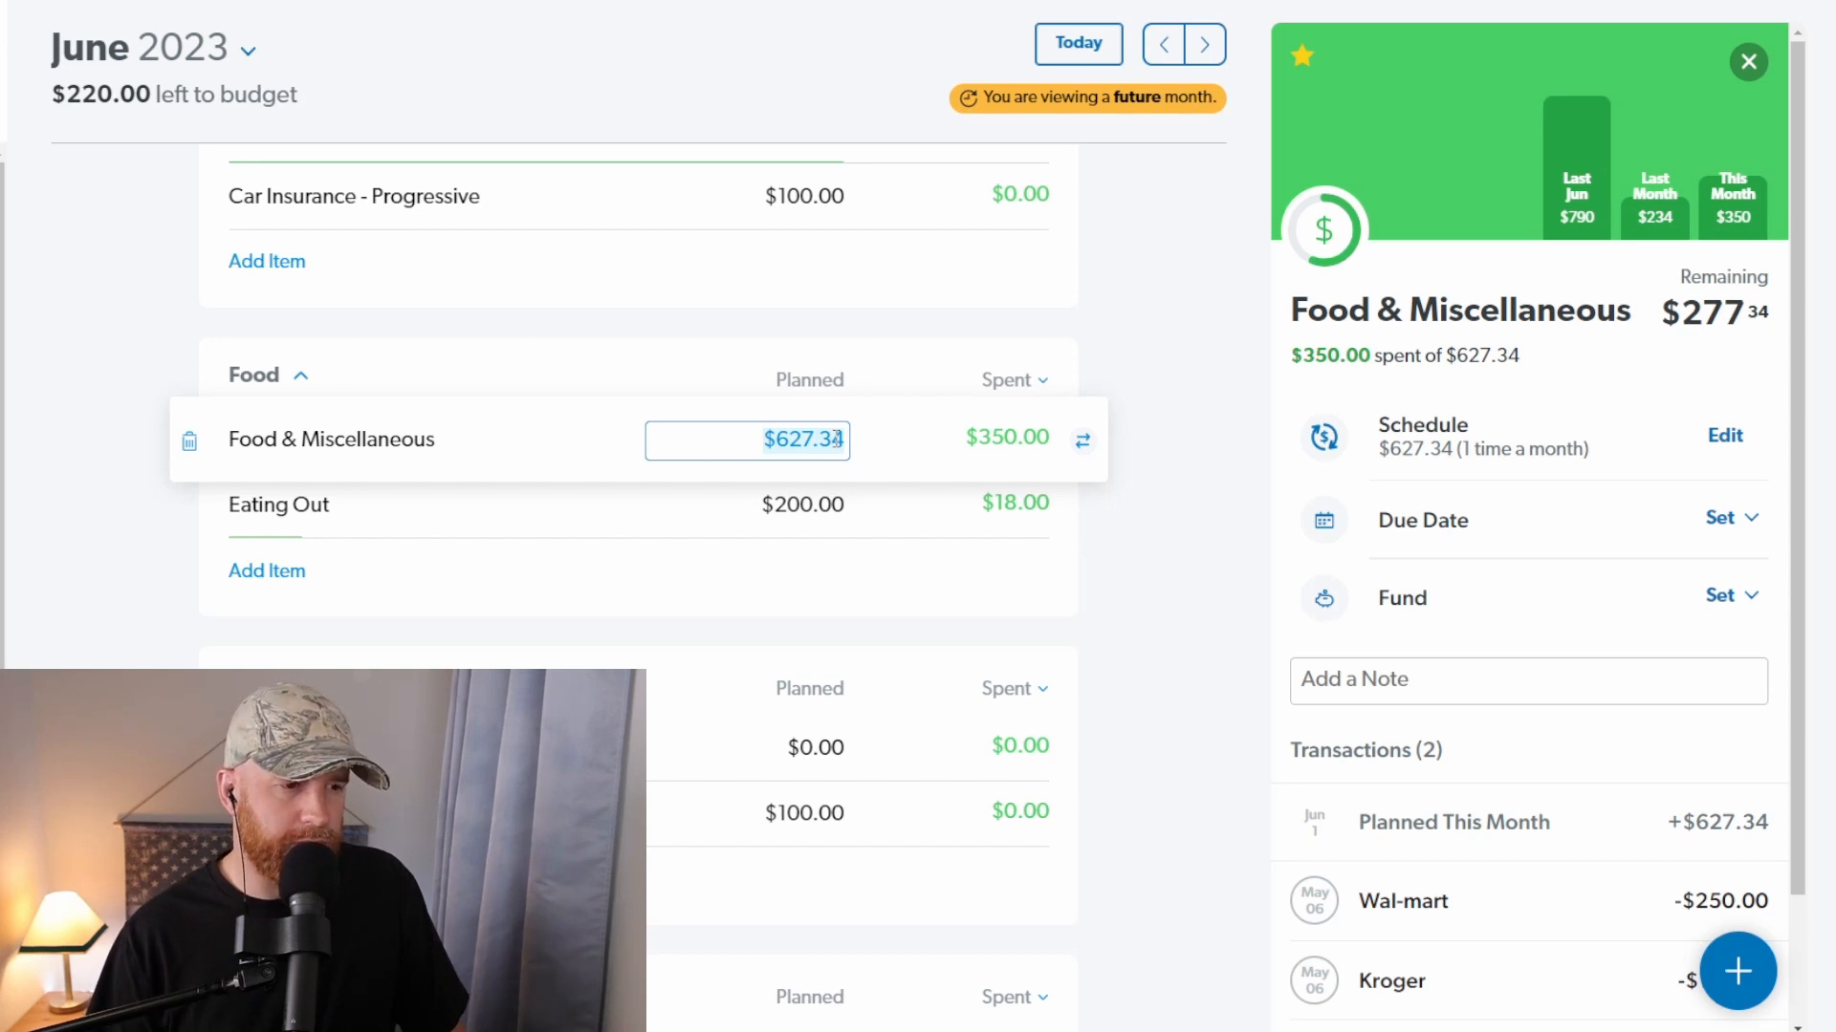
{"action": "type", "text": "750"}
{"action": "key", "text": "Tab"}
Step: Set the planned amount of New Car in the Savings group to $197.34
{"action": "scroll", "coordinate": [820, 578], "scroll_direction": "up", "scroll_amount": 5}
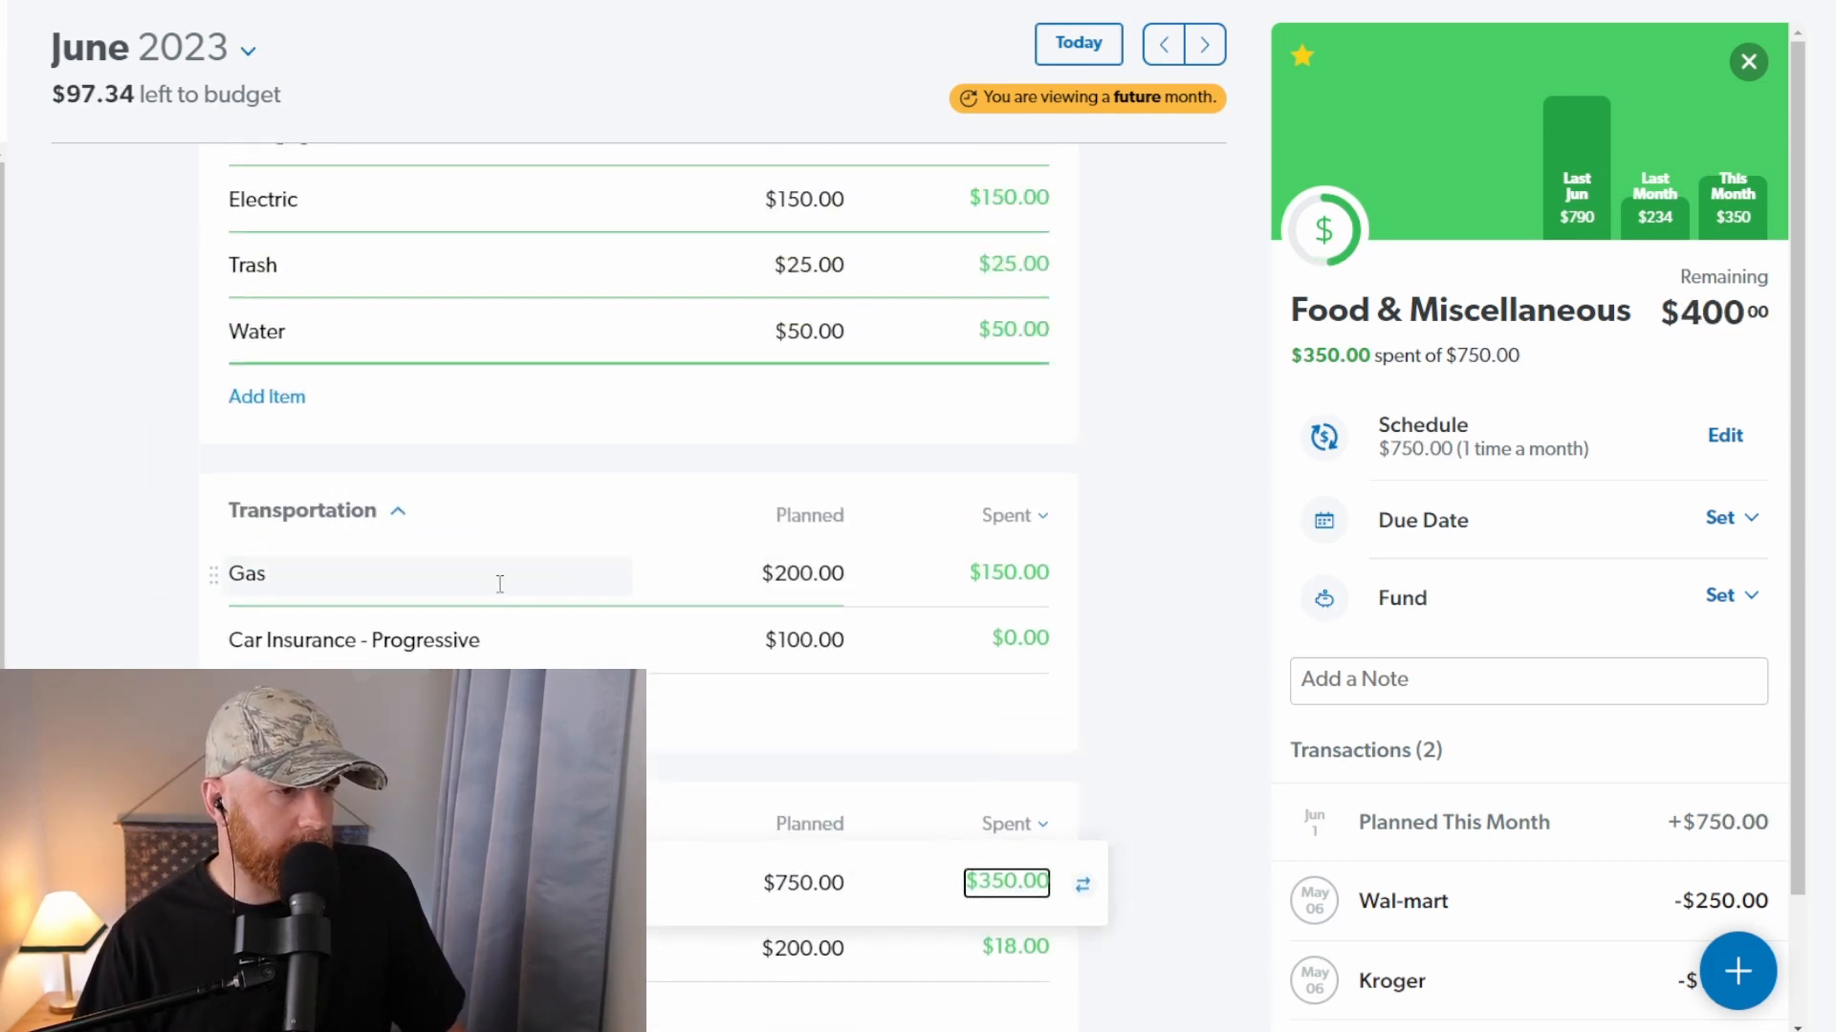
{"action": "scroll", "coordinate": [499, 582], "scroll_direction": "up", "scroll_amount": 7}
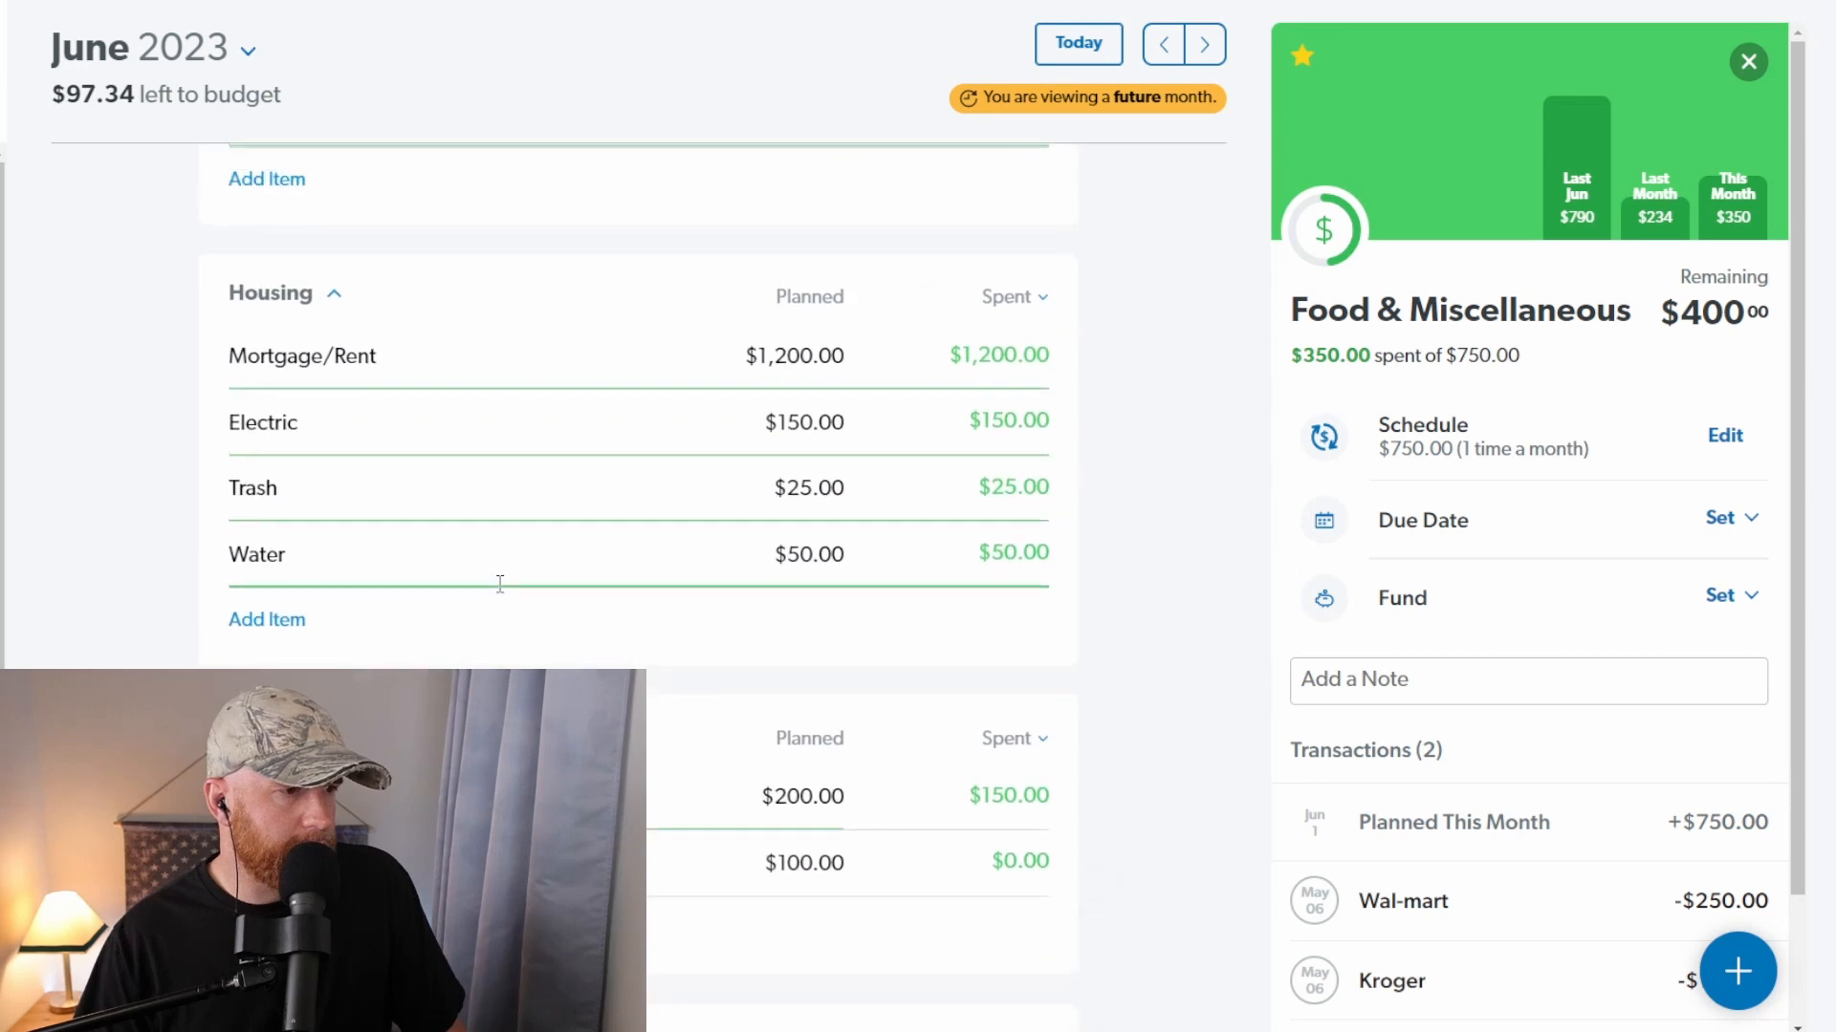
{"action": "left_click", "coordinate": [803, 547]}
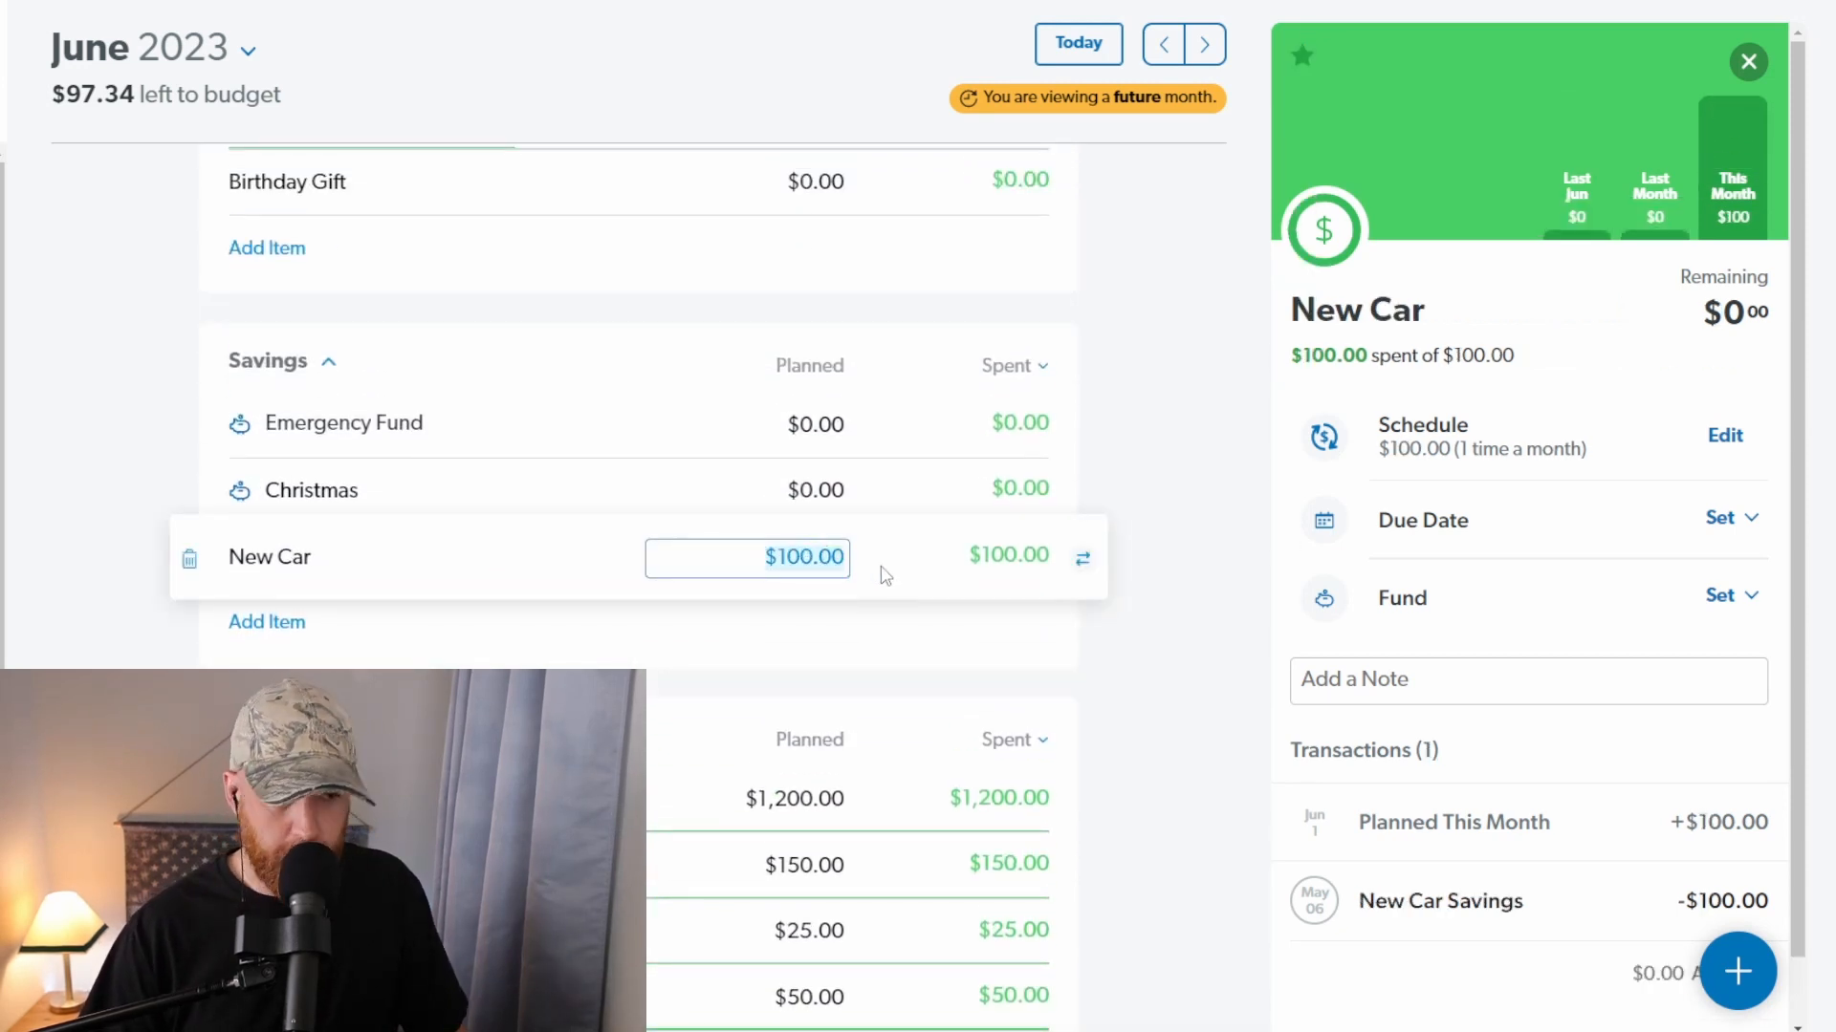
{"action": "type", "text": "197.34"}
{"action": "key", "text": "Tab"}
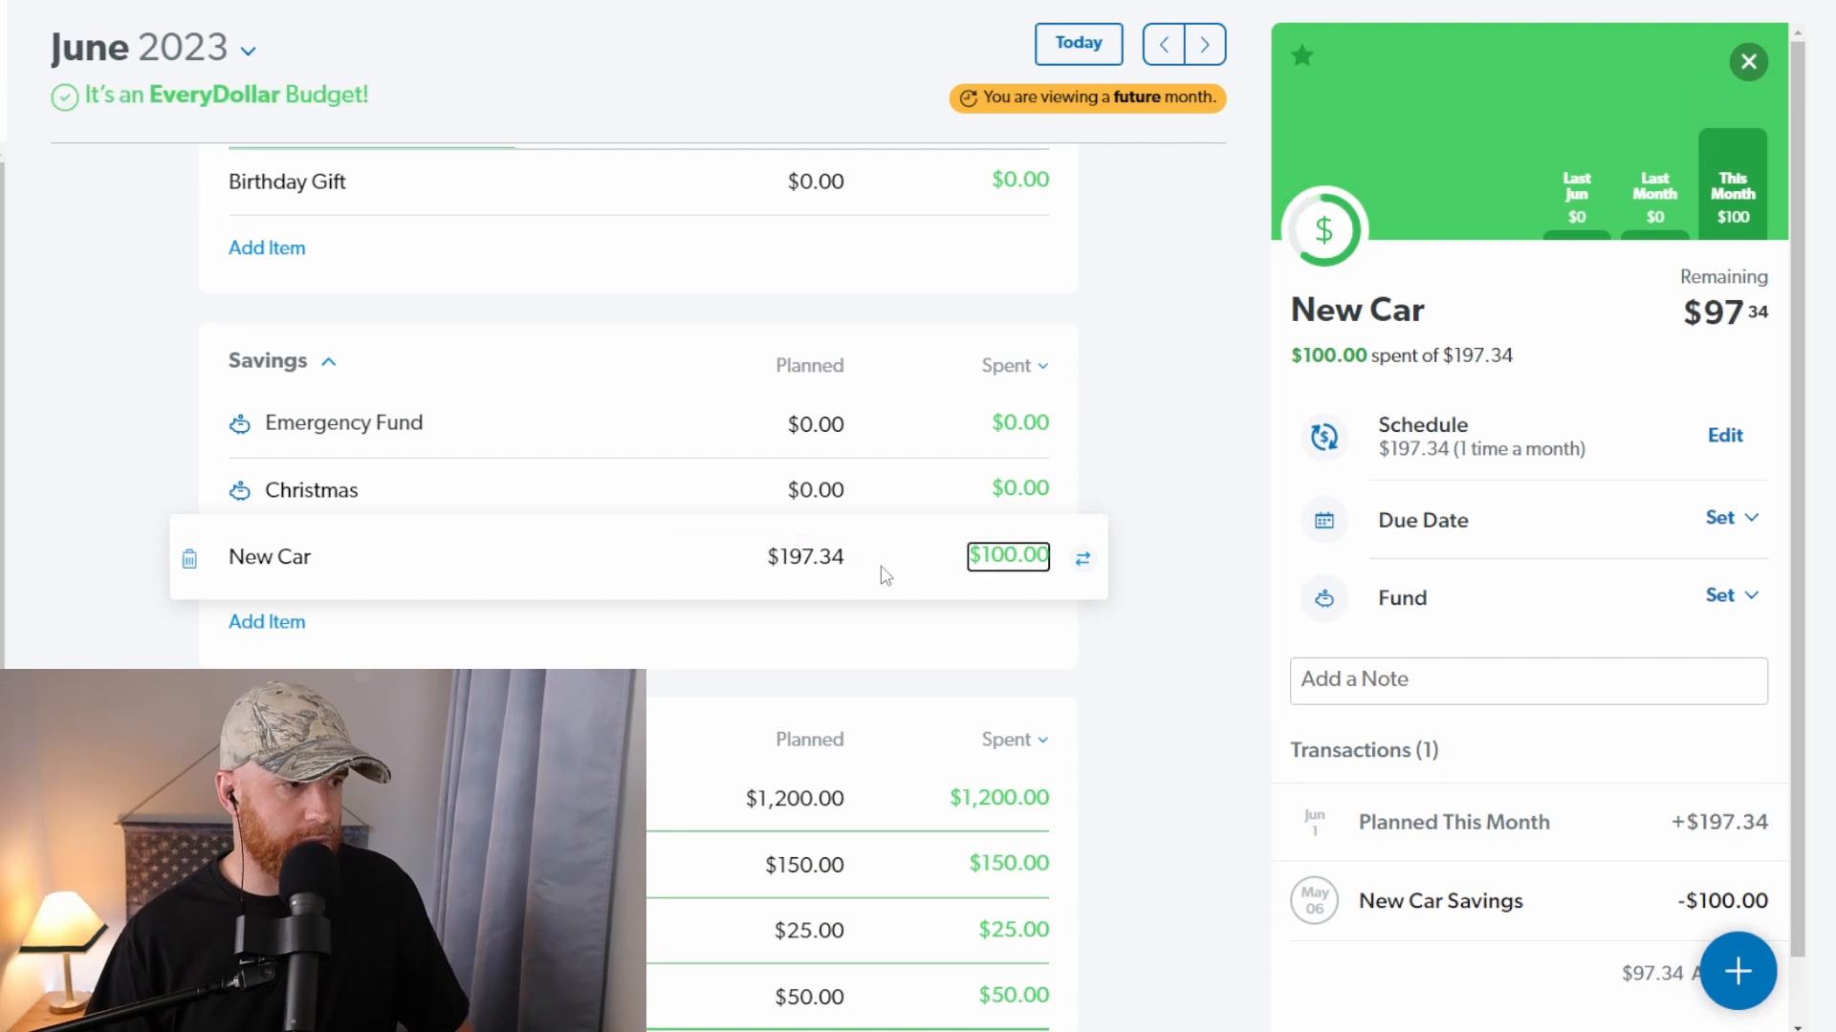
{"action": "left_click", "coordinate": [1203, 327]}
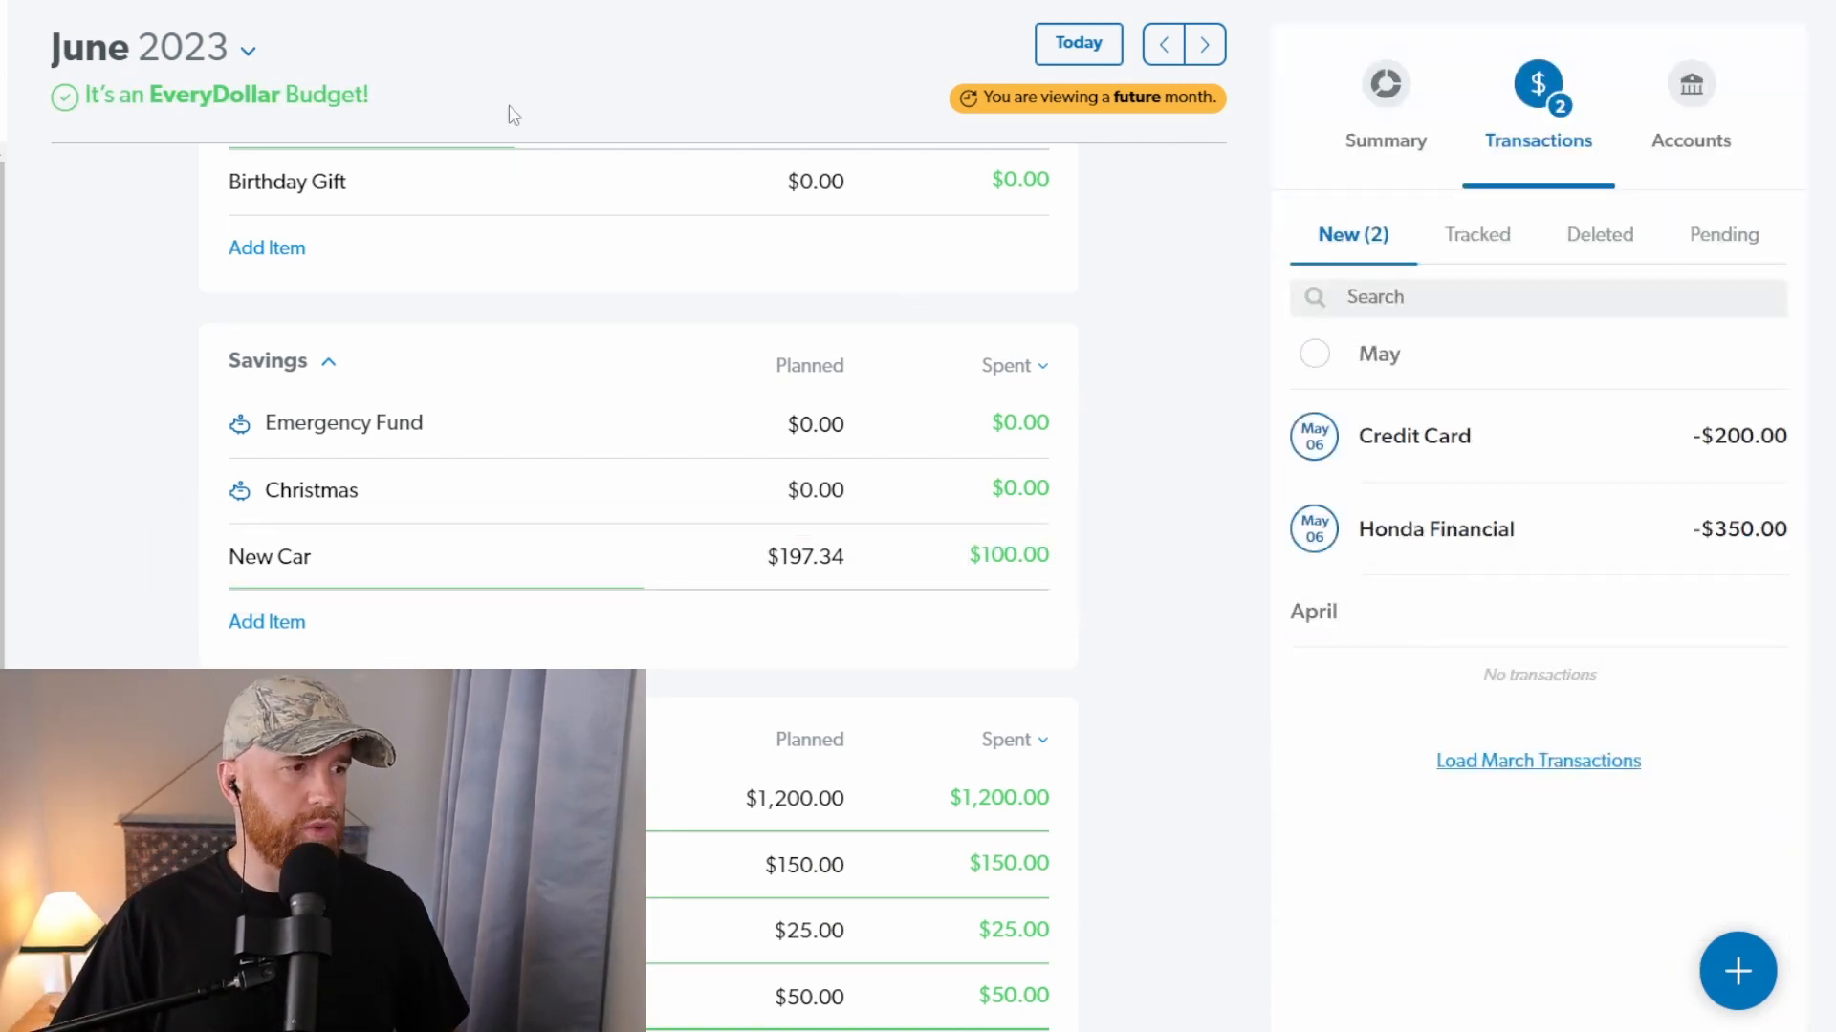
Step: Check the June budget status and review the planned and spent amounts in the Misc and lifestyle, Insurance/Health and Debt groups
{"action": "left_click_drag", "start_coordinate": [513, 115], "coordinate": [69, 105]}
{"action": "scroll", "coordinate": [758, 471], "scroll_direction": "down", "scroll_amount": 15}
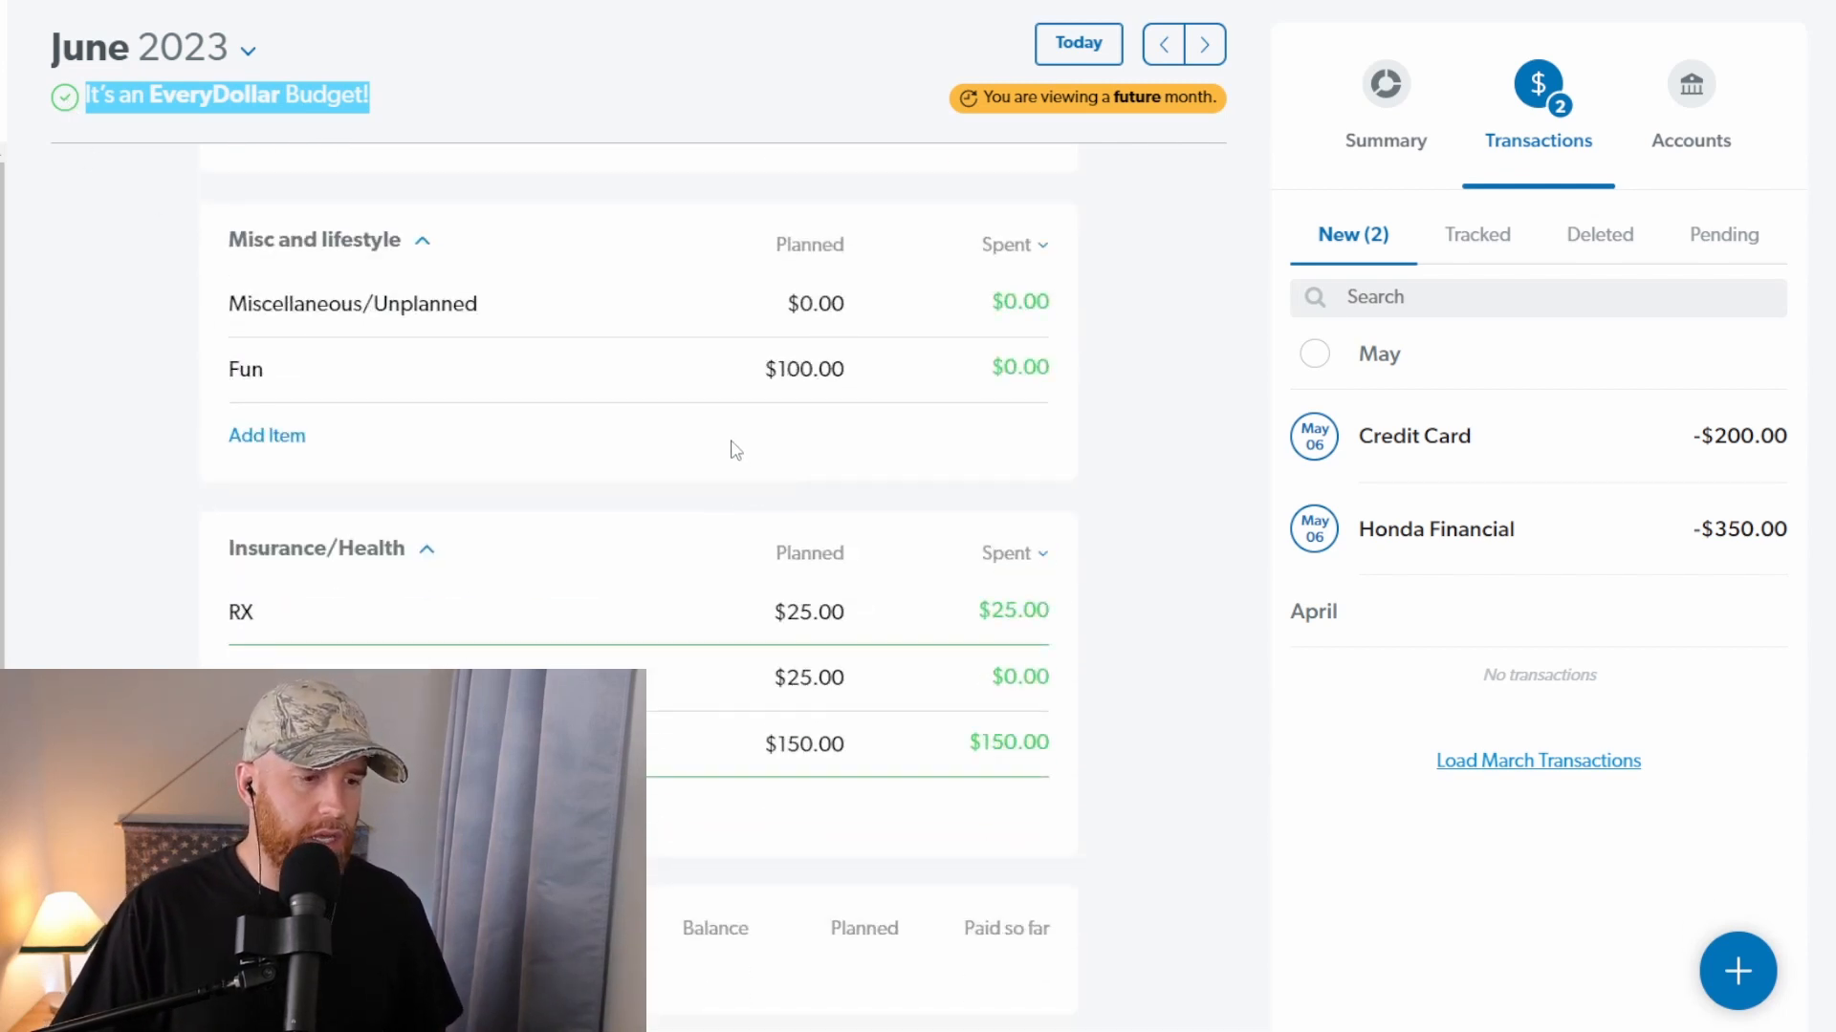
{"action": "scroll", "coordinate": [755, 491], "scroll_direction": "down", "scroll_amount": 4}
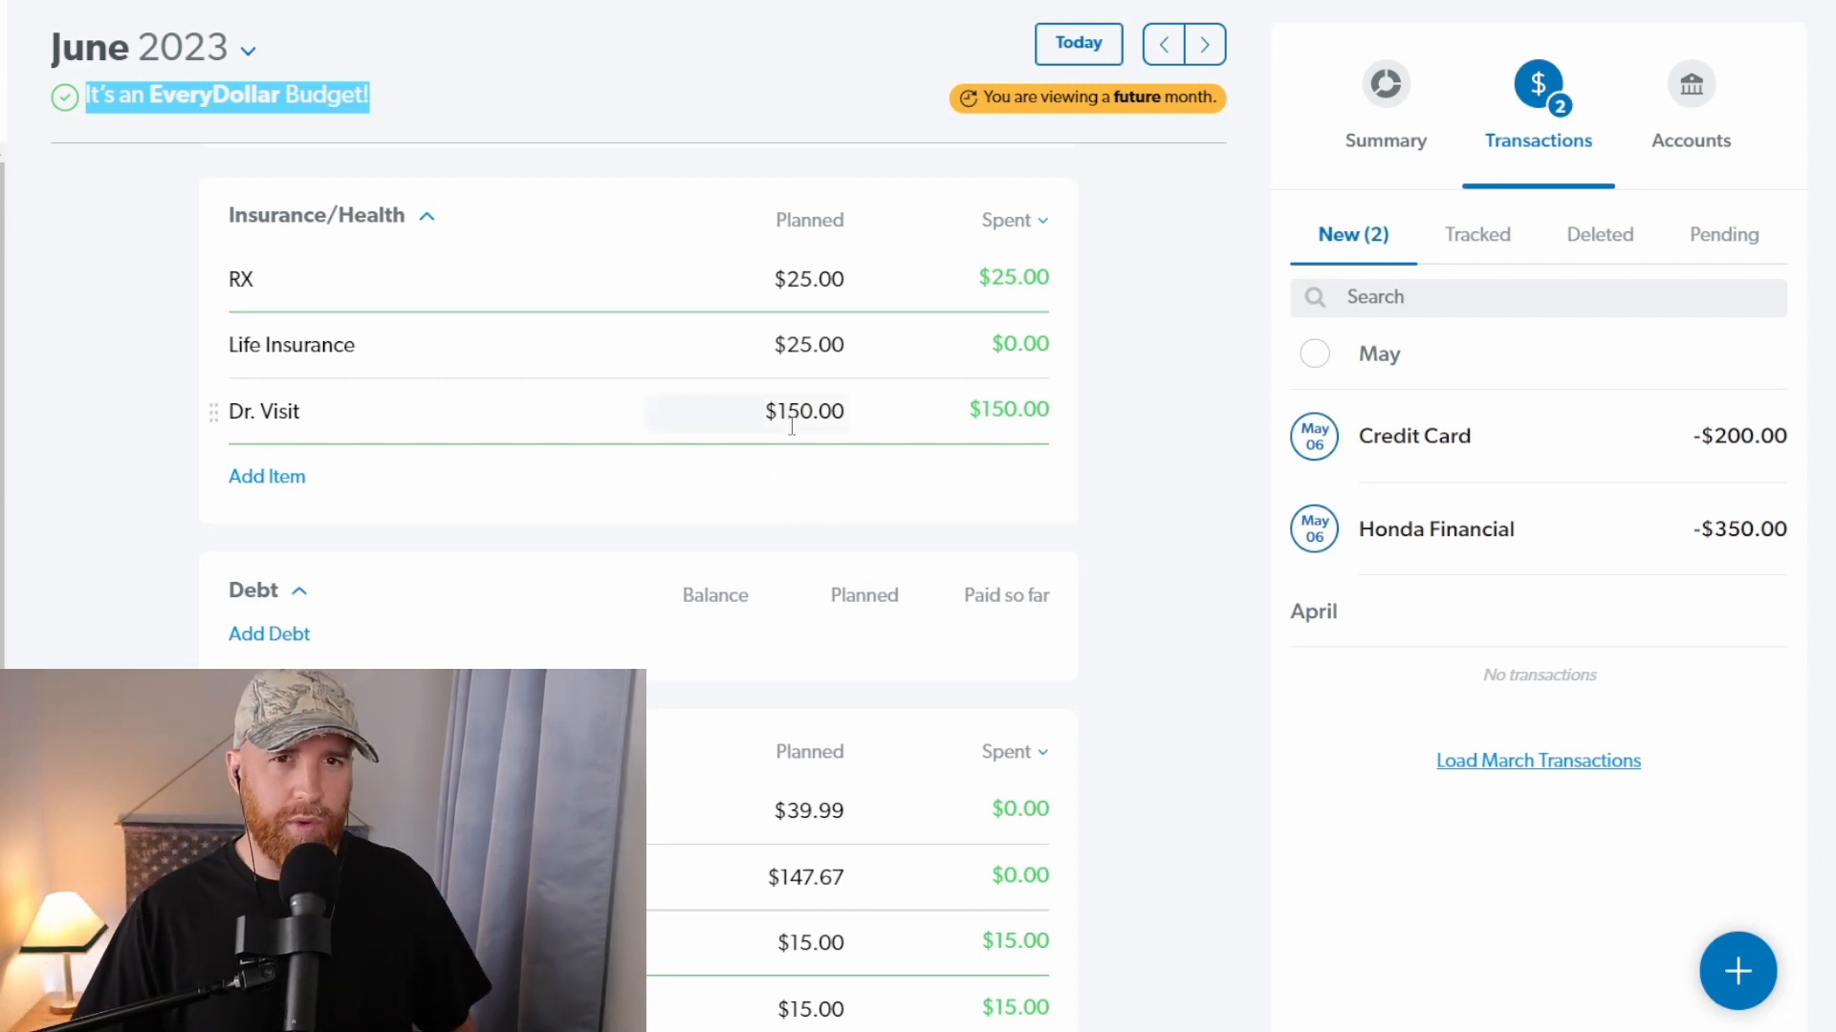
{"action": "left_click", "coordinate": [1138, 378]}
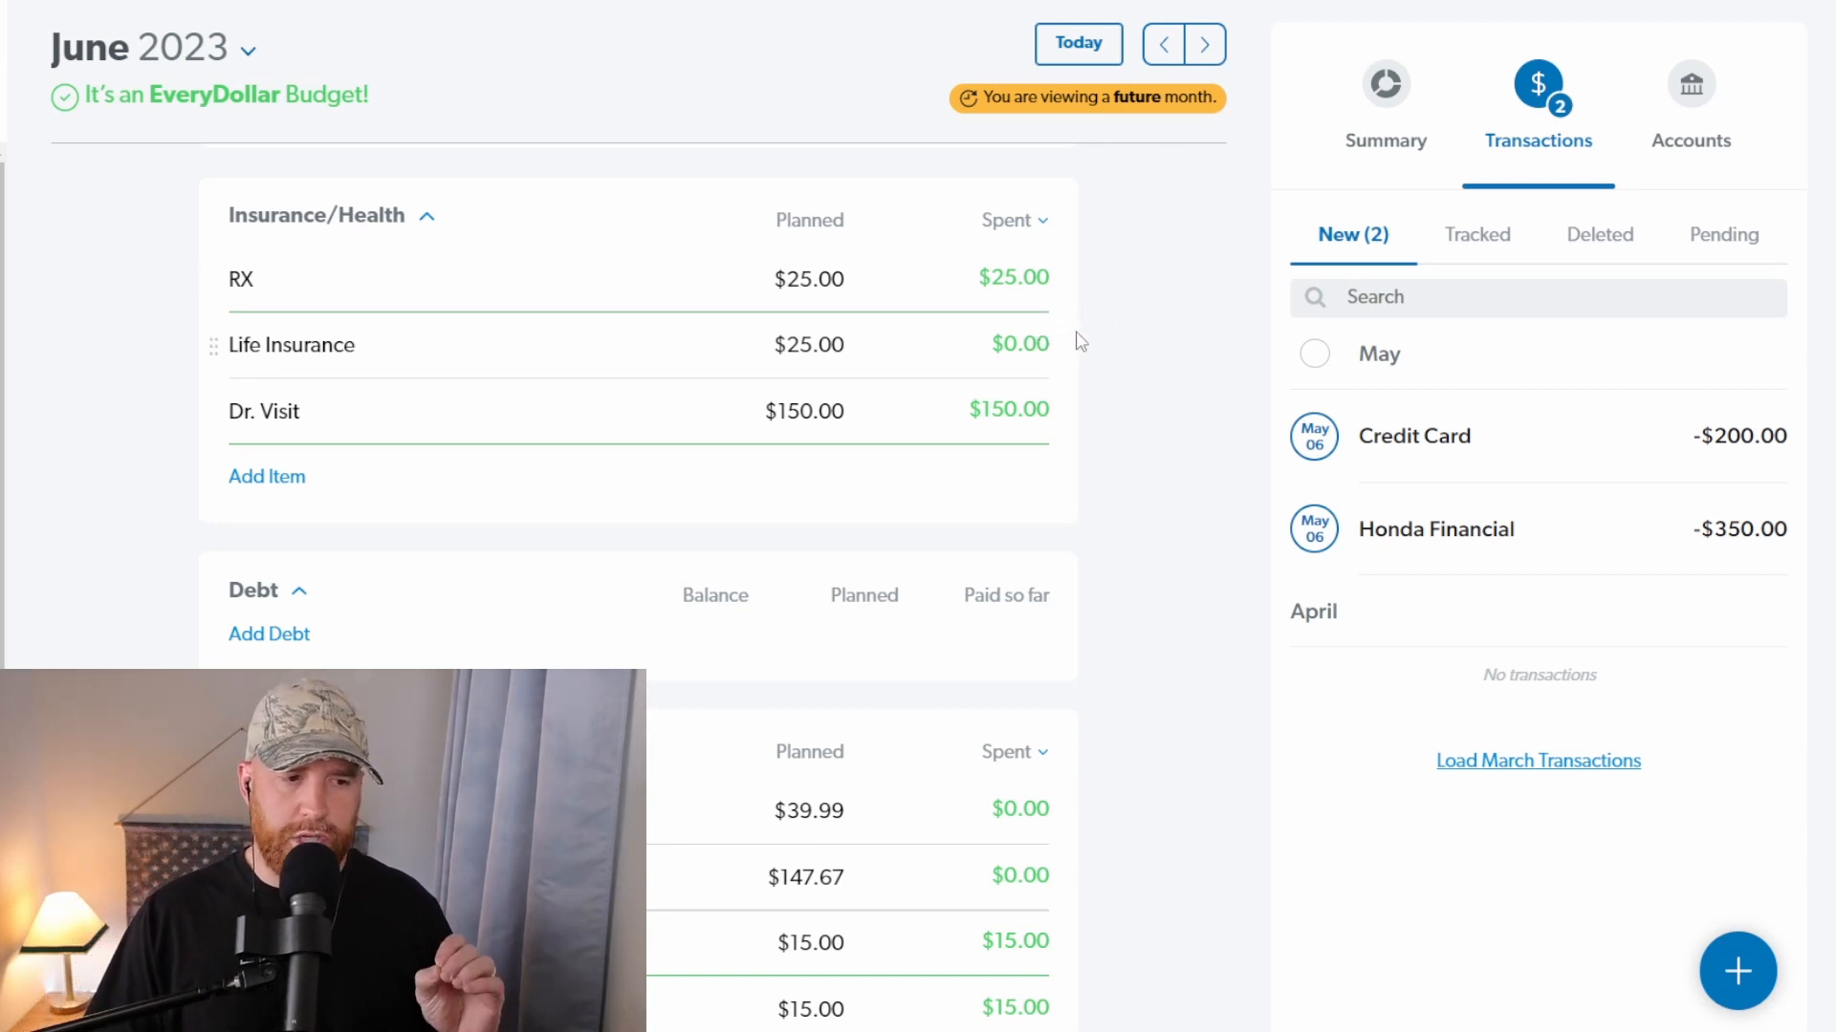
{"action": "scroll", "coordinate": [687, 455], "scroll_direction": "down", "scroll_amount": 1}
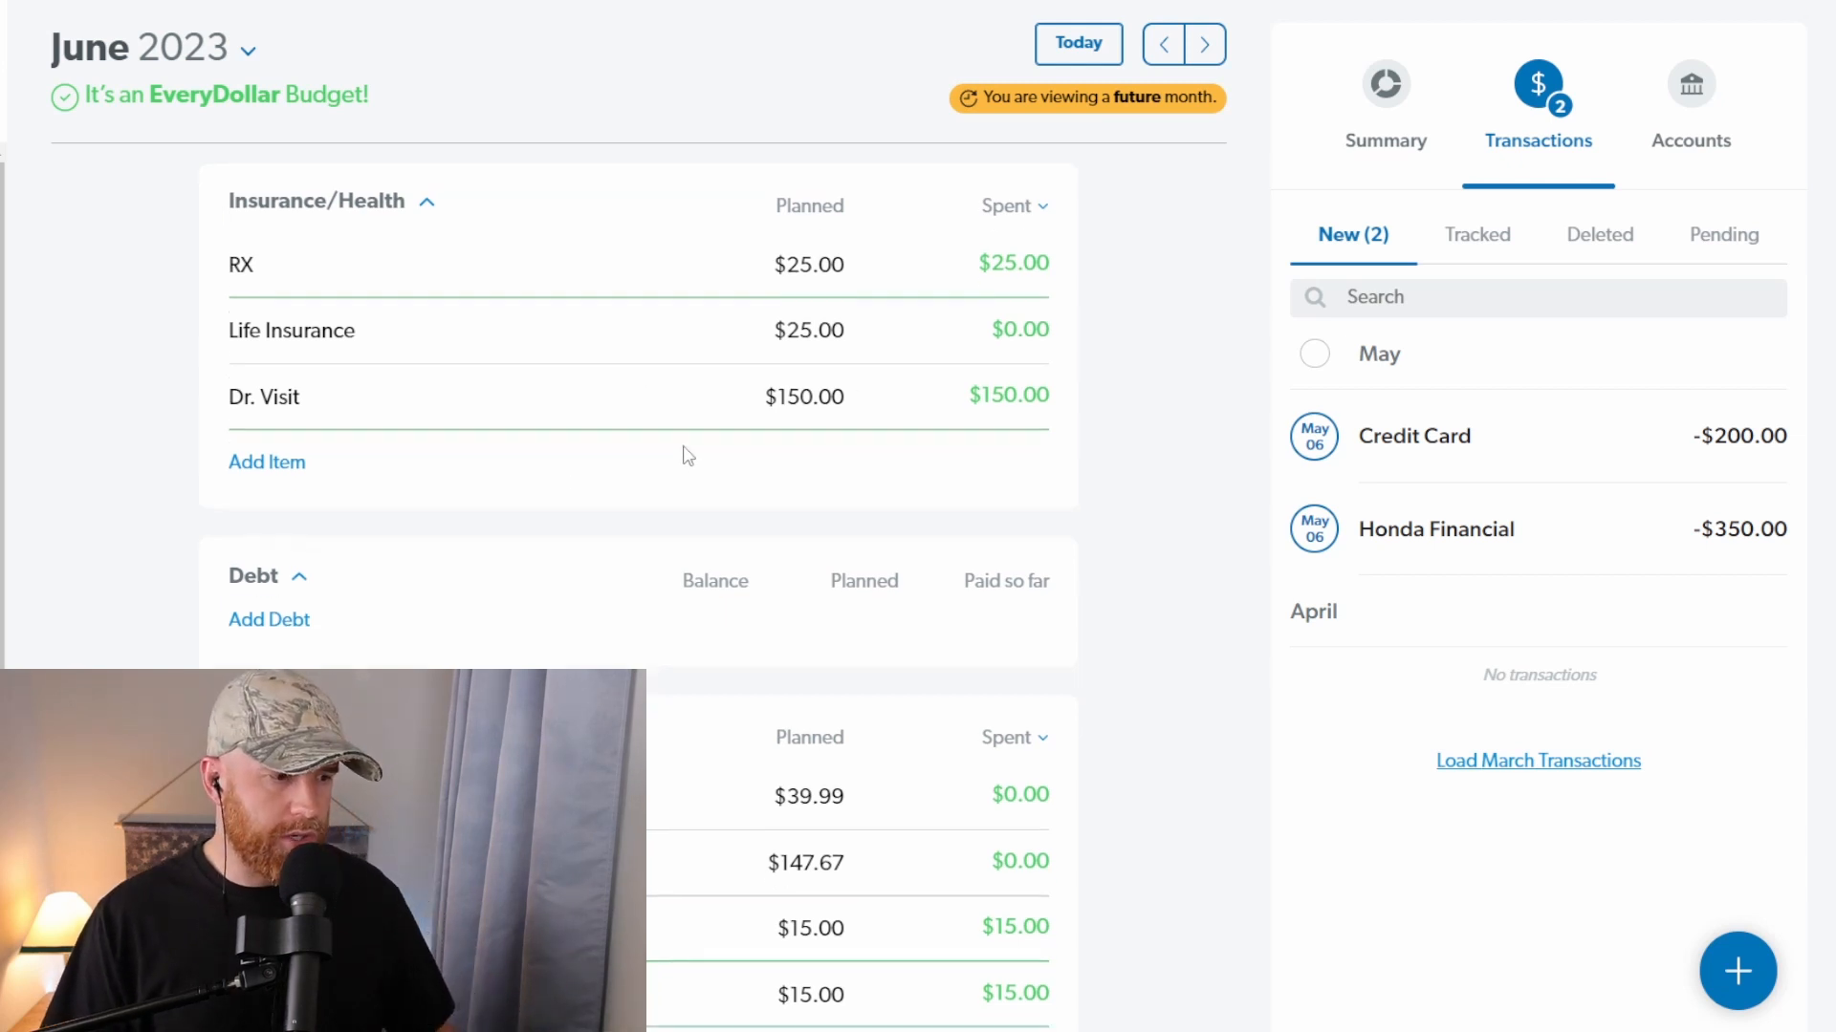
{"action": "scroll", "coordinate": [717, 457], "scroll_direction": "down", "scroll_amount": 2}
Step: Set the planned amount of Miscellaneous/Unplanned in the Misc and lifestyle group to $250
{"action": "scroll", "coordinate": [746, 463], "scroll_direction": "up", "scroll_amount": 7}
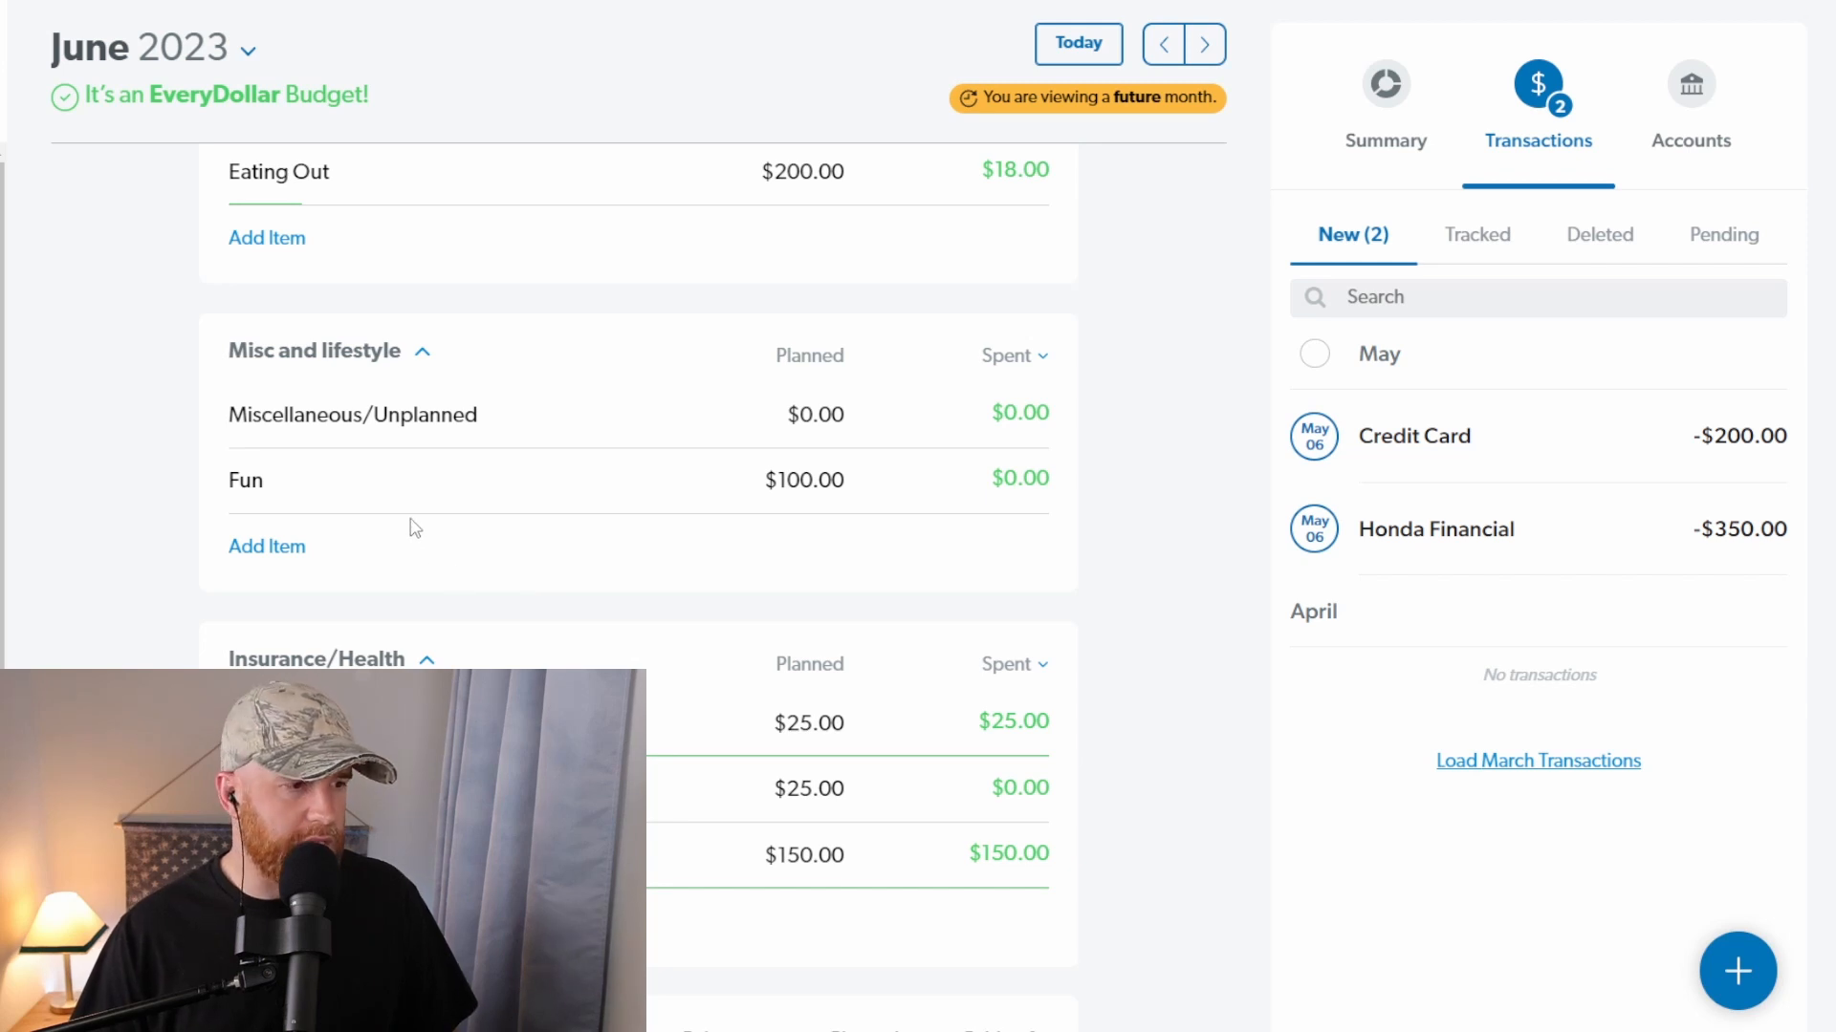
{"action": "left_click", "coordinate": [438, 424]}
{"action": "left_click", "coordinate": [830, 430]}
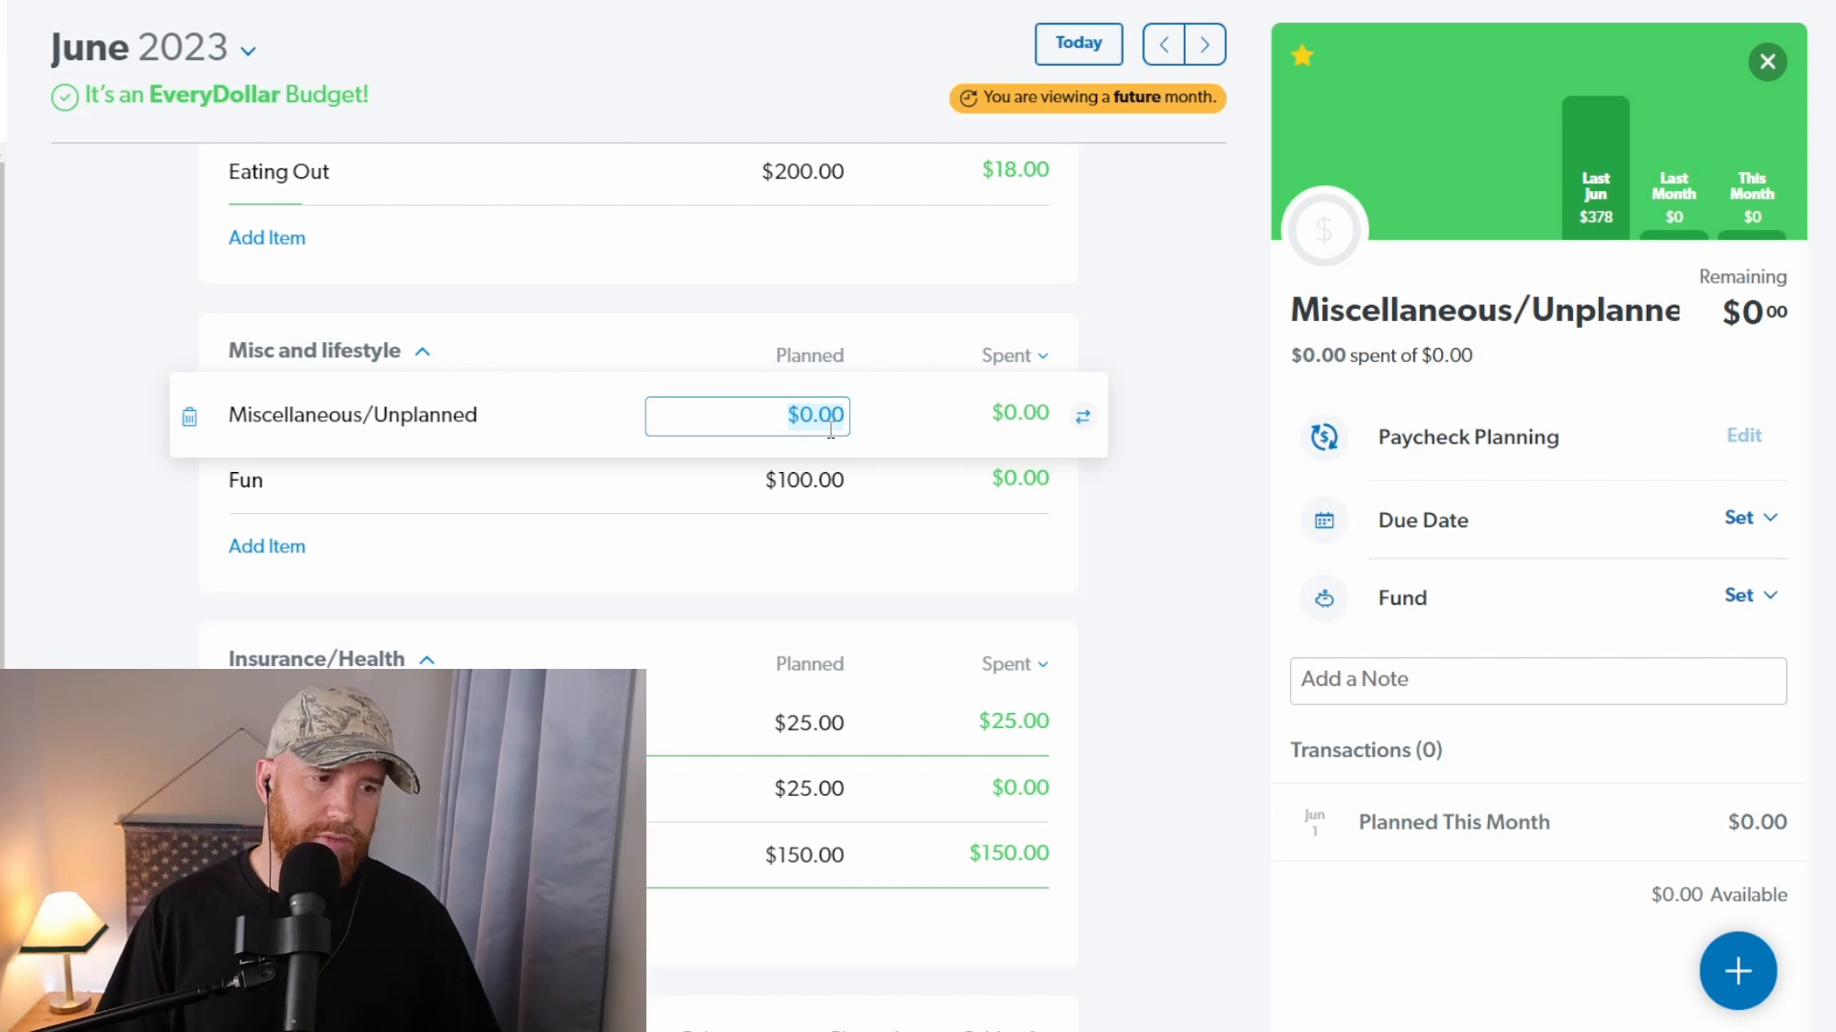
{"action": "type", "text": "250"}
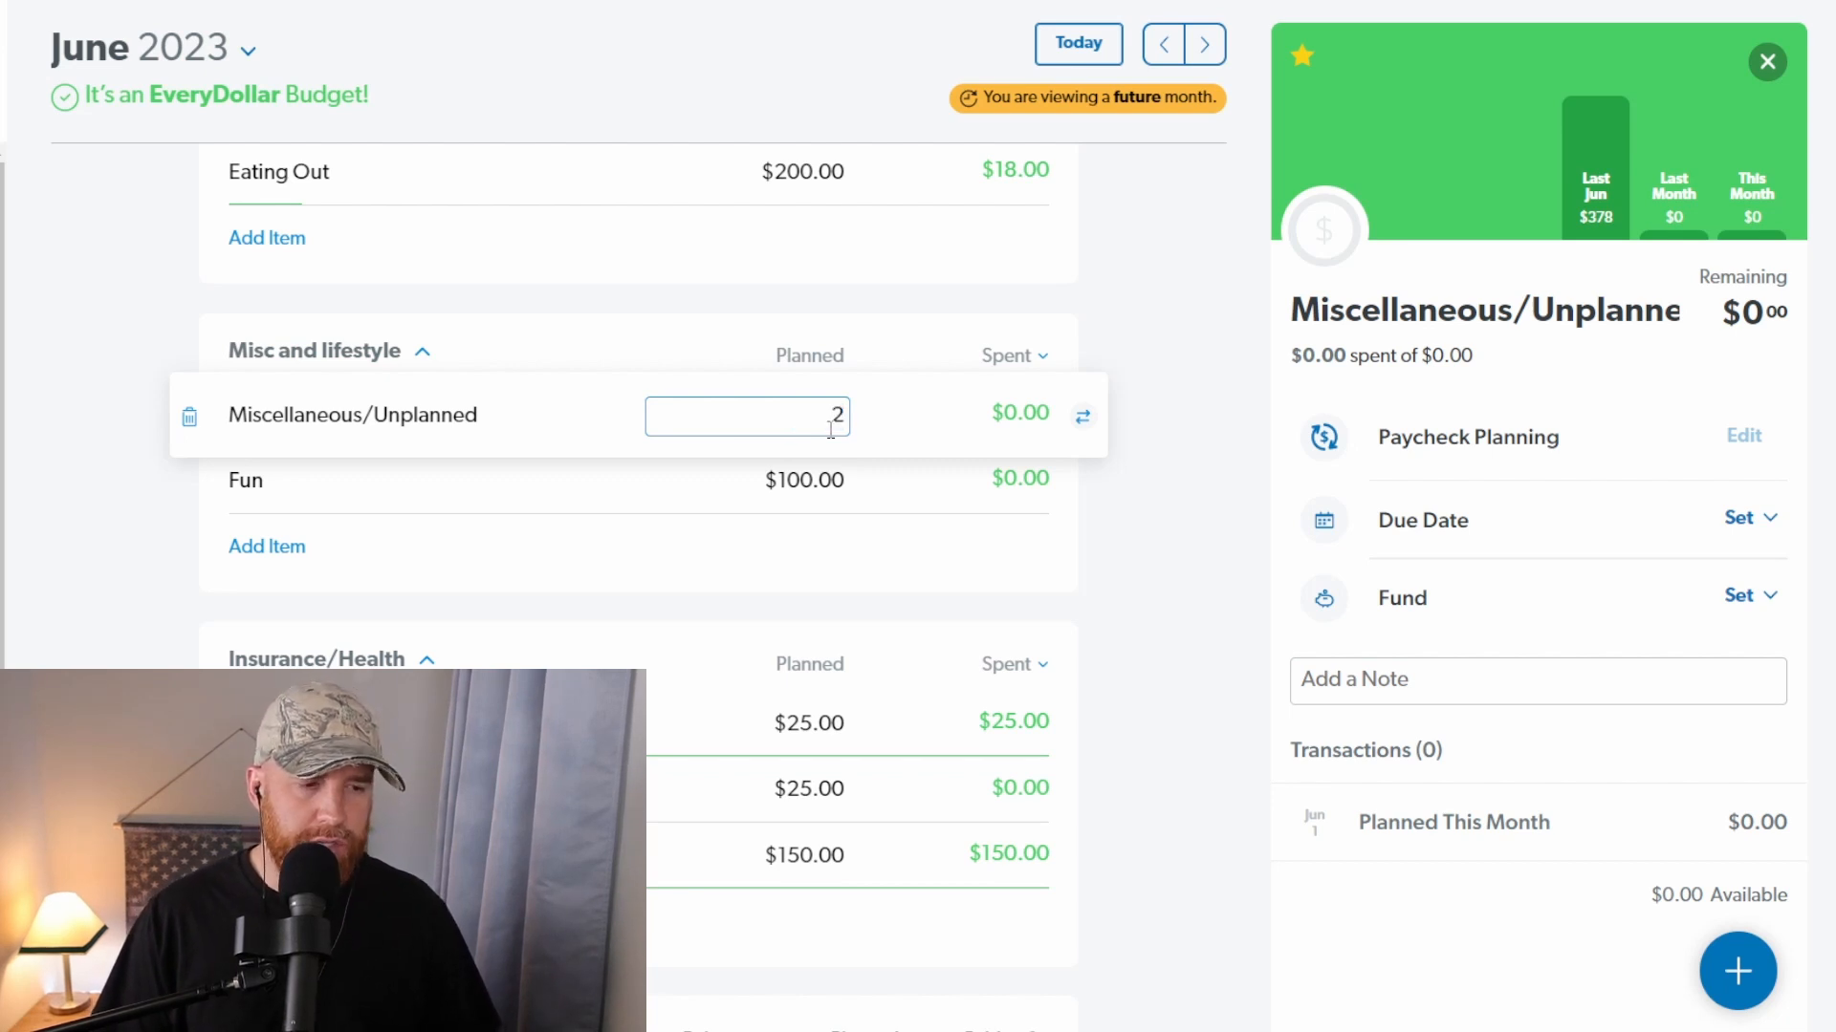
{"action": "key", "text": "Tab"}
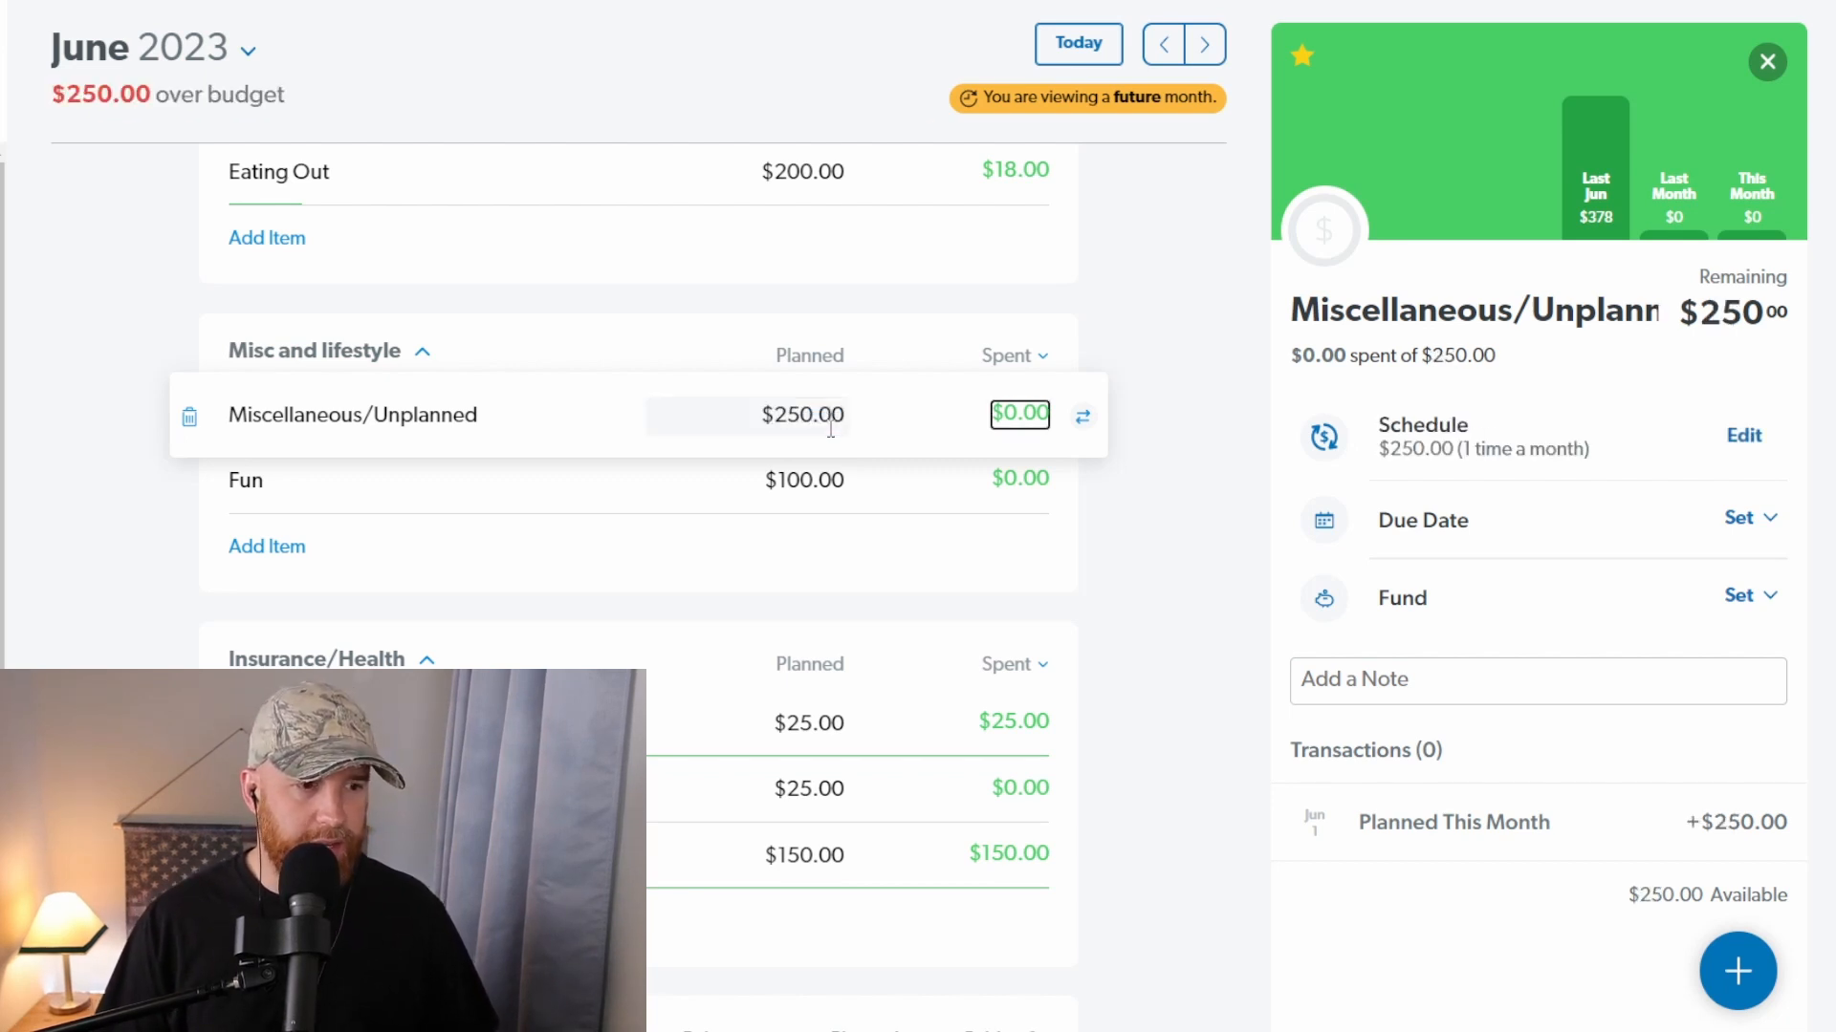
Step: Set the planned amount of Miscellaneous/Unplanned in the Misc and lifestyle group to $500
{"action": "left_click", "coordinate": [831, 429]}
{"action": "type", "text": "500"}
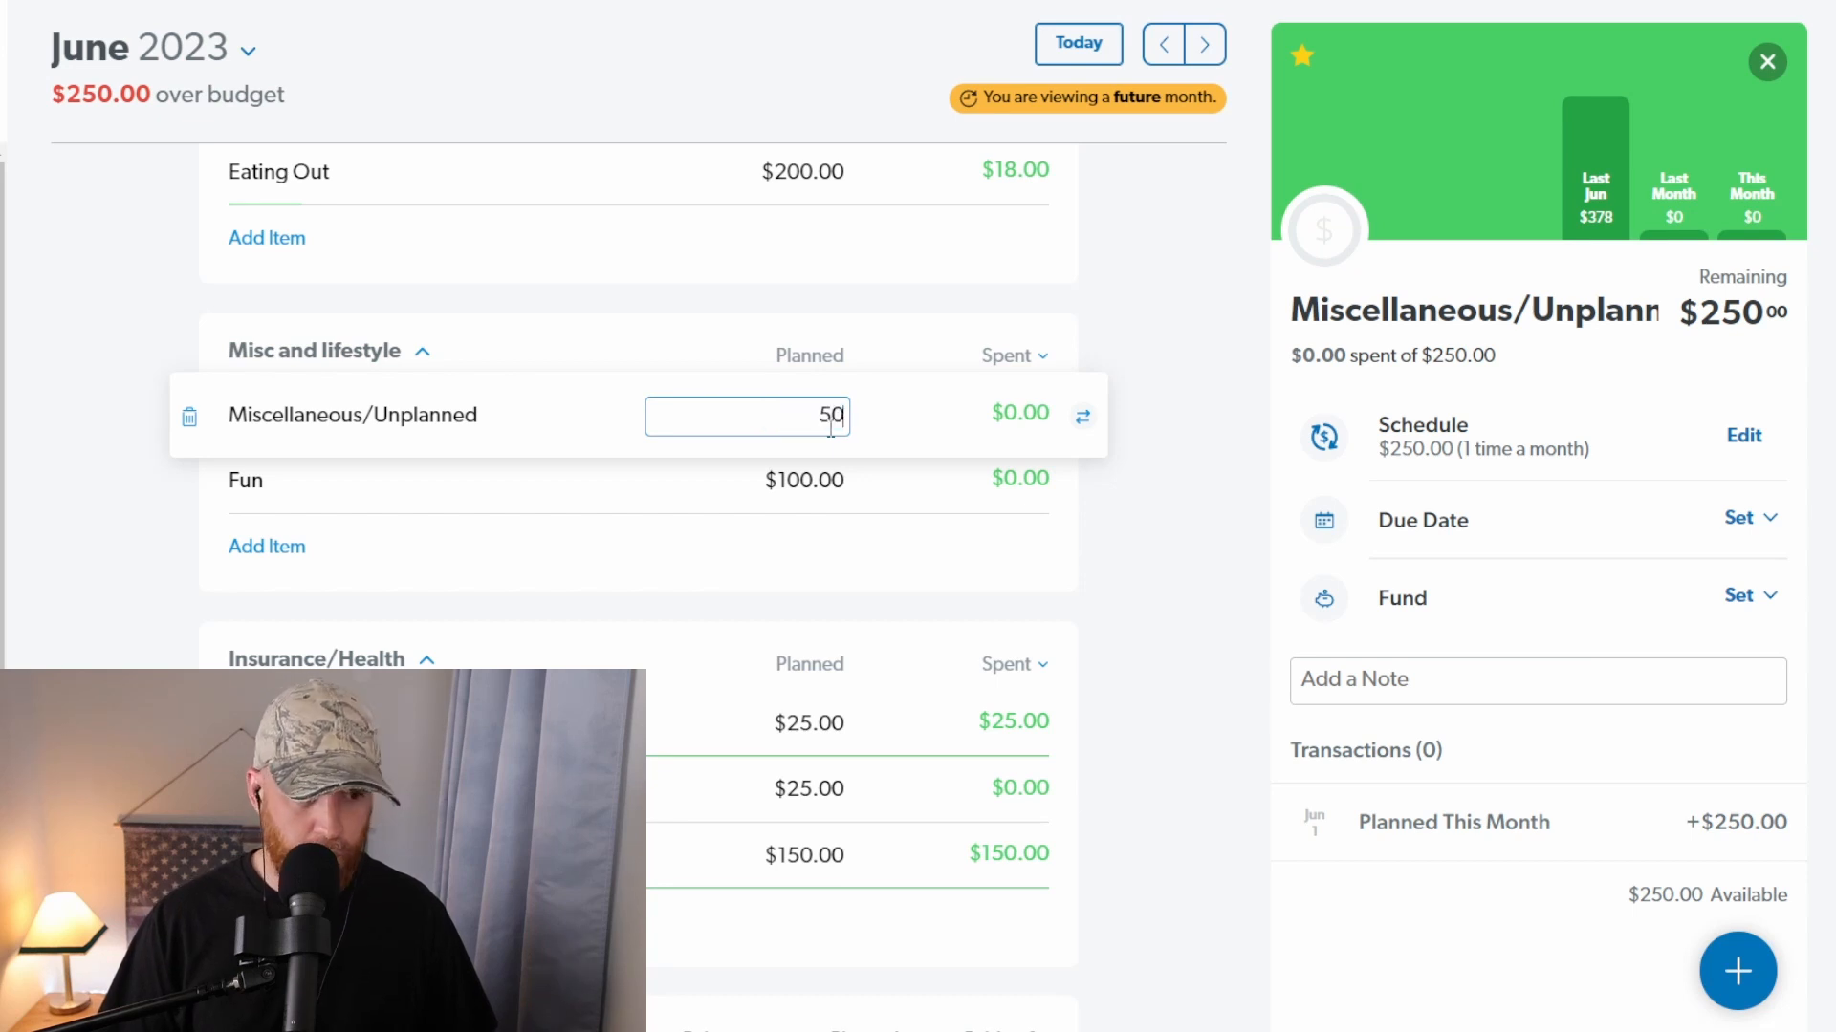
{"action": "key", "text": "Tab"}
{"action": "left_click", "coordinate": [1220, 267]}
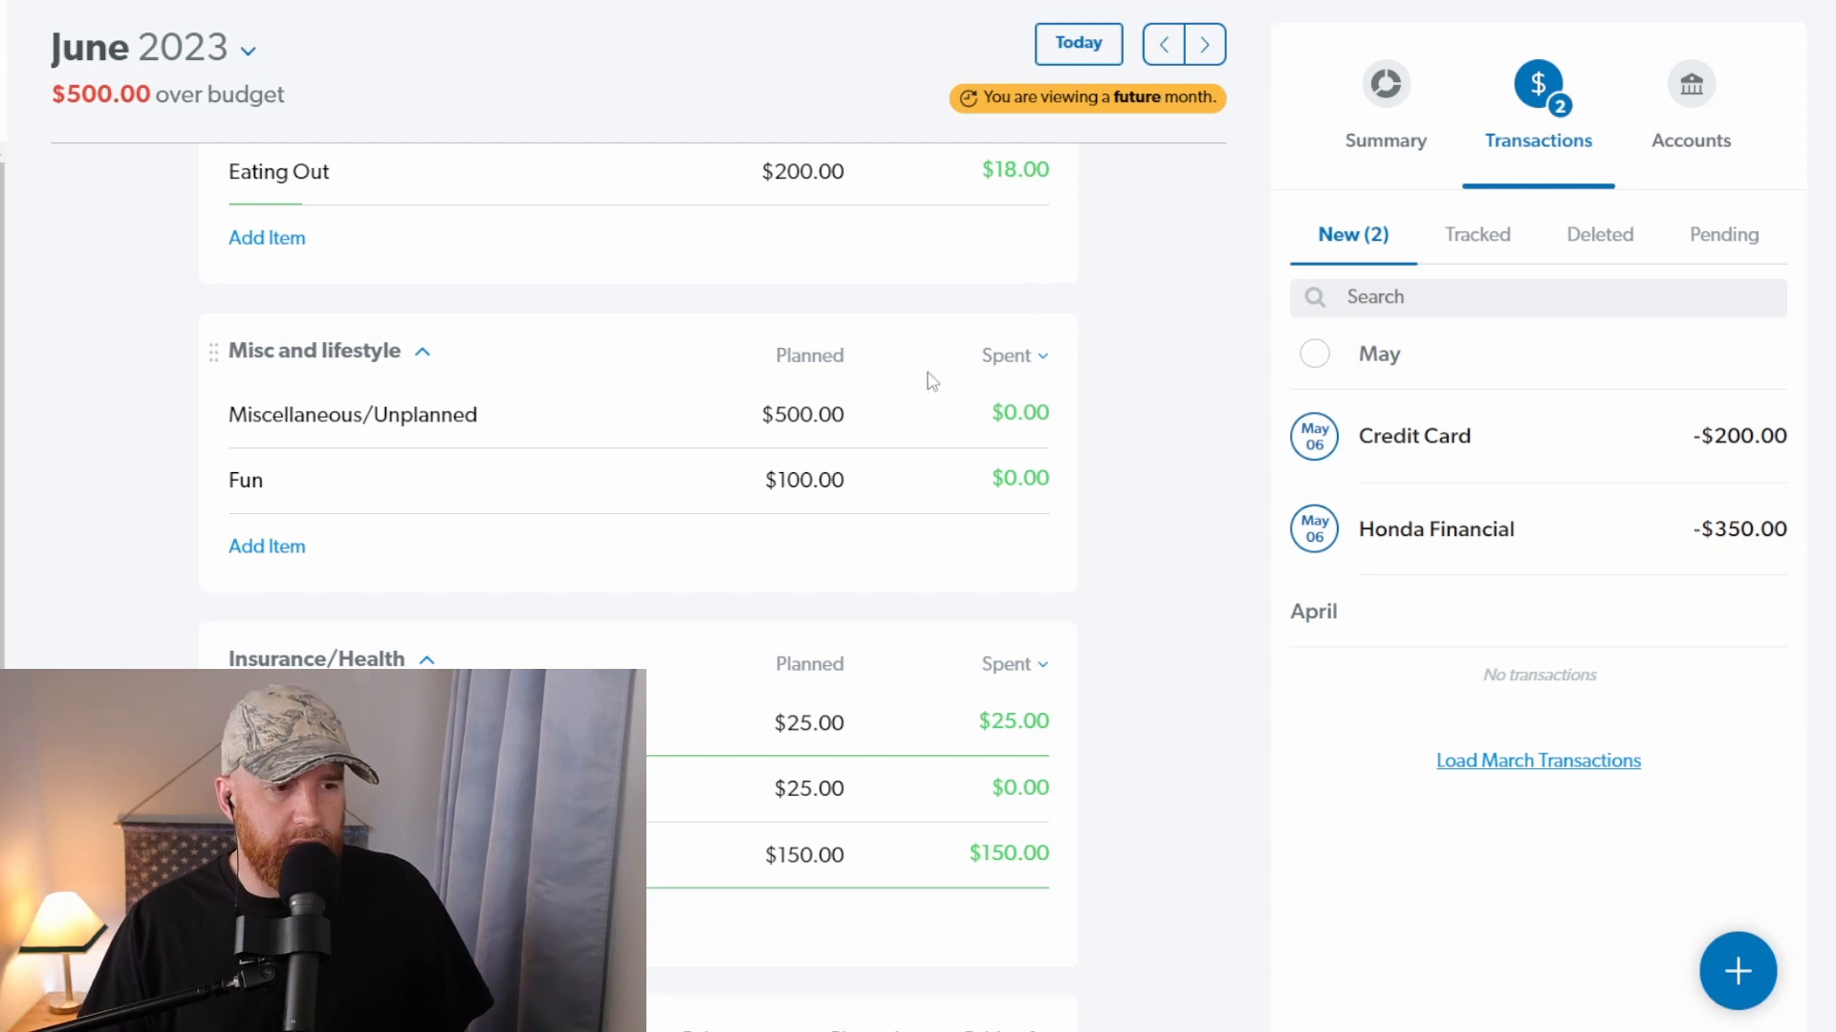
Step: Open the planned amount of Miscellaneous/Unplanned and look over the Insurance/Health and Debt groups
{"action": "left_click", "coordinate": [820, 415]}
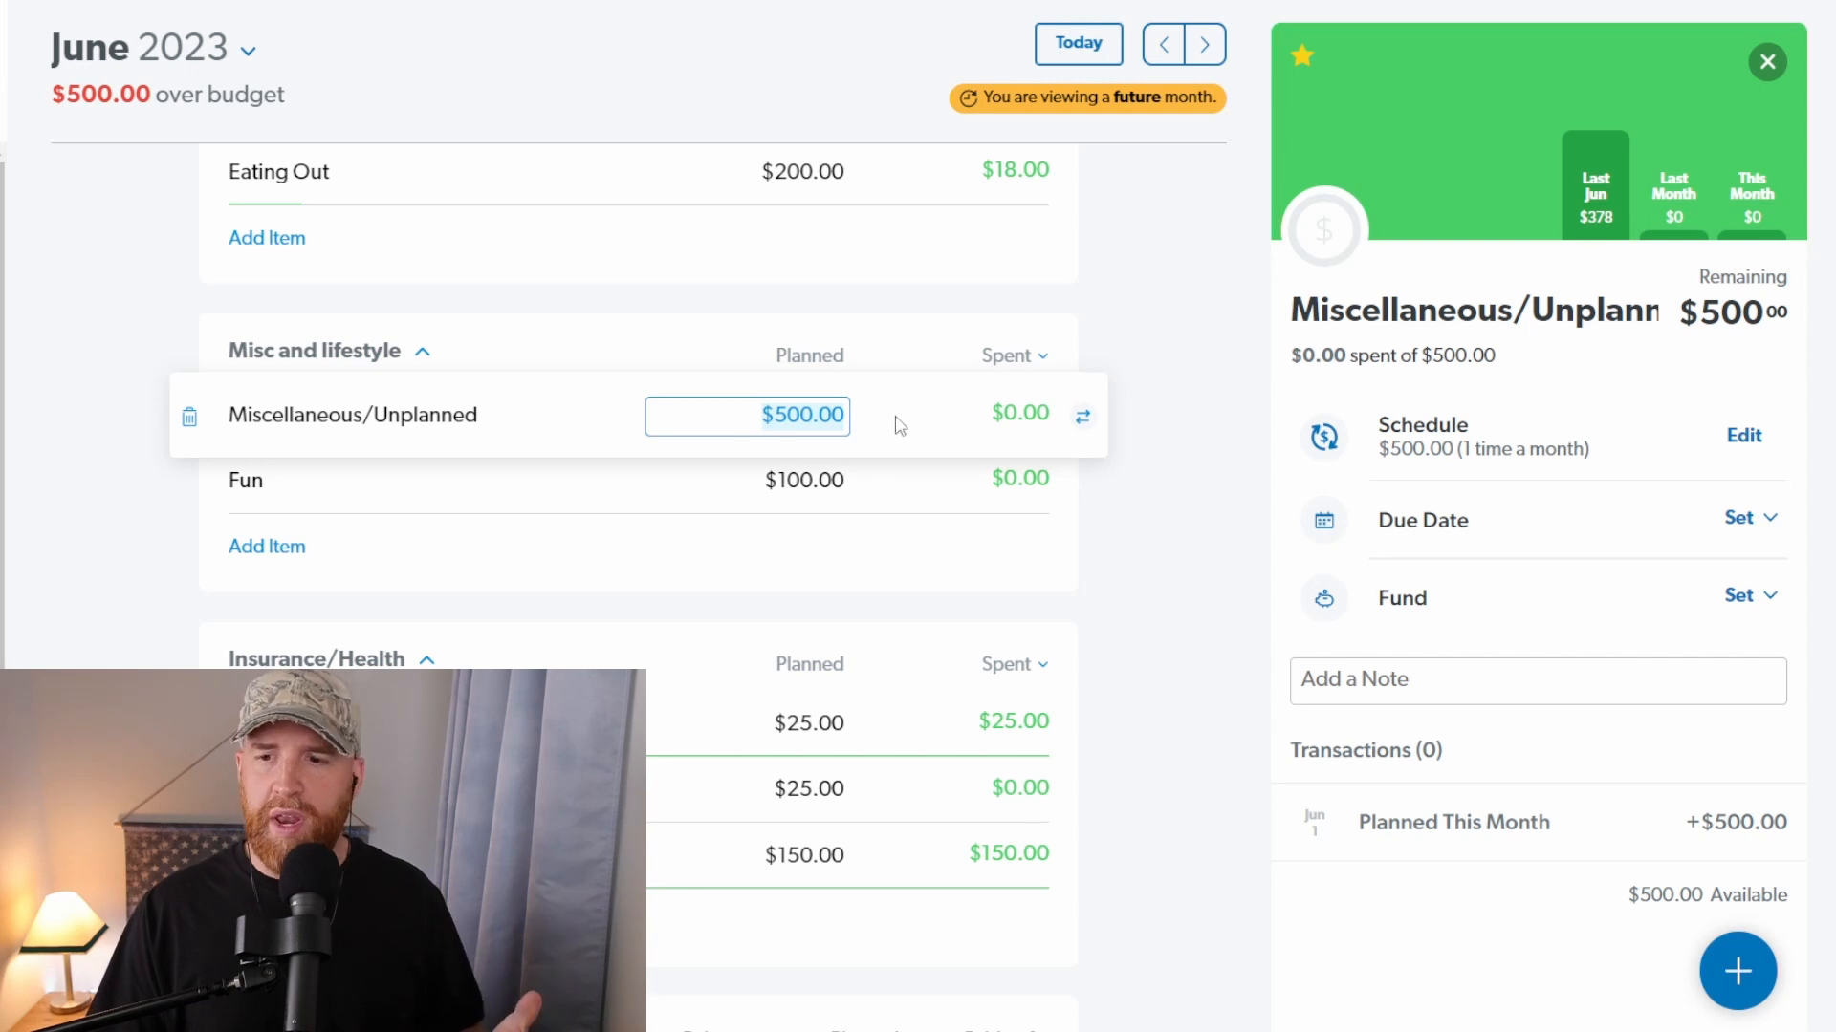
{"action": "double_click", "coordinate": [805, 417]}
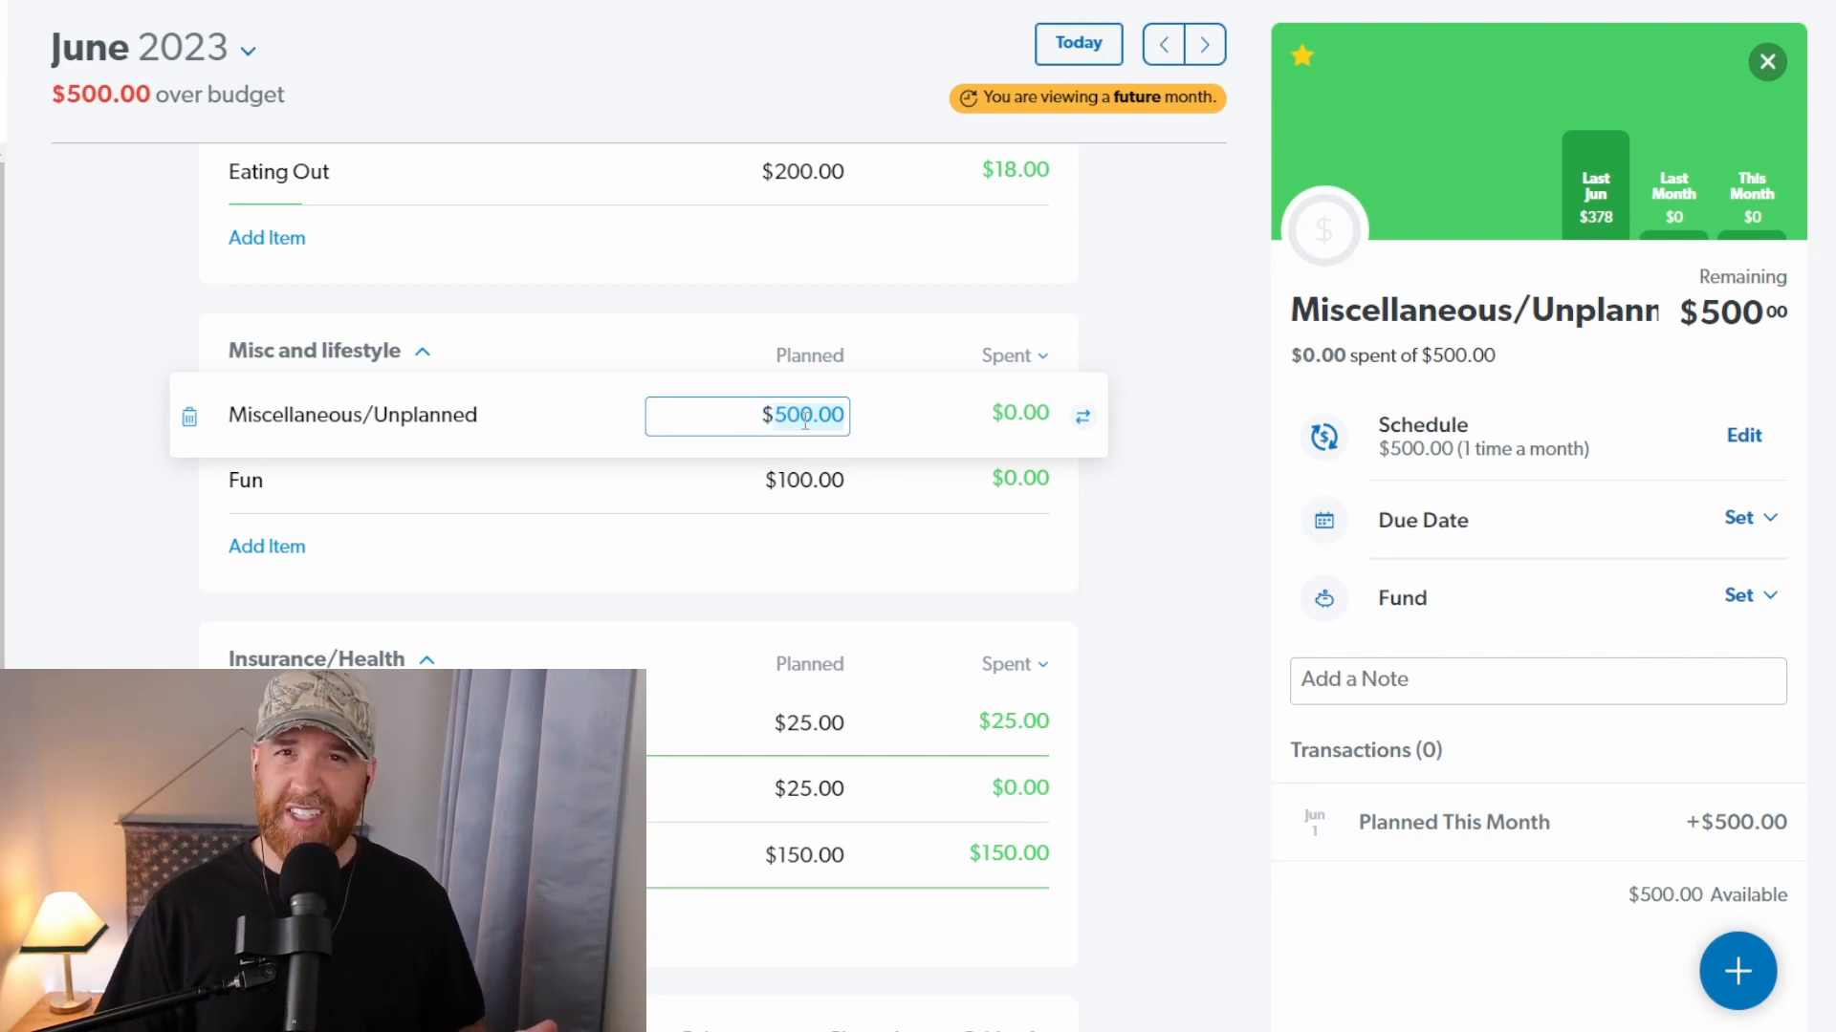
{"action": "scroll", "coordinate": [369, 603], "scroll_direction": "down", "scroll_amount": 10}
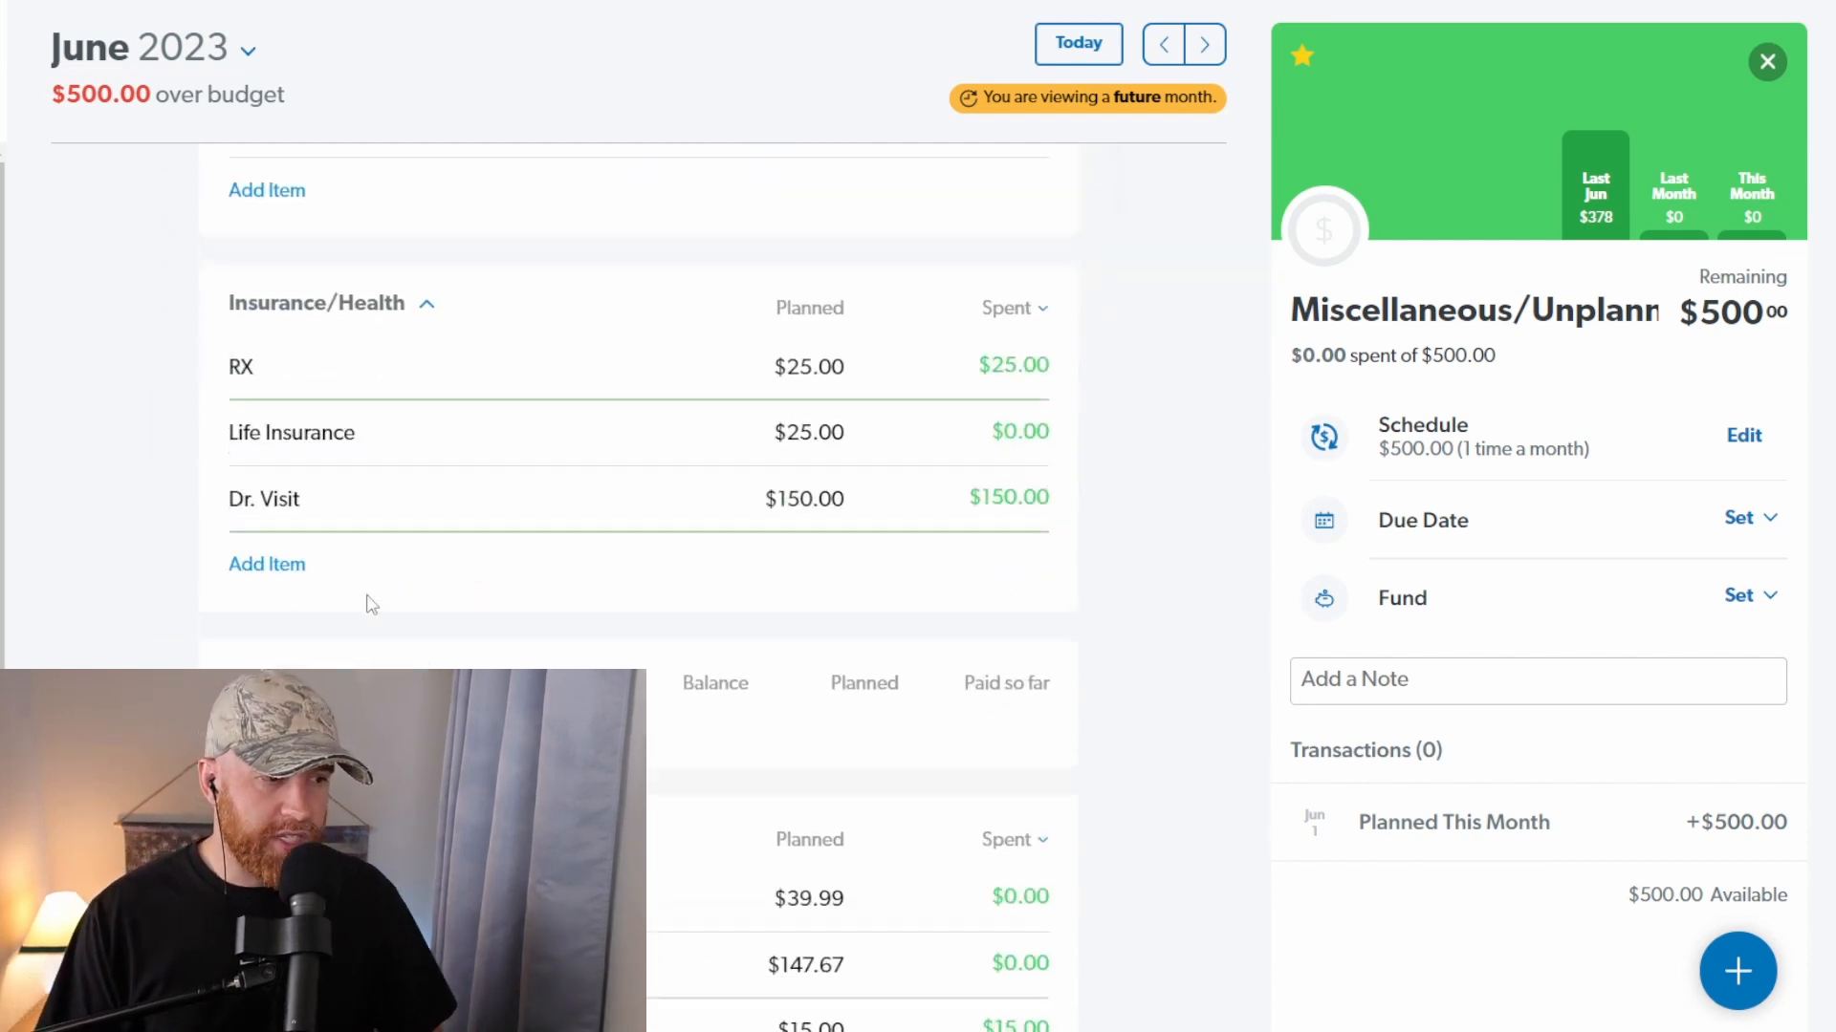
Step: Check the planned amounts and transactions of Food & Miscellaneous and Eating Out, and close the item details
{"action": "scroll", "coordinate": [529, 585], "scroll_direction": "up", "scroll_amount": 10}
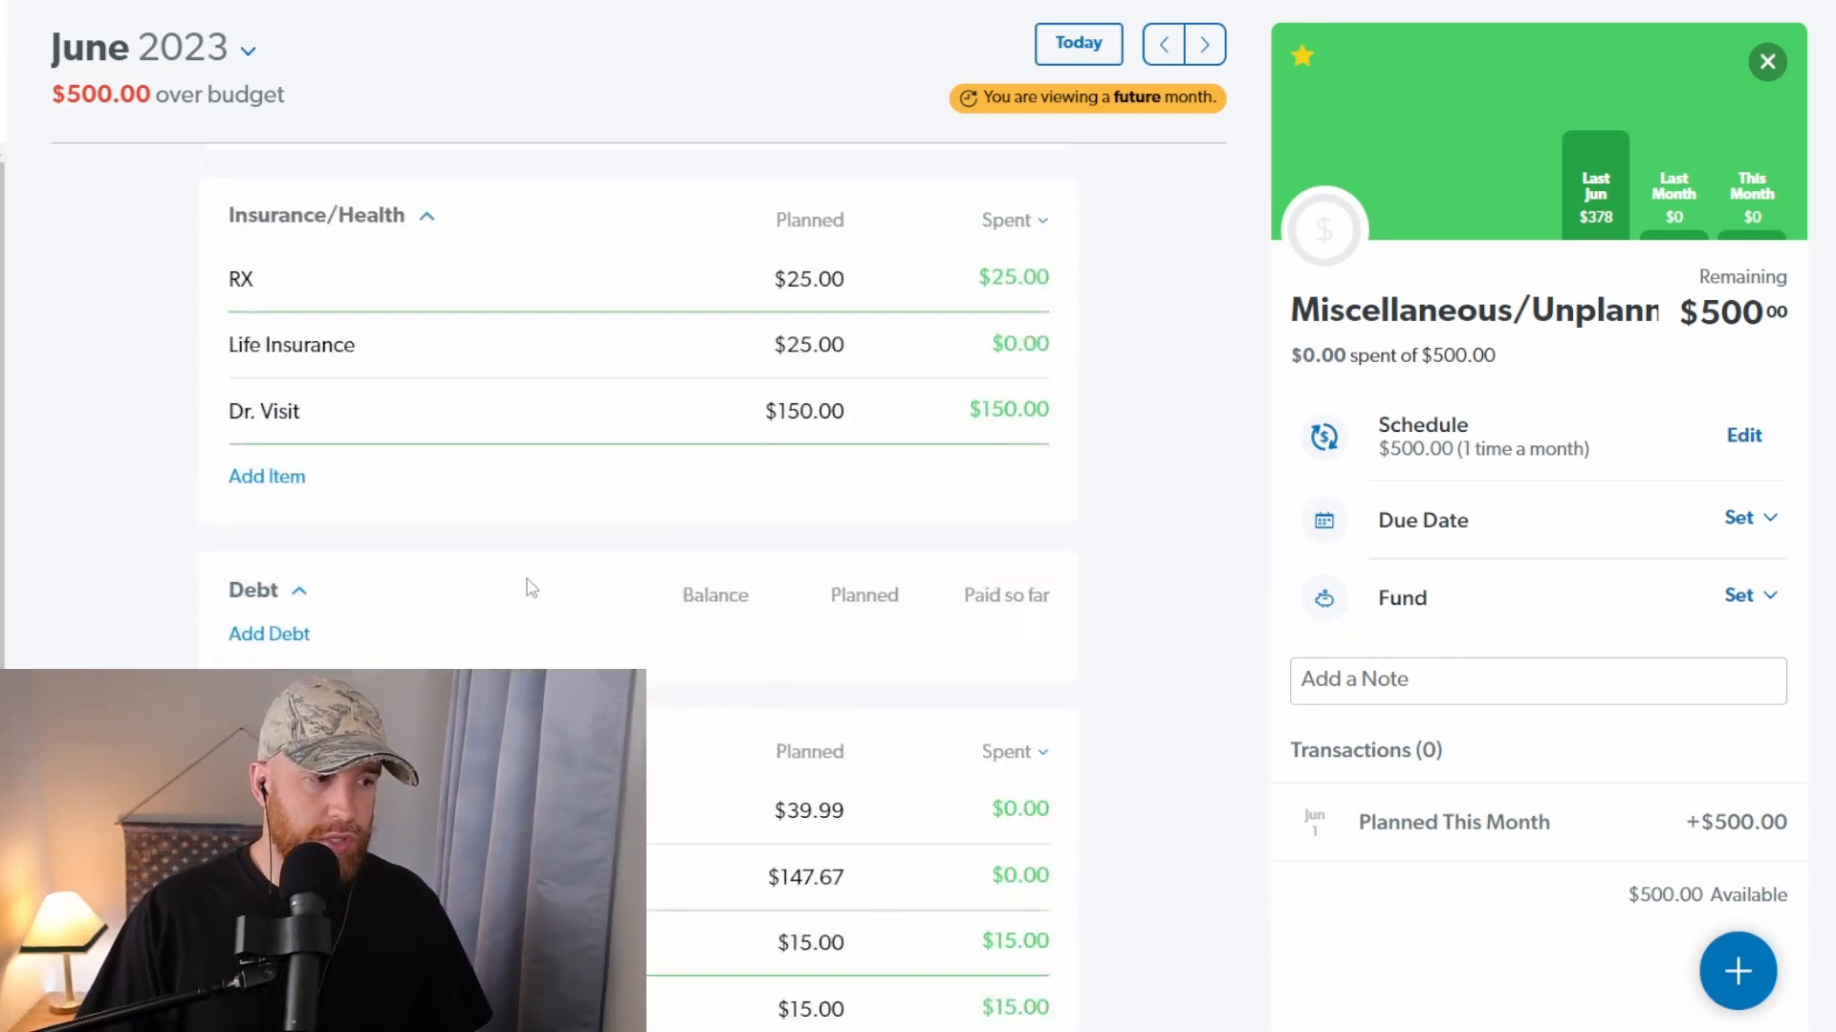
{"action": "scroll", "coordinate": [529, 584], "scroll_direction": "up", "scroll_amount": 1}
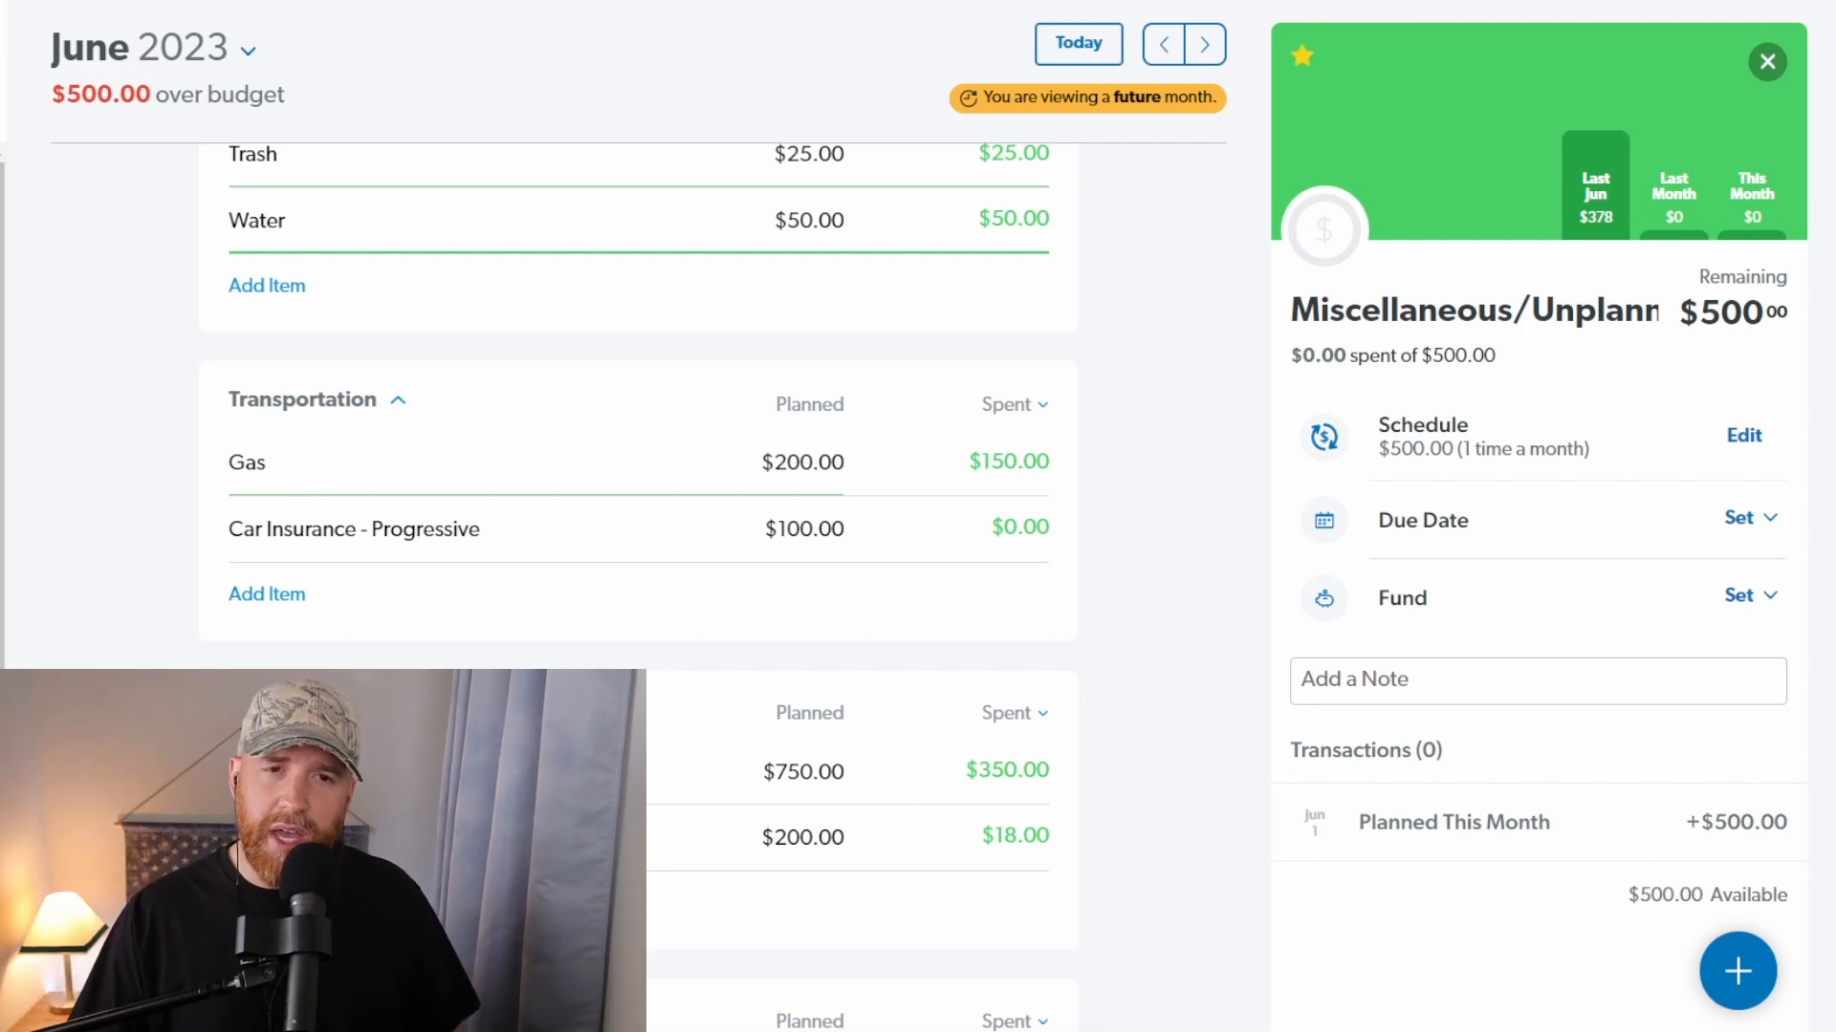
{"action": "left_click", "coordinate": [832, 772]}
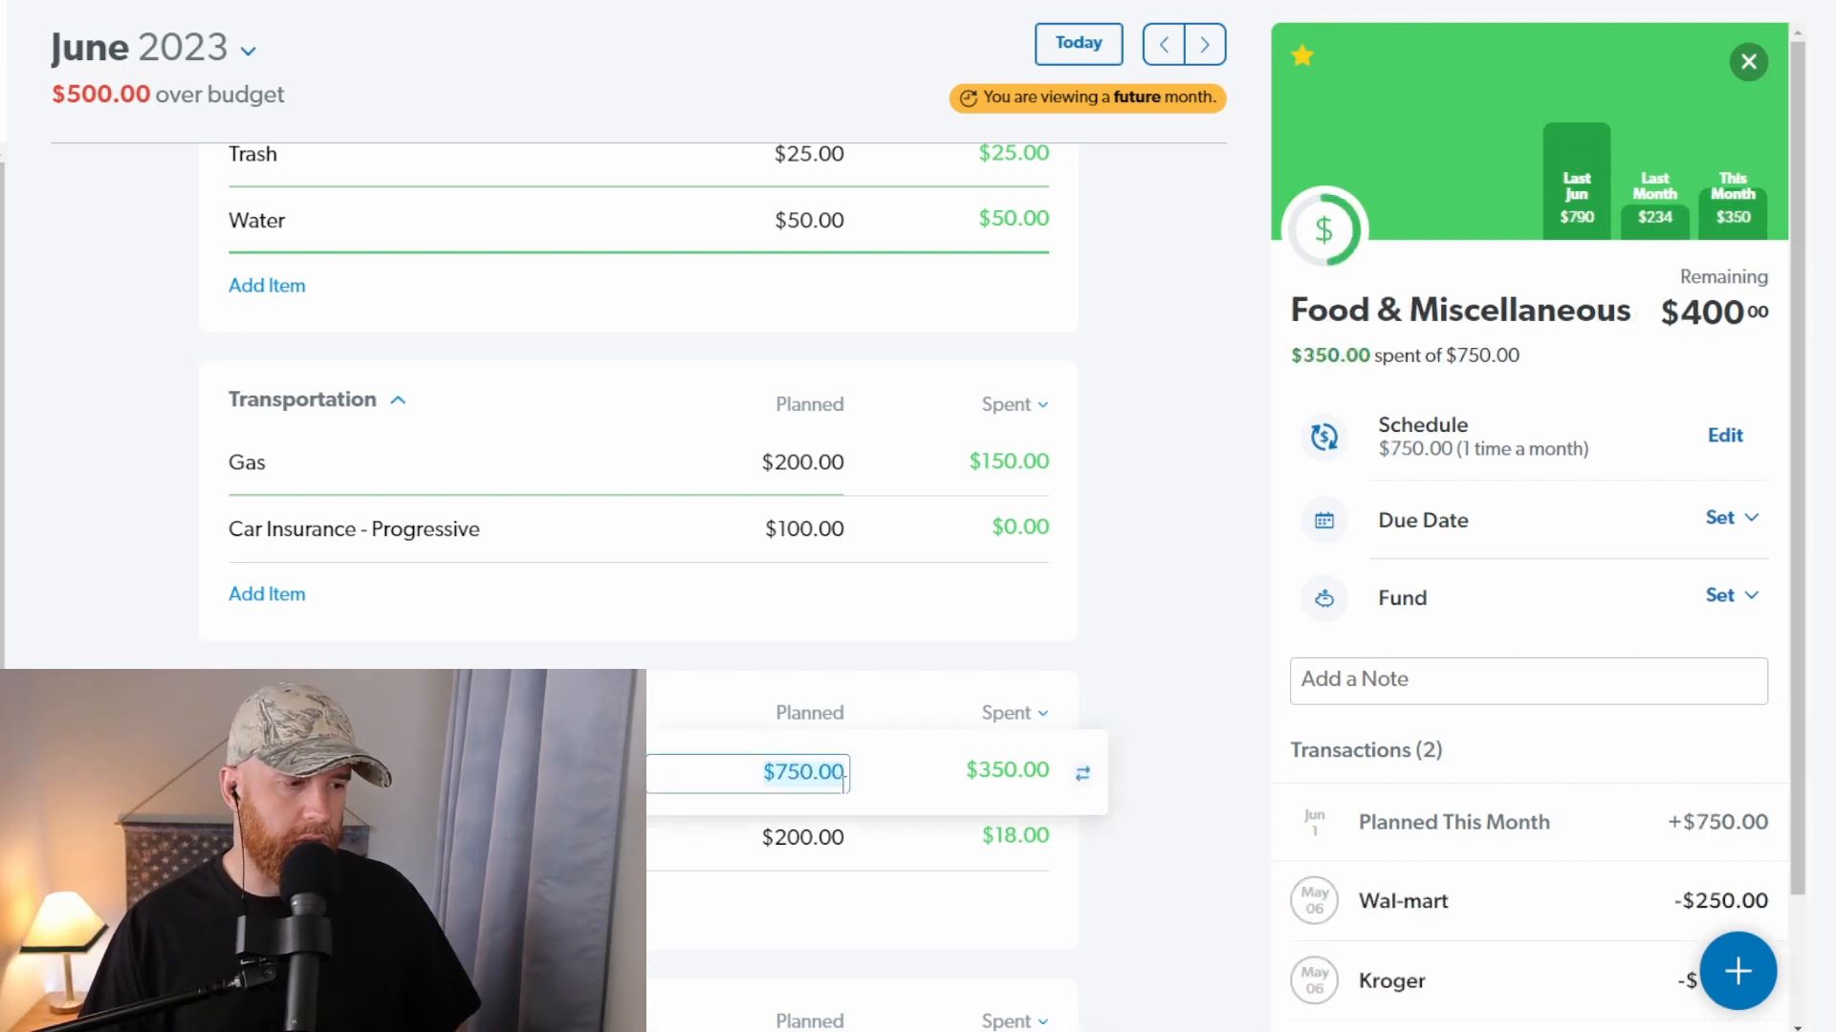
{"action": "left_click", "coordinate": [840, 842]}
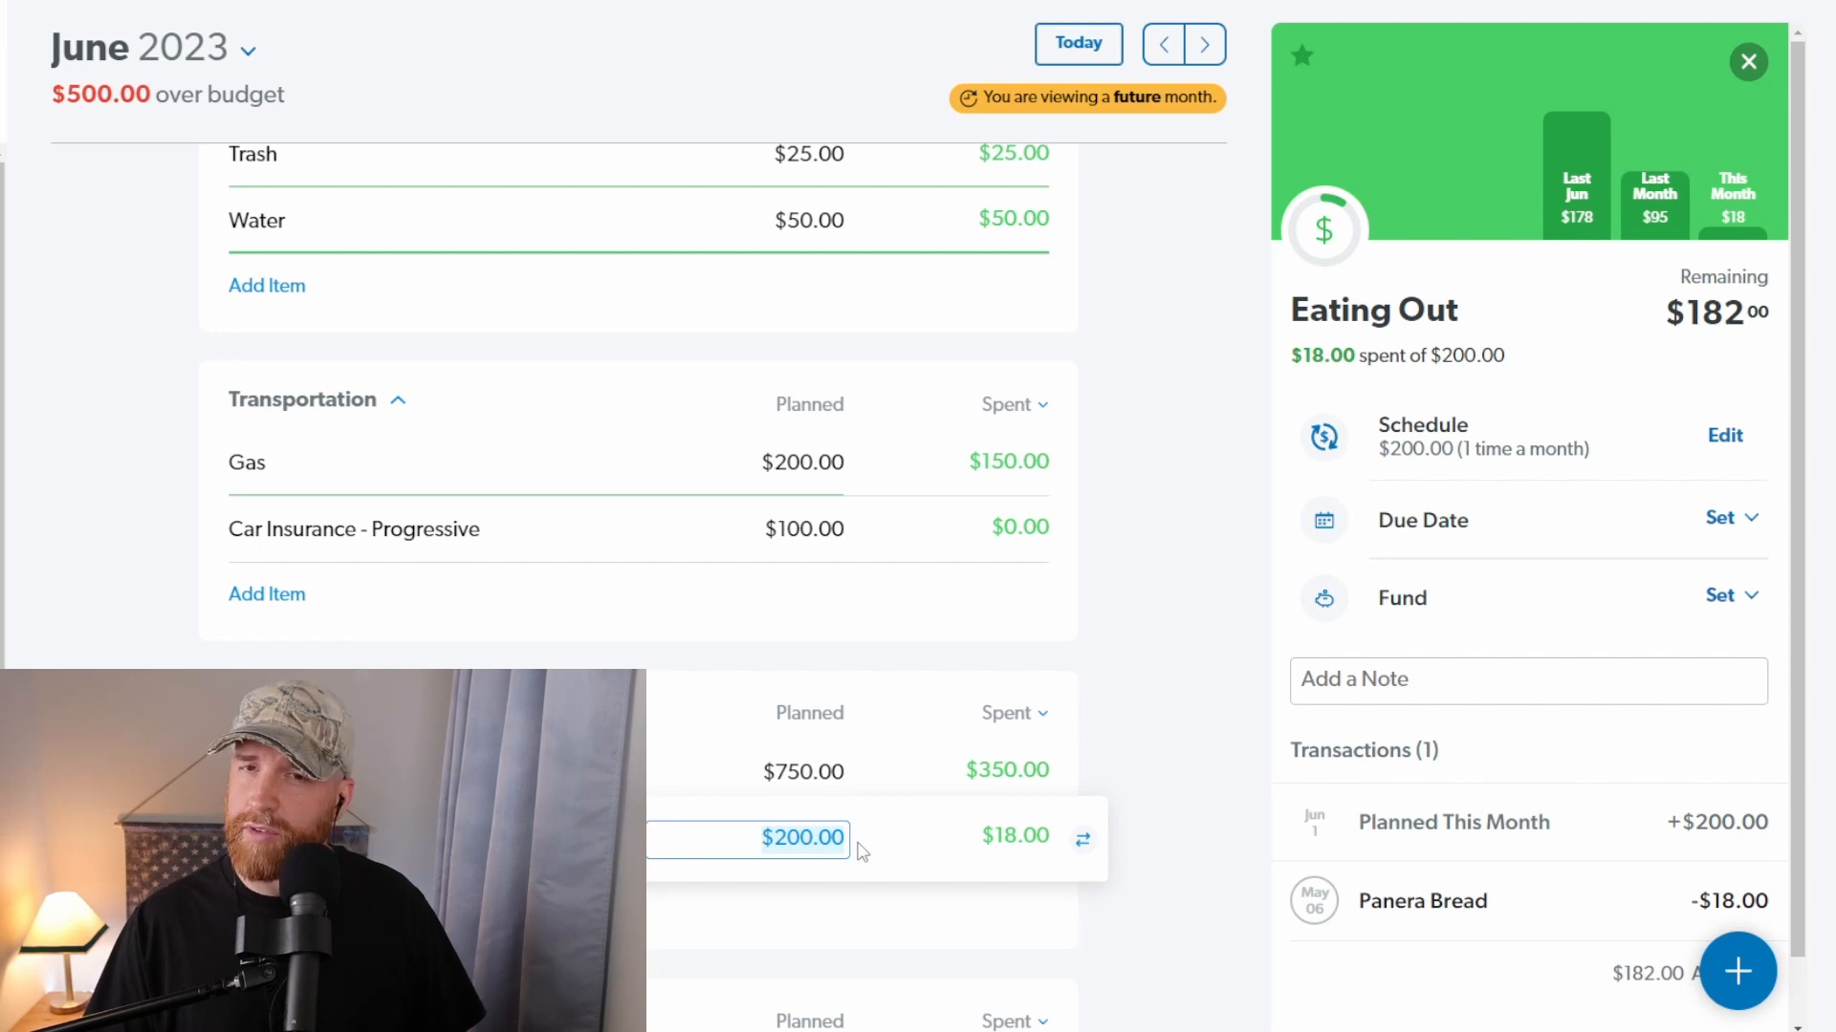
{"action": "left_click", "coordinate": [822, 773]}
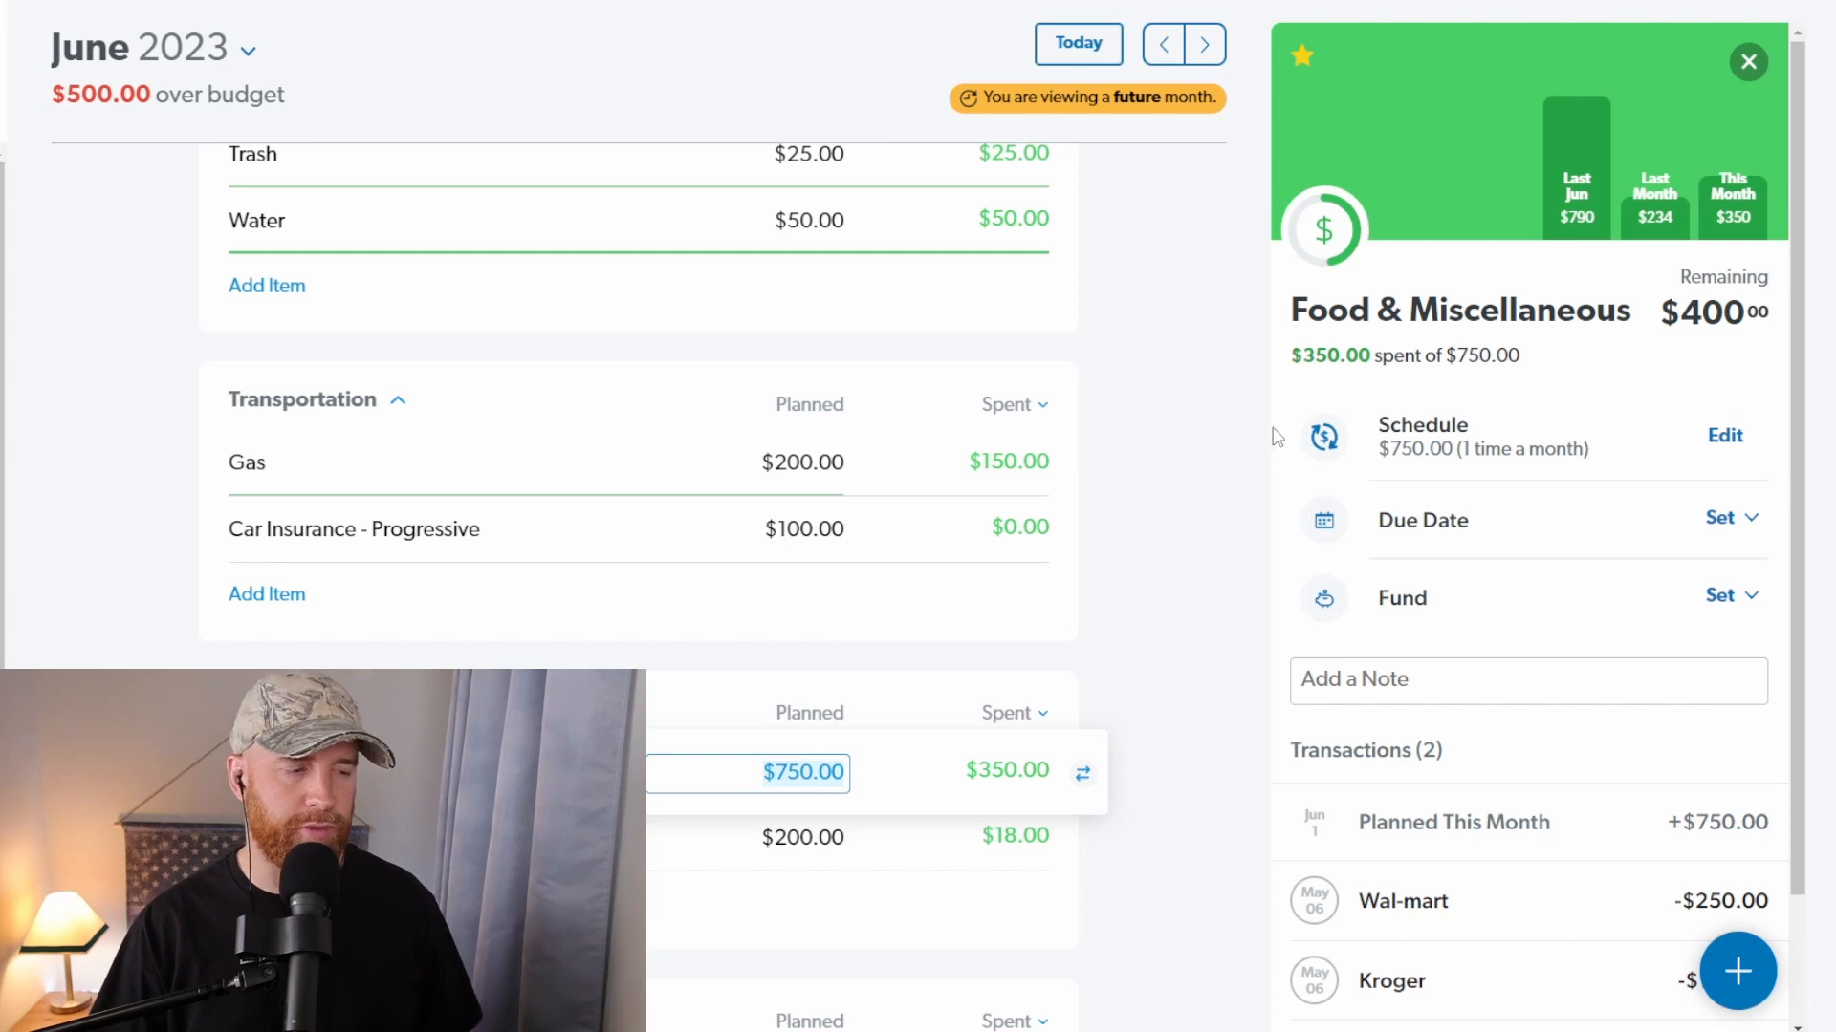
{"action": "left_click", "coordinate": [1229, 475]}
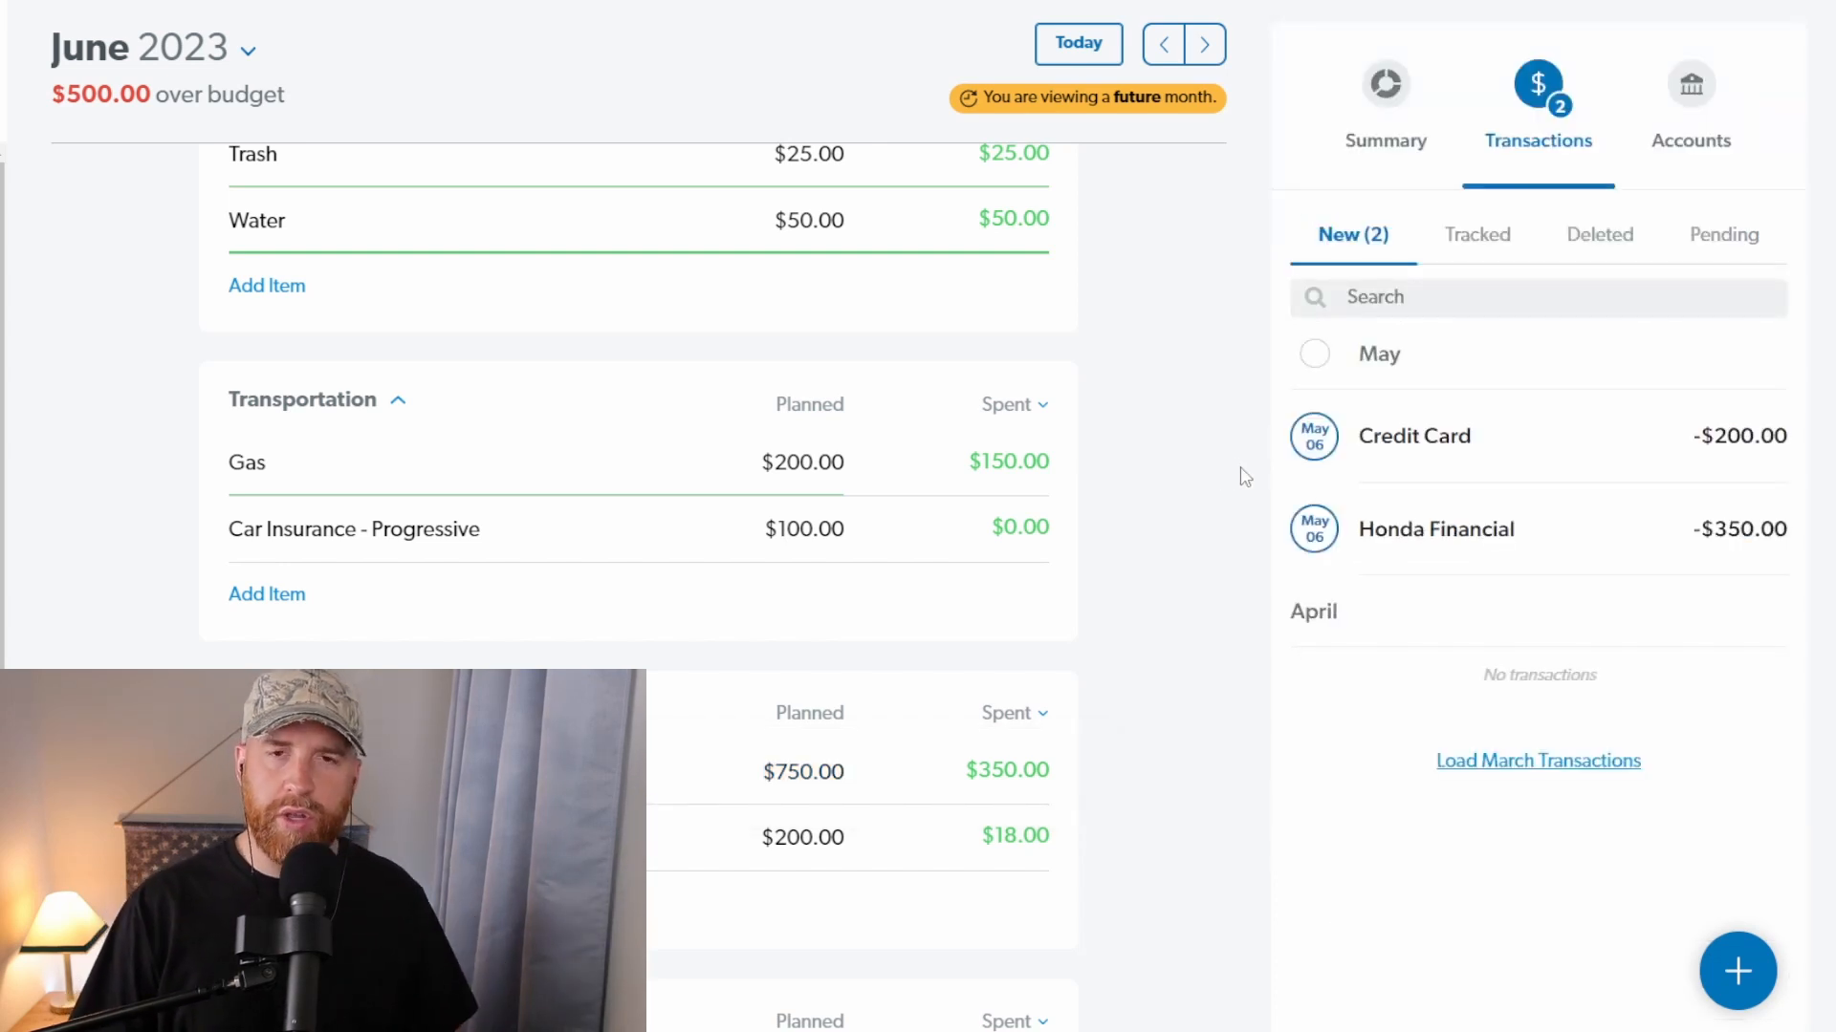